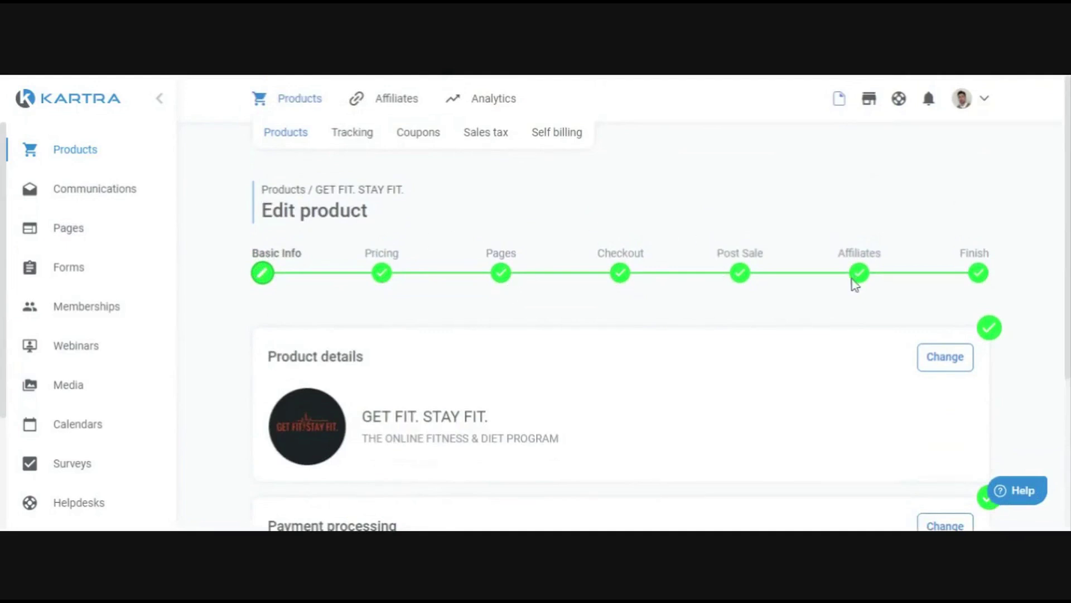
- Advance the GET FIT. STAY FIT. product through the Basic Info and Pricing stages to the Pages stage, keeping the existing settings
{"action": "scroll", "coordinate": [324, 263], "scroll_direction": "down", "scroll_amount": 1}
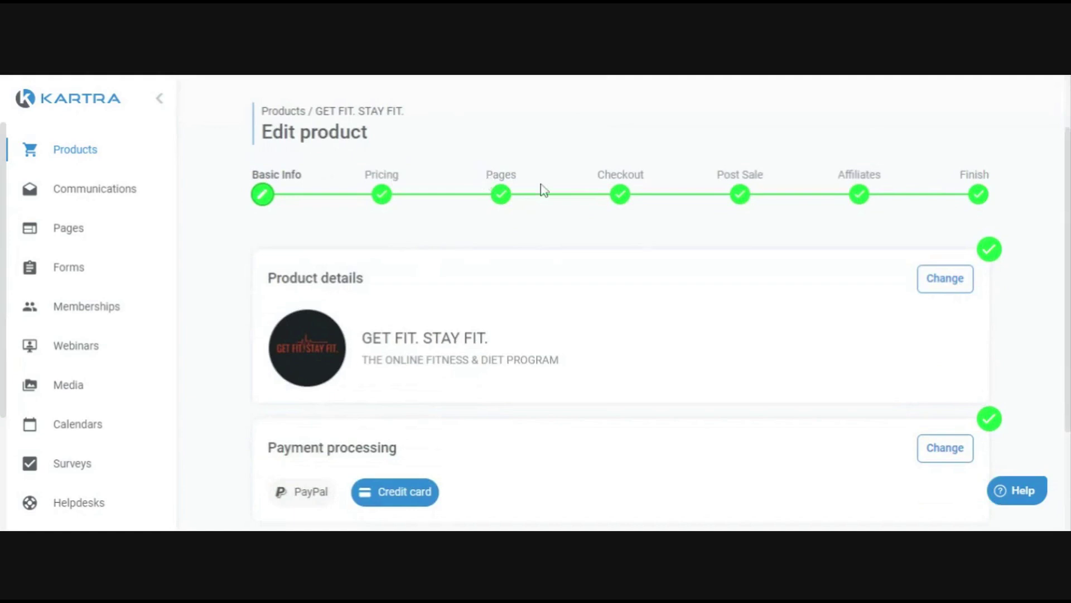
{"action": "scroll", "coordinate": [544, 279], "scroll_direction": "down", "scroll_amount": 3}
{"action": "left_click", "coordinate": [584, 426]}
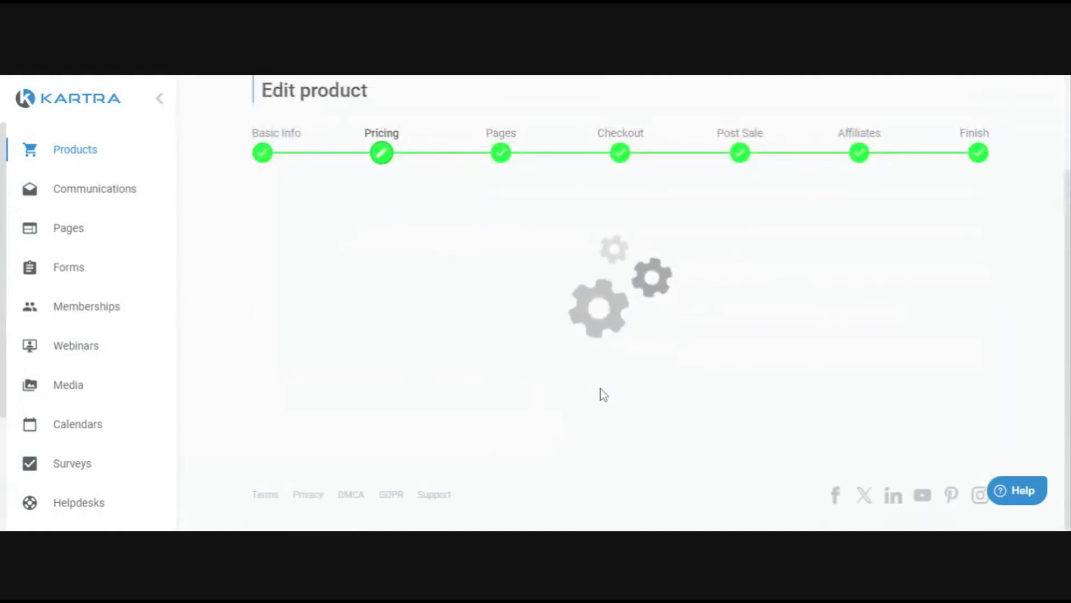
{"action": "scroll", "coordinate": [606, 408], "scroll_direction": "down", "scroll_amount": 4}
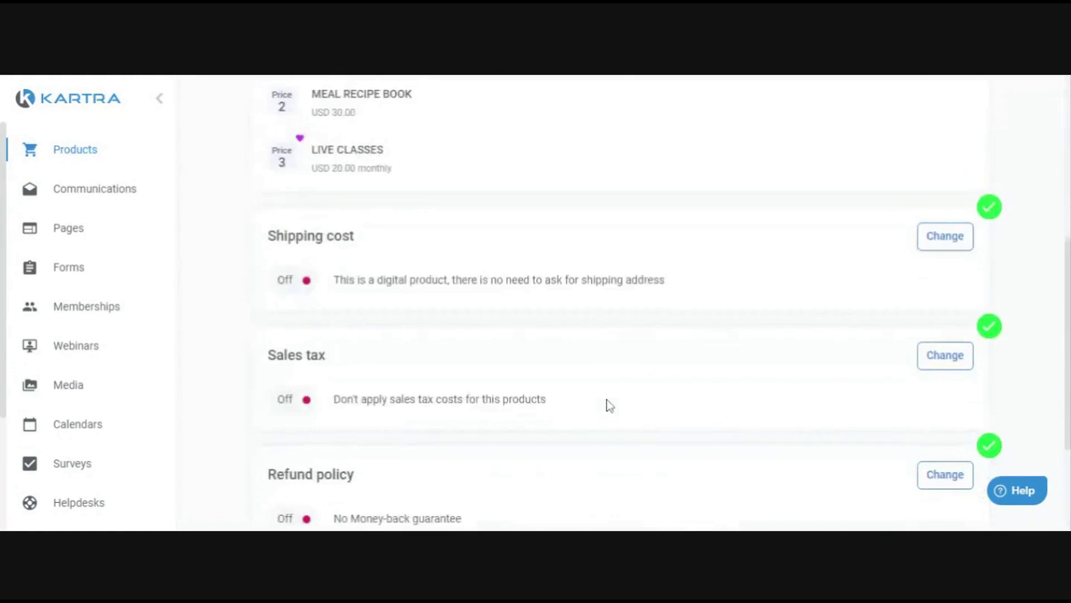
{"action": "scroll", "coordinate": [607, 401], "scroll_direction": "down", "scroll_amount": 3}
{"action": "left_click", "coordinate": [663, 420]}
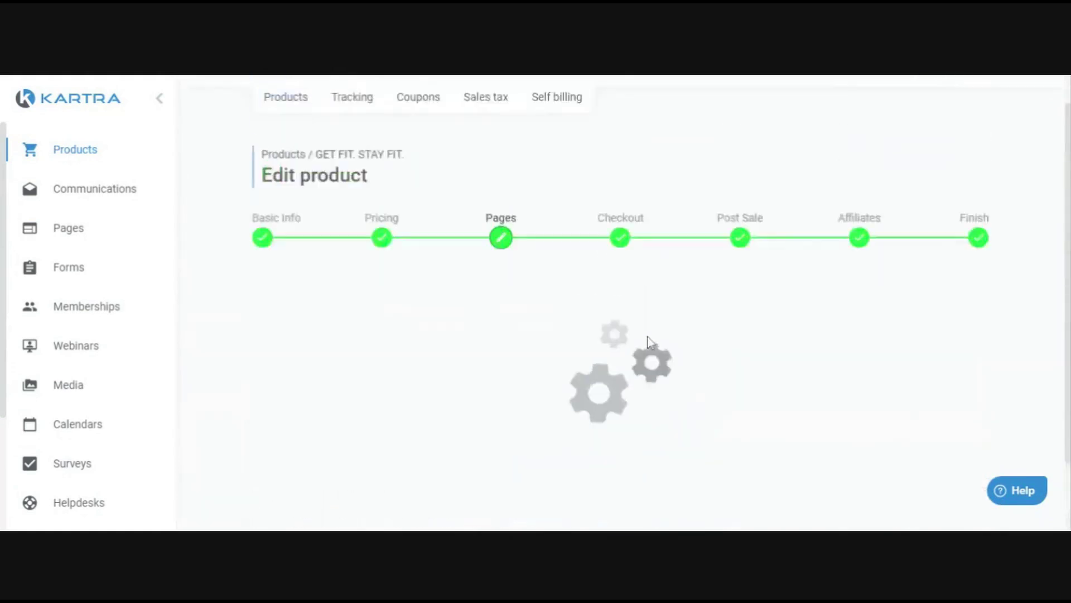
- Open the Product Page settings, check the destination, site and Kartra page choices, and save them as they are
{"action": "scroll", "coordinate": [647, 339], "scroll_direction": "down", "scroll_amount": 2}
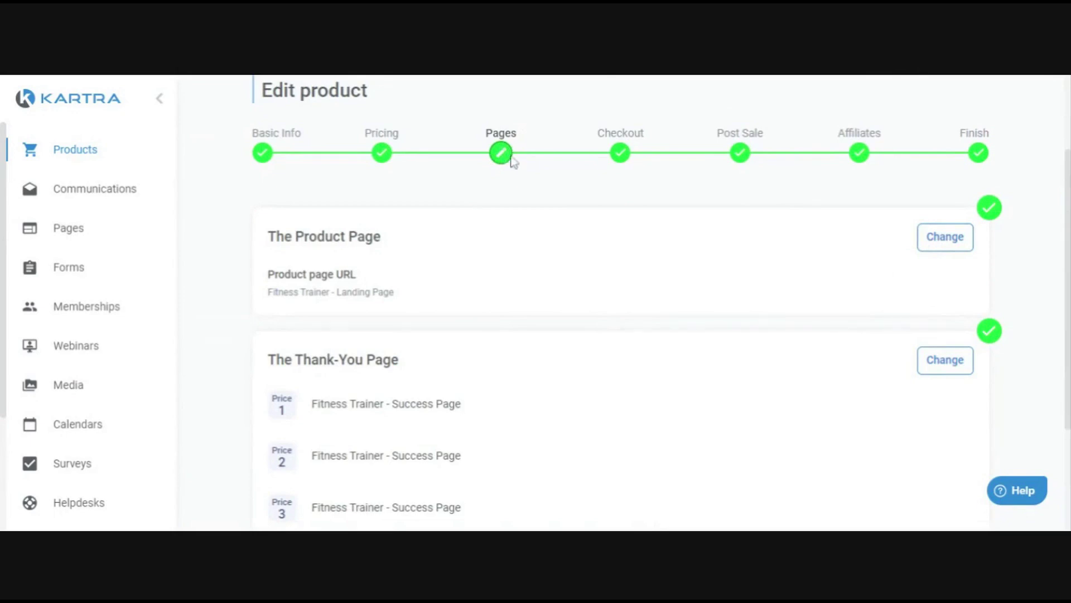
{"action": "scroll", "coordinate": [501, 153], "scroll_direction": "down", "scroll_amount": 3}
{"action": "scroll", "coordinate": [363, 258], "scroll_direction": "up", "scroll_amount": 1}
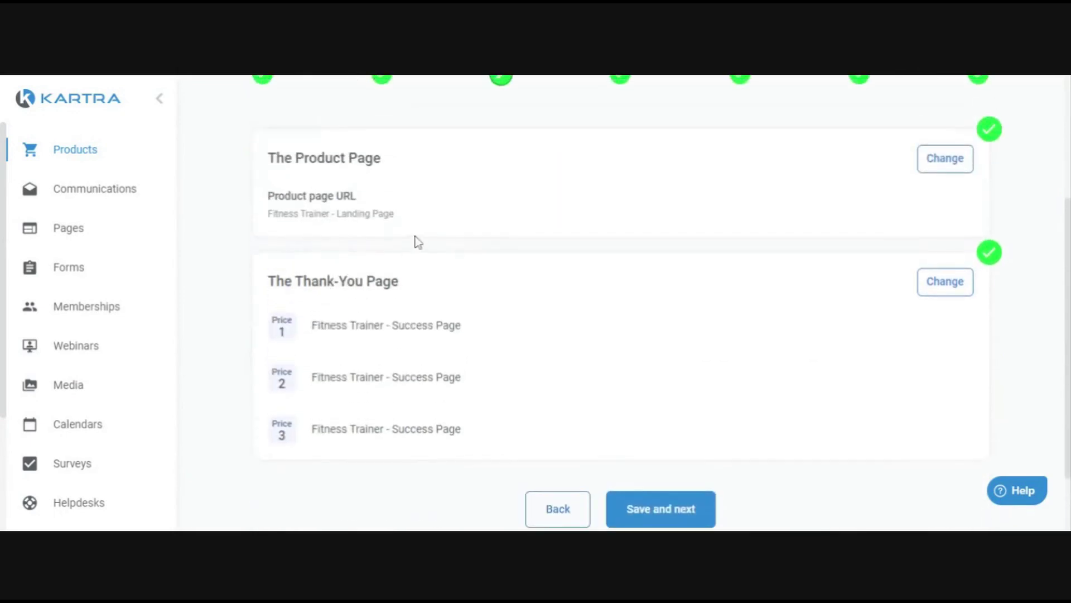
{"action": "left_click", "coordinate": [946, 161]}
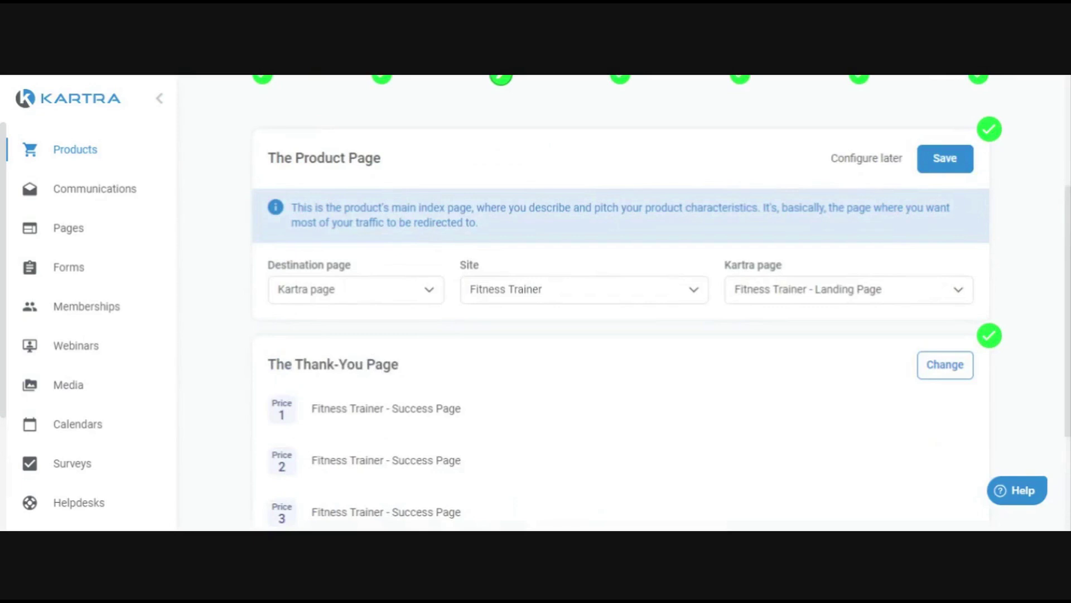
{"action": "scroll", "coordinate": [504, 363], "scroll_direction": "down", "scroll_amount": 1}
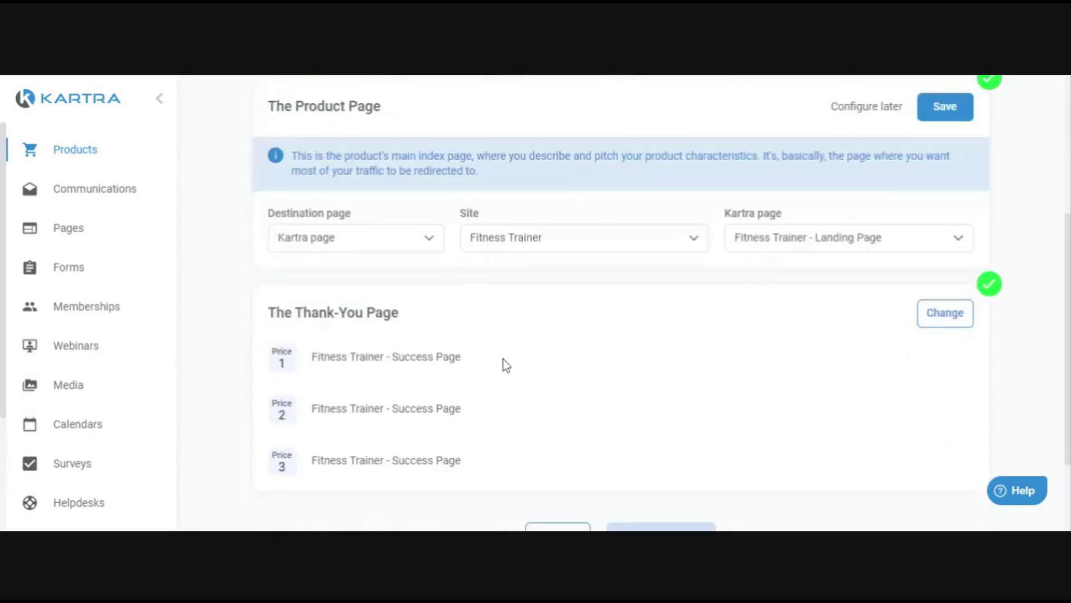
{"action": "scroll", "coordinate": [506, 365], "scroll_direction": "down", "scroll_amount": 1}
{"action": "left_click", "coordinate": [945, 88]}
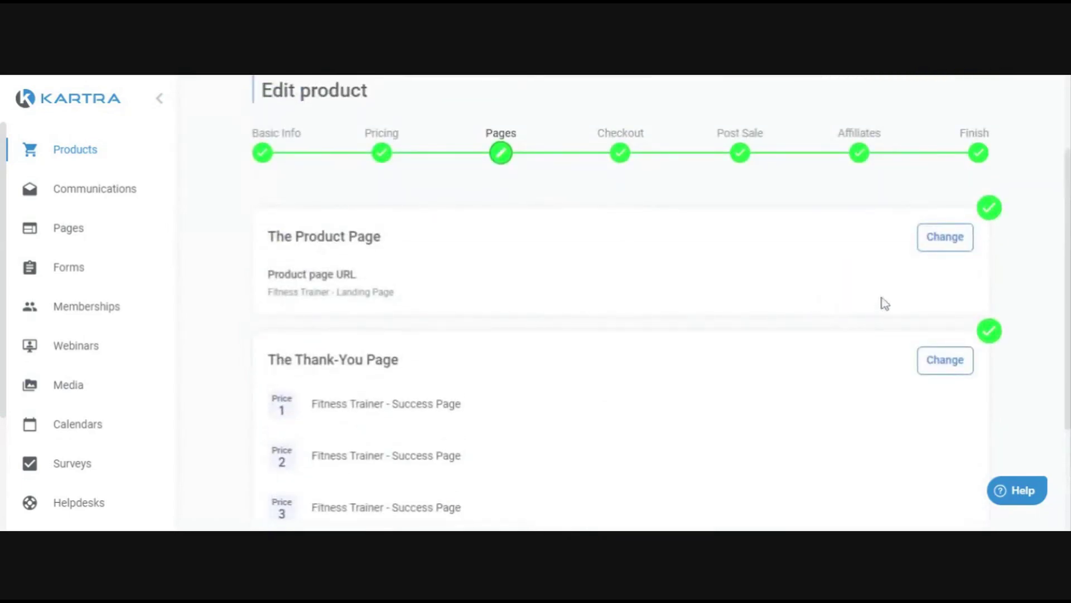
{"action": "left_click", "coordinate": [941, 247]}
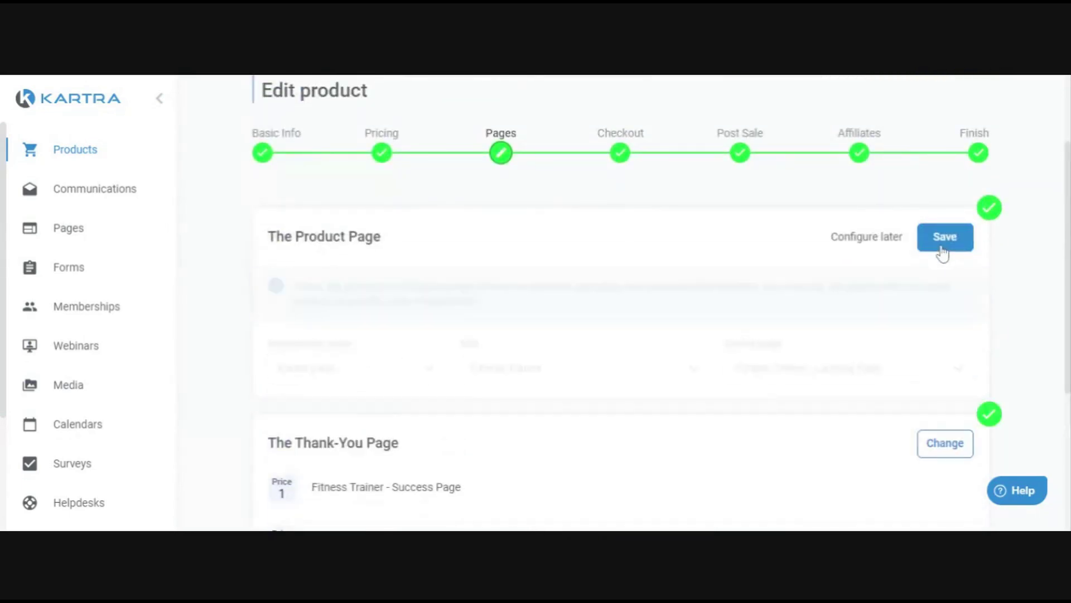
{"action": "left_click", "coordinate": [376, 368]}
{"action": "left_click", "coordinate": [343, 398]}
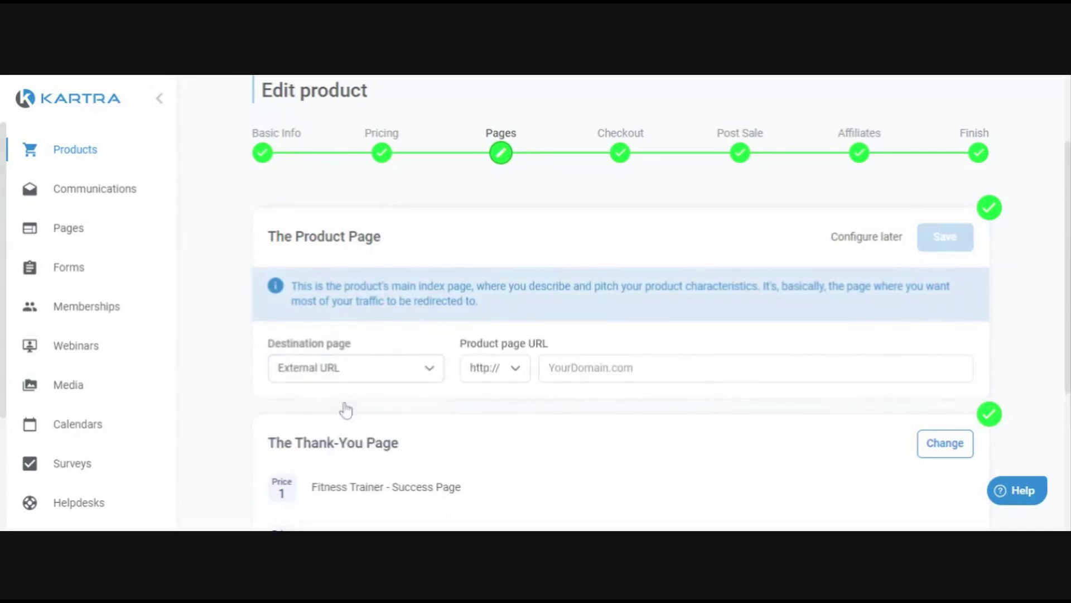
{"action": "left_click", "coordinate": [564, 368]}
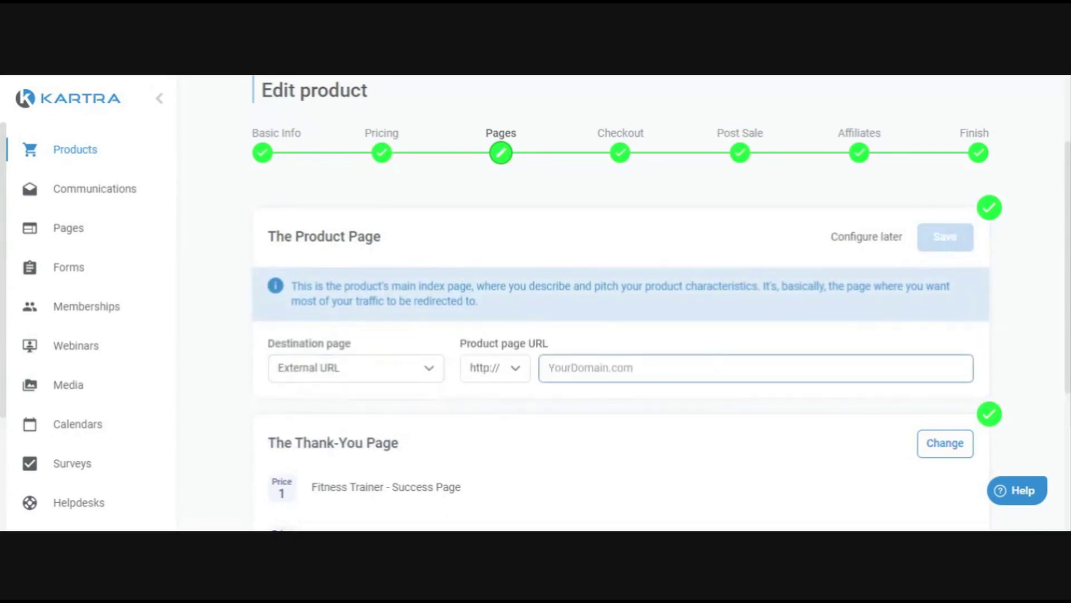
{"action": "type", "text": "google.com"}
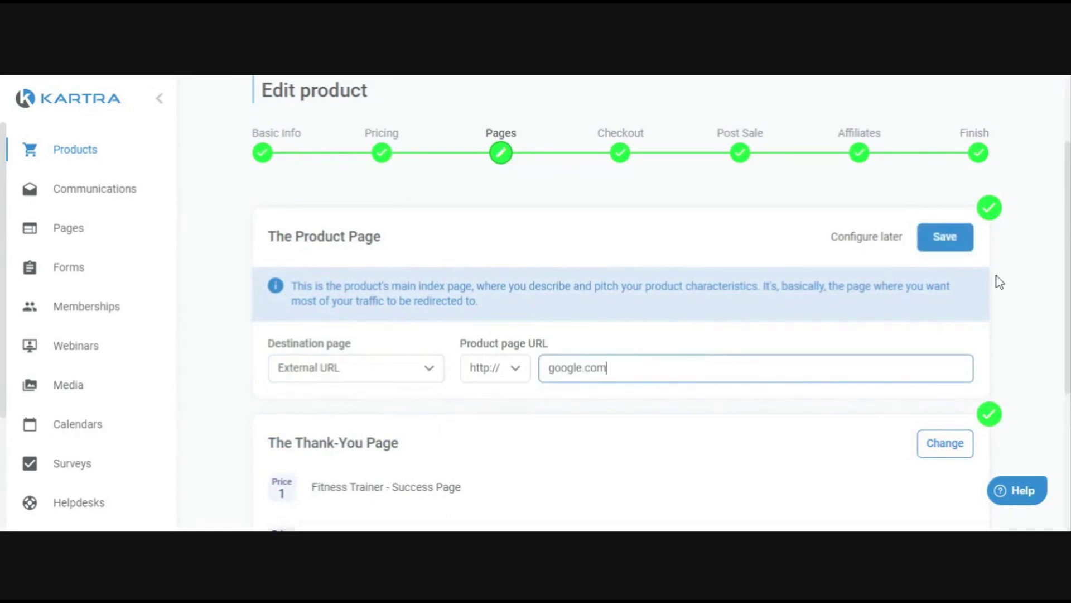
{"action": "left_click", "coordinate": [955, 239]}
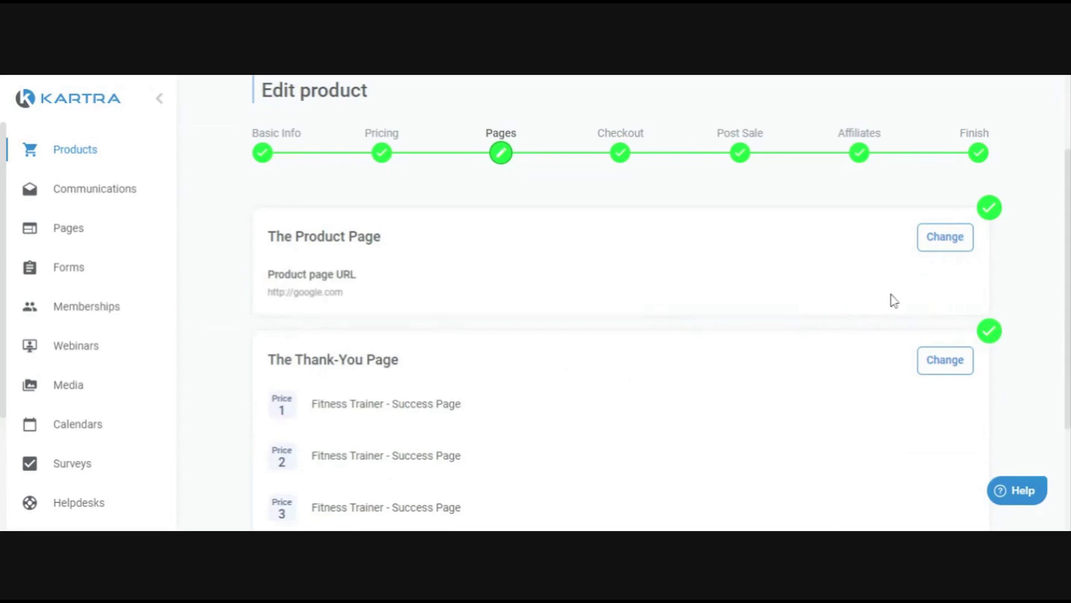
- Set the Product Page destination to the Kartra page "Fitness Trainer - Landing Page" from the Fitness Trainer site and save
{"action": "left_click", "coordinate": [953, 241]}
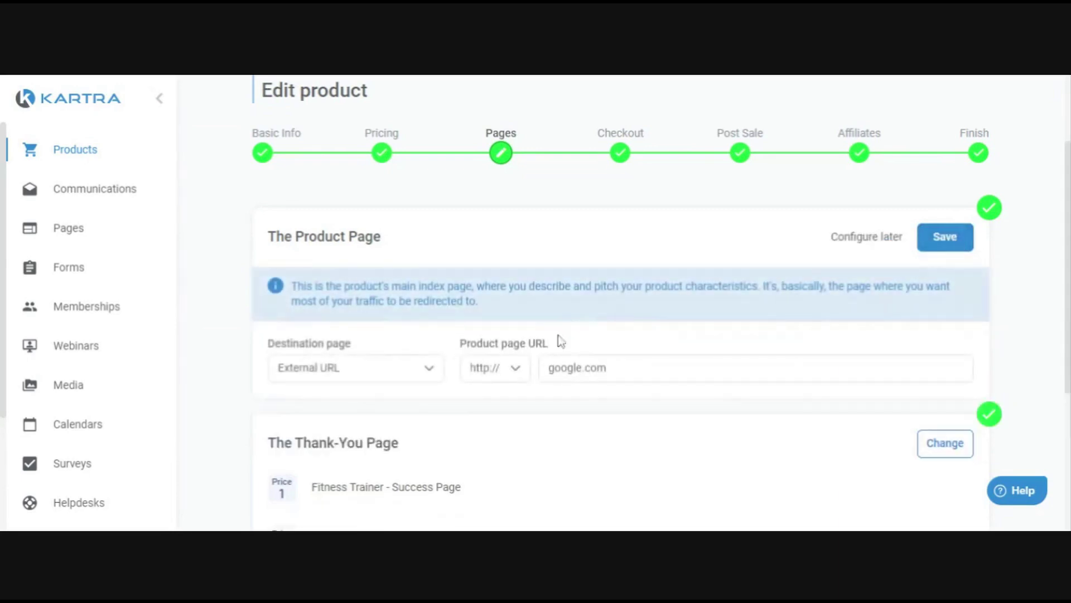
{"action": "left_click", "coordinate": [407, 372]}
{"action": "left_click", "coordinate": [366, 425]}
{"action": "left_click", "coordinate": [583, 372]}
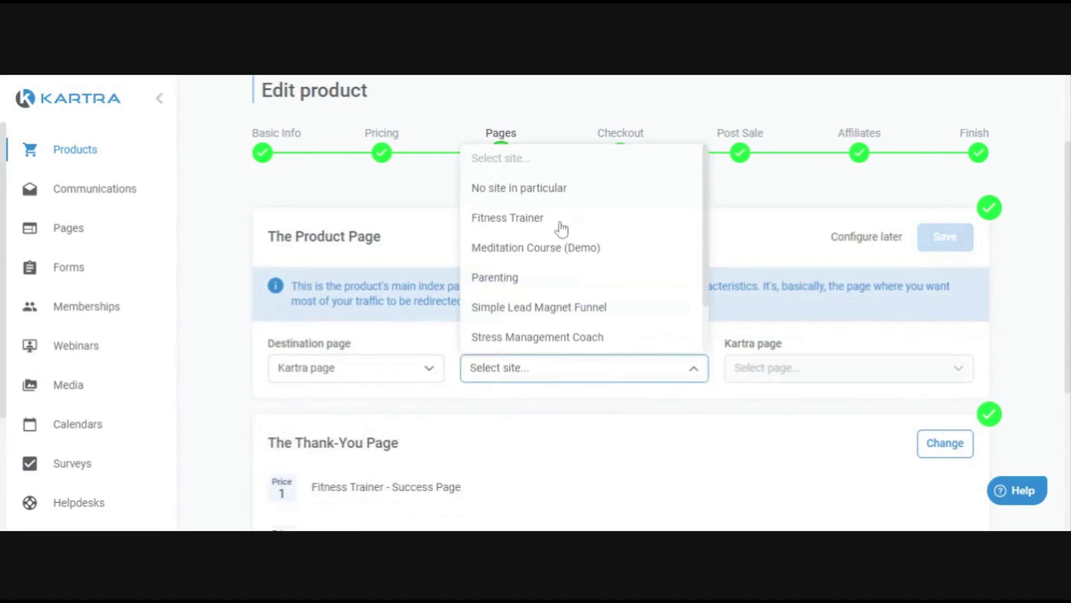
{"action": "left_click", "coordinate": [540, 219]}
{"action": "left_click", "coordinate": [821, 372]}
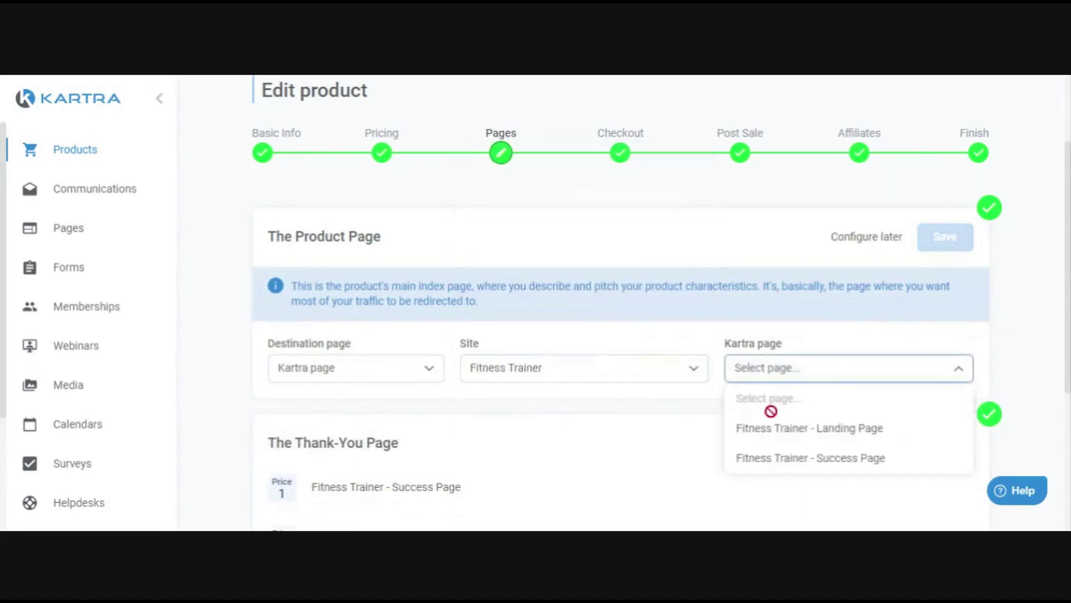
{"action": "left_click", "coordinate": [797, 440]}
{"action": "left_click", "coordinate": [945, 236]}
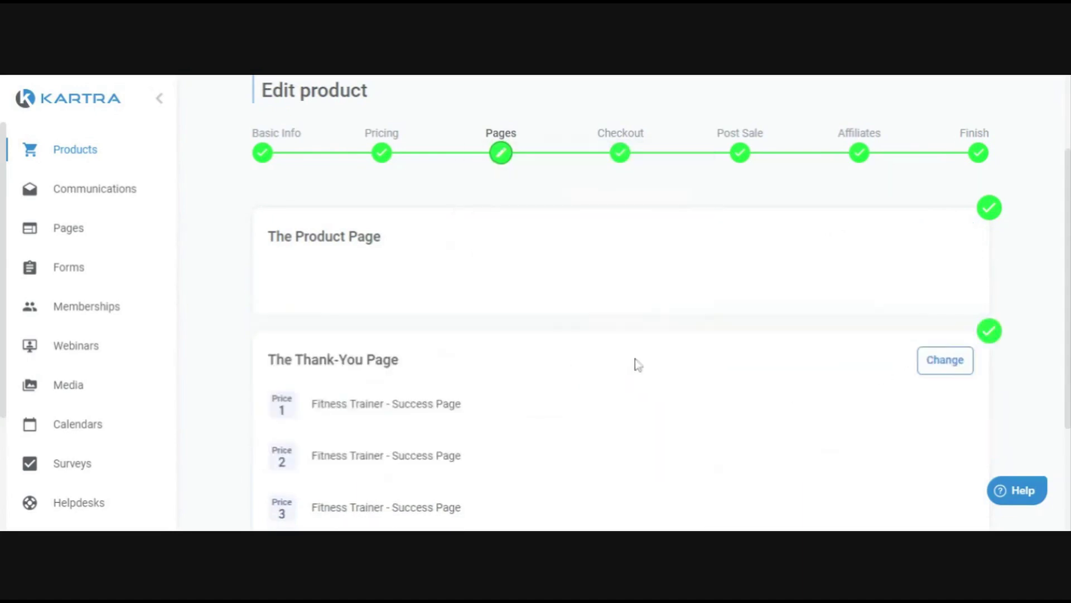
- Examine the Product Page URL and the Thank-You Page assigned to each price
{"action": "scroll", "coordinate": [827, 320], "scroll_direction": "up", "scroll_amount": 2}
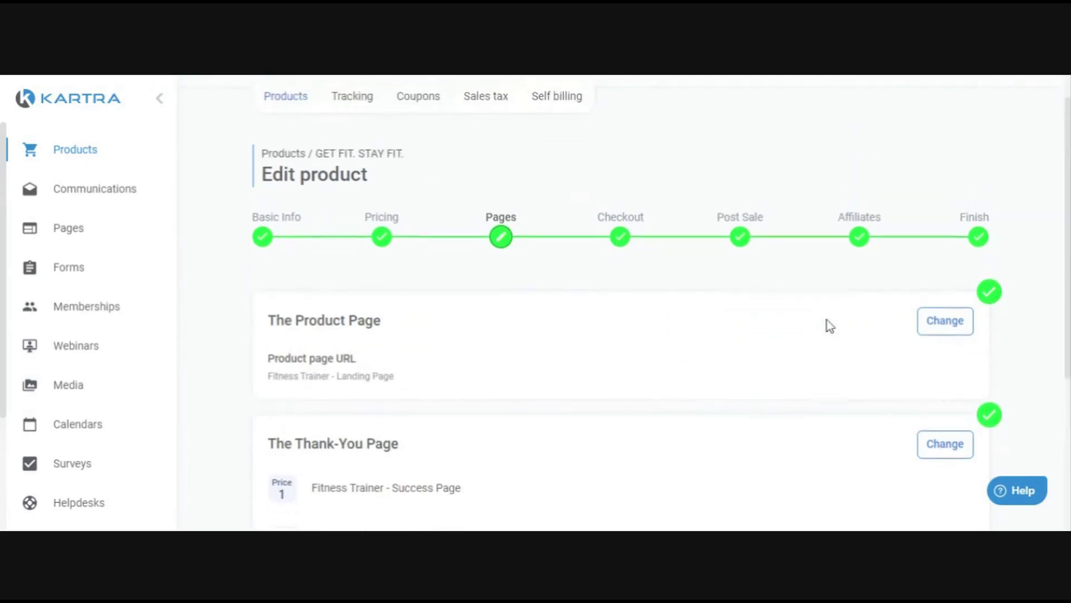
{"action": "scroll", "coordinate": [818, 344], "scroll_direction": "down", "scroll_amount": 1}
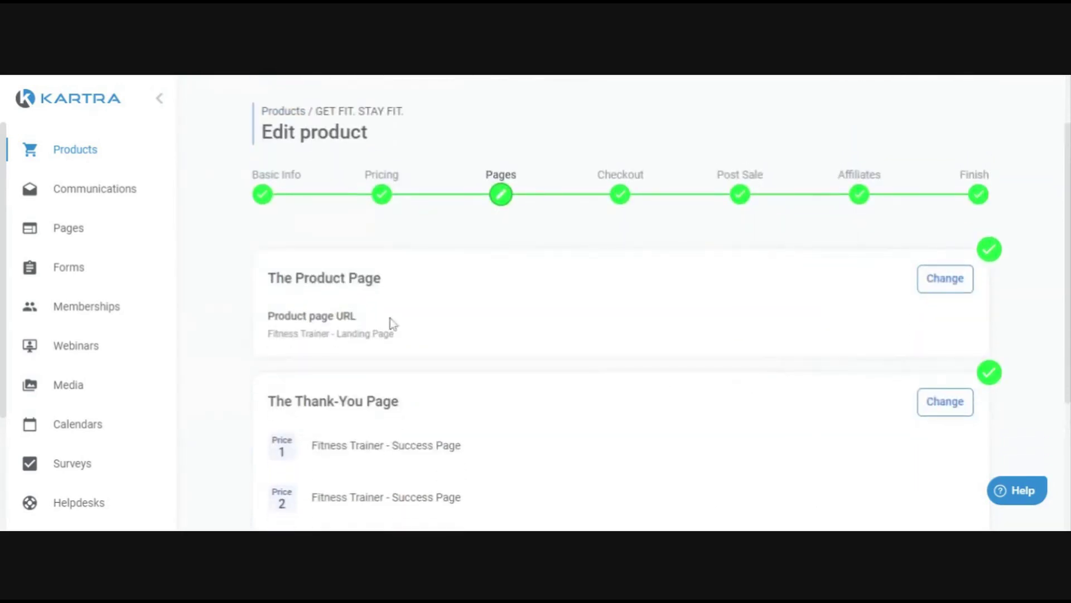
{"action": "left_click_drag", "start_coordinate": [268, 279], "coordinate": [420, 279]}
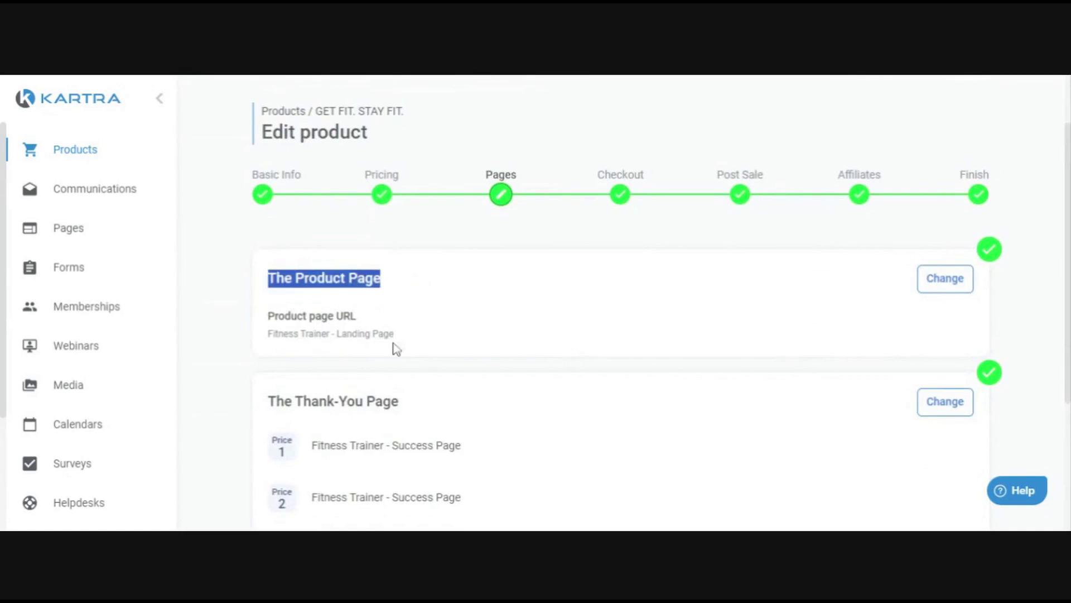
{"action": "left_click_drag", "start_coordinate": [416, 340], "coordinate": [266, 280]}
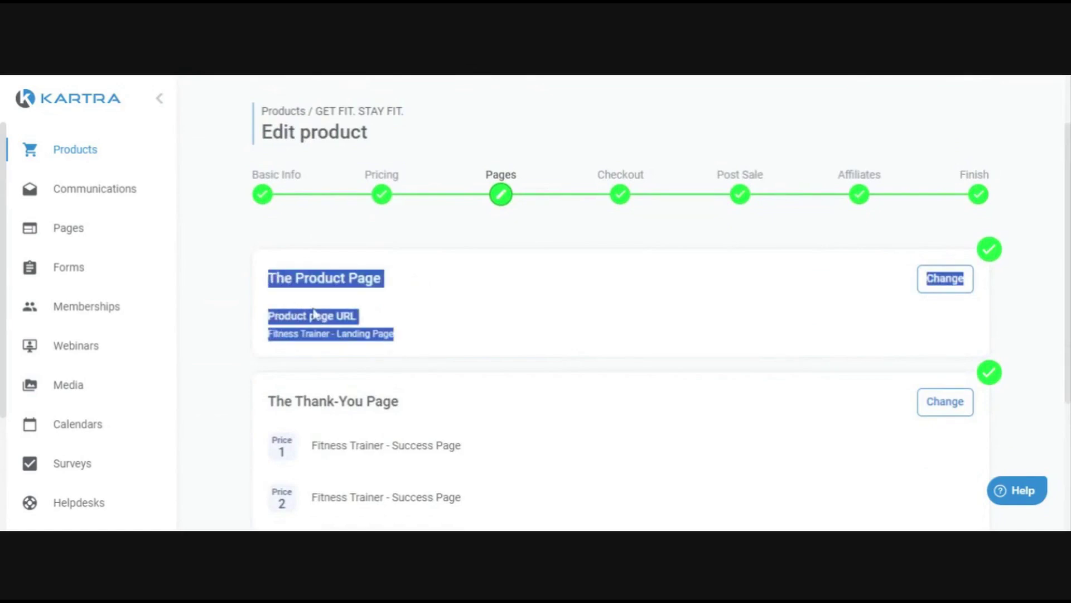
{"action": "left_click", "coordinate": [438, 314]}
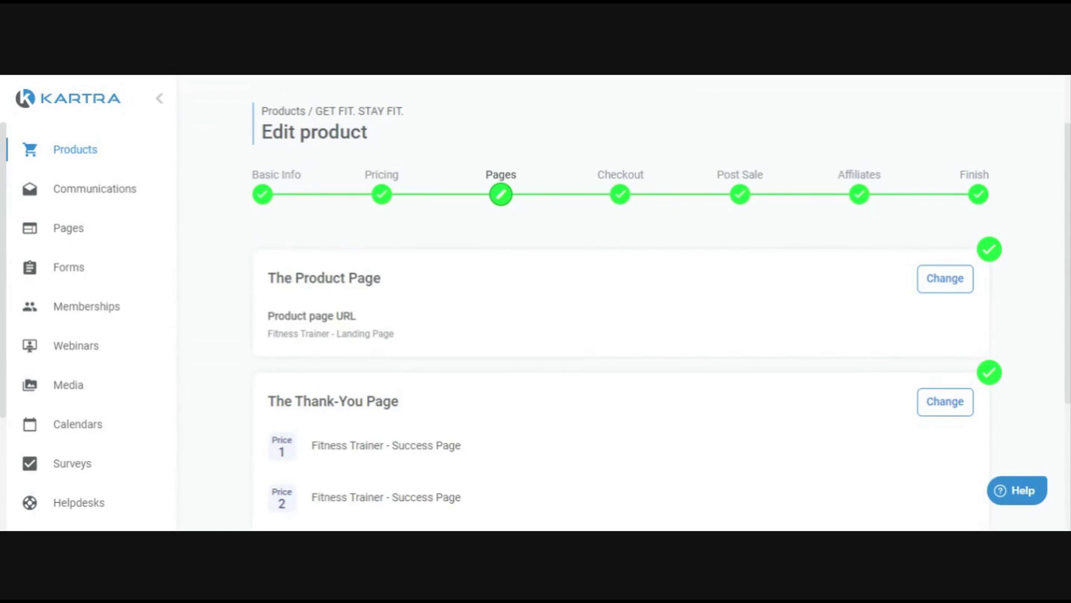
{"action": "left_click_drag", "start_coordinate": [268, 333], "coordinate": [409, 348]}
{"action": "left_click", "coordinate": [411, 340]}
{"action": "scroll", "coordinate": [452, 349], "scroll_direction": "down", "scroll_amount": 4}
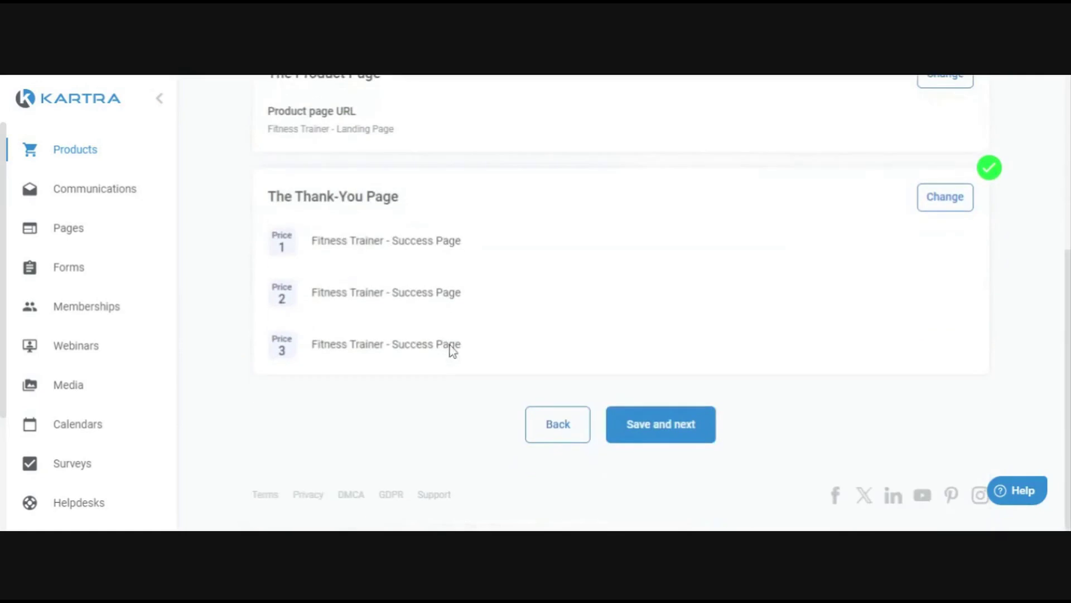
{"action": "triple_click", "coordinate": [334, 196]}
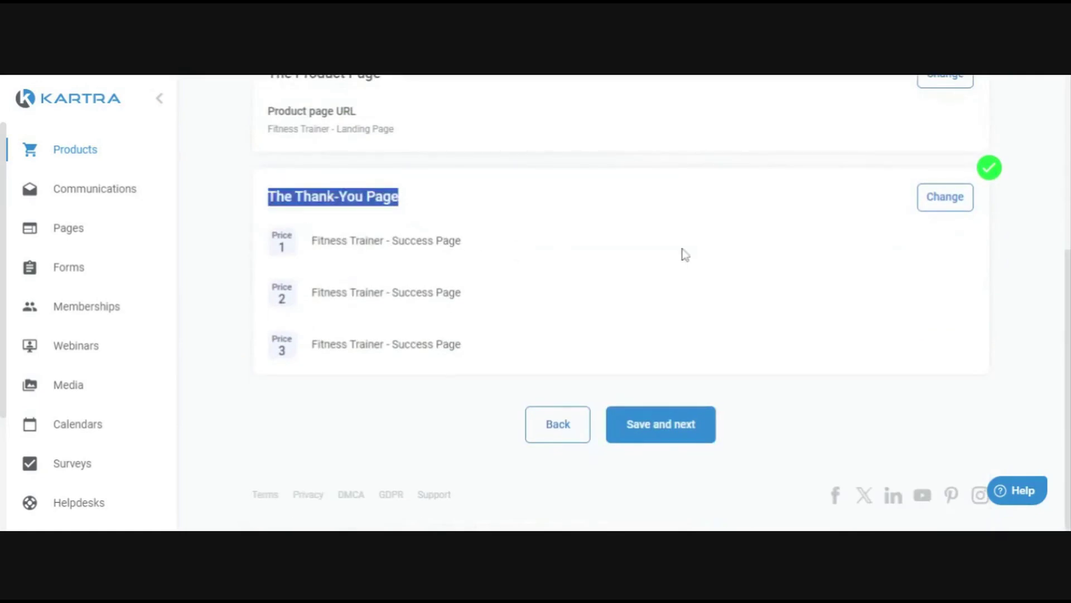
- Open the Thank-You Page settings and choose "Fitness Trainer - Landing Page" as the Kartra page for Price 1
{"action": "scroll", "coordinate": [681, 251], "scroll_direction": "up", "scroll_amount": 2}
{"action": "left_click", "coordinate": [955, 279]}
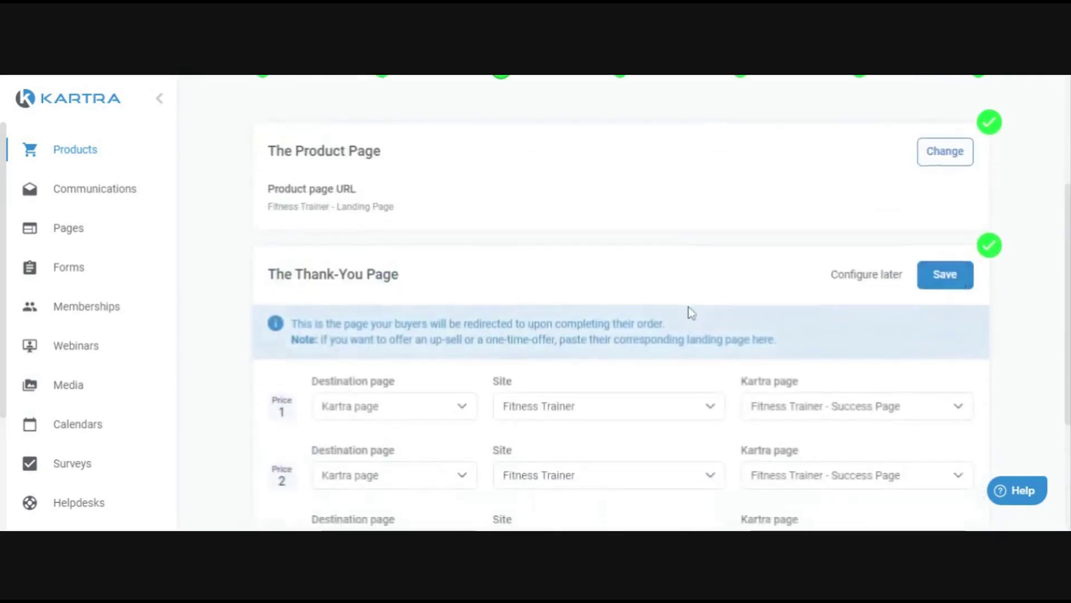
{"action": "scroll", "coordinate": [686, 309], "scroll_direction": "down", "scroll_amount": 3}
{"action": "scroll", "coordinate": [686, 310], "scroll_direction": "up", "scroll_amount": 2}
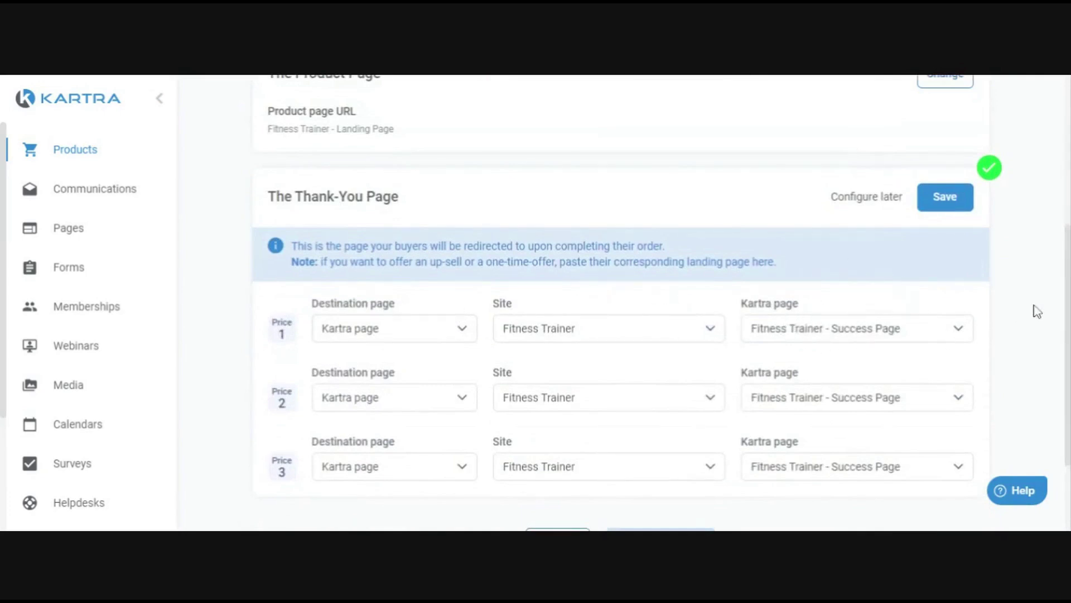
{"action": "left_click", "coordinate": [803, 335]}
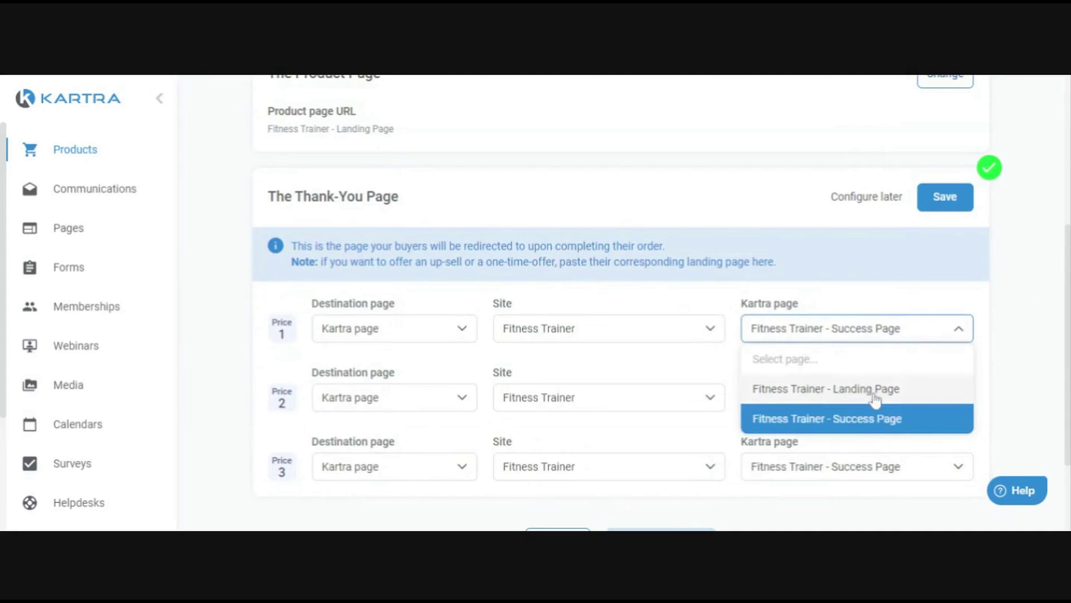
{"action": "left_click", "coordinate": [833, 392]}
{"action": "scroll", "coordinate": [866, 363], "scroll_direction": "up", "scroll_amount": 4}
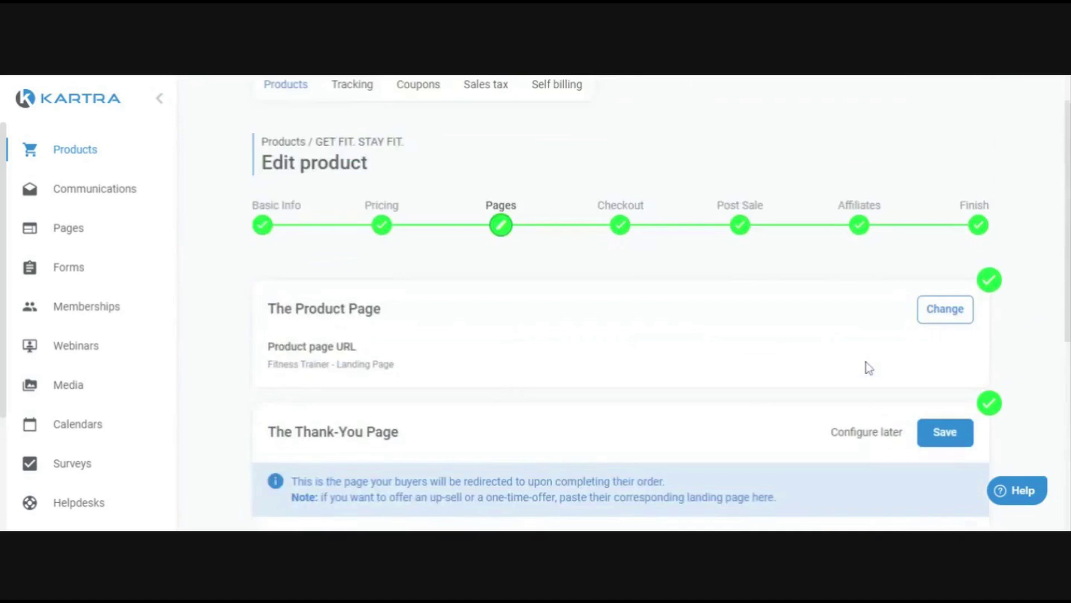
- Set Price 1's thank-you page to "Fitness Trainer - Success Page" and save the Thank-You Page settings
{"action": "scroll", "coordinate": [868, 369], "scroll_direction": "down", "scroll_amount": 3}
{"action": "left_click", "coordinate": [841, 403]}
{"action": "left_click", "coordinate": [808, 495]}
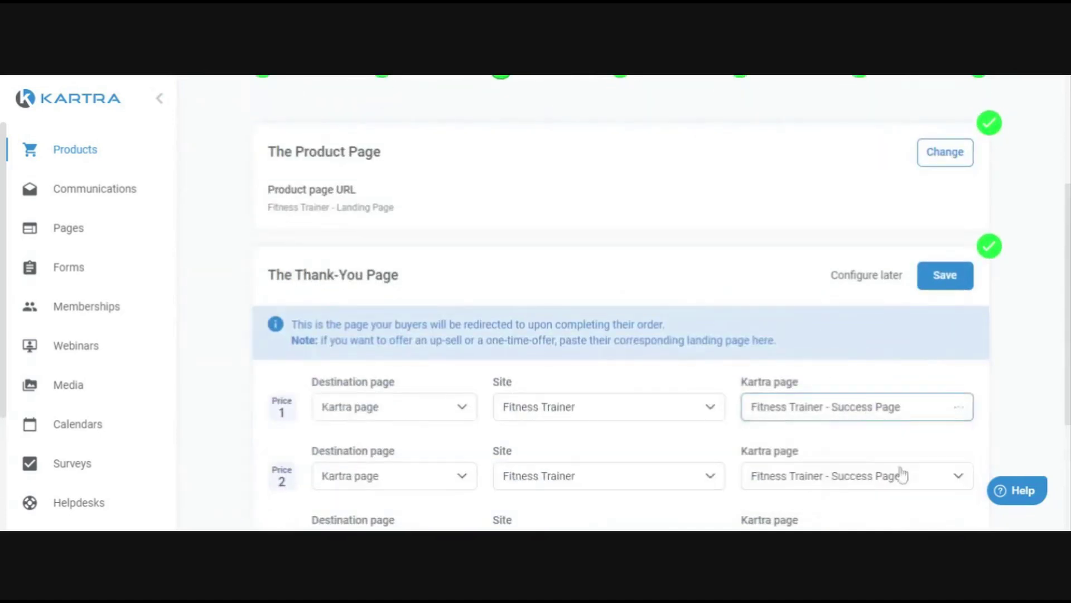
{"action": "left_click", "coordinate": [937, 283]}
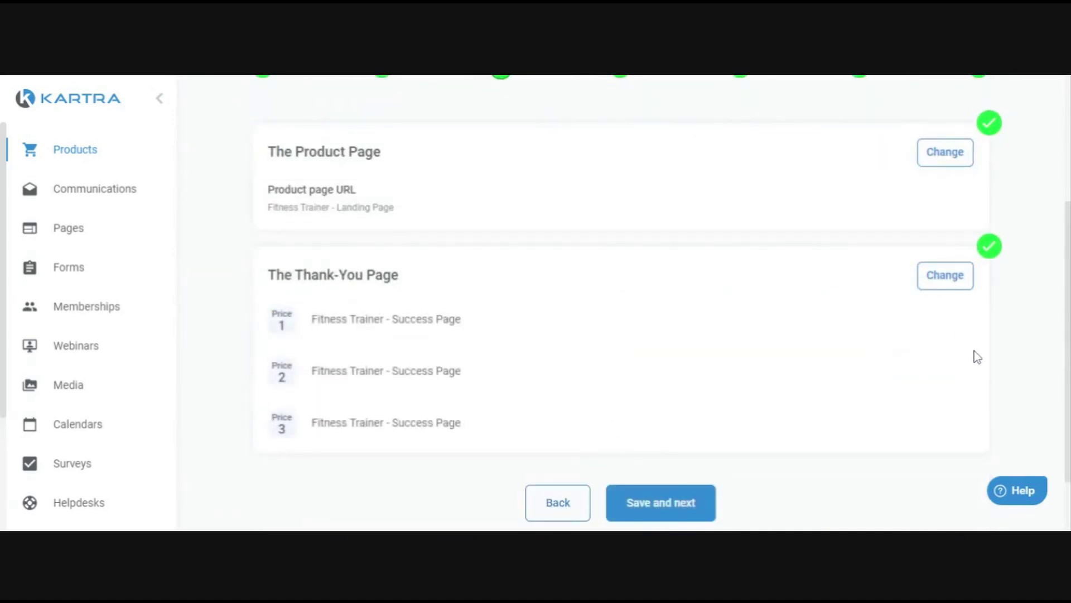
- Save the Pages stage of the product and proceed to the Checkout stage
{"action": "scroll", "coordinate": [949, 357], "scroll_direction": "up", "scroll_amount": 2}
{"action": "scroll", "coordinate": [893, 390], "scroll_direction": "down", "scroll_amount": 2}
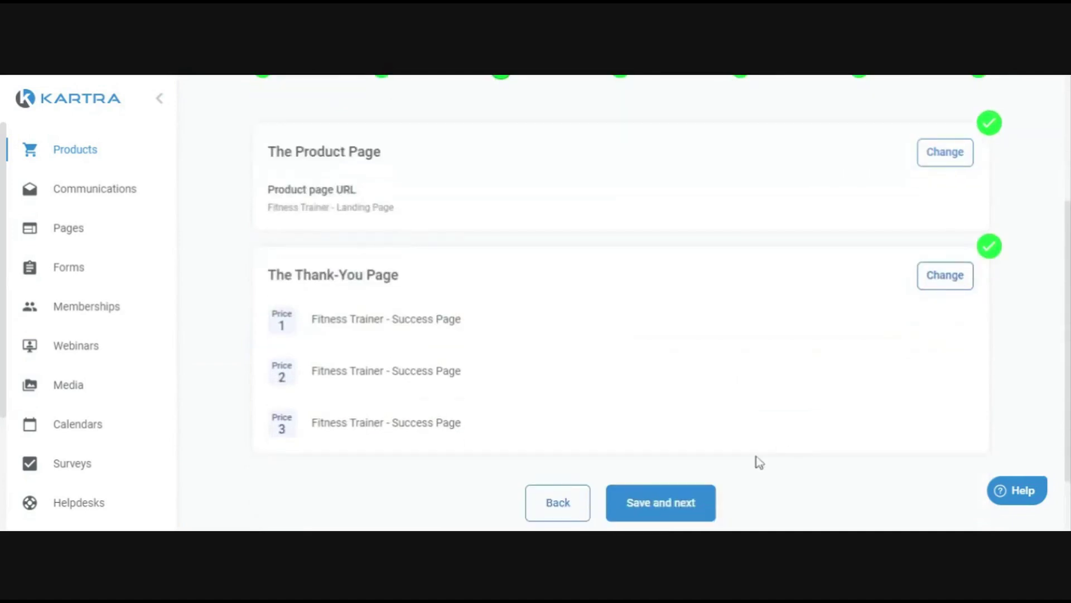
{"action": "left_click", "coordinate": [704, 508]}
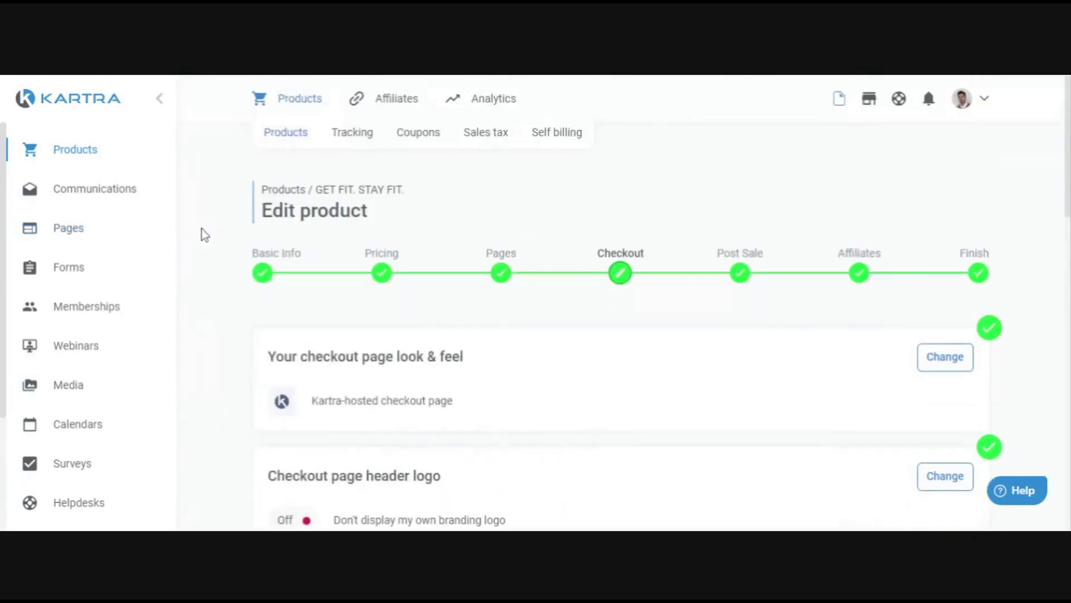
- Leave the product's Checkout stage and return to the Products overview
{"action": "scroll", "coordinate": [202, 229], "scroll_direction": "up", "scroll_amount": 4}
{"action": "scroll", "coordinate": [668, 275], "scroll_direction": "down", "scroll_amount": 2}
{"action": "scroll", "coordinate": [560, 292], "scroll_direction": "up", "scroll_amount": 2}
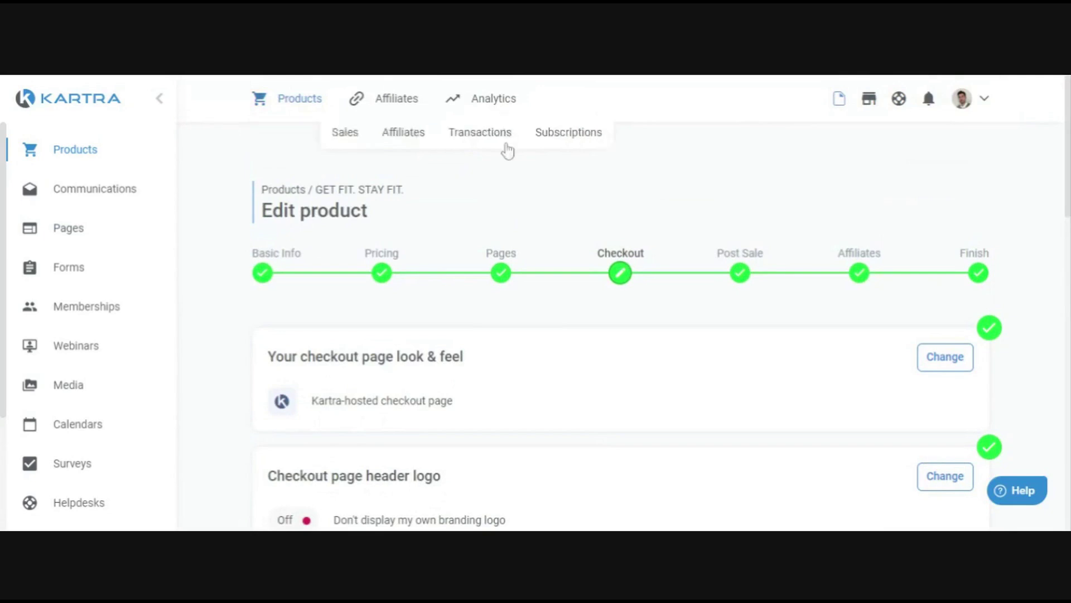
{"action": "scroll", "coordinate": [521, 208], "scroll_direction": "down", "scroll_amount": 7}
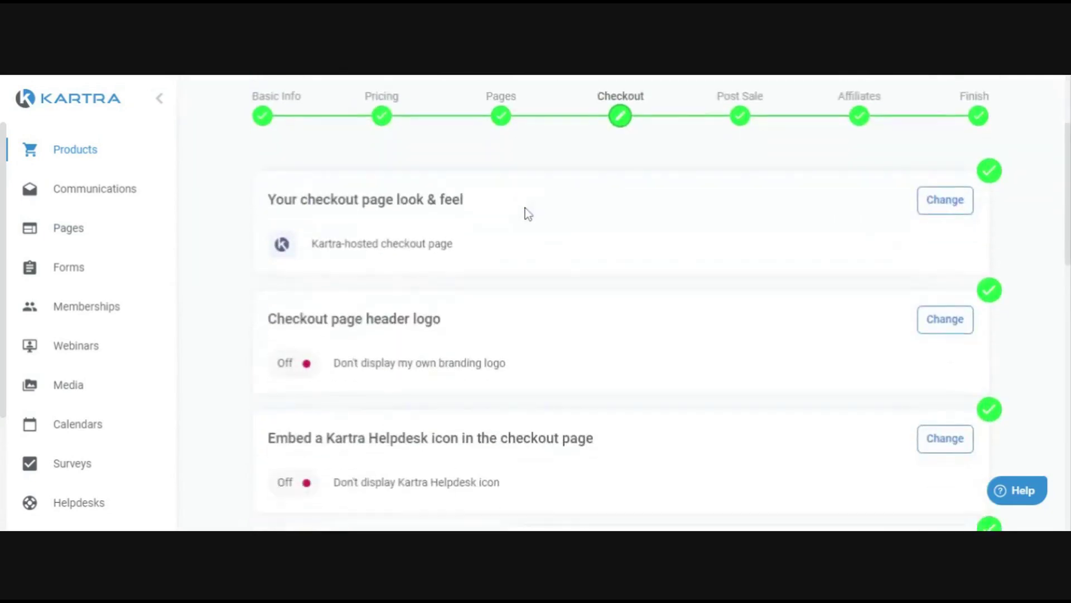
{"action": "scroll", "coordinate": [522, 269], "scroll_direction": "up", "scroll_amount": 7}
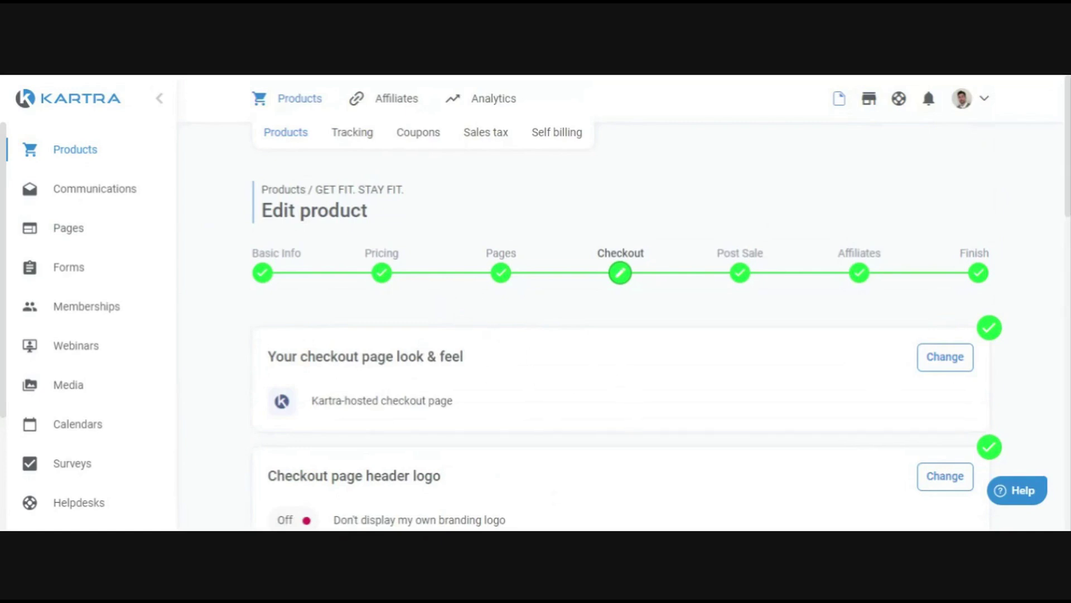
{"action": "left_click", "coordinate": [88, 148]}
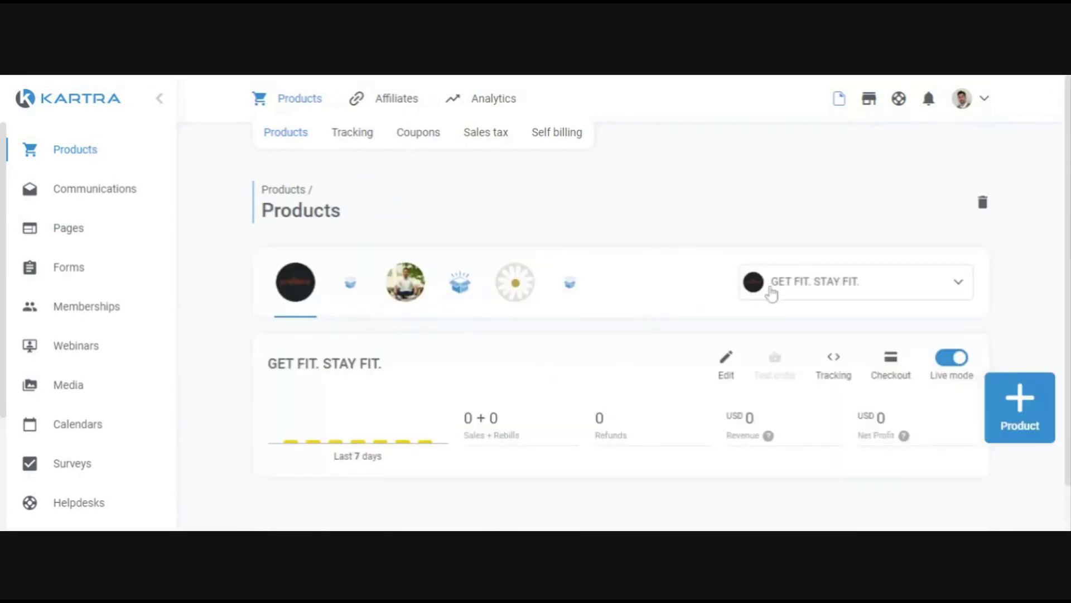
{"action": "scroll", "coordinate": [513, 282], "scroll_direction": "down", "scroll_amount": 1}
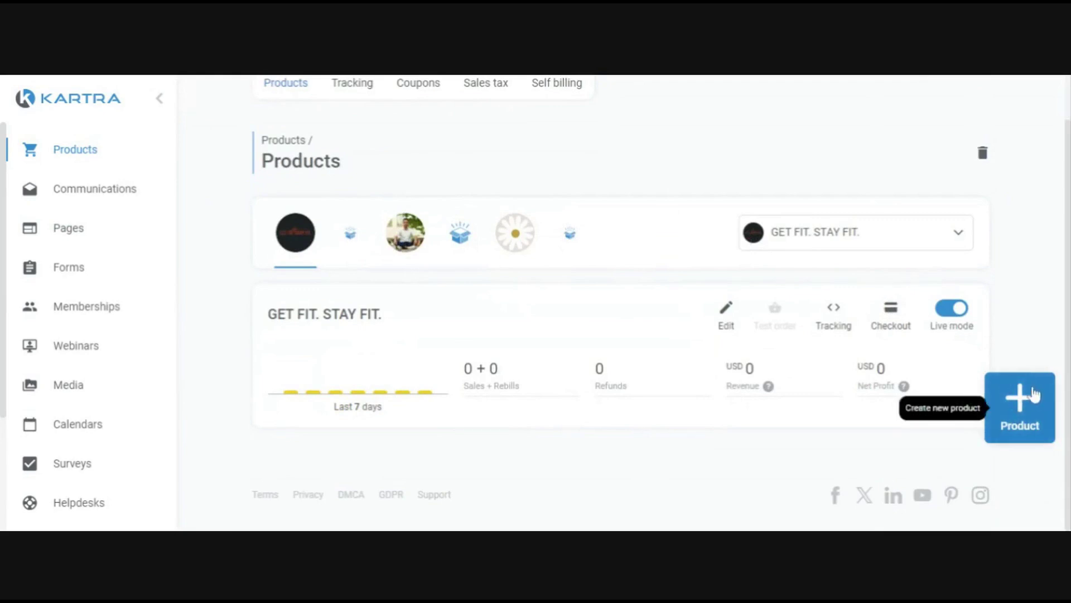
{"action": "left_click", "coordinate": [1034, 419]}
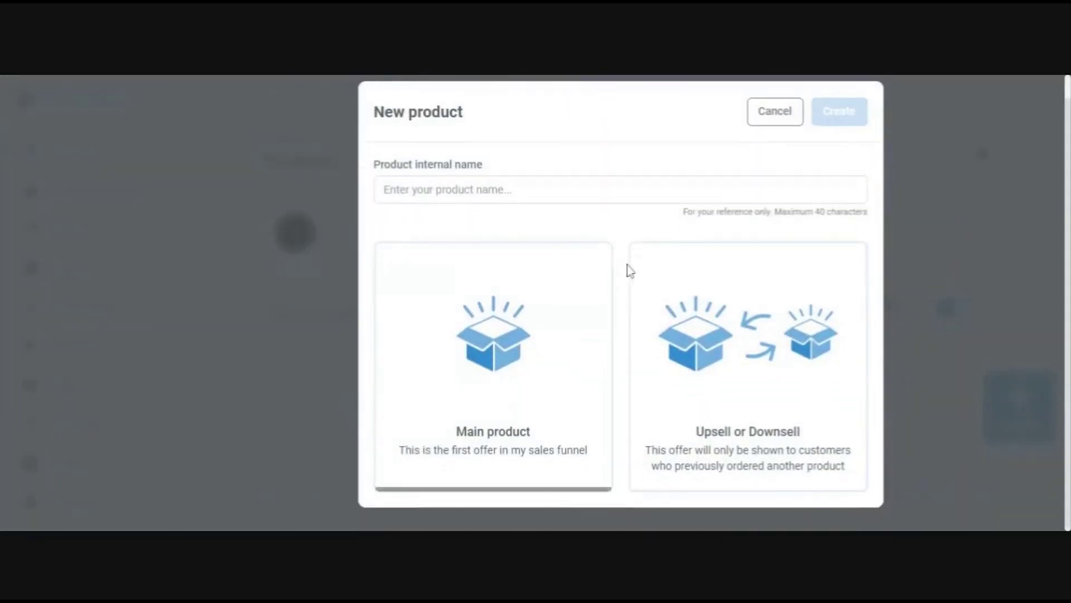
{"action": "left_click", "coordinate": [489, 315]}
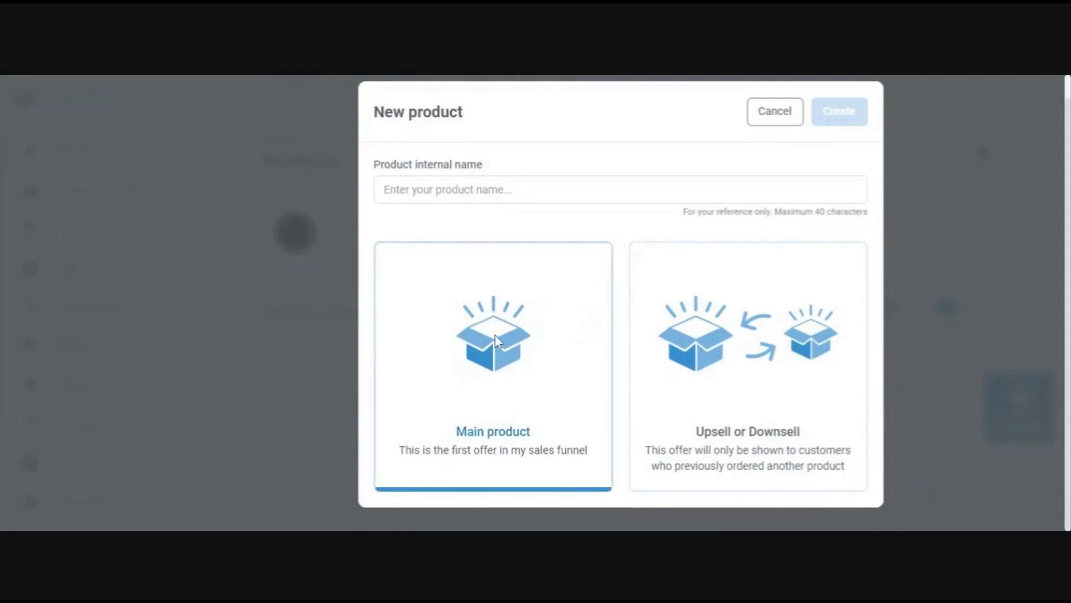
{"action": "left_click", "coordinate": [731, 304]}
{"action": "left_click", "coordinate": [519, 480]}
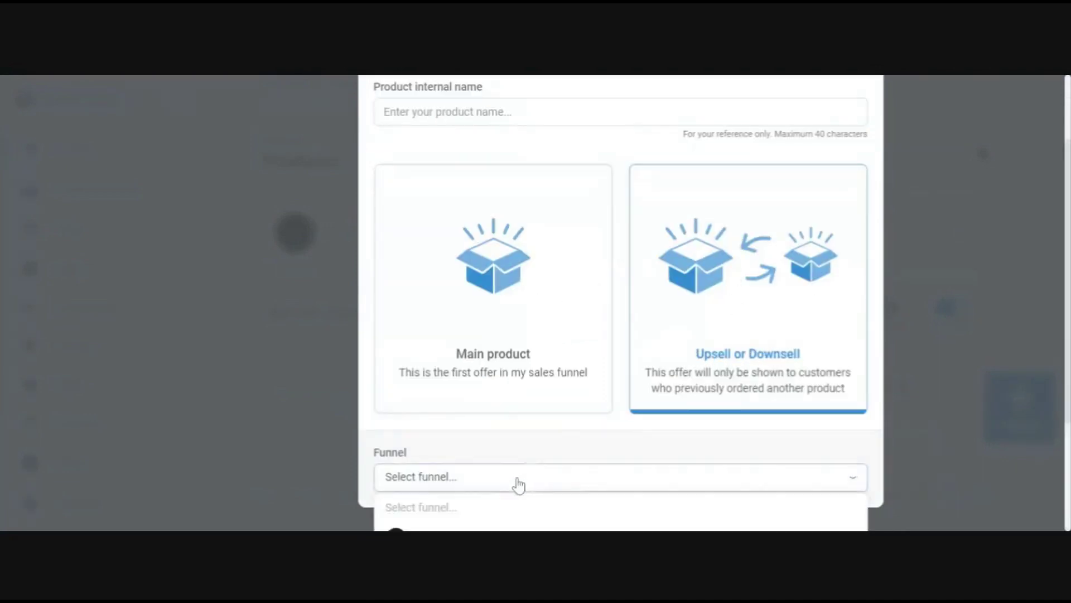
{"action": "scroll", "coordinate": [518, 484], "scroll_direction": "down", "scroll_amount": 3}
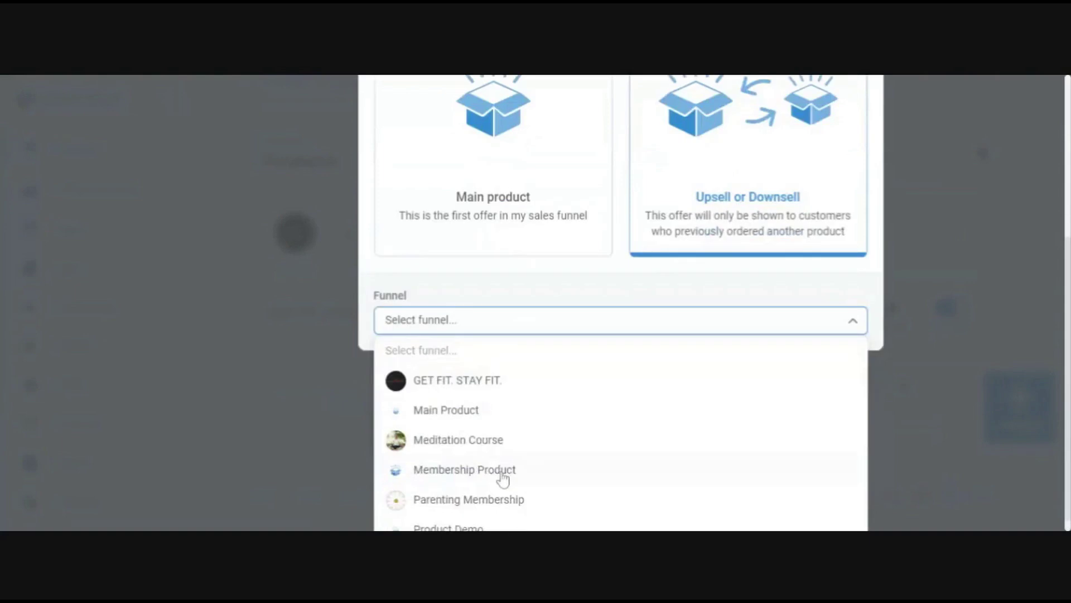
{"action": "left_click", "coordinate": [519, 381]}
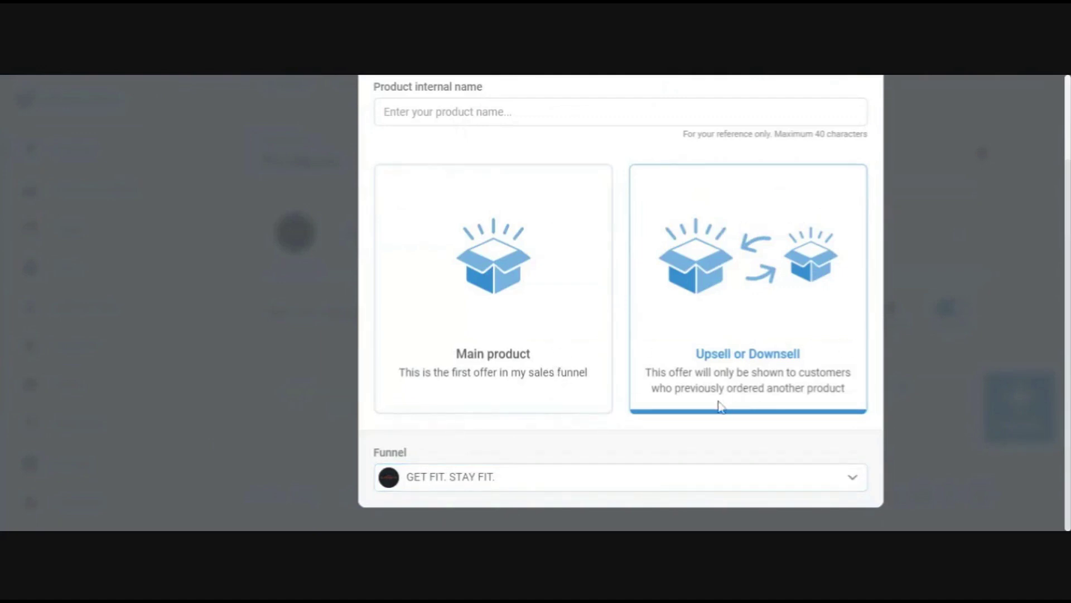
{"action": "left_click", "coordinate": [547, 337]}
{"action": "scroll", "coordinate": [616, 314], "scroll_direction": "up", "scroll_amount": 2}
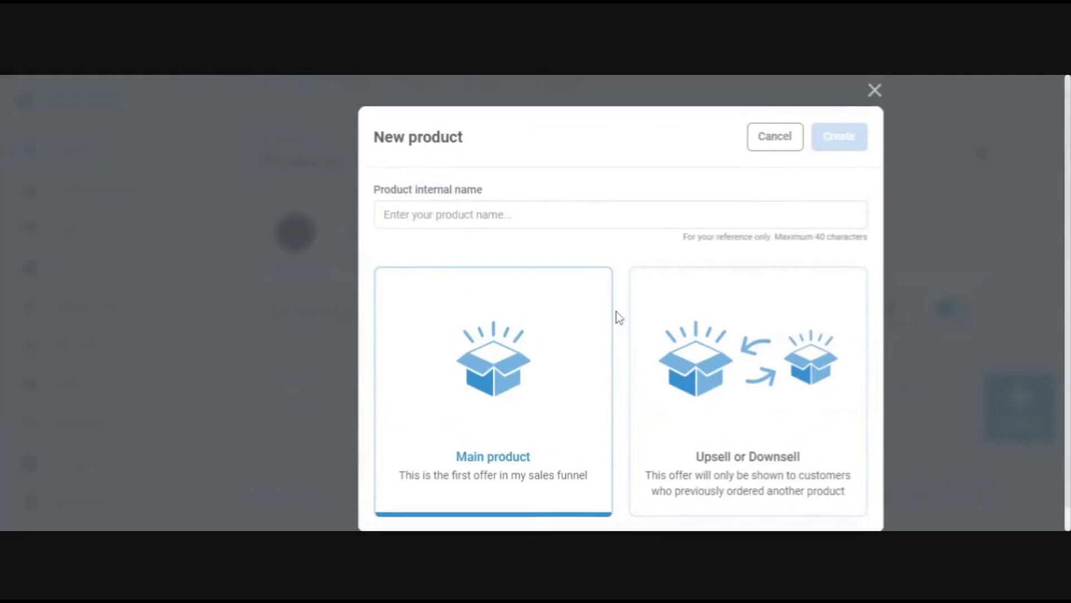
{"action": "left_click", "coordinate": [754, 139]}
- Open the GET FIT. STAY FIT. product for editing and make its Product details editable
{"action": "left_click", "coordinate": [723, 316]}
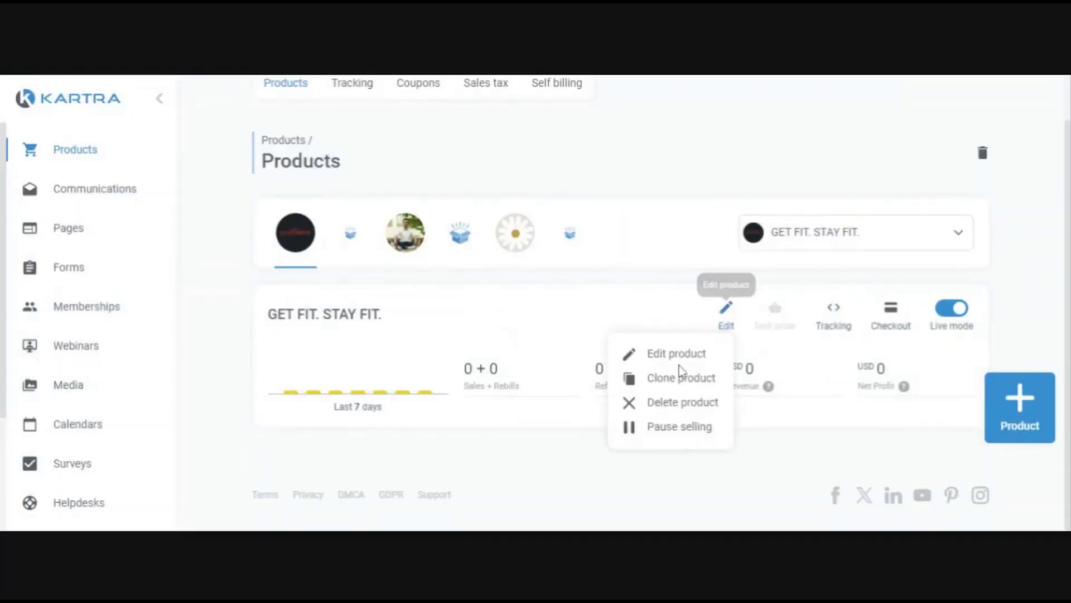
{"action": "left_click", "coordinate": [672, 353]}
{"action": "left_click", "coordinate": [837, 150]}
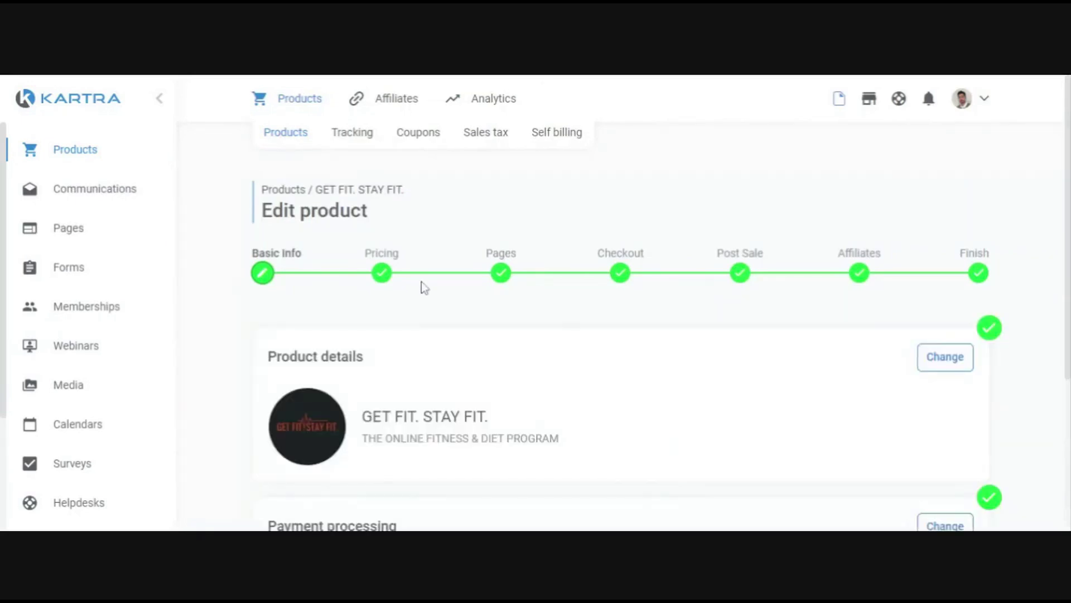
{"action": "scroll", "coordinate": [401, 301], "scroll_direction": "down", "scroll_amount": 1}
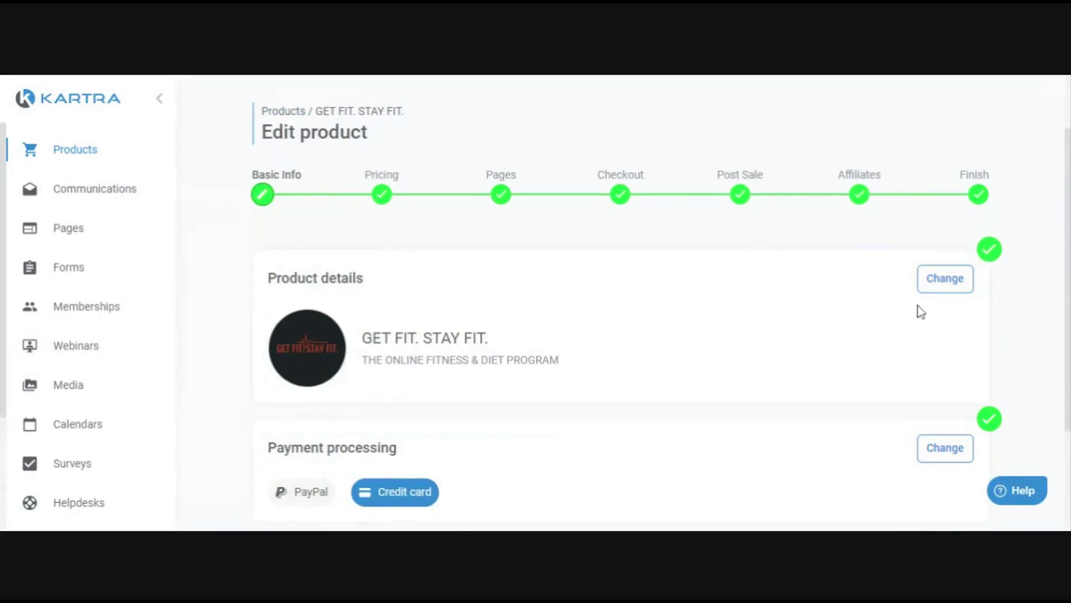
{"action": "left_click", "coordinate": [943, 279]}
{"action": "scroll", "coordinate": [561, 257], "scroll_direction": "down", "scroll_amount": 2}
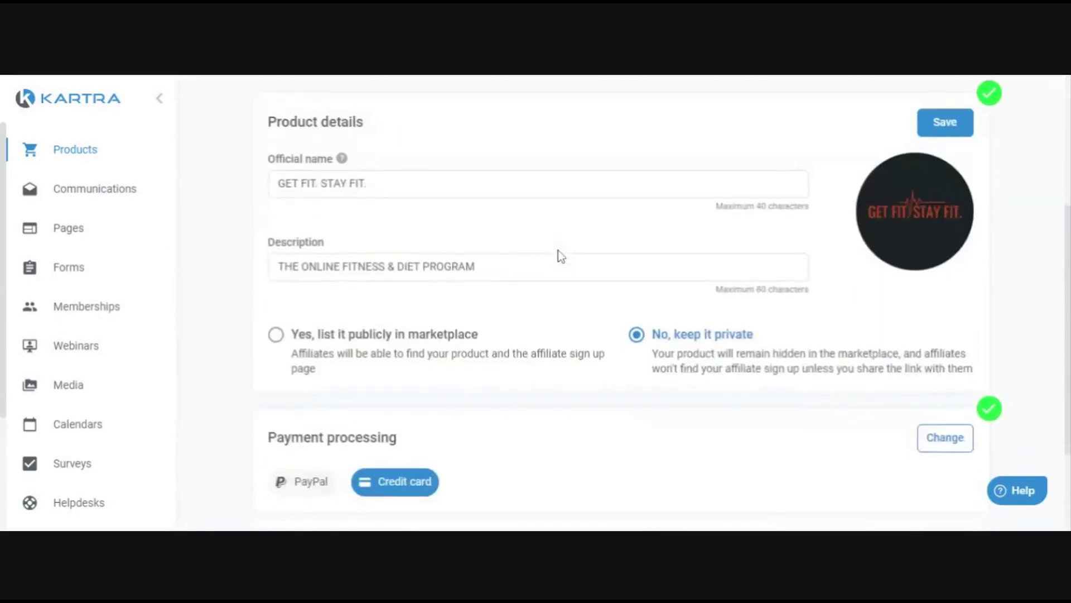
{"action": "scroll", "coordinate": [514, 228], "scroll_direction": "up", "scroll_amount": 1}
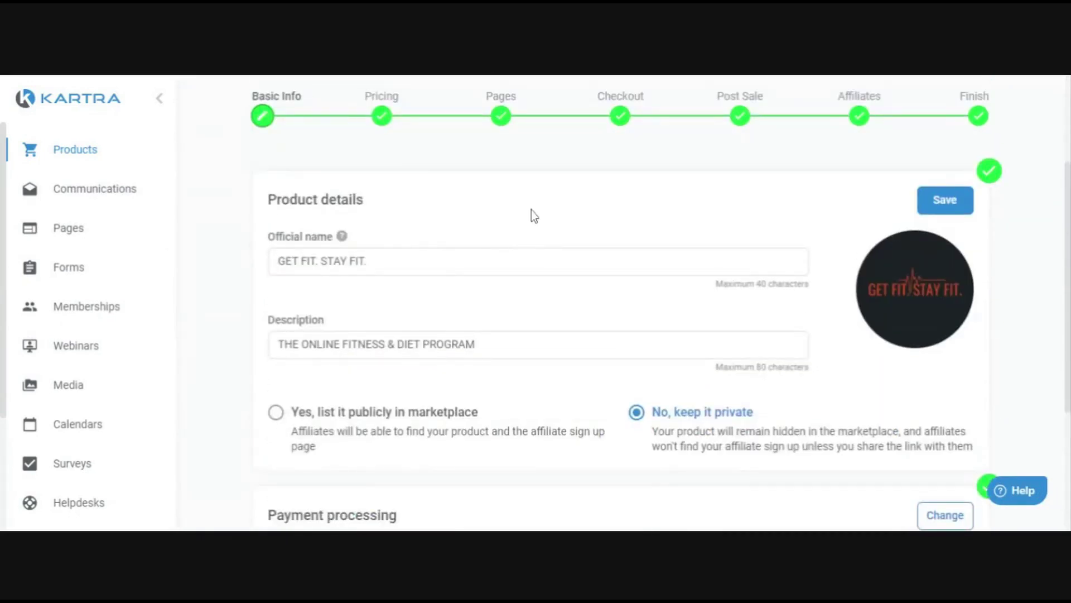
- Examine the official name and description in the Product details
{"action": "left_click_drag", "start_coordinate": [367, 261], "coordinate": [253, 265]}
{"action": "key", "text": "Tab"}
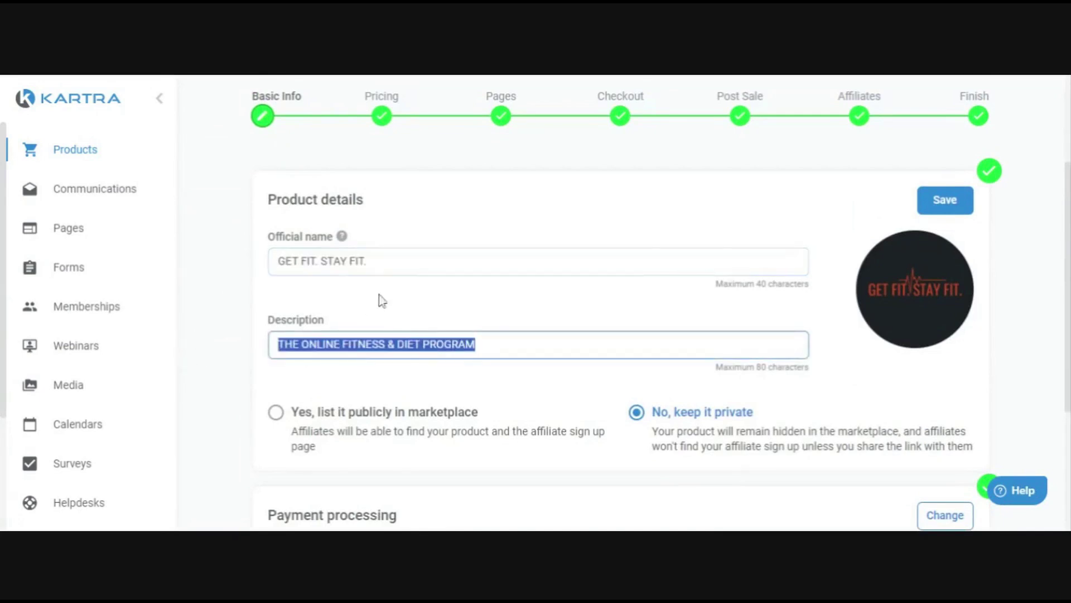
{"action": "key", "text": "shift+Tab"}
{"action": "key", "text": "Tab"}
{"action": "key", "text": "shift+Tab"}
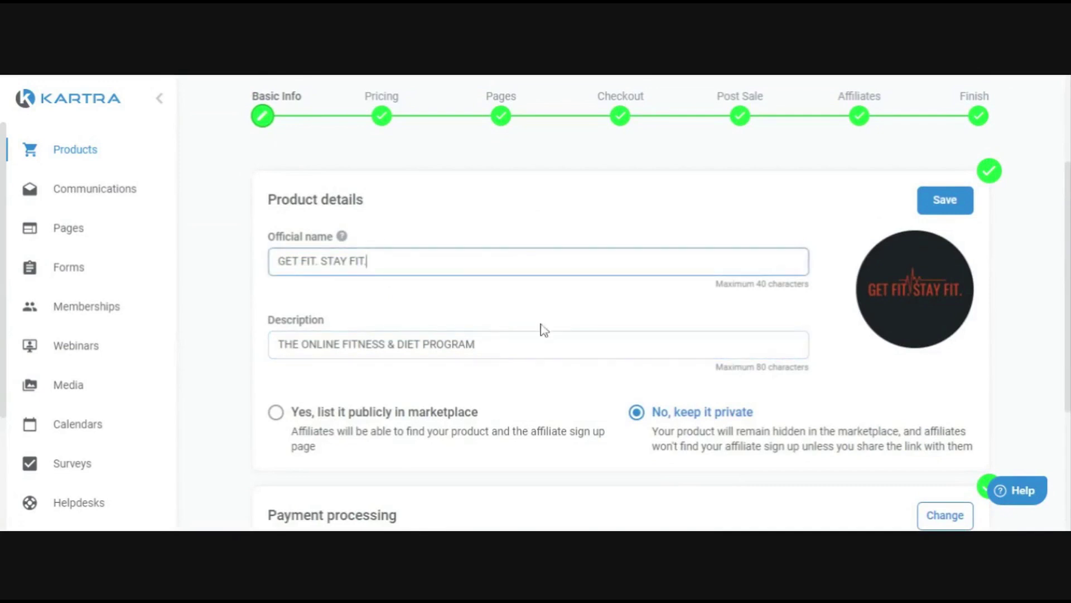
{"action": "key", "text": "Tab"}
{"action": "key", "text": "shift+Tab"}
{"action": "key", "text": "Tab"}
{"action": "key", "text": "shift+Tab"}
{"action": "key", "text": "Tab"}
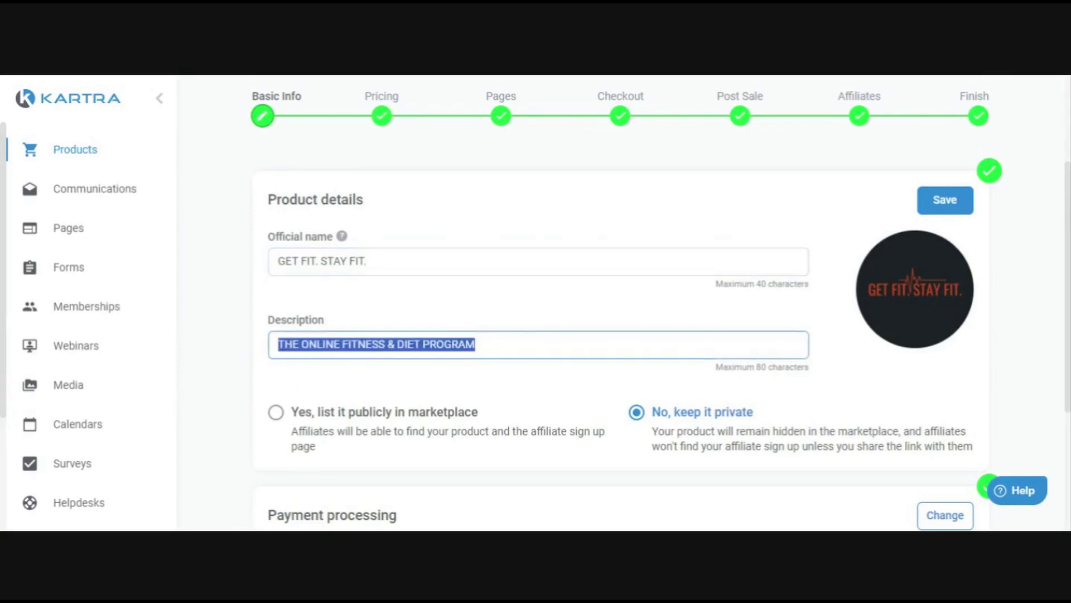
{"action": "key", "text": "shift+Tab"}
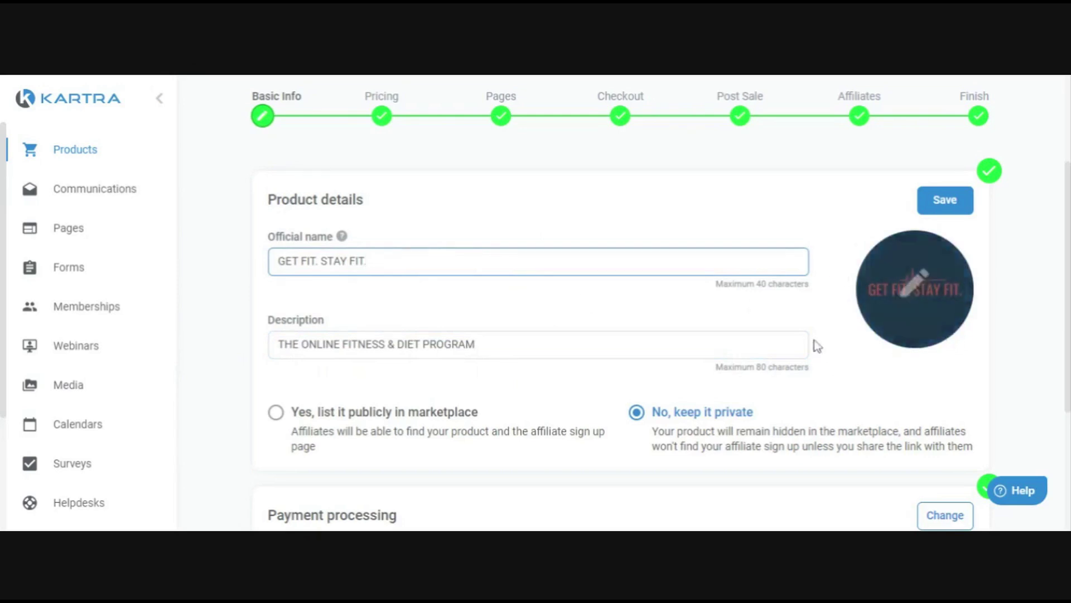
- Try listing the product publicly in the marketplace
{"action": "scroll", "coordinate": [816, 345], "scroll_direction": "down", "scroll_amount": 3}
{"action": "scroll", "coordinate": [646, 318], "scroll_direction": "up", "scroll_amount": 1}
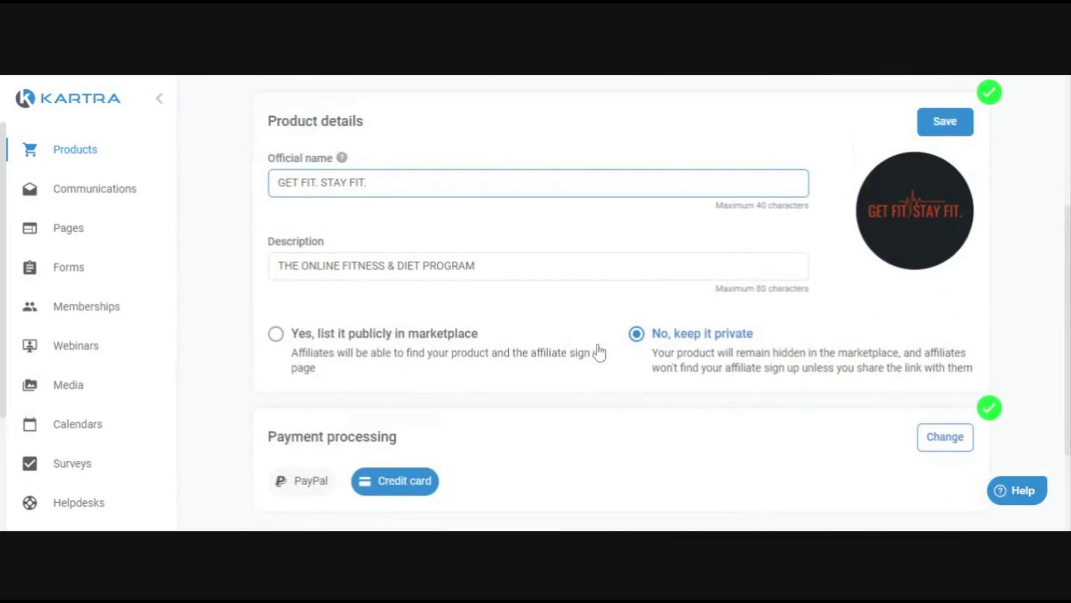
{"action": "left_click", "coordinate": [441, 351]}
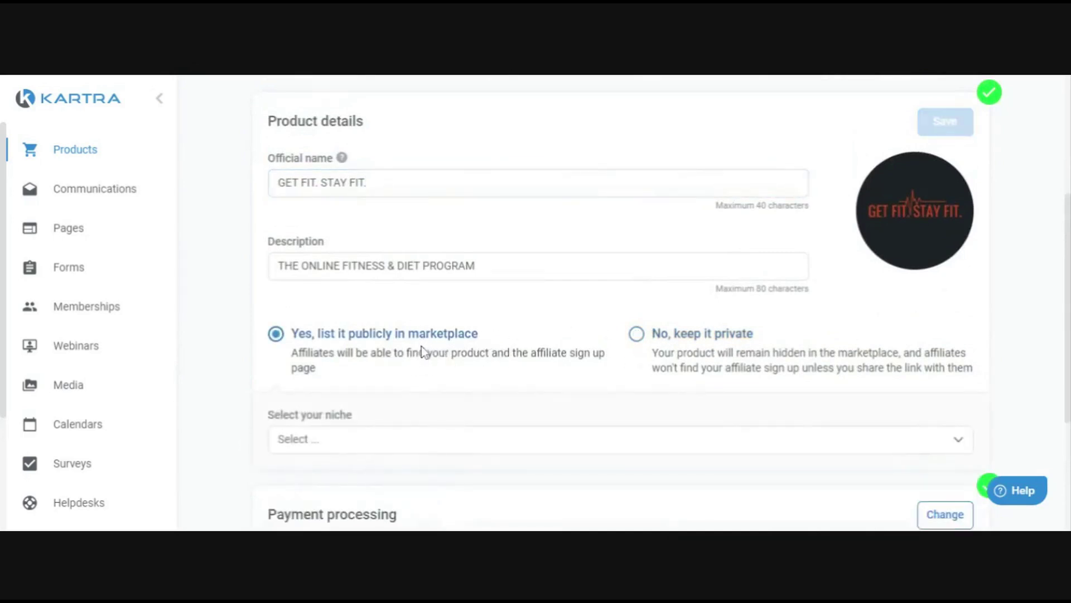
{"action": "scroll", "coordinate": [445, 366], "scroll_direction": "up", "scroll_amount": 2}
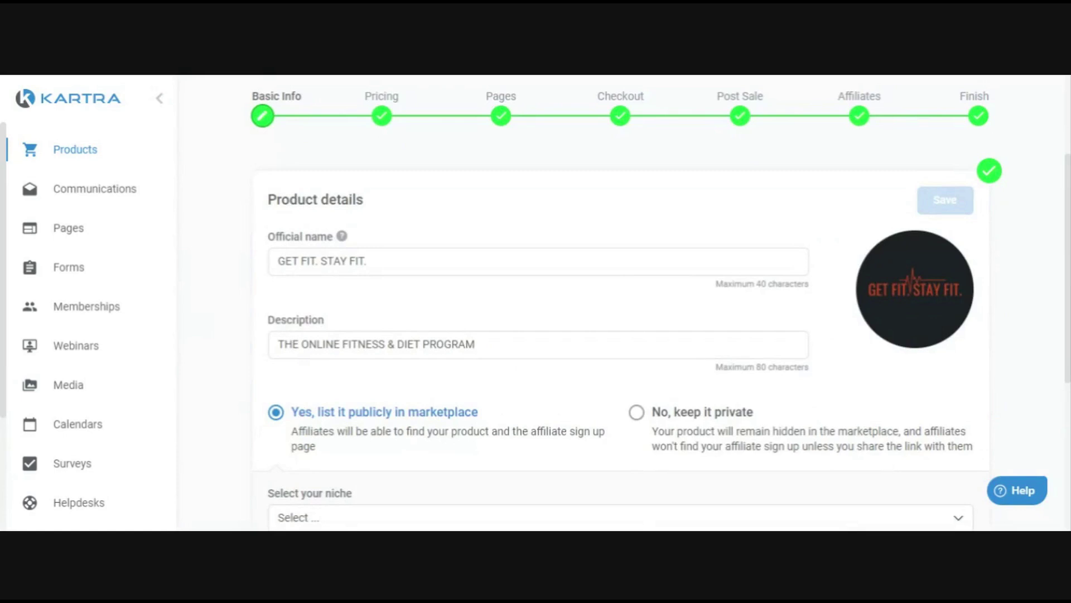
{"action": "scroll", "coordinate": [445, 332], "scroll_direction": "down", "scroll_amount": 3}
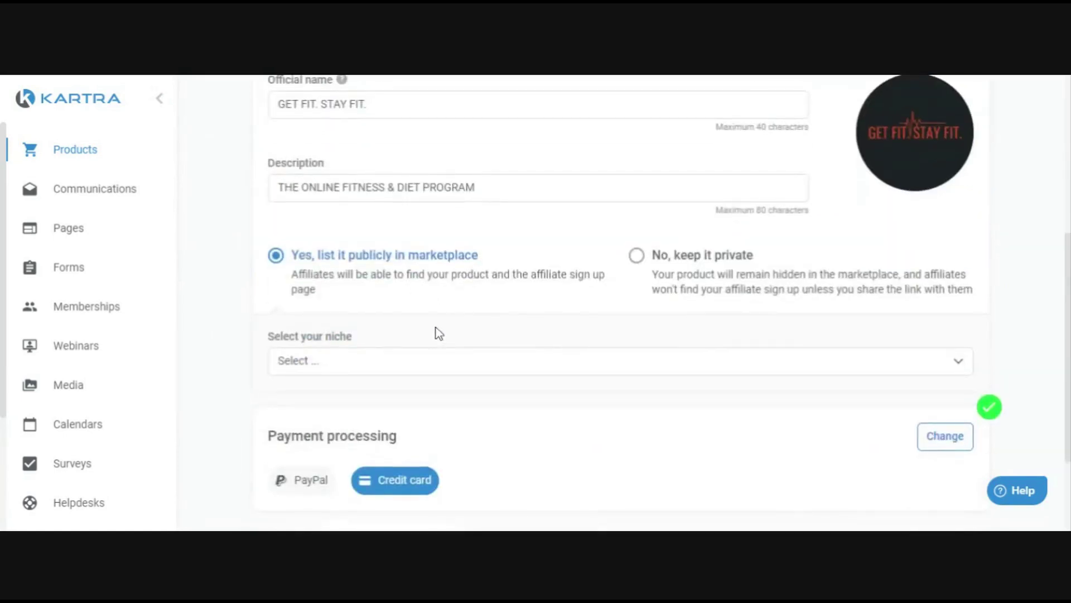
{"action": "scroll", "coordinate": [437, 333], "scroll_direction": "up", "scroll_amount": 1}
{"action": "scroll", "coordinate": [564, 339], "scroll_direction": "up", "scroll_amount": 3}
{"action": "mouse_move", "coordinate": [399, 112]}
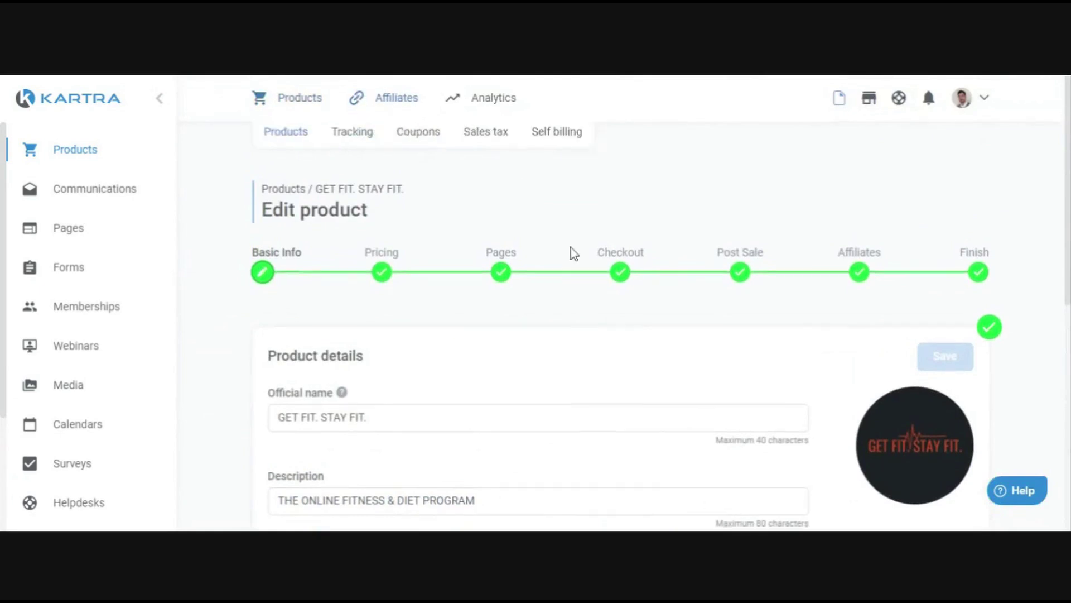
{"action": "scroll", "coordinate": [572, 251], "scroll_direction": "down", "scroll_amount": 3}
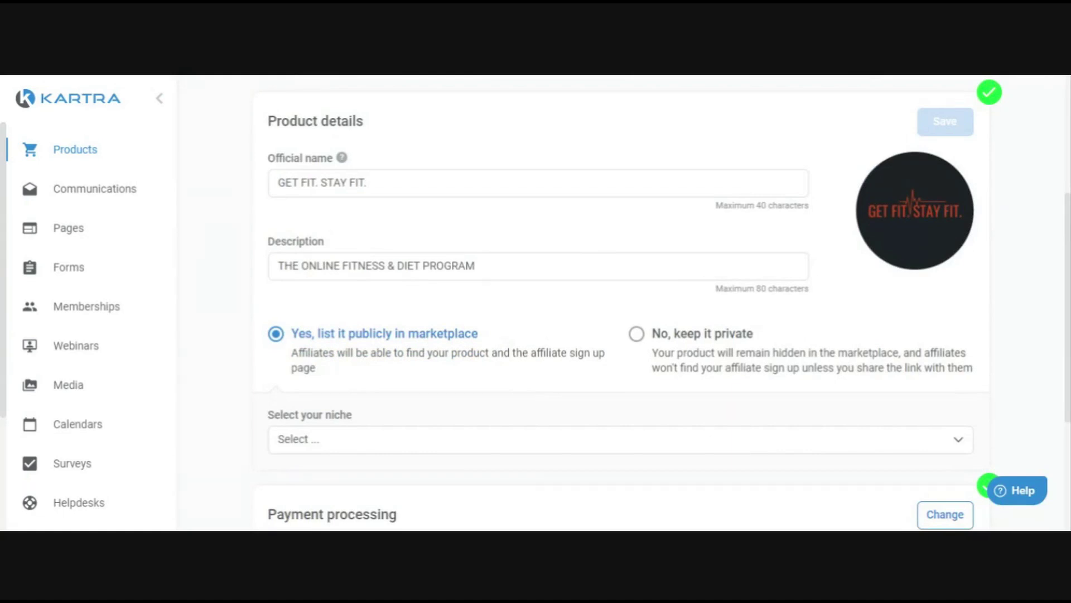
- Set the product's marketplace listing to "No, keep it private" and save the Product details
{"action": "left_click", "coordinate": [689, 363]}
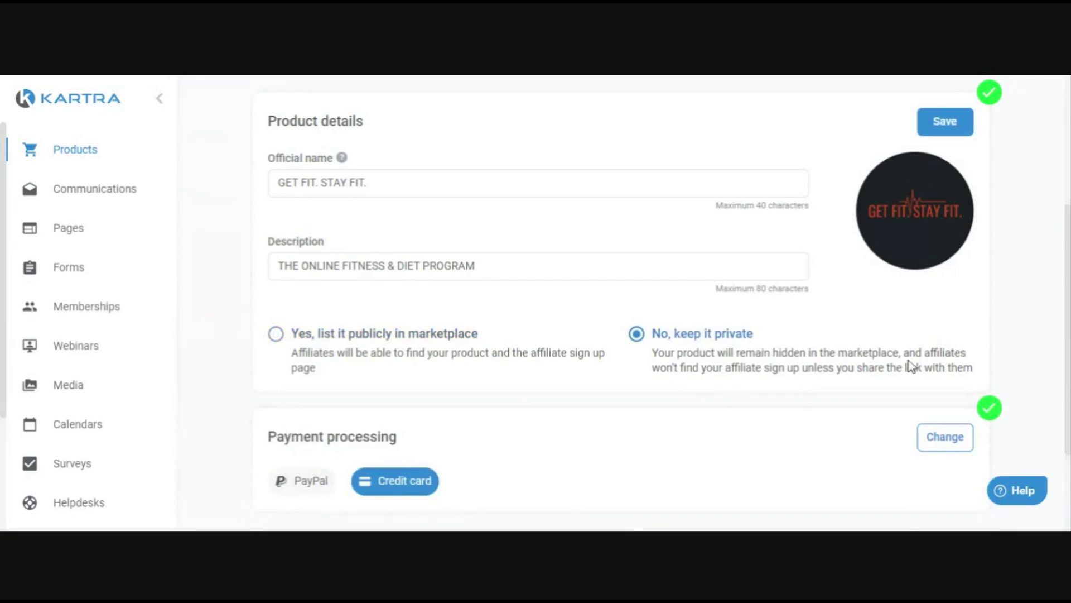
{"action": "scroll", "coordinate": [903, 352], "scroll_direction": "up", "scroll_amount": 3}
{"action": "scroll", "coordinate": [500, 149], "scroll_direction": "up", "scroll_amount": 1}
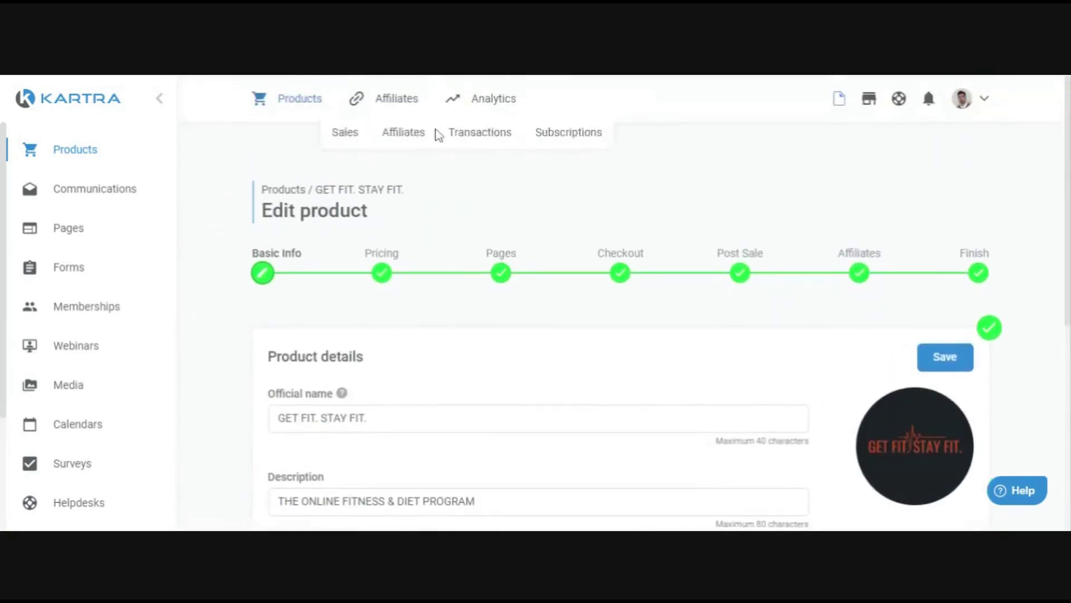
{"action": "scroll", "coordinate": [475, 246], "scroll_direction": "down", "scroll_amount": 4}
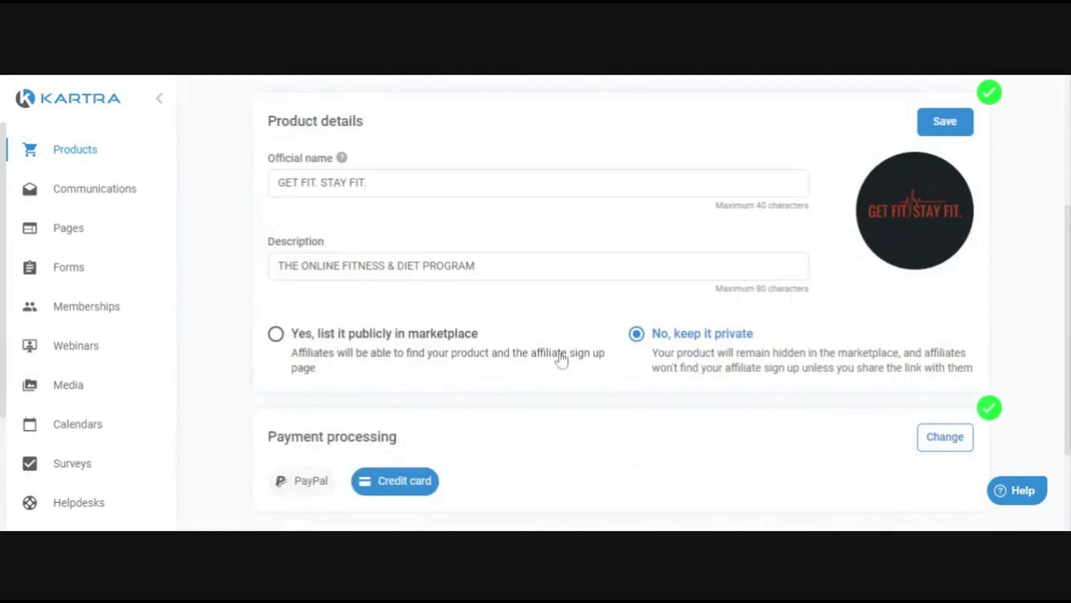
{"action": "left_click", "coordinate": [931, 124]}
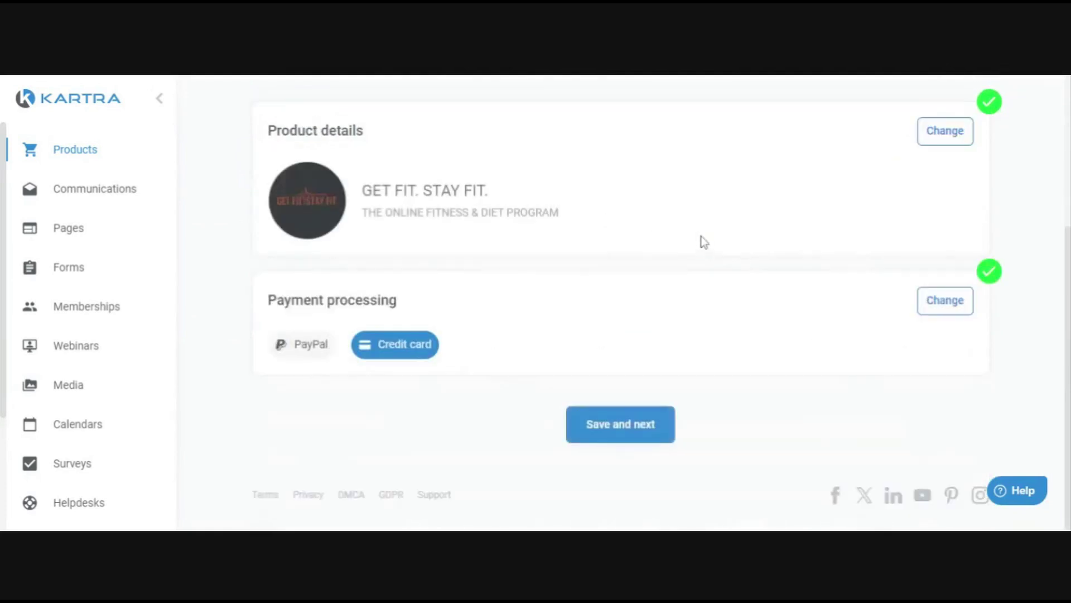
- Open the Payment processing settings and examine the gateway choices for the Credit card method
{"action": "left_click", "coordinate": [940, 301]}
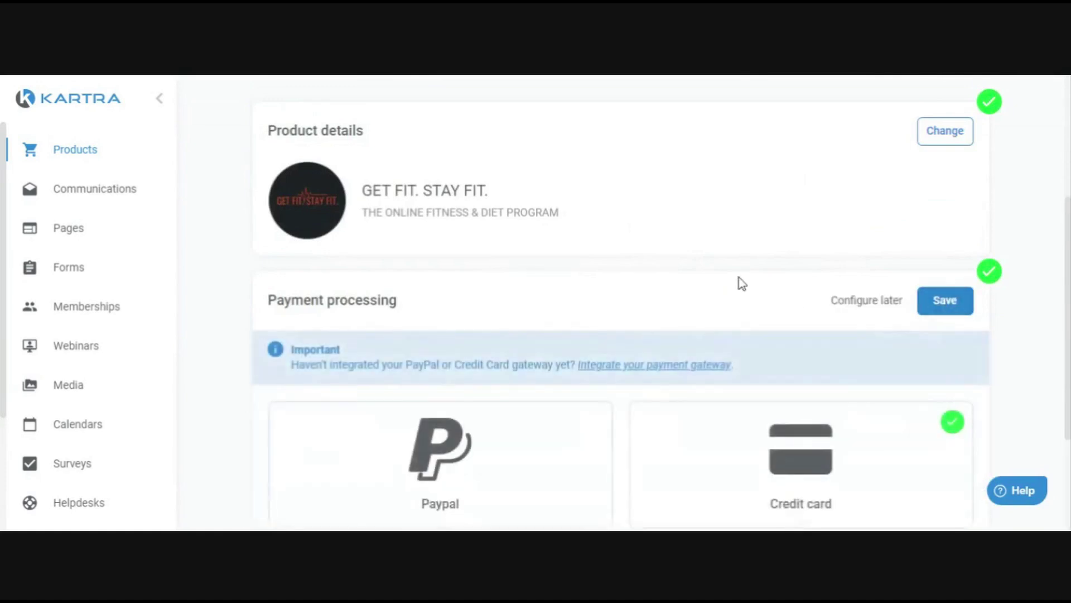
{"action": "scroll", "coordinate": [734, 273], "scroll_direction": "down", "scroll_amount": 2}
{"action": "scroll", "coordinate": [745, 207], "scroll_direction": "up", "scroll_amount": 2}
{"action": "scroll", "coordinate": [777, 256], "scroll_direction": "down", "scroll_amount": 2}
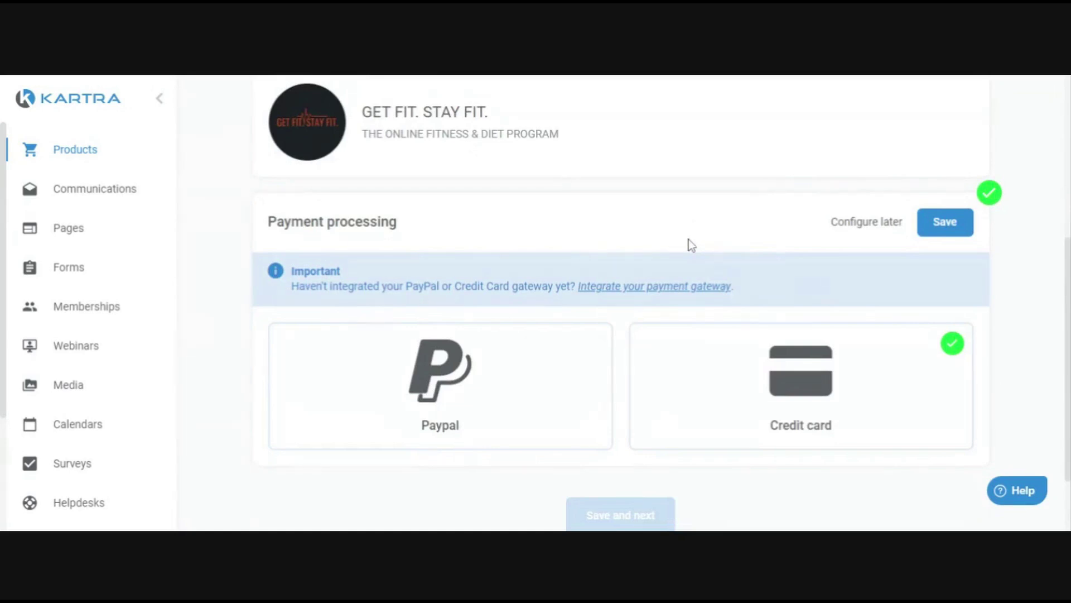
{"action": "scroll", "coordinate": [804, 369], "scroll_direction": "down", "scroll_amount": 2}
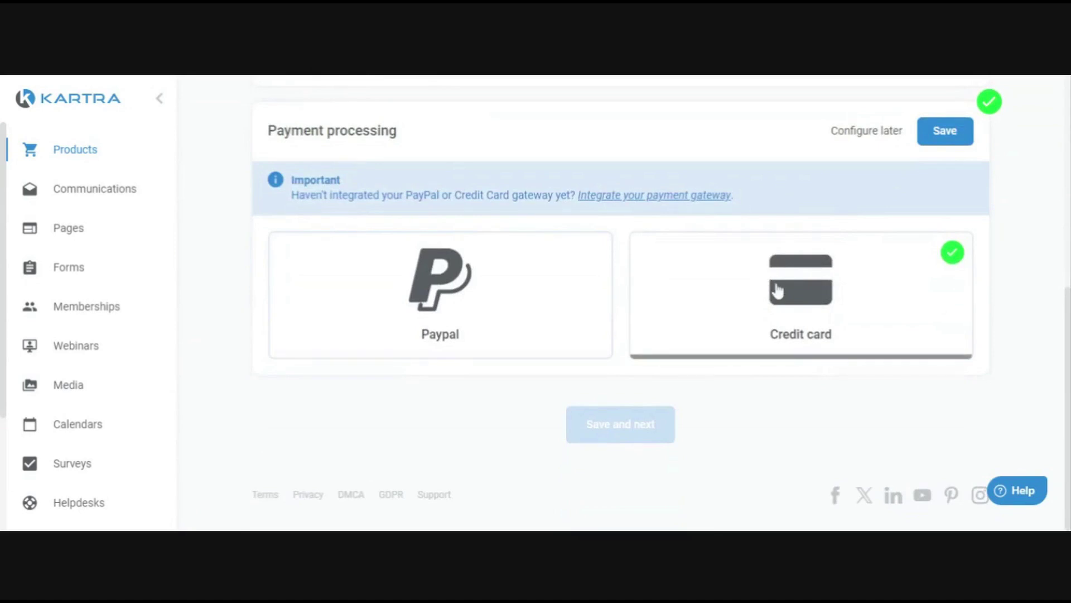
{"action": "left_click", "coordinate": [809, 315]}
{"action": "scroll", "coordinate": [669, 329], "scroll_direction": "down", "scroll_amount": 1}
{"action": "left_click", "coordinate": [529, 347]}
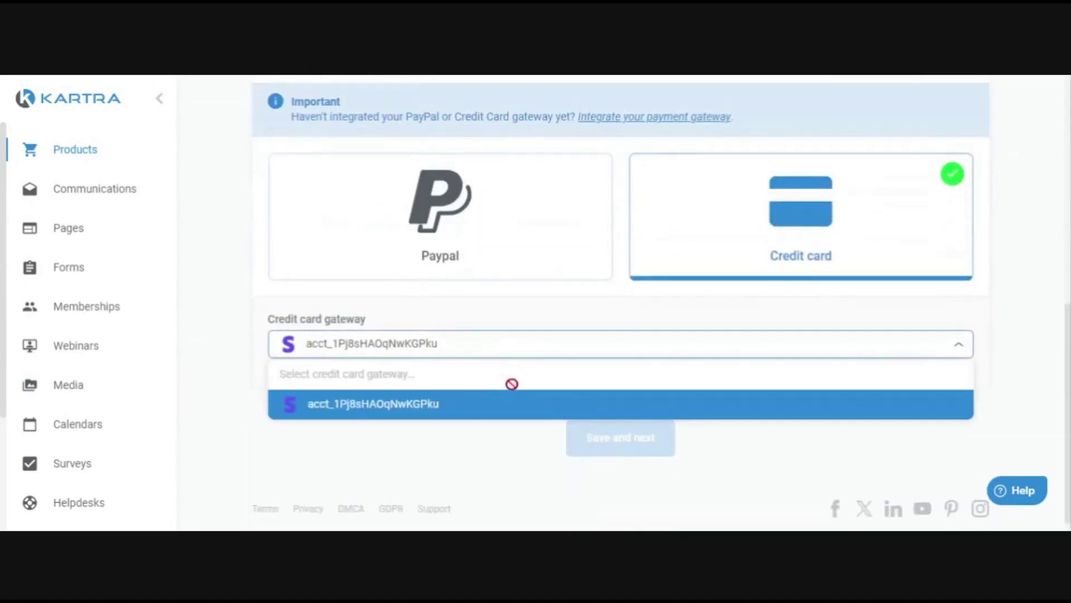
{"action": "left_click", "coordinate": [471, 466]}
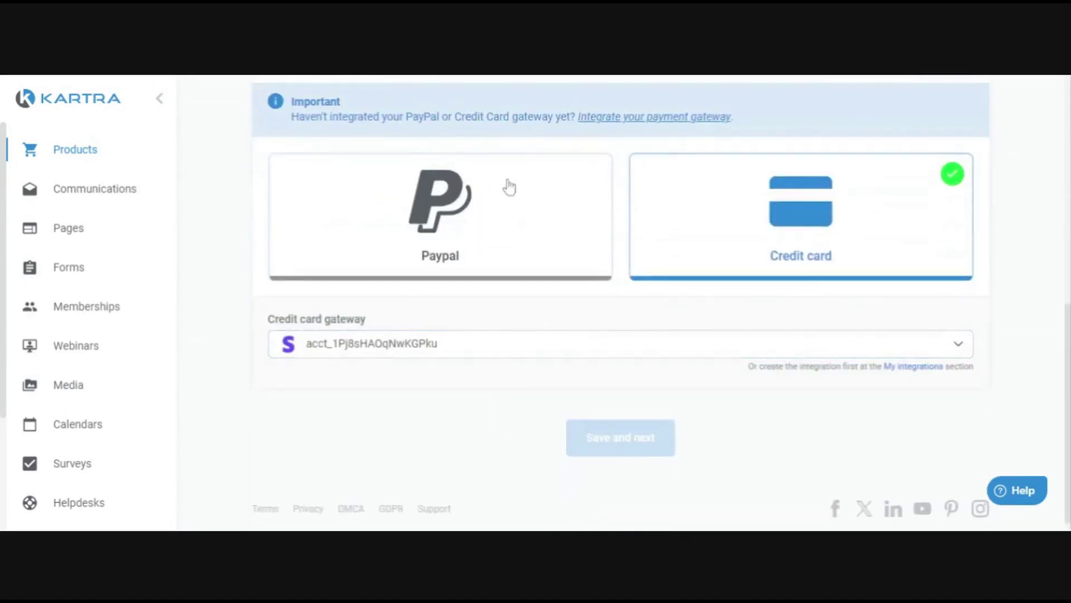
- Save the Payment processing settings and continue to the product's Pricing stage
{"action": "scroll", "coordinate": [536, 306], "scroll_direction": "up", "scroll_amount": 1}
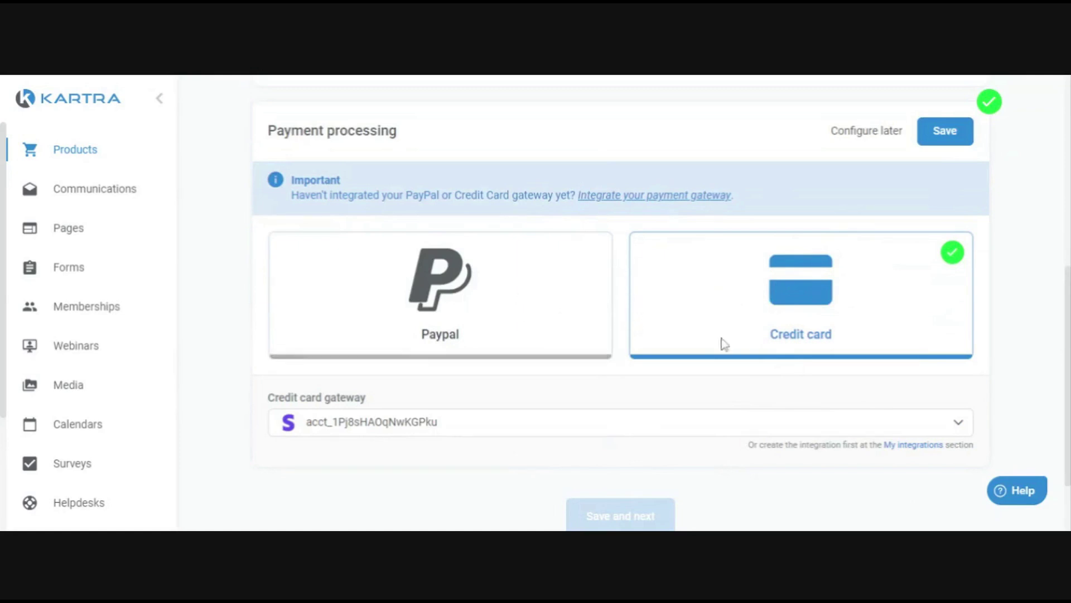
{"action": "left_click", "coordinate": [946, 144]}
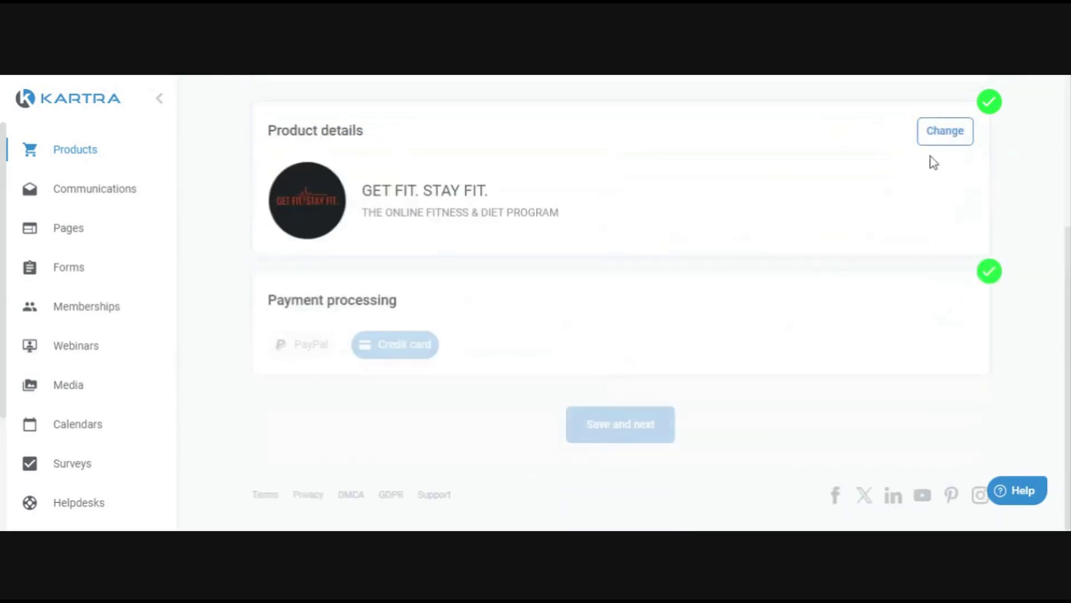
{"action": "left_click", "coordinate": [639, 428]}
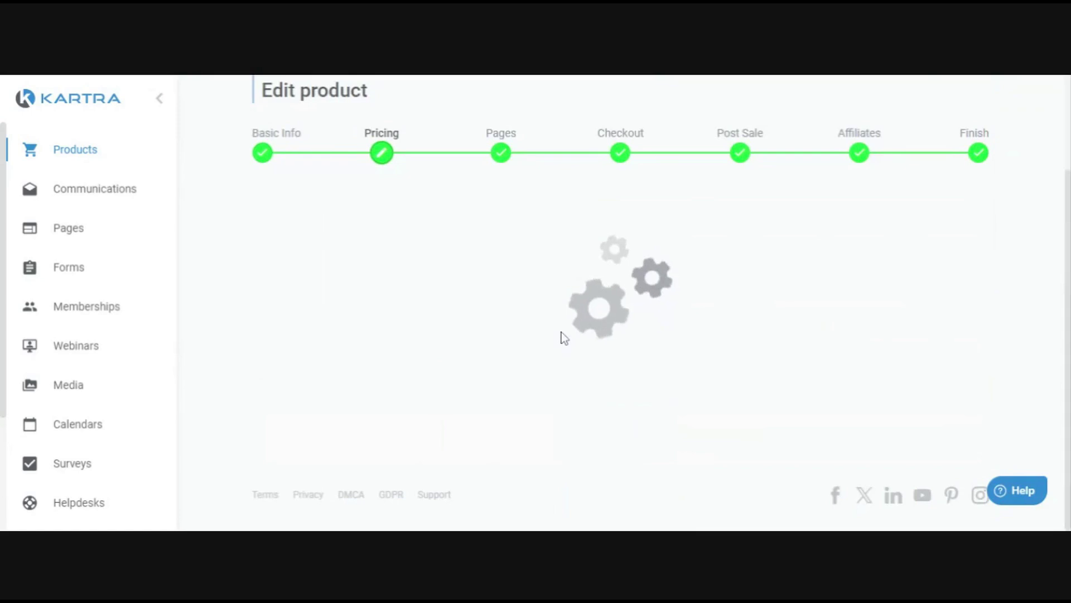
{"action": "scroll", "coordinate": [555, 343], "scroll_direction": "up", "scroll_amount": 2}
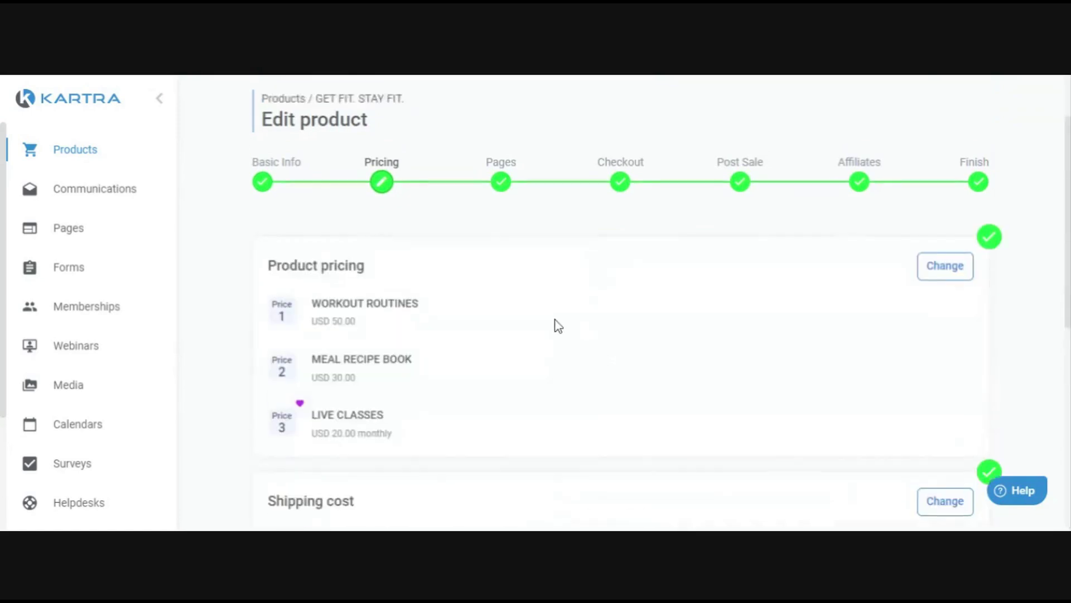
- Open the Product pricing settings for editing and examine the one-time WORKOUT ROUTINES price point
{"action": "scroll", "coordinate": [564, 331], "scroll_direction": "down", "scroll_amount": 3}
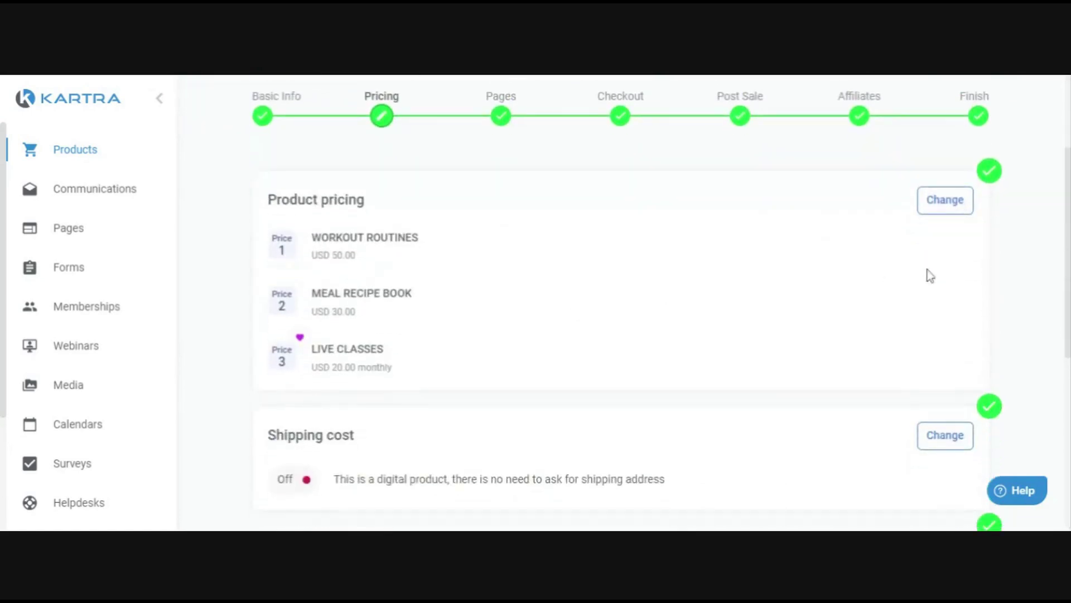
{"action": "left_click", "coordinate": [939, 204]}
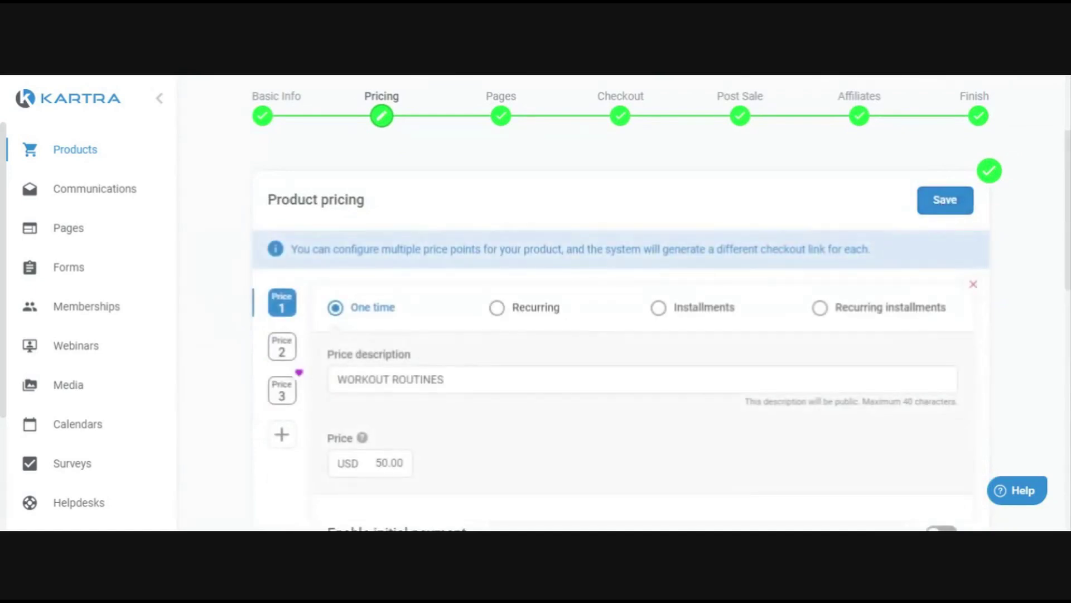
{"action": "scroll", "coordinate": [646, 246], "scroll_direction": "up", "scroll_amount": 2}
{"action": "scroll", "coordinate": [647, 251], "scroll_direction": "down", "scroll_amount": 3}
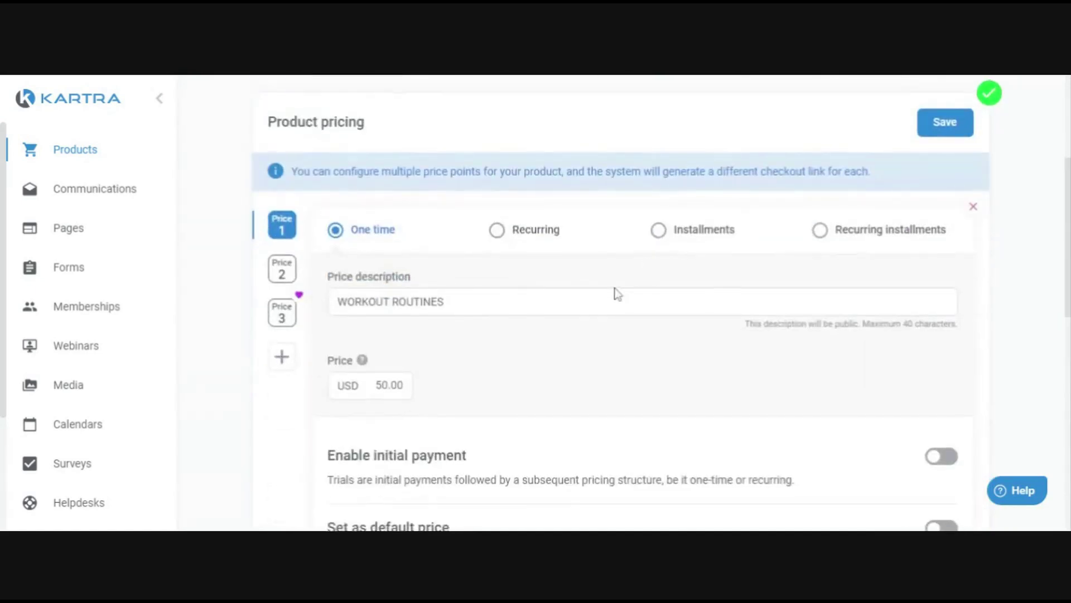
{"action": "scroll", "coordinate": [608, 284], "scroll_direction": "up", "scroll_amount": 1}
{"action": "scroll", "coordinate": [600, 279], "scroll_direction": "down", "scroll_amount": 1}
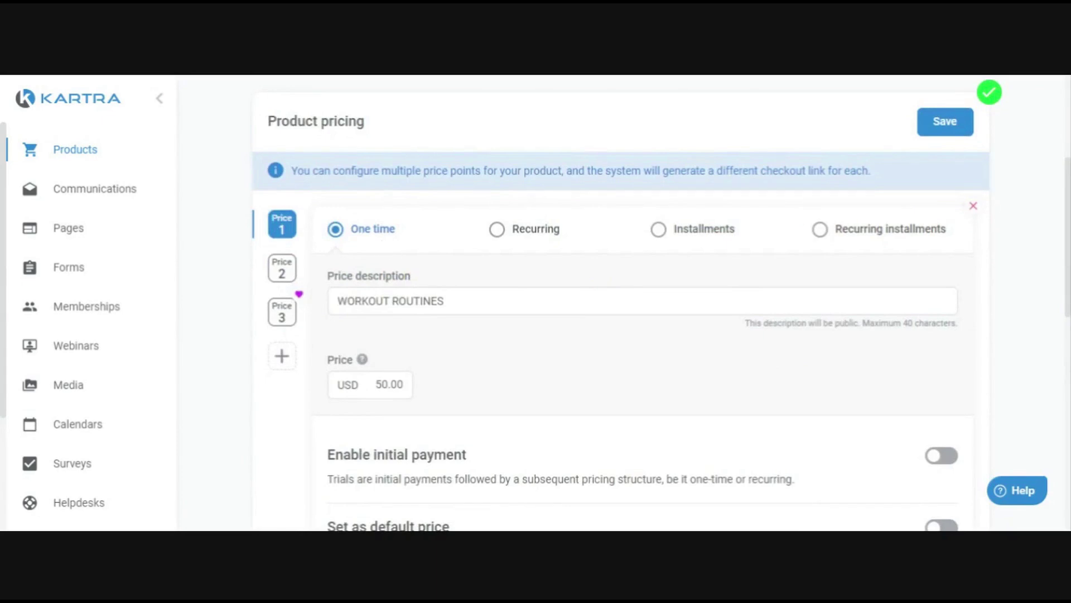
{"action": "double_click", "coordinate": [389, 384]}
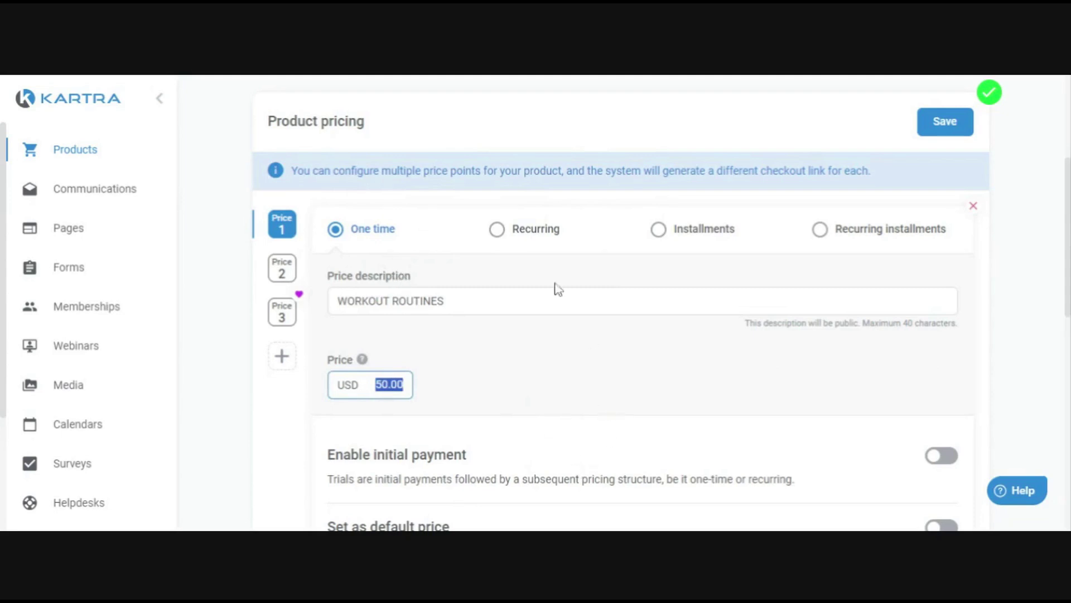
- Change Price 1, WORKOUT ROUTINES, to Recurring at USD 20 with Monthly recurrence
{"action": "left_click", "coordinate": [523, 239]}
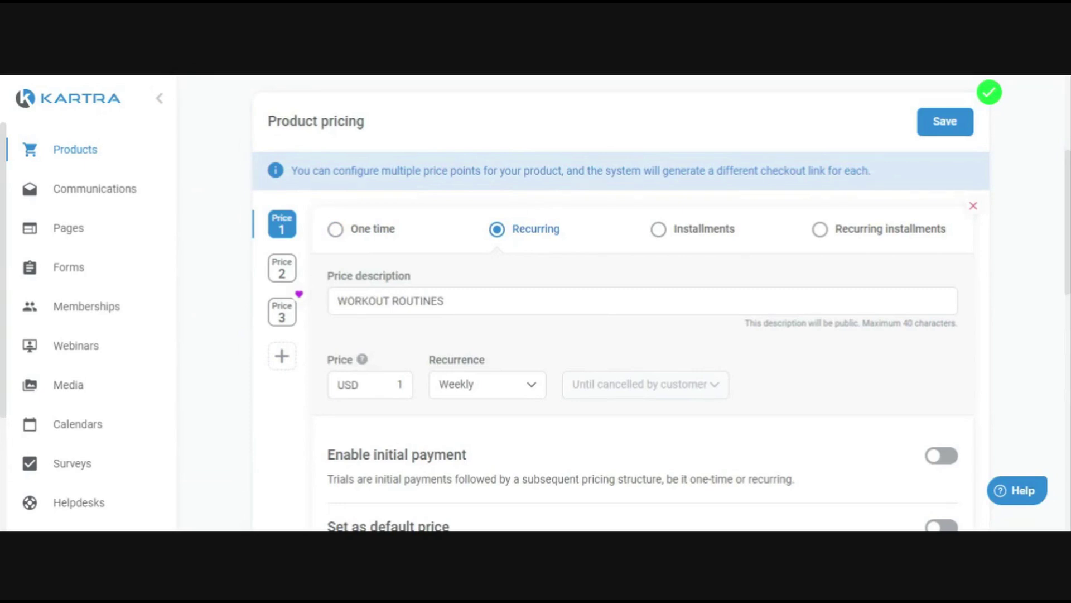
{"action": "double_click", "coordinate": [399, 385]}
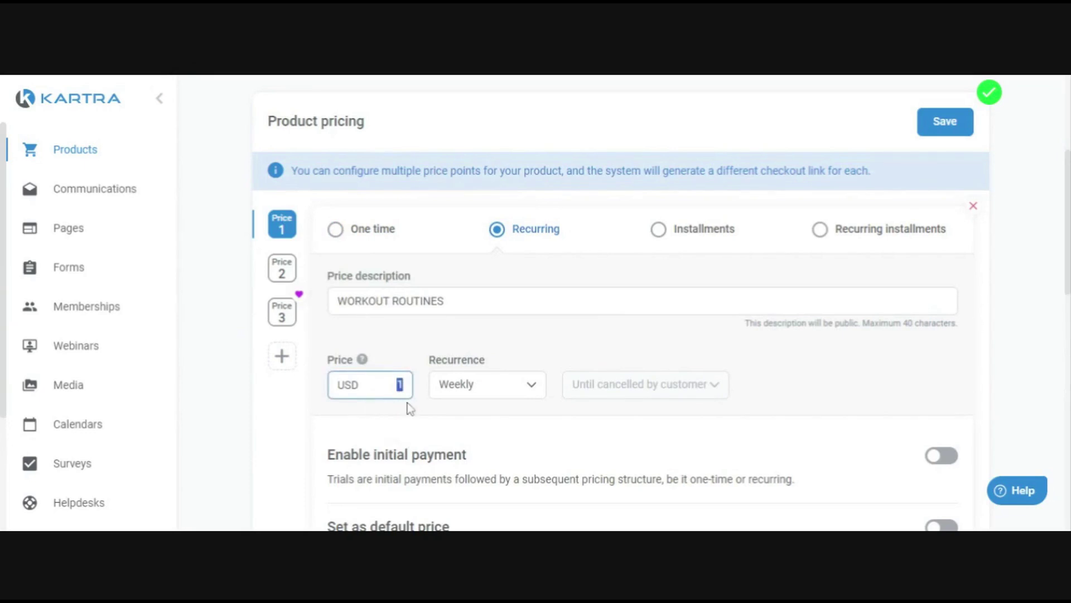
{"action": "type", "text": "20"}
{"action": "left_click", "coordinate": [511, 390]}
{"action": "left_click", "coordinate": [502, 234]}
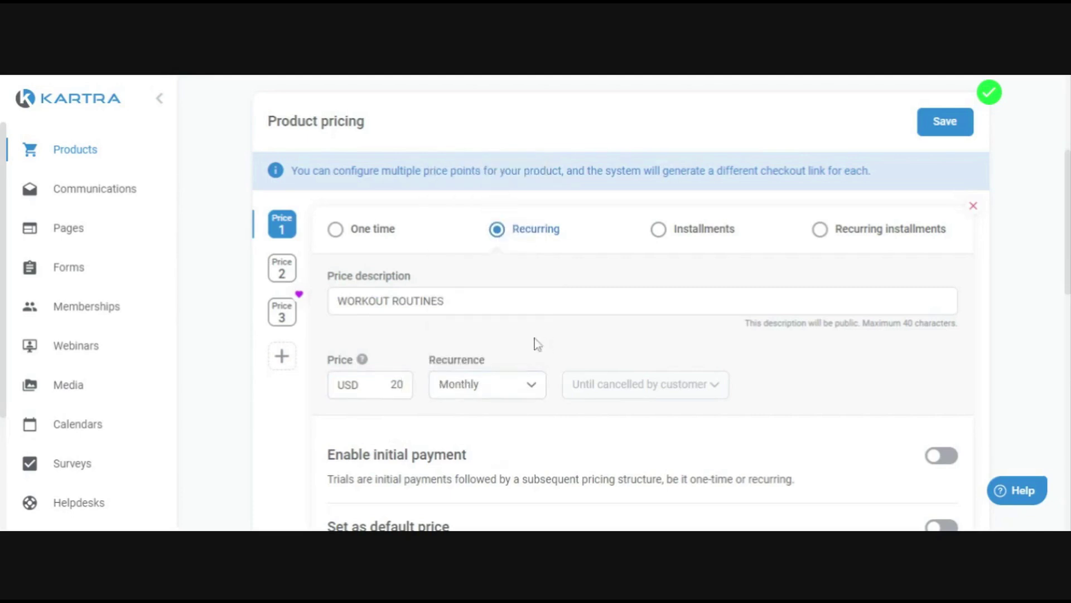
{"action": "left_click", "coordinate": [494, 390]}
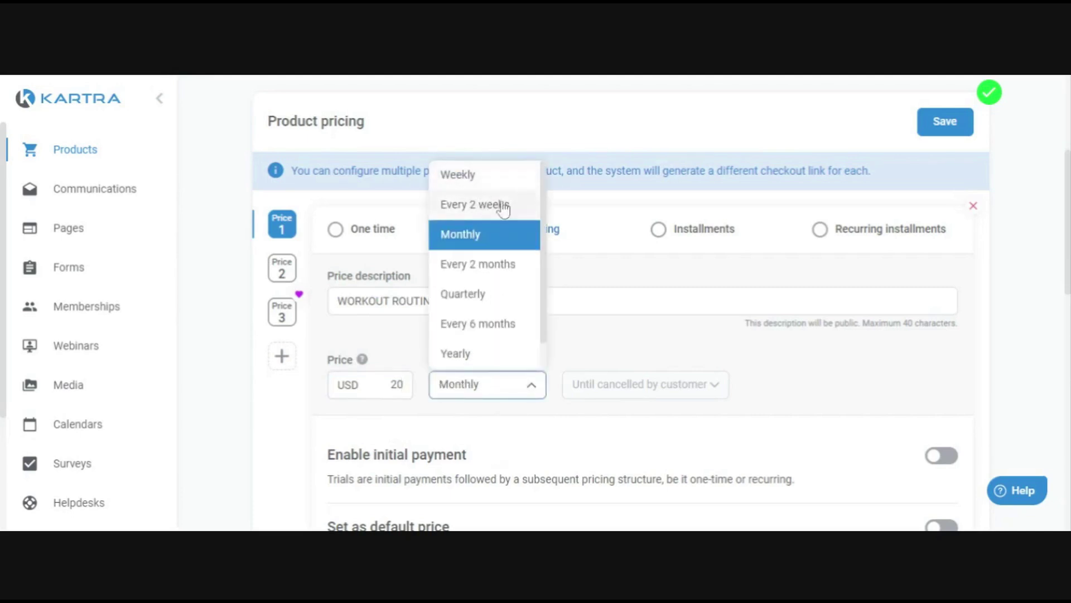
{"action": "left_click", "coordinate": [607, 345]}
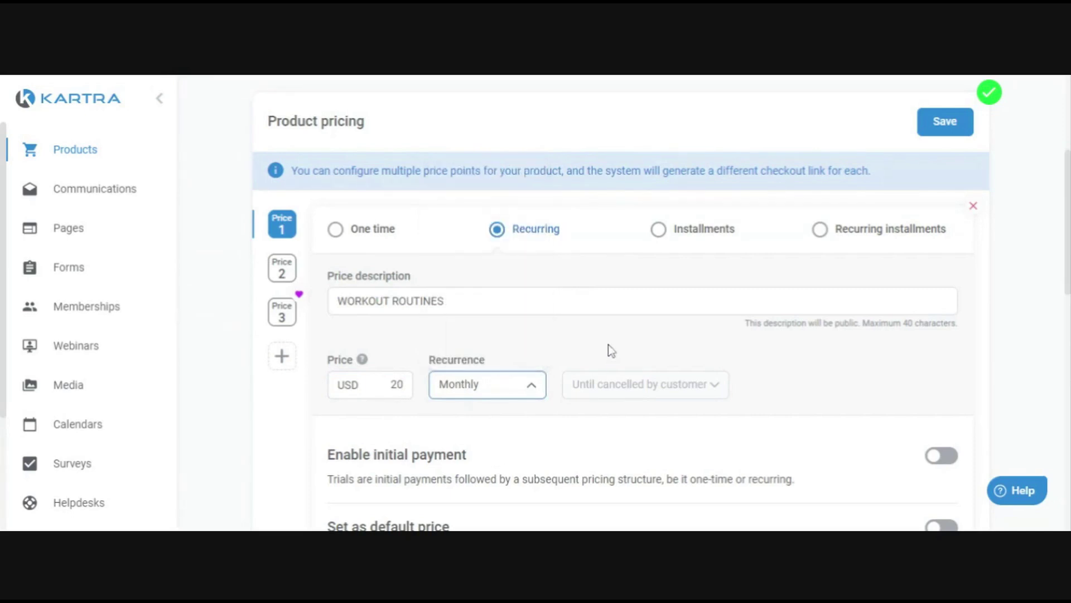
- Try the Installments structure for Price 1 with USD 20, 6 installments and Monthly recurrence
{"action": "left_click", "coordinate": [660, 237]}
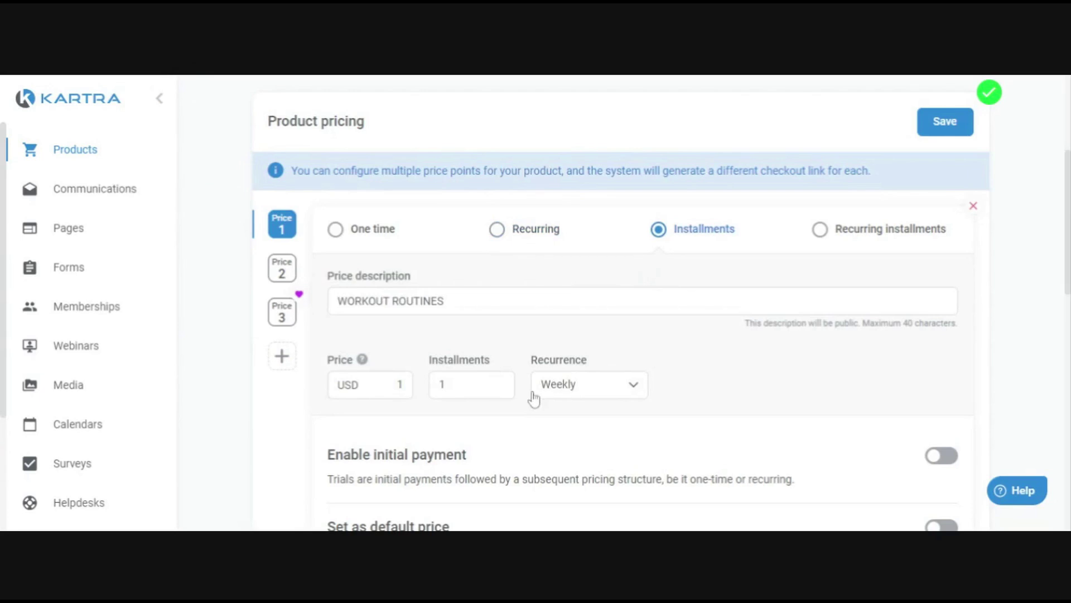
{"action": "double_click", "coordinate": [398, 385]}
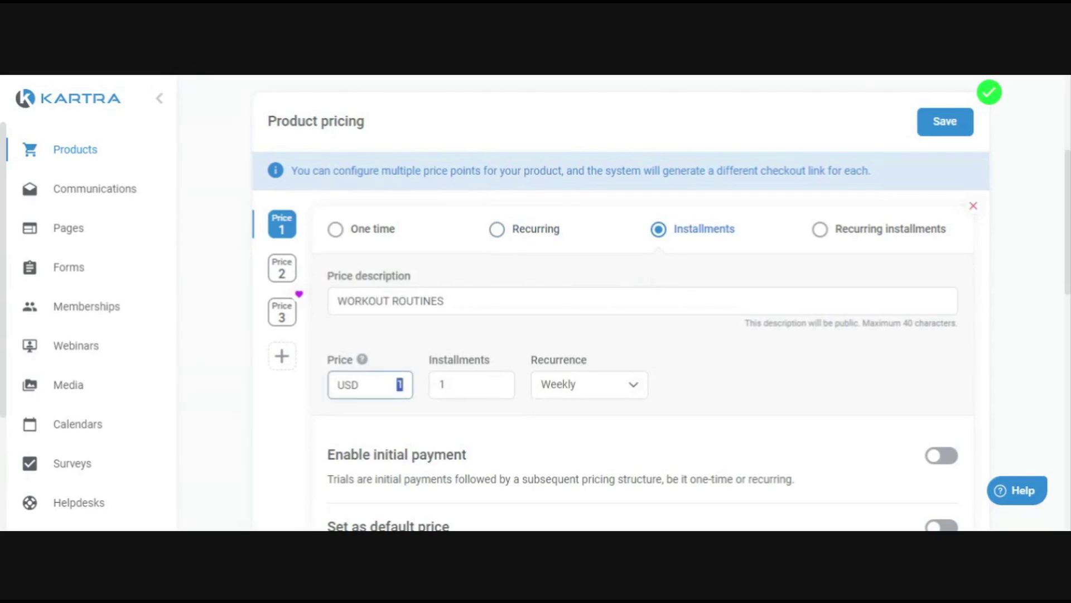
{"action": "left_click", "coordinate": [583, 392]}
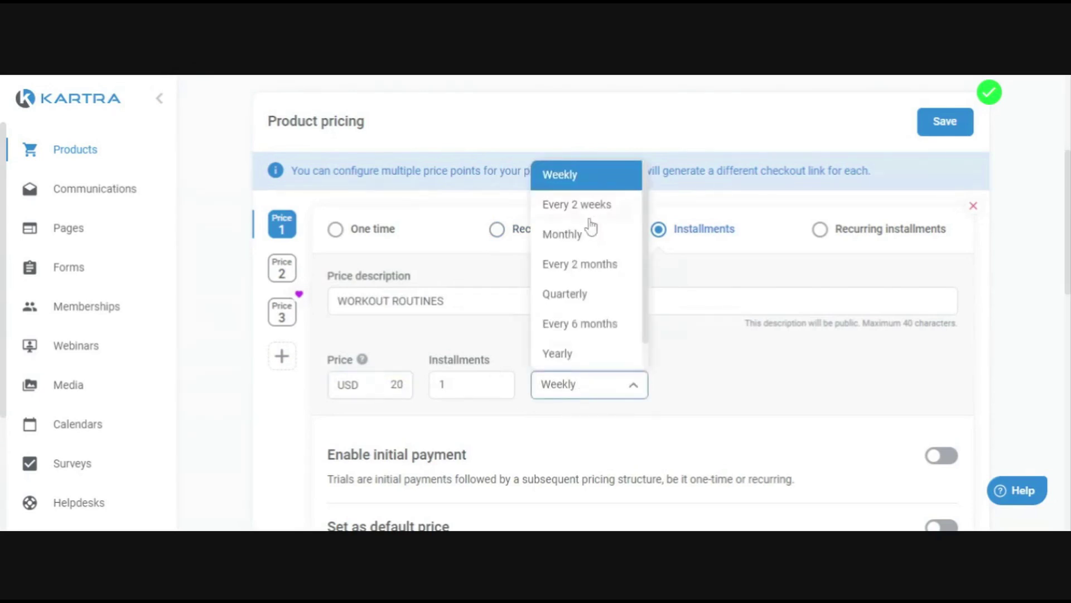
{"action": "left_click", "coordinate": [568, 242]}
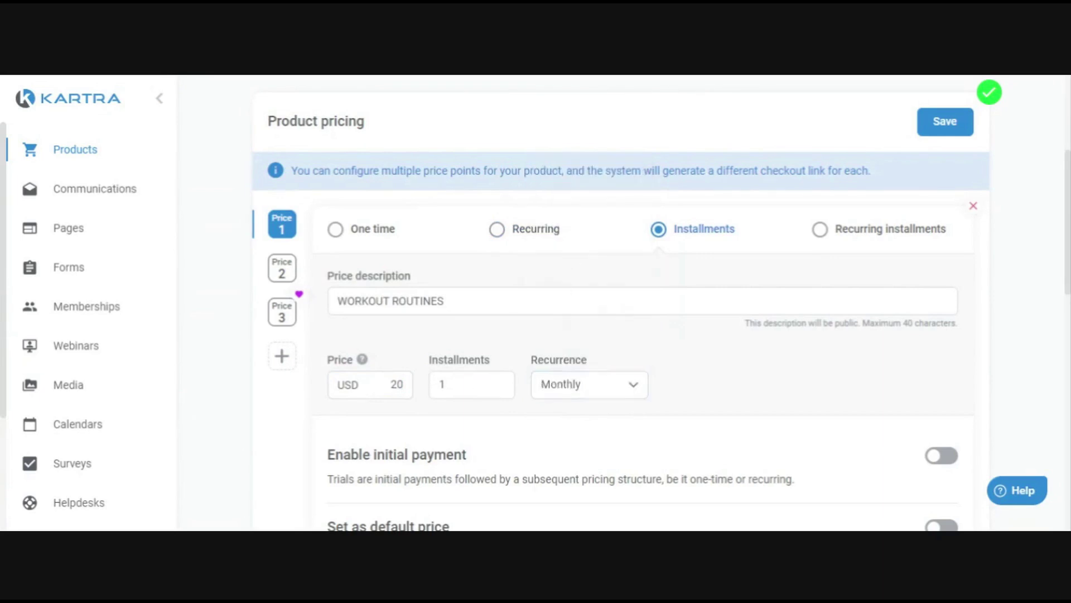
{"action": "double_click", "coordinate": [441, 385]}
{"action": "type", "text": "6"}
- Try the Recurring installments structure for Price 1 with 6 Monthly installments of USD 20, repeating every year
{"action": "left_click", "coordinate": [875, 230]}
{"action": "scroll", "coordinate": [757, 368], "scroll_direction": "down", "scroll_amount": 2}
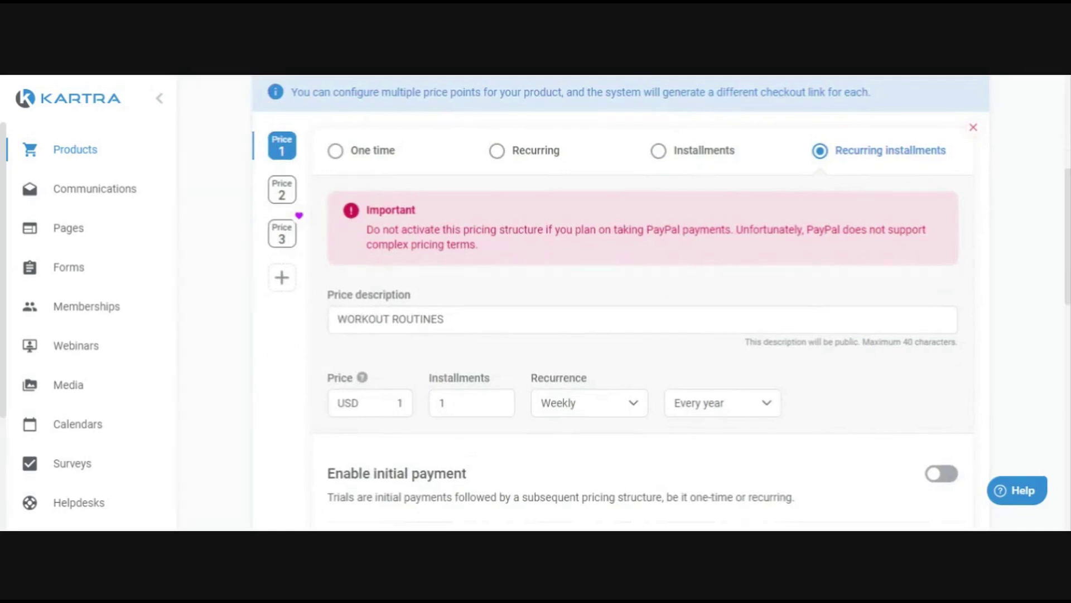
{"action": "double_click", "coordinate": [399, 403]}
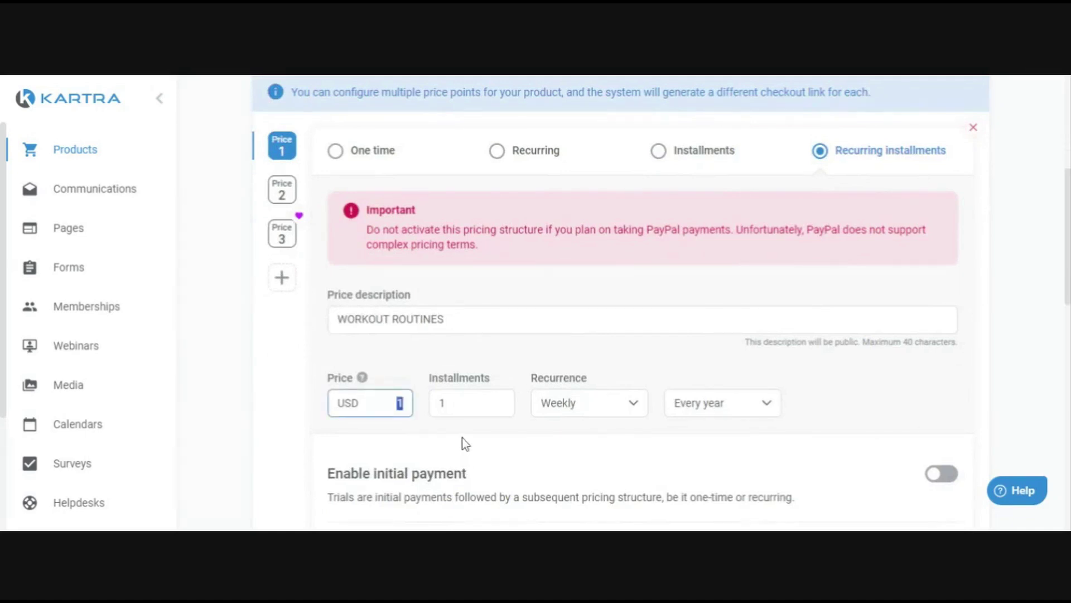
{"action": "type", "text": "20"}
{"action": "left_click", "coordinate": [565, 410]}
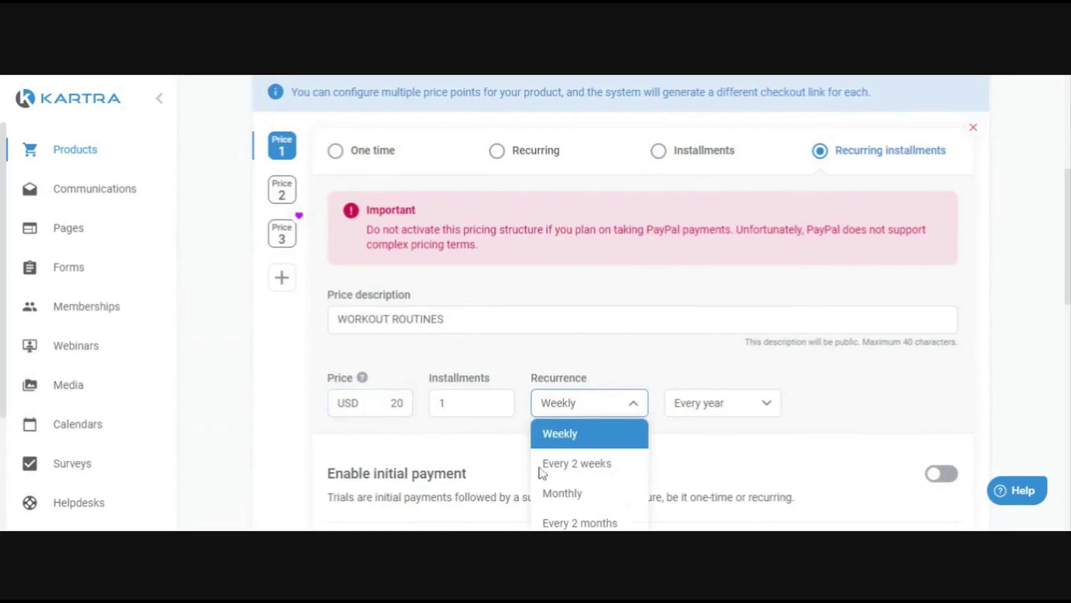
{"action": "left_click", "coordinate": [571, 493]}
{"action": "double_click", "coordinate": [442, 403]}
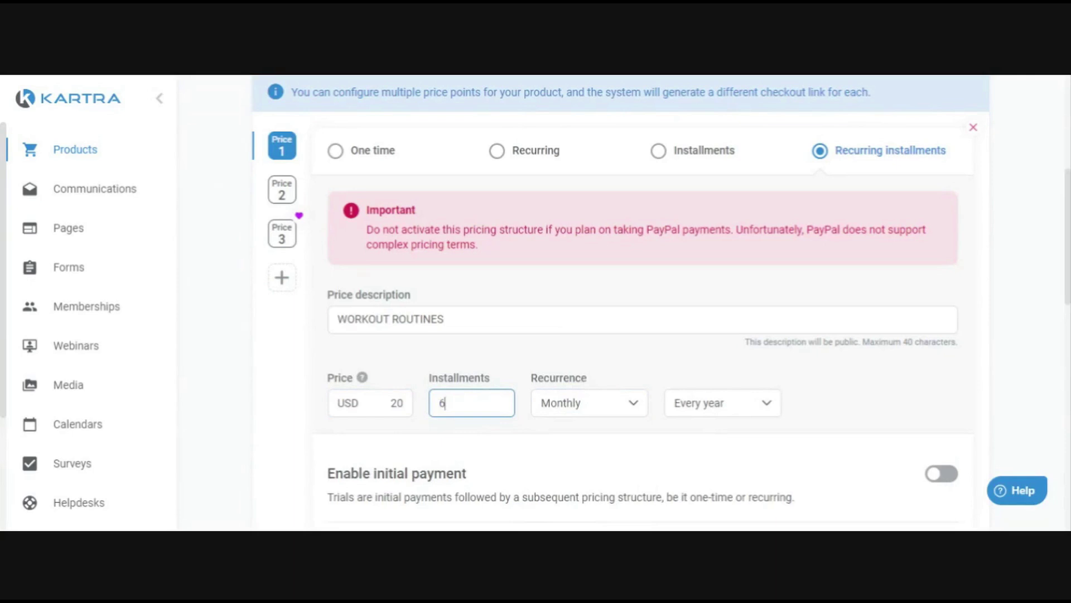
{"action": "left_click", "coordinate": [391, 403]}
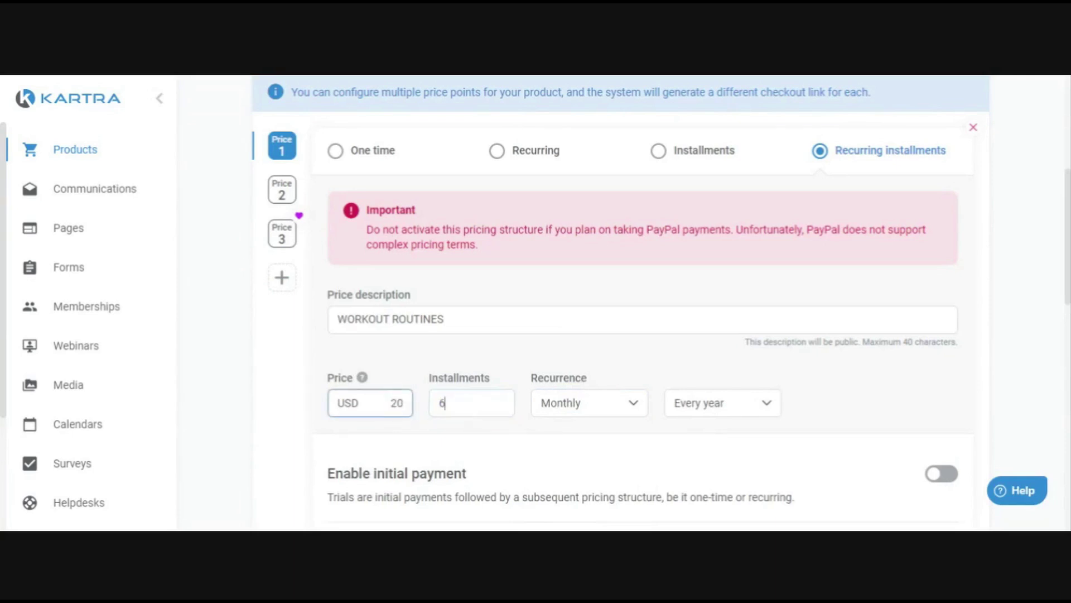
{"action": "key", "text": "Tab"}
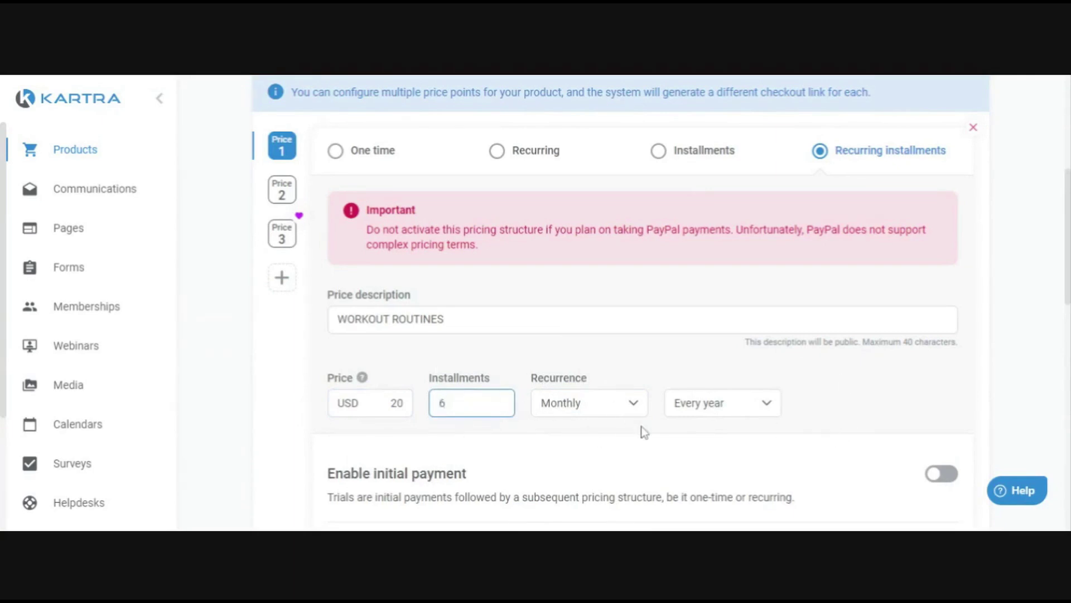
- Switch Price 1 back to One time and enable its initial payment
{"action": "left_click", "coordinate": [363, 160]}
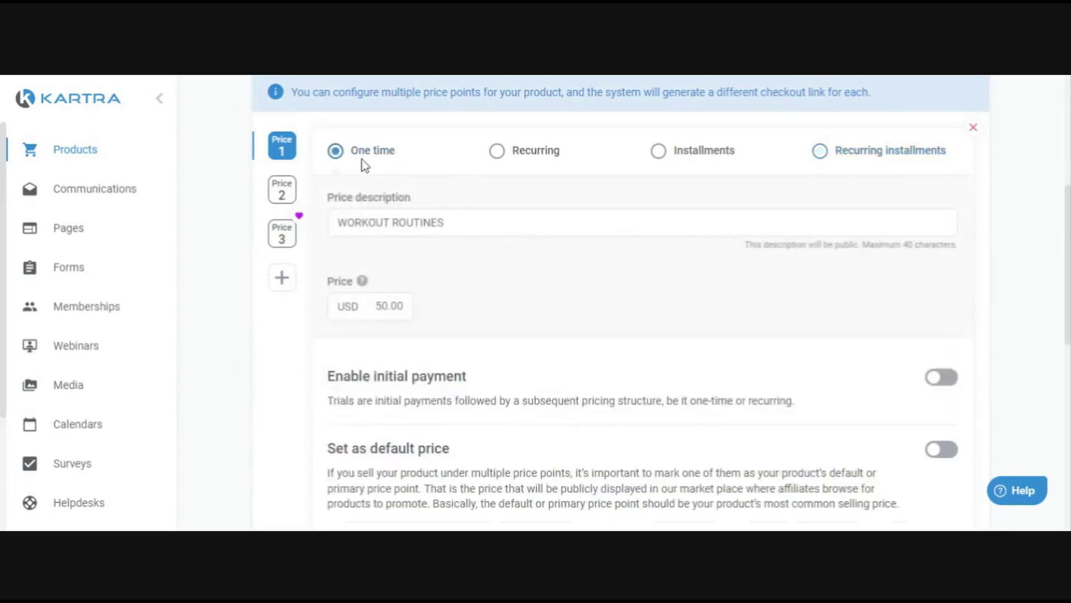
{"action": "scroll", "coordinate": [620, 250], "scroll_direction": "down", "scroll_amount": 1}
{"action": "scroll", "coordinate": [569, 291], "scroll_direction": "up", "scroll_amount": 3}
{"action": "scroll", "coordinate": [524, 328], "scroll_direction": "down", "scroll_amount": 1}
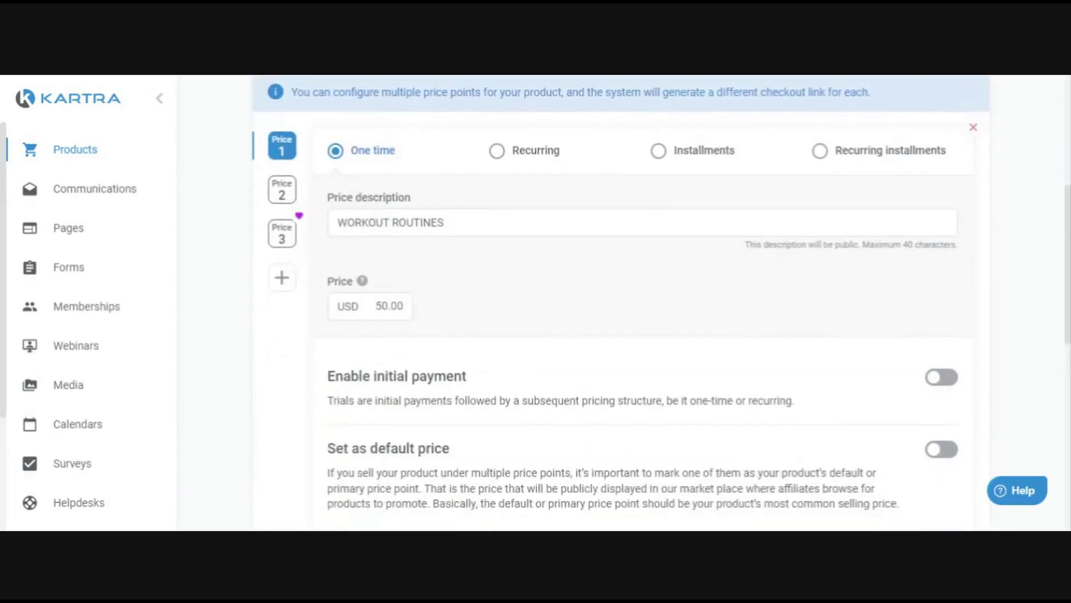
{"action": "left_click_drag", "start_coordinate": [322, 384], "coordinate": [467, 378]}
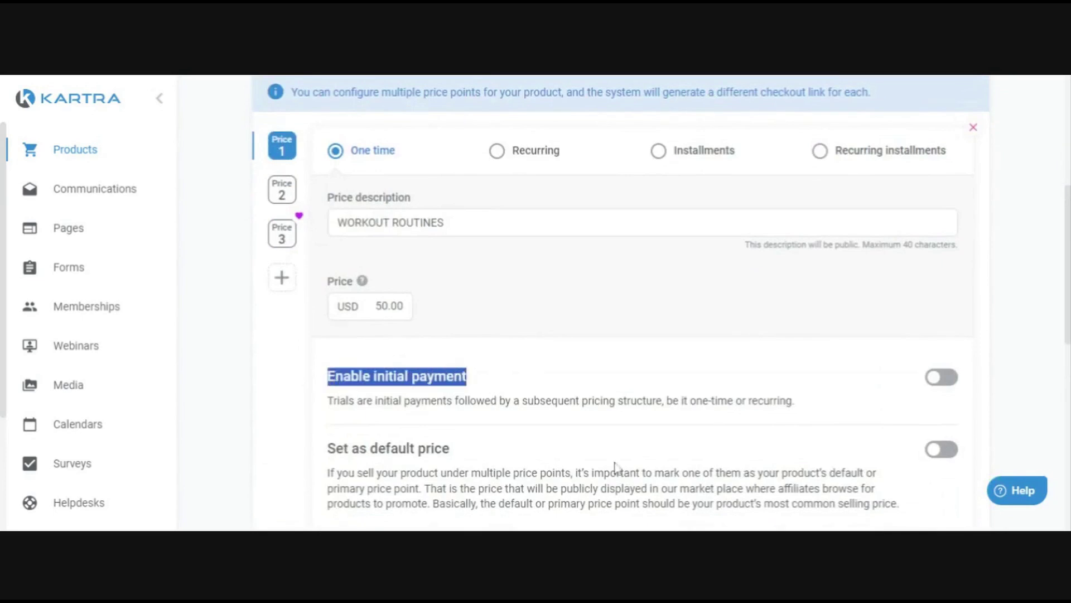
{"action": "left_click", "coordinate": [943, 380]}
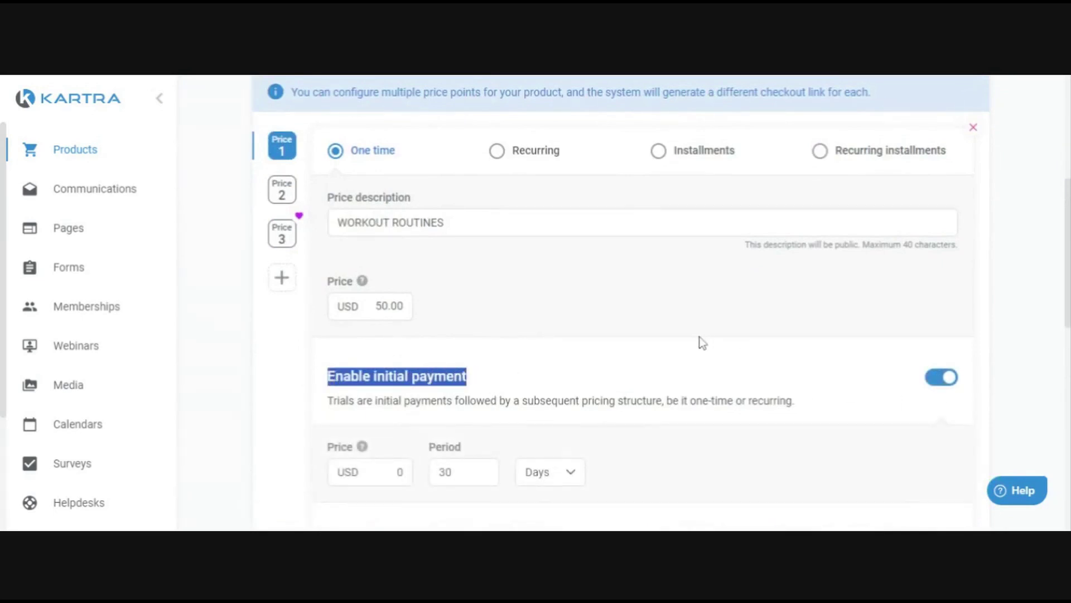
- Switch Price 1 to the Recurring structure, keeping the initial payment enabled
{"action": "left_click", "coordinate": [497, 152]}
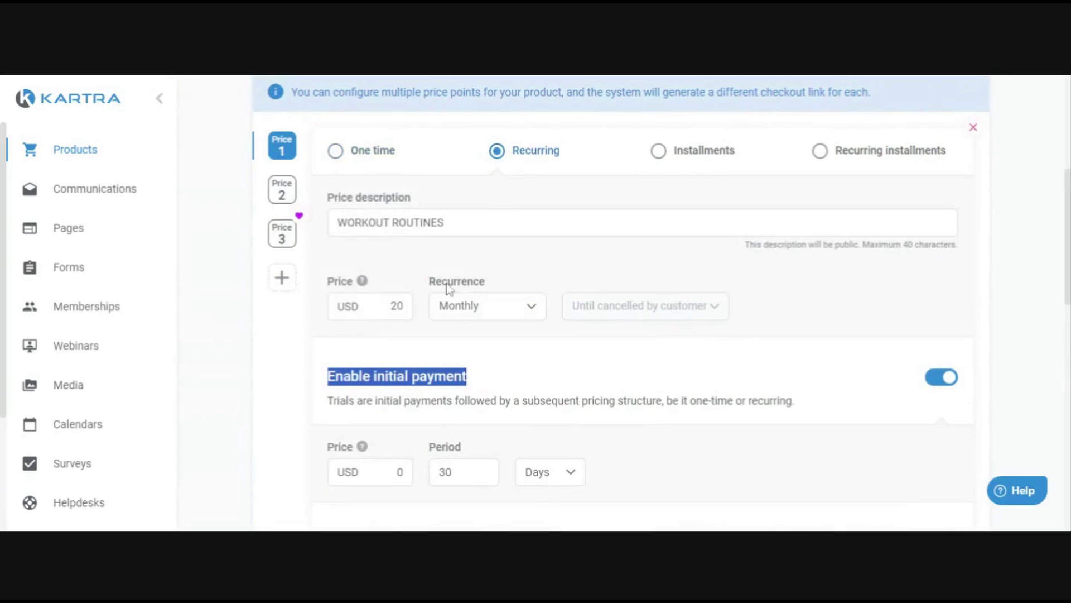
{"action": "left_click", "coordinate": [392, 306]}
{"action": "scroll", "coordinate": [510, 385], "scroll_direction": "down", "scroll_amount": 3}
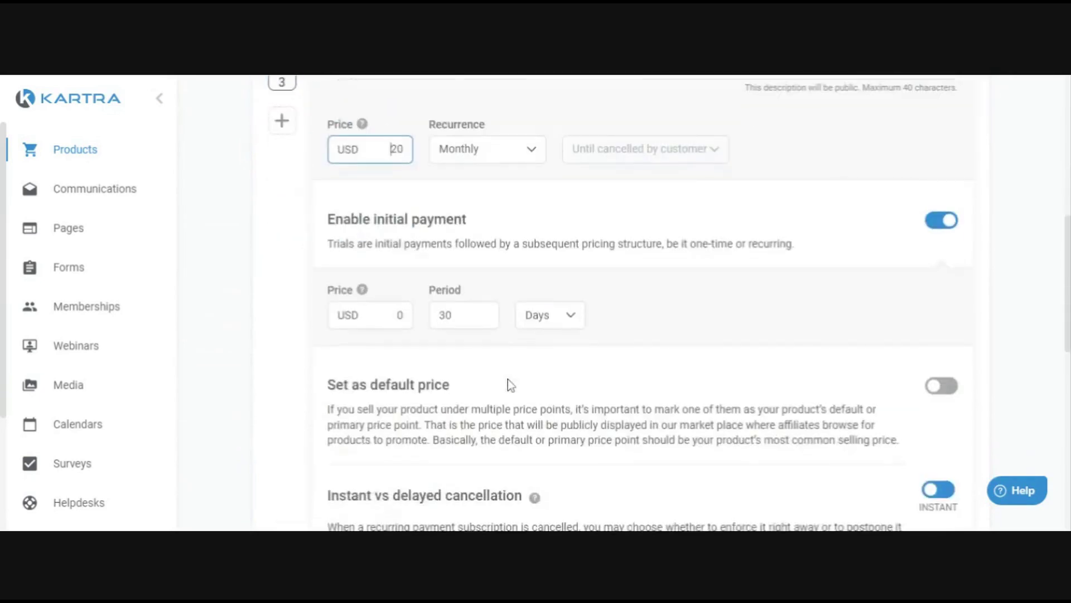
{"action": "scroll", "coordinate": [467, 391], "scroll_direction": "up", "scroll_amount": 3}
{"action": "double_click", "coordinate": [444, 472]}
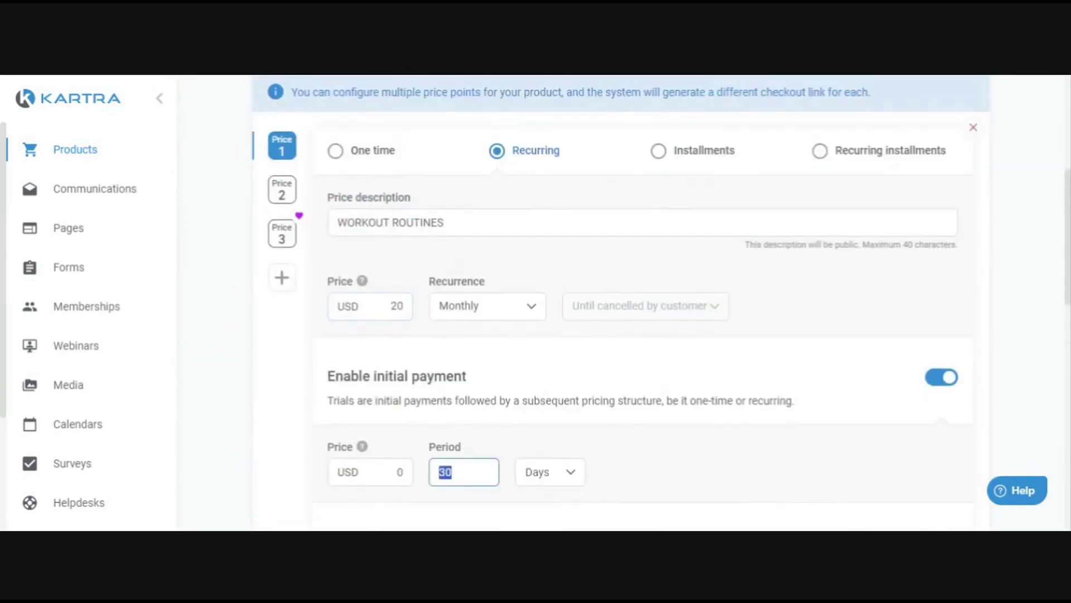
{"action": "type", "text": "100"}
{"action": "scroll", "coordinate": [545, 452], "scroll_direction": "down", "scroll_amount": 2}
{"action": "left_click", "coordinate": [555, 407]}
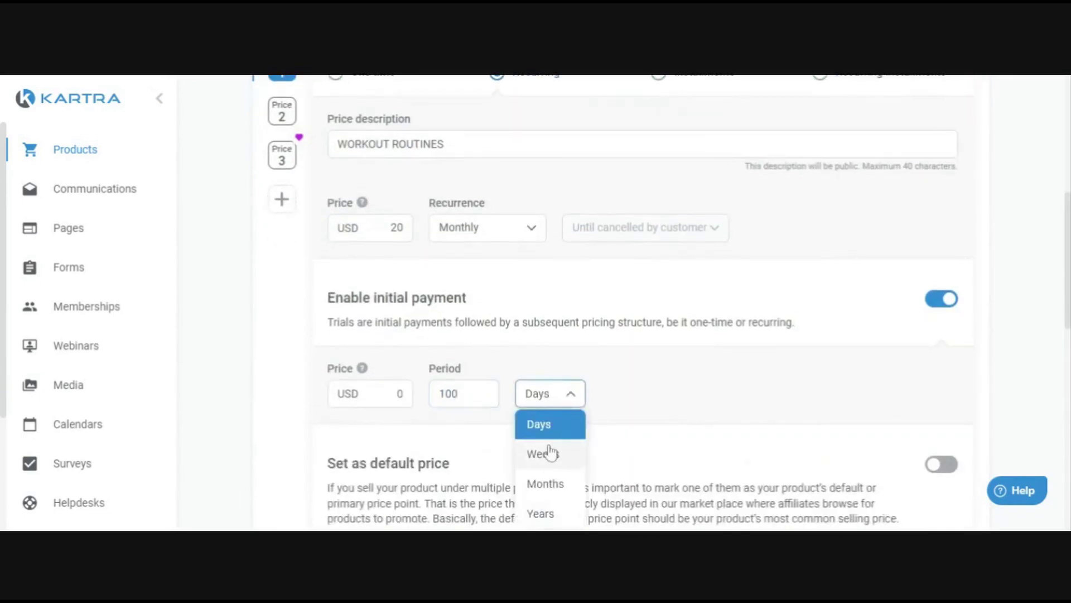
{"action": "scroll", "coordinate": [484, 337], "scroll_direction": "down", "scroll_amount": 2}
- Try an initial payment of USD 100 for Price 1, with a period of 30 days and with a period of 1 month
{"action": "left_click", "coordinate": [484, 337]}
{"action": "key", "text": "ctrl+a"}
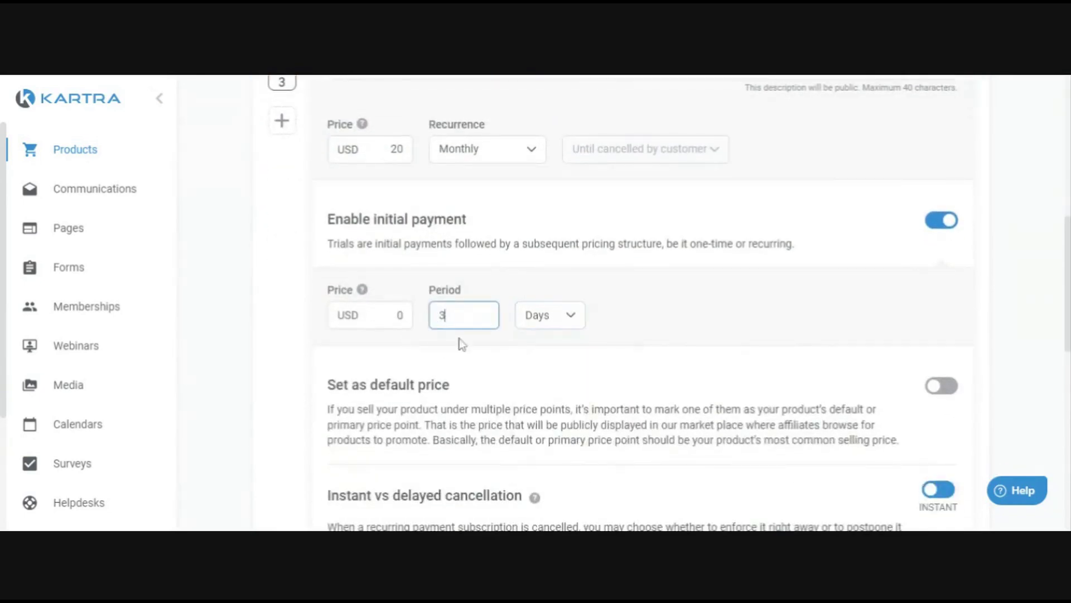
{"action": "key", "text": "shift+Tab"}
{"action": "type", "text": "100"}
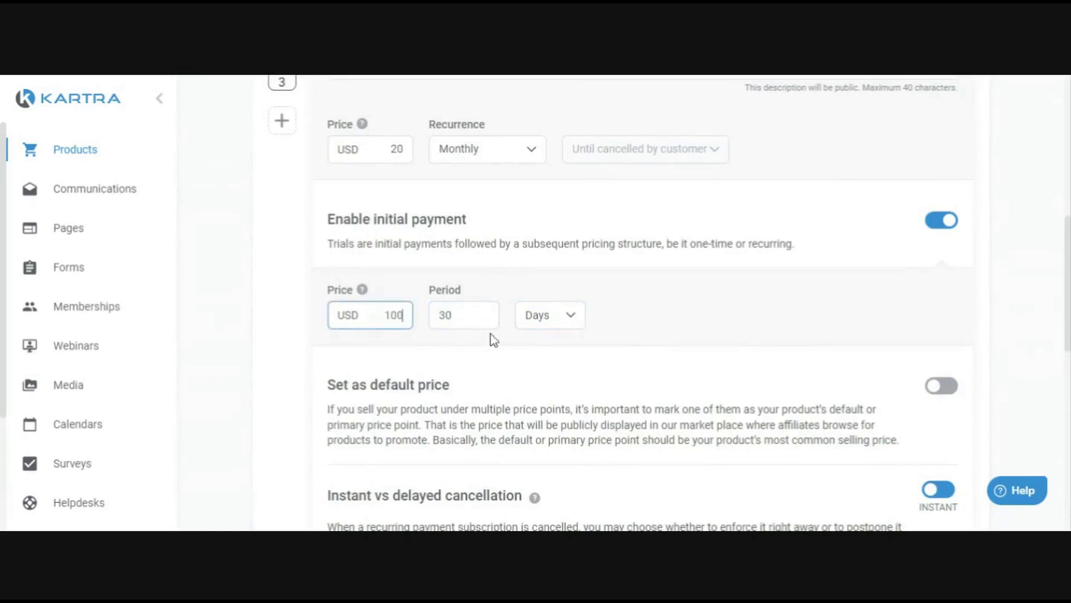
{"action": "left_click", "coordinate": [558, 318]}
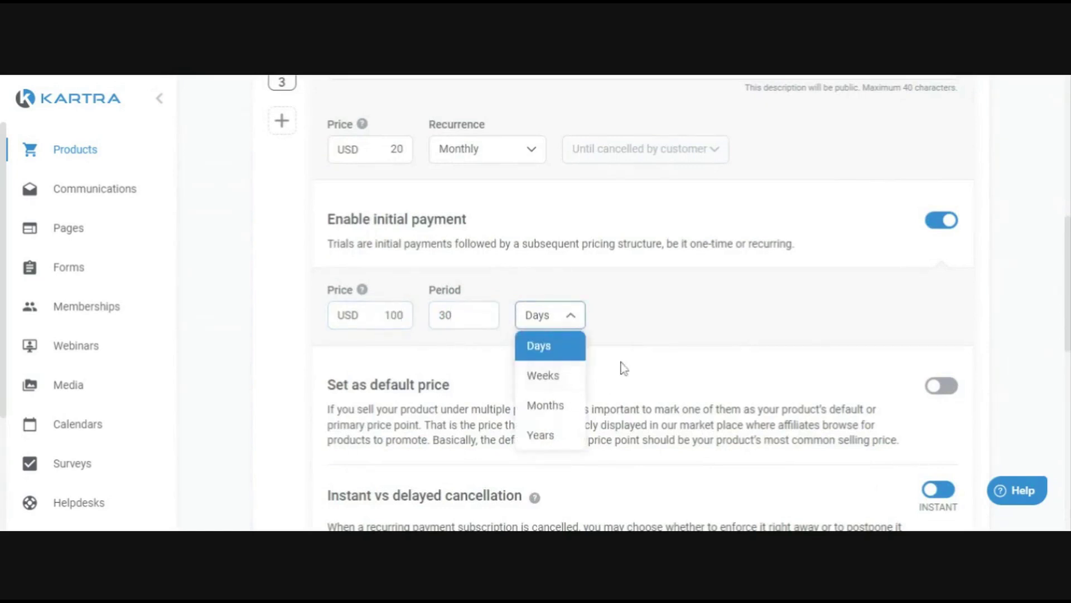
{"action": "left_click", "coordinate": [545, 405]}
{"action": "key", "text": "shift+Tab"}
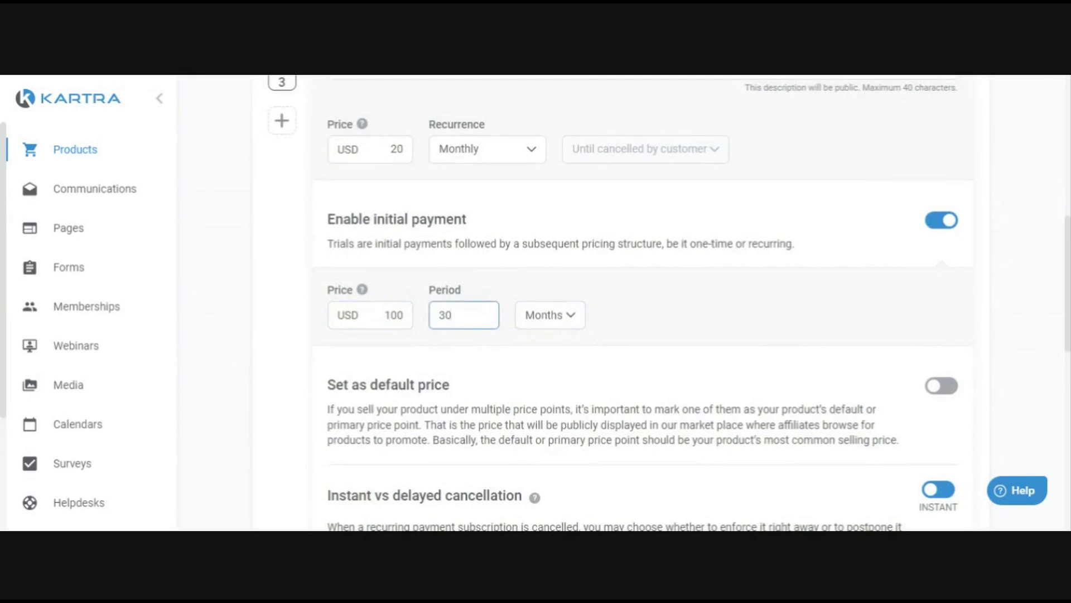
{"action": "type", "text": "1"}
- Compare Price 1's recurring price and recurrence with its initial payment amount and period
{"action": "scroll", "coordinate": [658, 318], "scroll_direction": "up", "scroll_amount": 3}
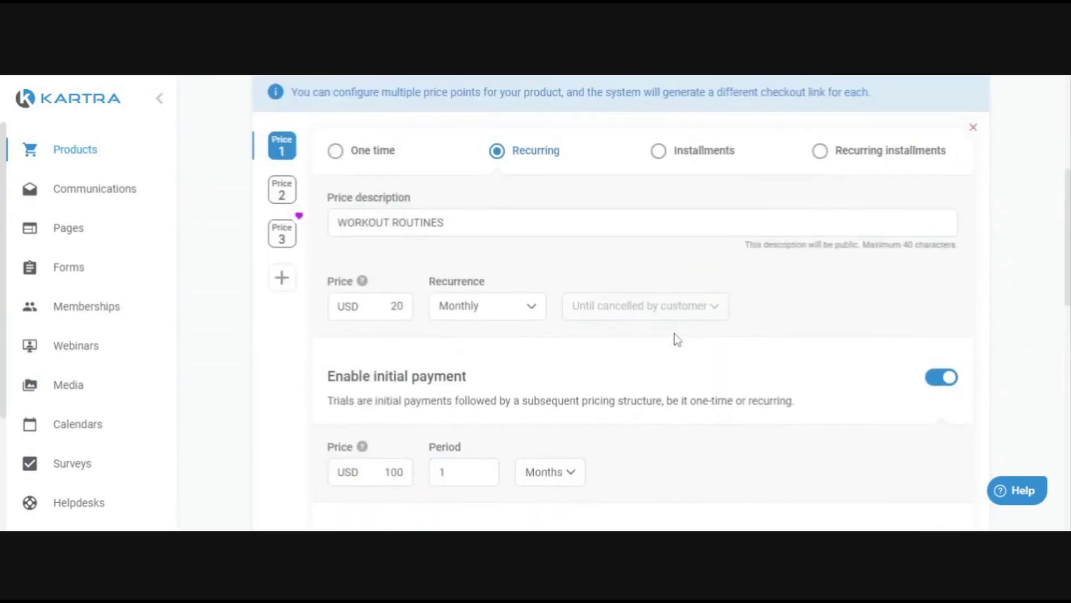
{"action": "scroll", "coordinate": [673, 362], "scroll_direction": "down", "scroll_amount": 1}
{"action": "scroll", "coordinate": [673, 362], "scroll_direction": "down", "scroll_amount": 1}
{"action": "key", "text": "shift+Tab"}
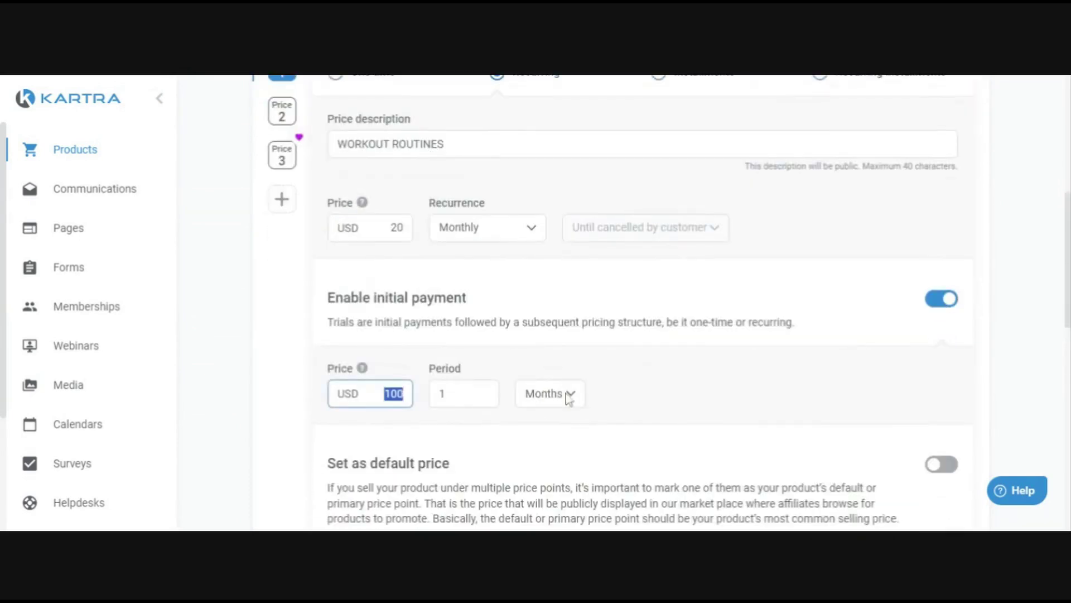
{"action": "scroll", "coordinate": [560, 408], "scroll_direction": "up", "scroll_amount": 3}
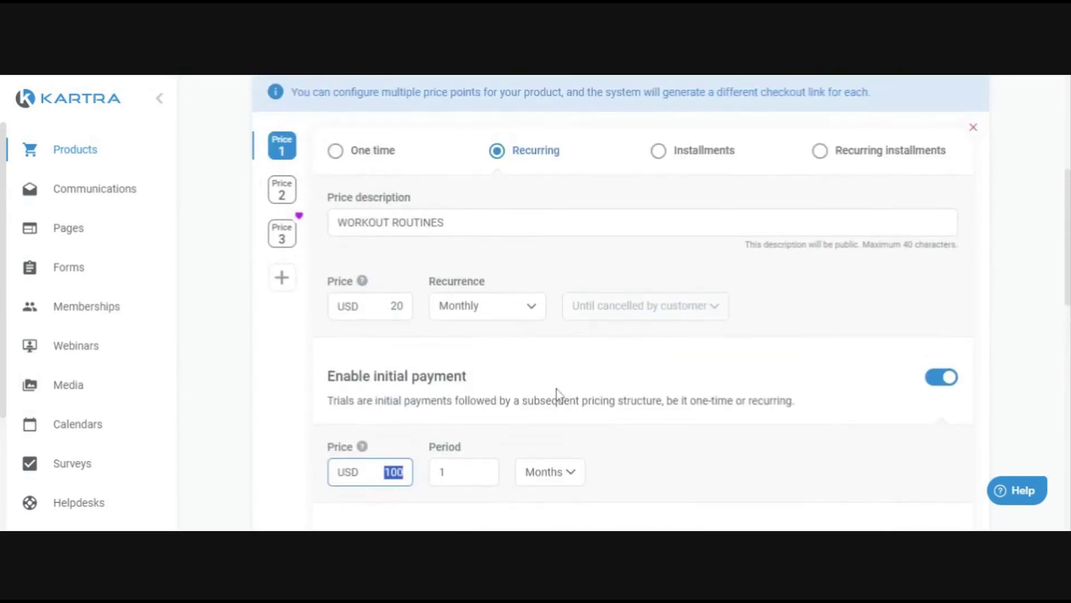
{"action": "key", "text": "shift+Tab"}
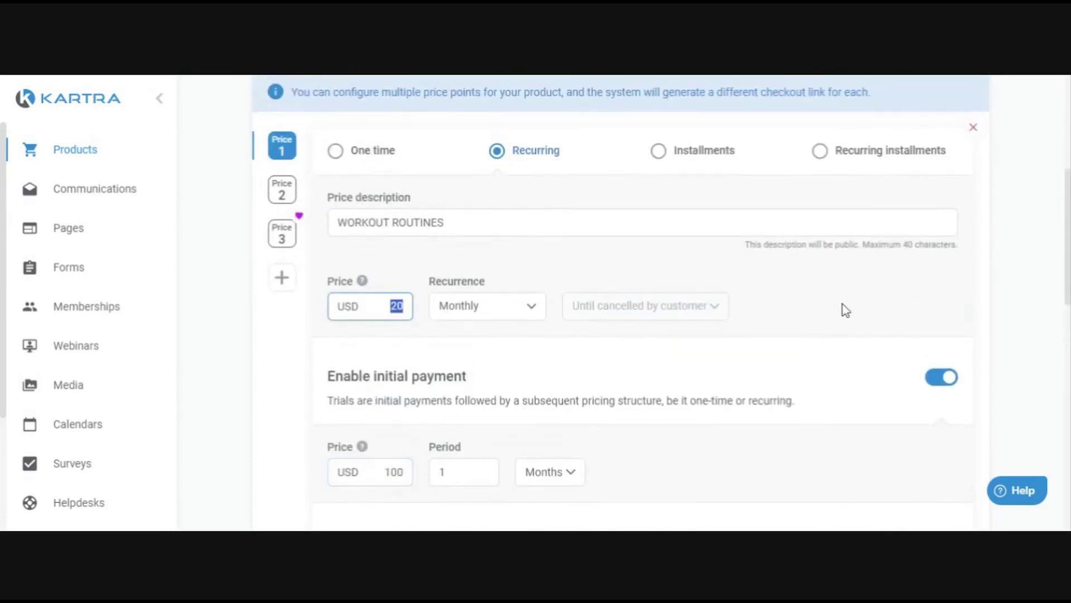
{"action": "scroll", "coordinate": [637, 244], "scroll_direction": "down", "scroll_amount": 4}
{"action": "scroll", "coordinate": [431, 203], "scroll_direction": "up", "scroll_amount": 2}
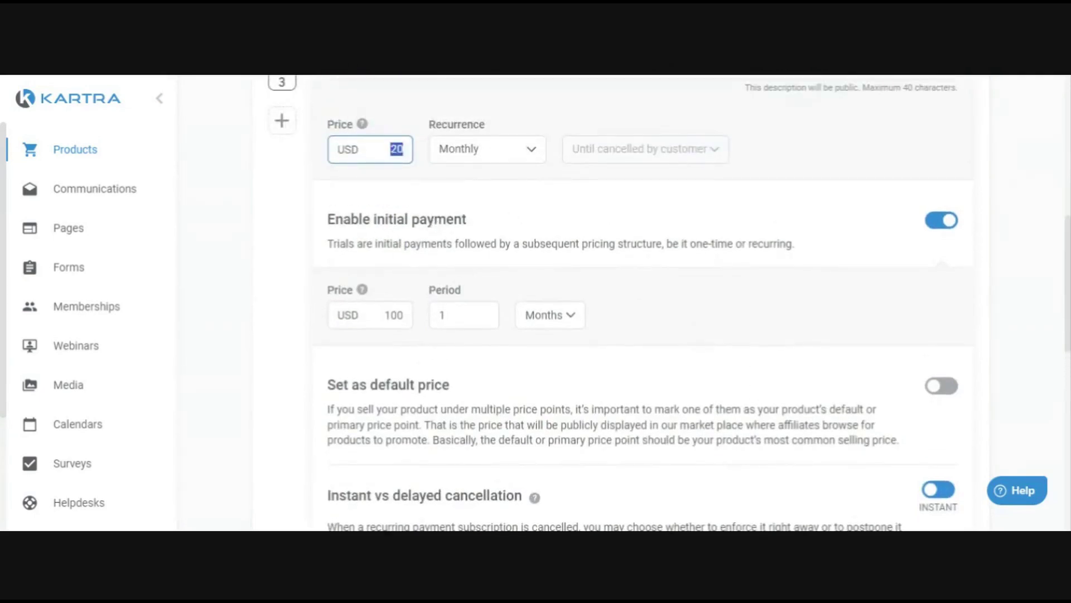
- Try an initial payment of USD 1 for a period of 30 days on Price 1
{"action": "key", "text": "Tab"}
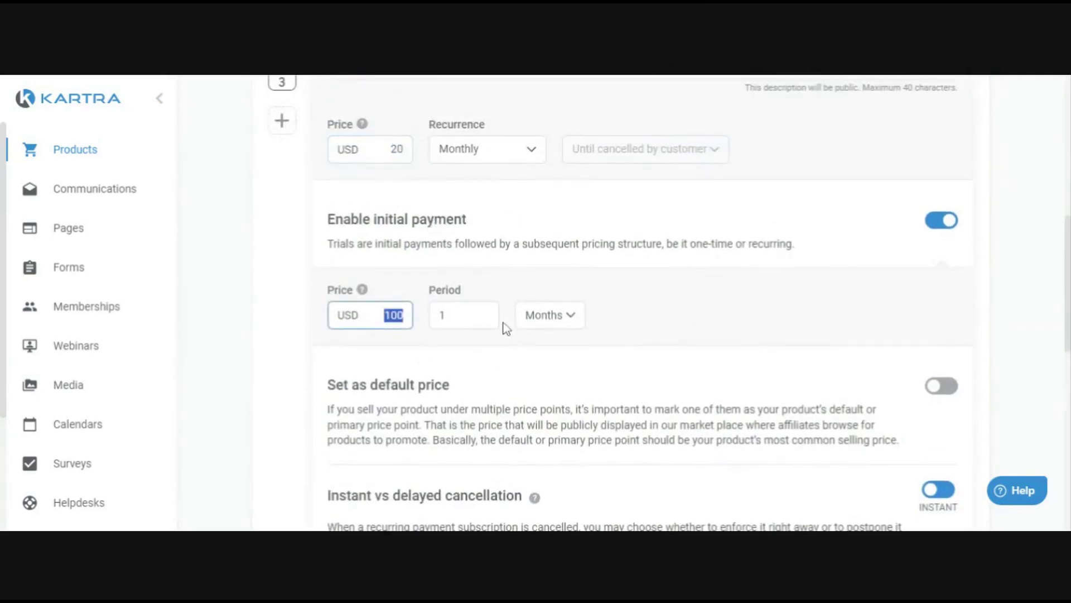
{"action": "type", "text": "1"}
{"action": "key", "text": "Tab"}
{"action": "type", "text": "30"}
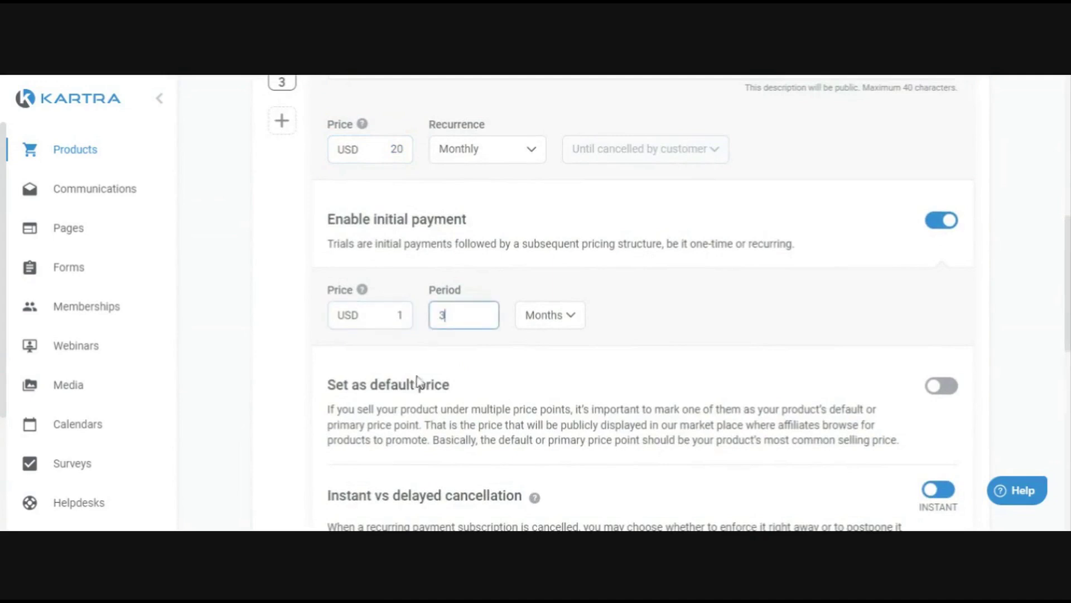
{"action": "left_click", "coordinate": [544, 315]}
{"action": "left_click", "coordinate": [574, 344]}
{"action": "scroll", "coordinate": [562, 362], "scroll_direction": "up", "scroll_amount": 2}
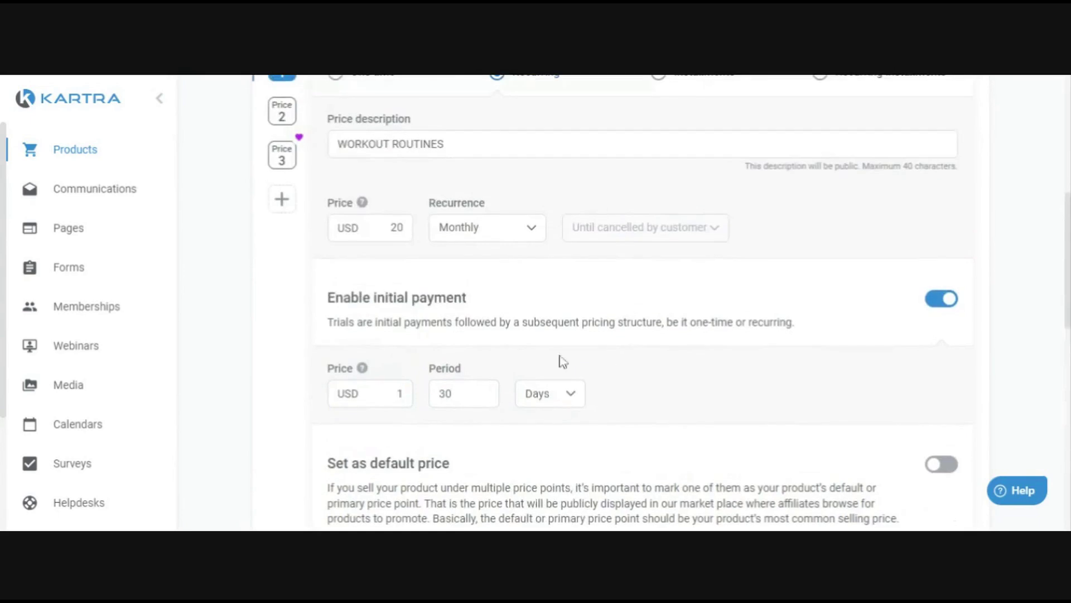
- Review the initial payment description against Price 1's recurring price and trial settings
{"action": "left_click_drag", "start_coordinate": [327, 295], "coordinate": [540, 323]}
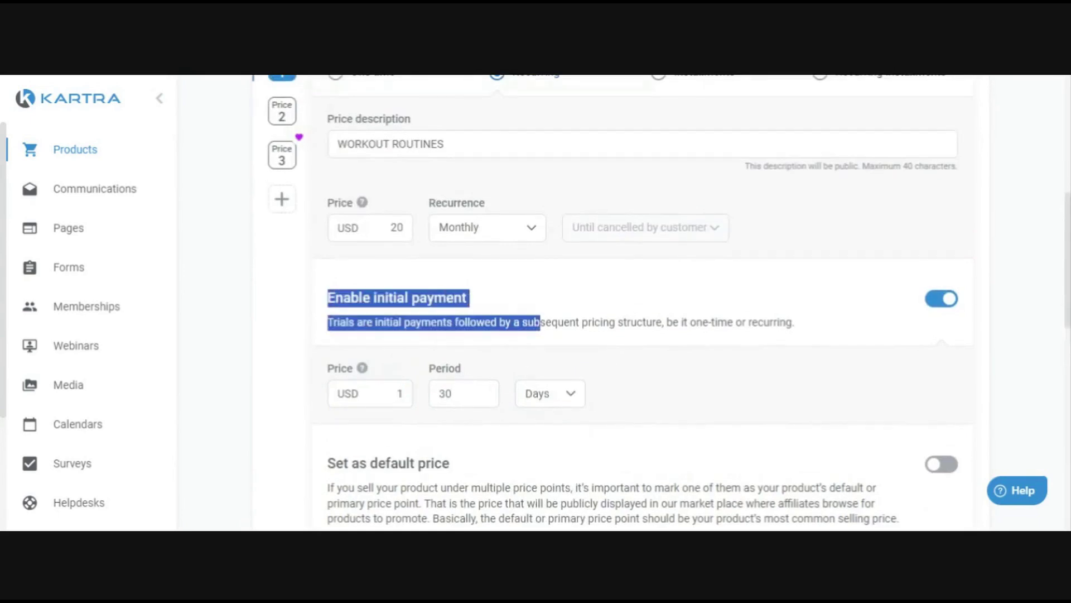
{"action": "left_click", "coordinate": [655, 366]}
{"action": "scroll", "coordinate": [654, 358], "scroll_direction": "up", "scroll_amount": 2}
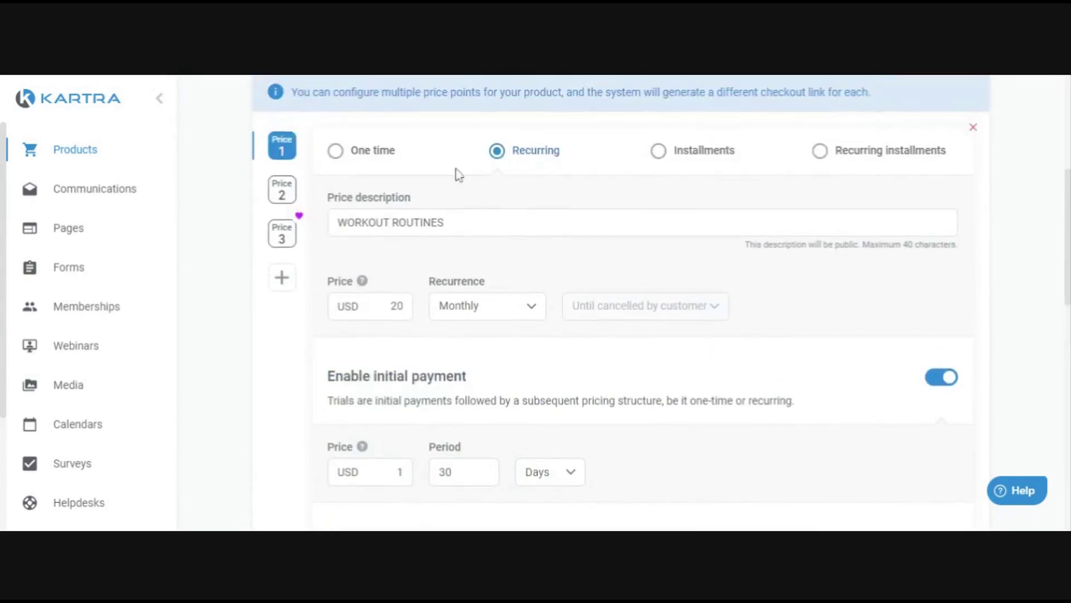
{"action": "double_click", "coordinate": [394, 306]}
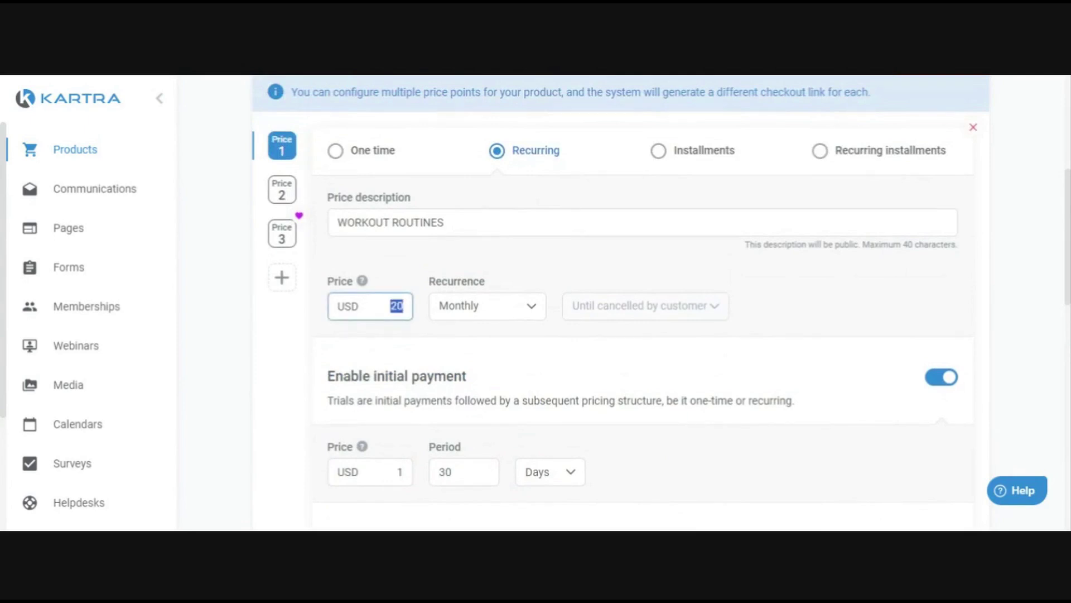
{"action": "scroll", "coordinate": [795, 319], "scroll_direction": "down", "scroll_amount": 2}
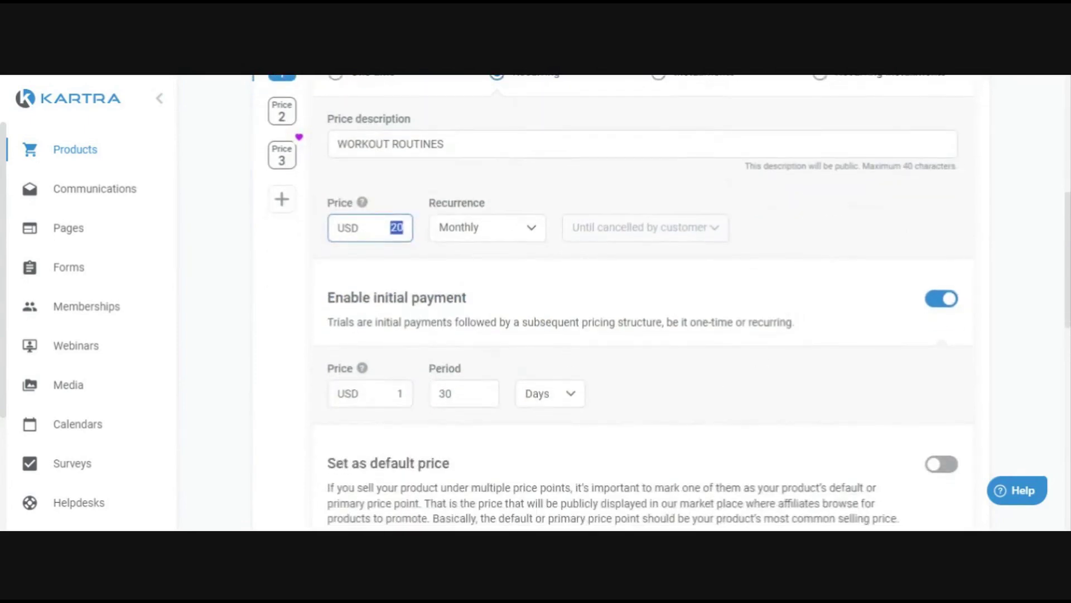
{"action": "left_click_drag", "start_coordinate": [328, 298], "coordinate": [799, 335]}
{"action": "left_click", "coordinate": [841, 367]}
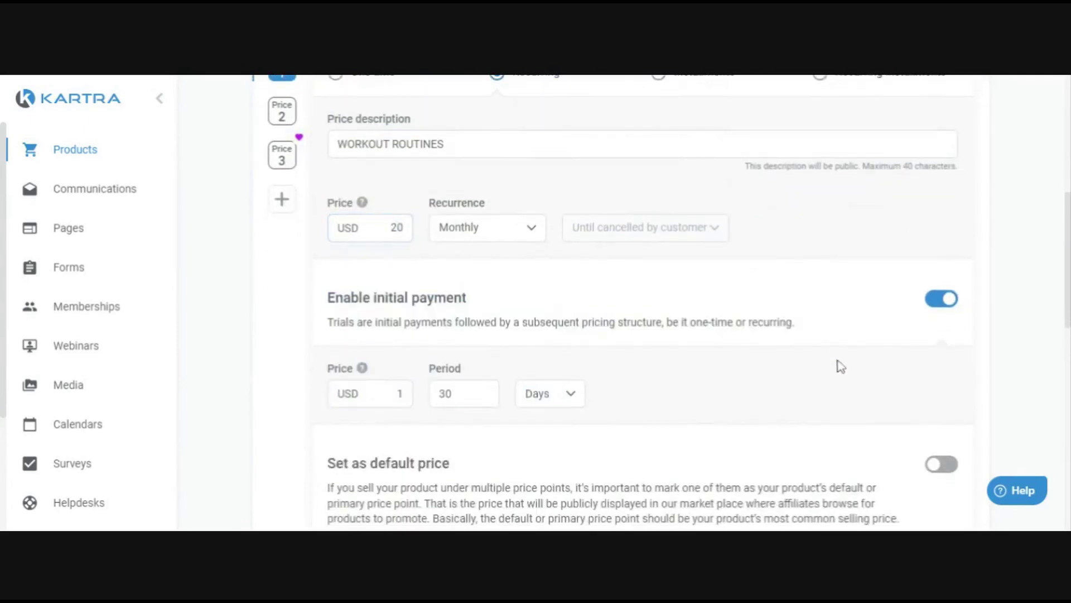
{"action": "scroll", "coordinate": [438, 231], "scroll_direction": "up", "scroll_amount": 2}
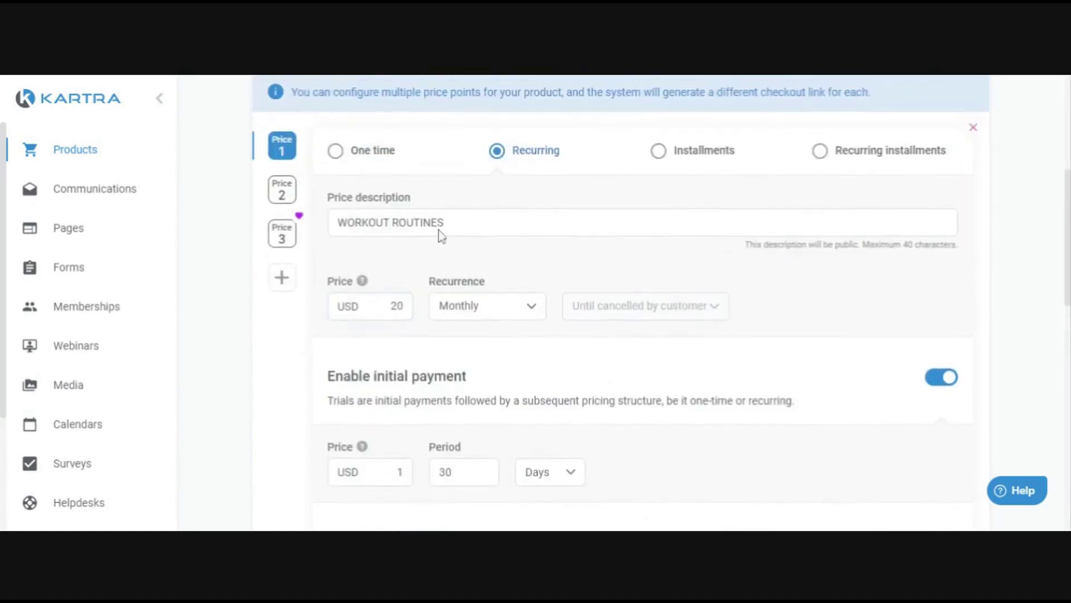
- Switch Price 1 back to One time and disable its initial payment
{"action": "left_click", "coordinate": [335, 151]}
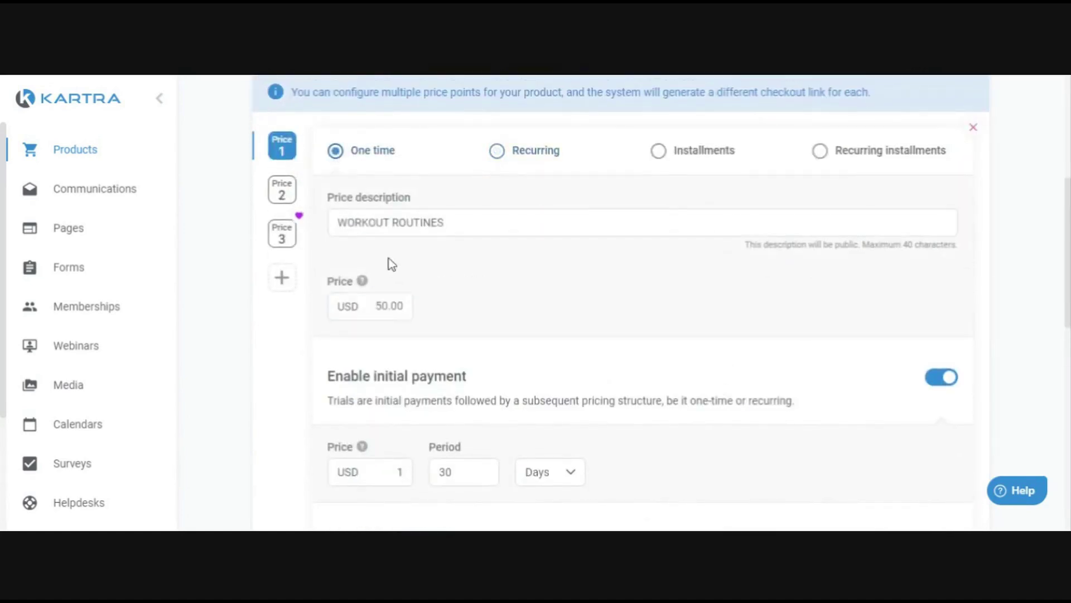
{"action": "left_click", "coordinate": [928, 384]}
{"action": "scroll", "coordinate": [782, 313], "scroll_direction": "down", "scroll_amount": 4}
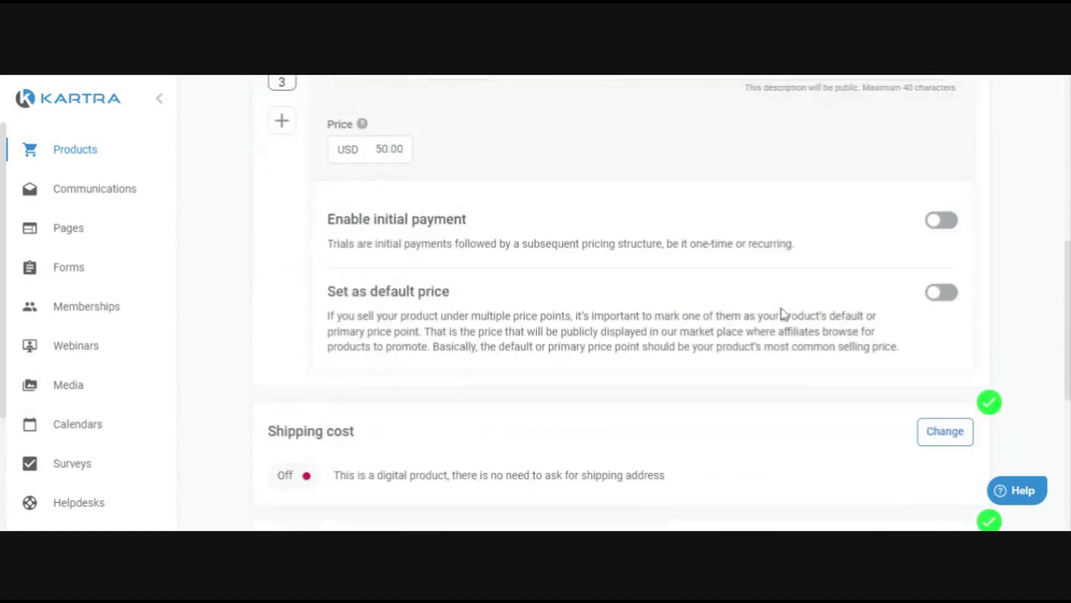
- Read the default price option and compare the one-time prices of Price 1 and Price 2
{"action": "scroll", "coordinate": [526, 286], "scroll_direction": "down", "scroll_amount": 2}
{"action": "scroll", "coordinate": [614, 279], "scroll_direction": "up", "scroll_amount": 2}
{"action": "left_click_drag", "start_coordinate": [328, 290], "coordinate": [508, 313]}
{"action": "scroll", "coordinate": [321, 226], "scroll_direction": "up", "scroll_amount": 5}
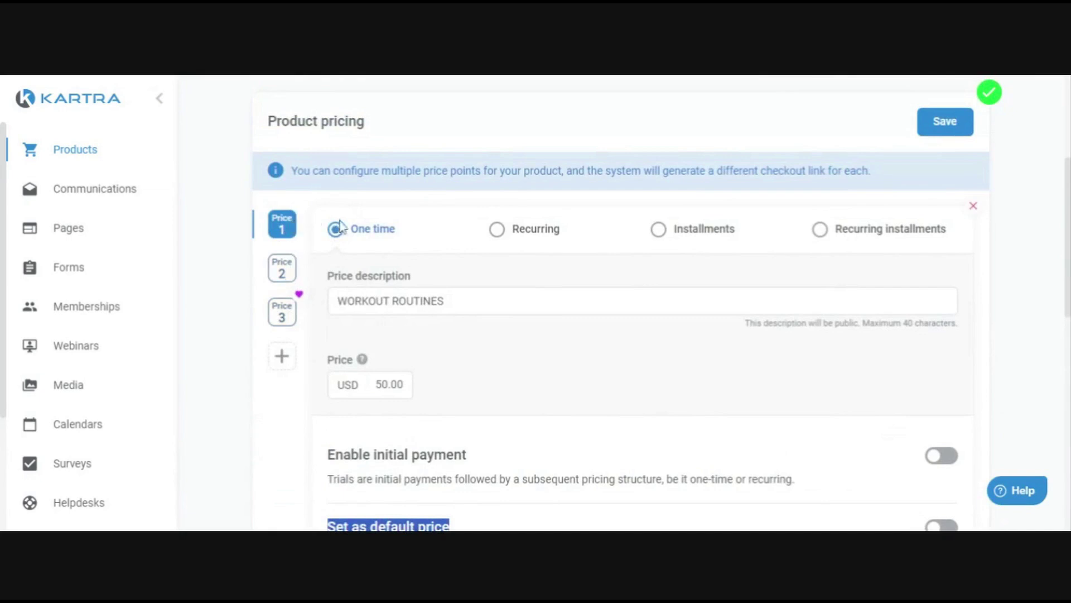
{"action": "double_click", "coordinate": [389, 383]}
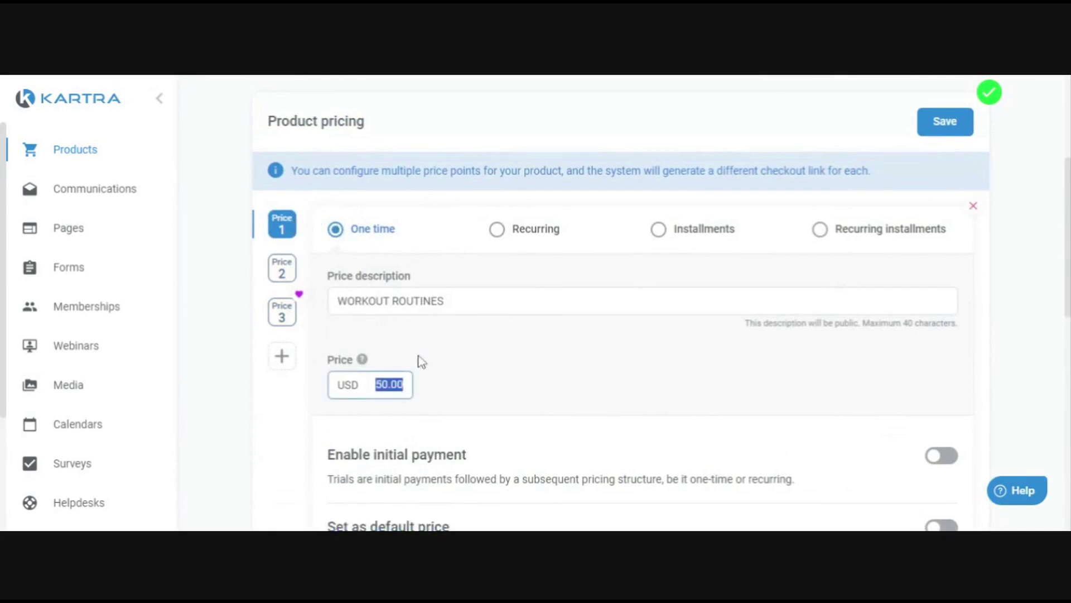
{"action": "left_click", "coordinate": [283, 273]}
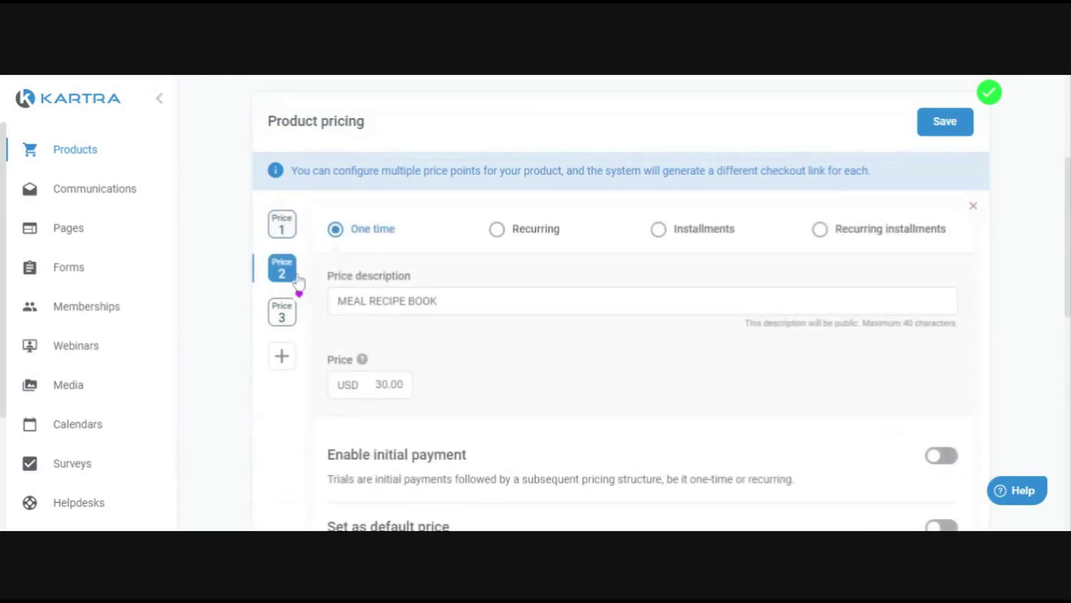
{"action": "left_click", "coordinate": [282, 226]}
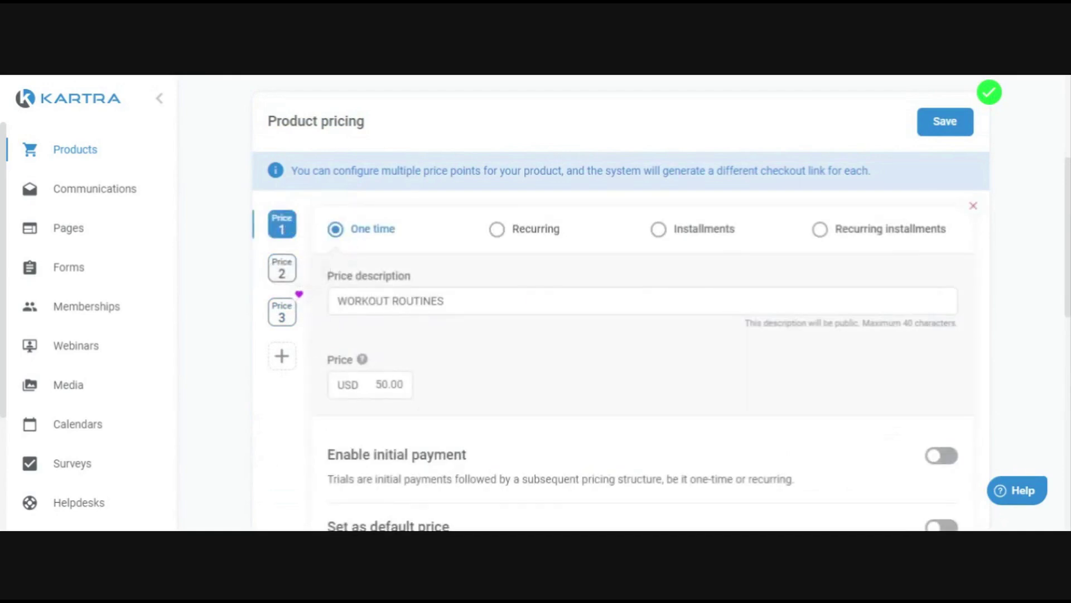
- Set Price 1, WORKOUT ROUTINES, as the default price and save the product pricing
{"action": "scroll", "coordinate": [422, 397], "scroll_direction": "down", "scroll_amount": 3}
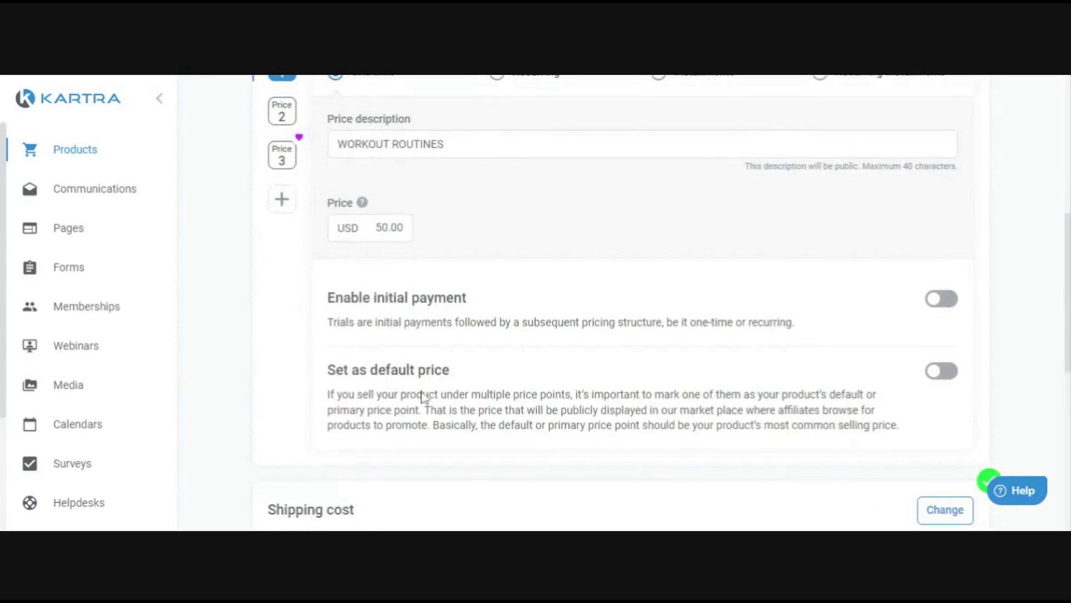
{"action": "left_click", "coordinate": [943, 372]}
{"action": "scroll", "coordinate": [581, 389], "scroll_direction": "up", "scroll_amount": 3}
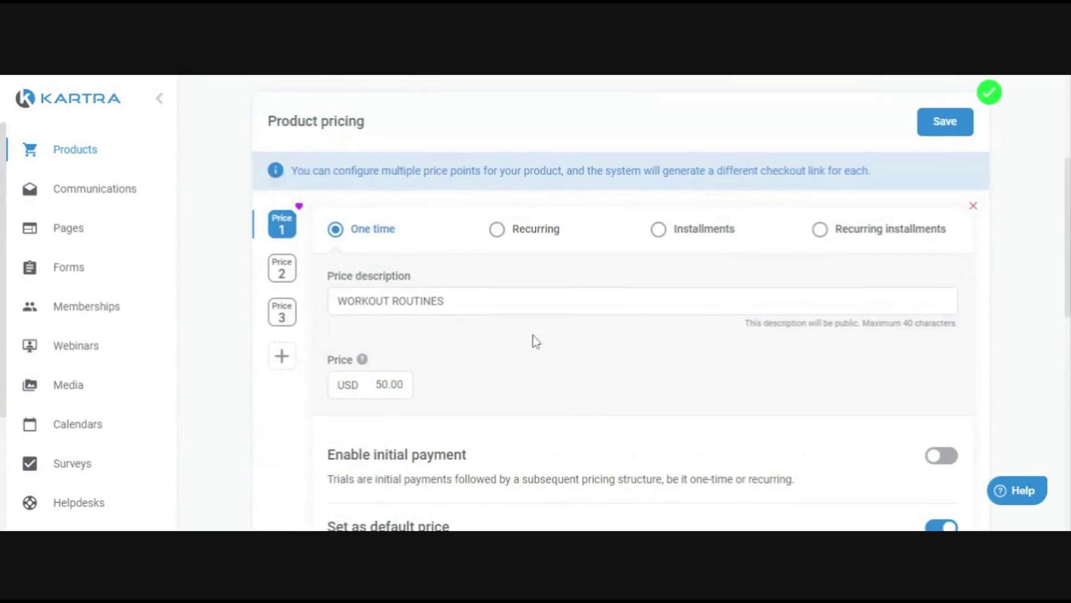
{"action": "scroll", "coordinate": [534, 340], "scroll_direction": "down", "scroll_amount": 6}
{"action": "scroll", "coordinate": [543, 376], "scroll_direction": "up", "scroll_amount": 4}
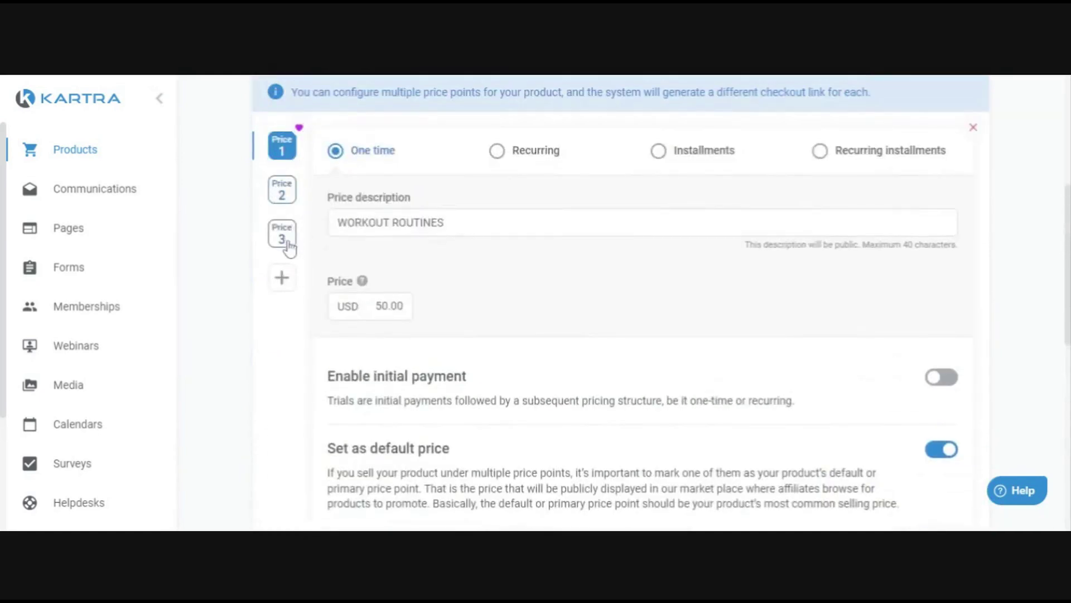
{"action": "scroll", "coordinate": [301, 251], "scroll_direction": "up", "scroll_amount": 2}
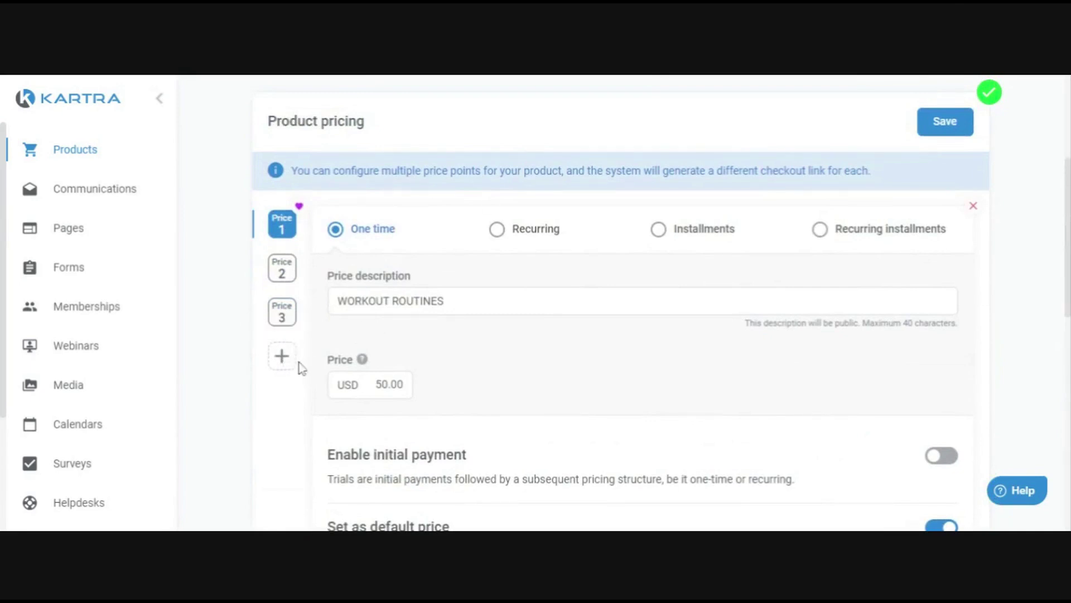
{"action": "scroll", "coordinate": [288, 346], "scroll_direction": "down", "scroll_amount": 2}
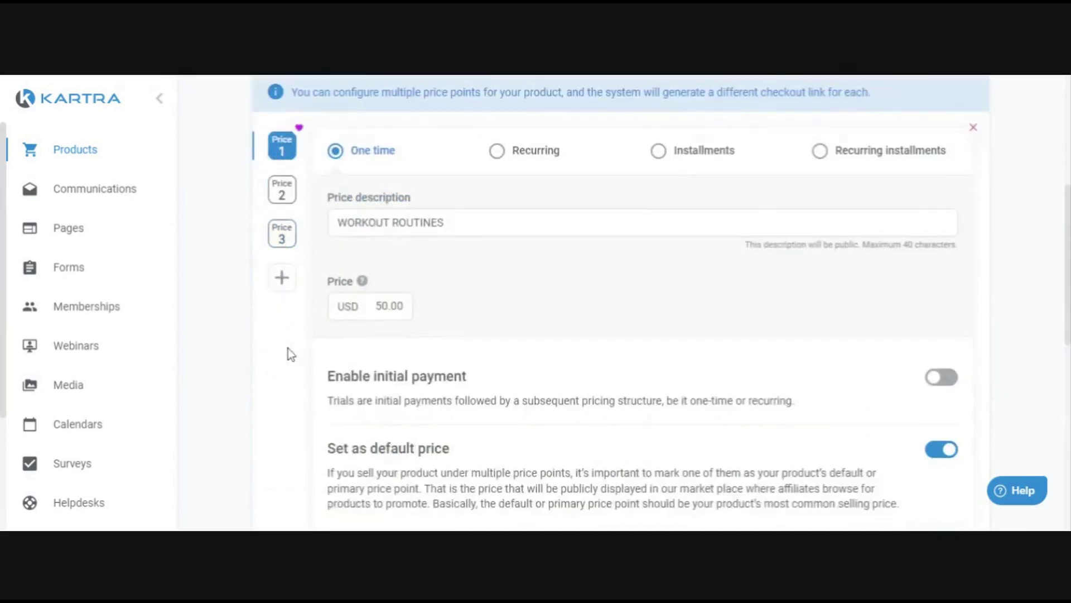
{"action": "scroll", "coordinate": [288, 348], "scroll_direction": "up", "scroll_amount": 2}
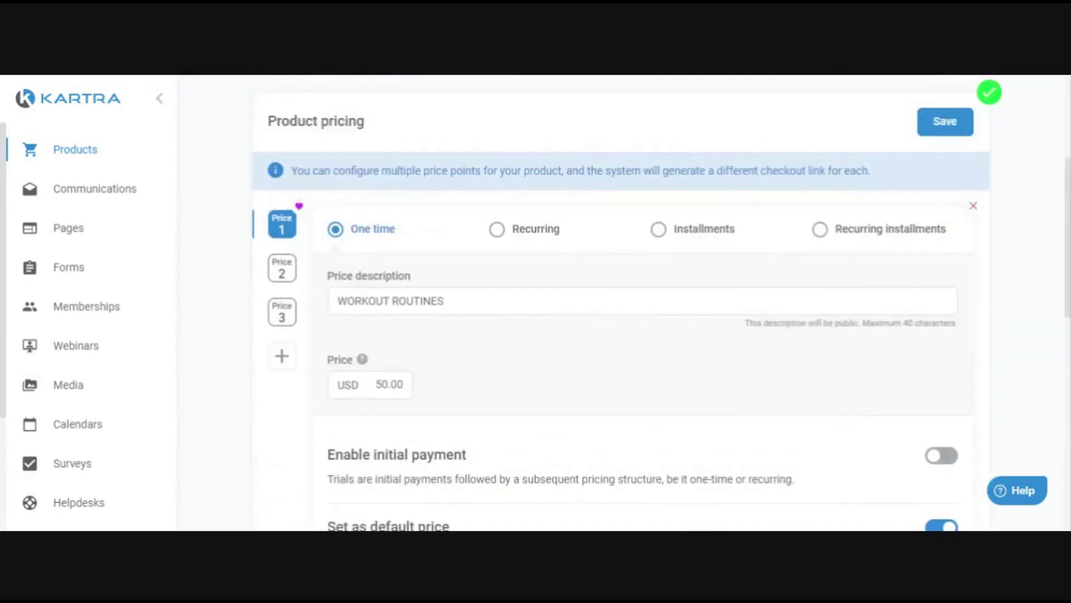
{"action": "scroll", "coordinate": [479, 359], "scroll_direction": "down", "scroll_amount": 4}
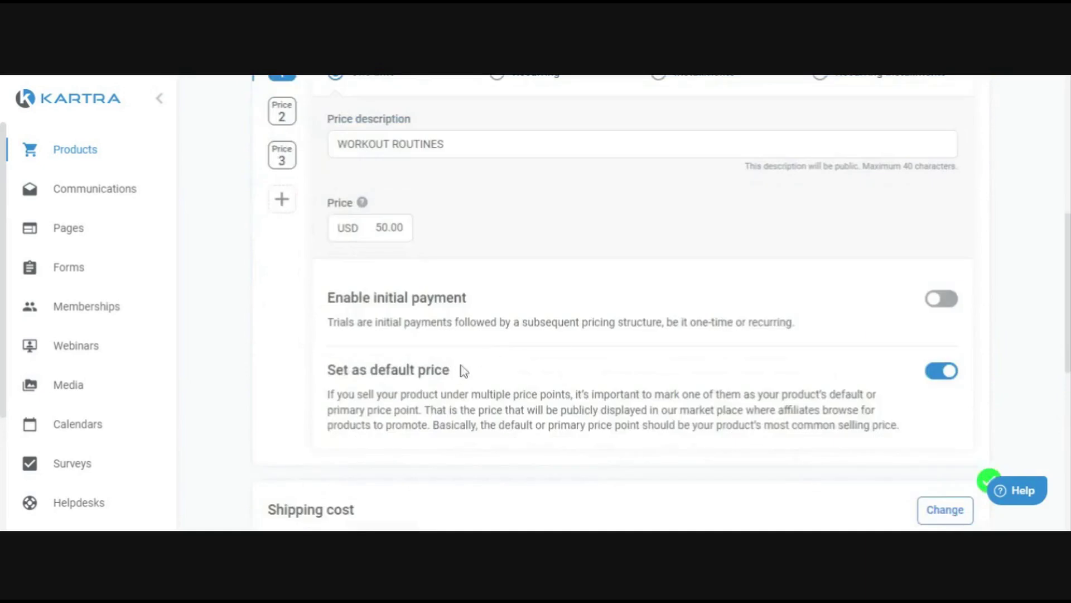
{"action": "scroll", "coordinate": [447, 351], "scroll_direction": "down", "scroll_amount": 1}
{"action": "scroll", "coordinate": [446, 351], "scroll_direction": "up", "scroll_amount": 5}
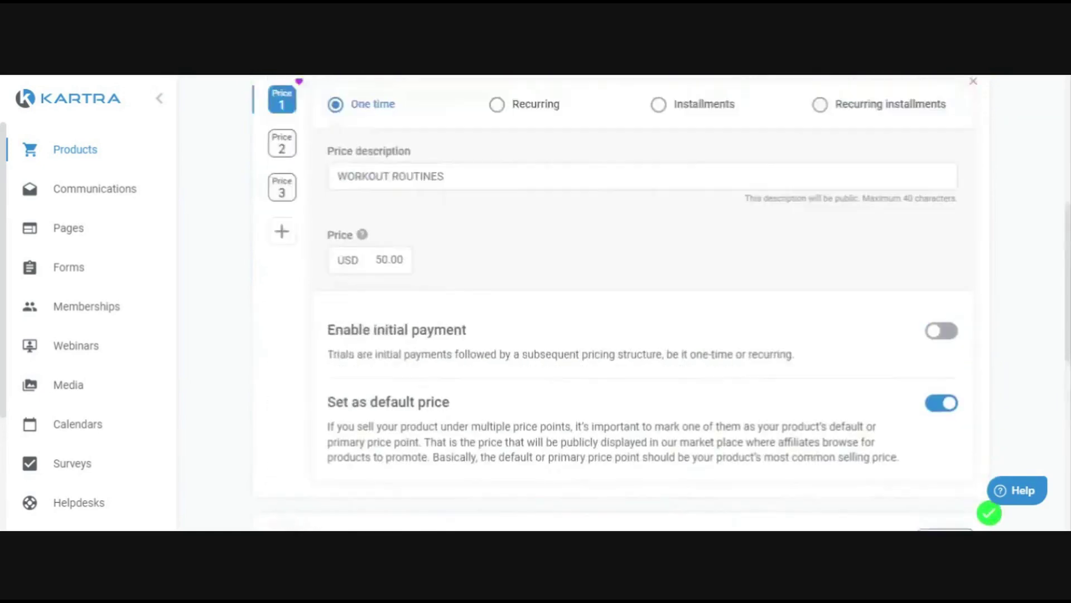
{"action": "left_click", "coordinate": [937, 123]}
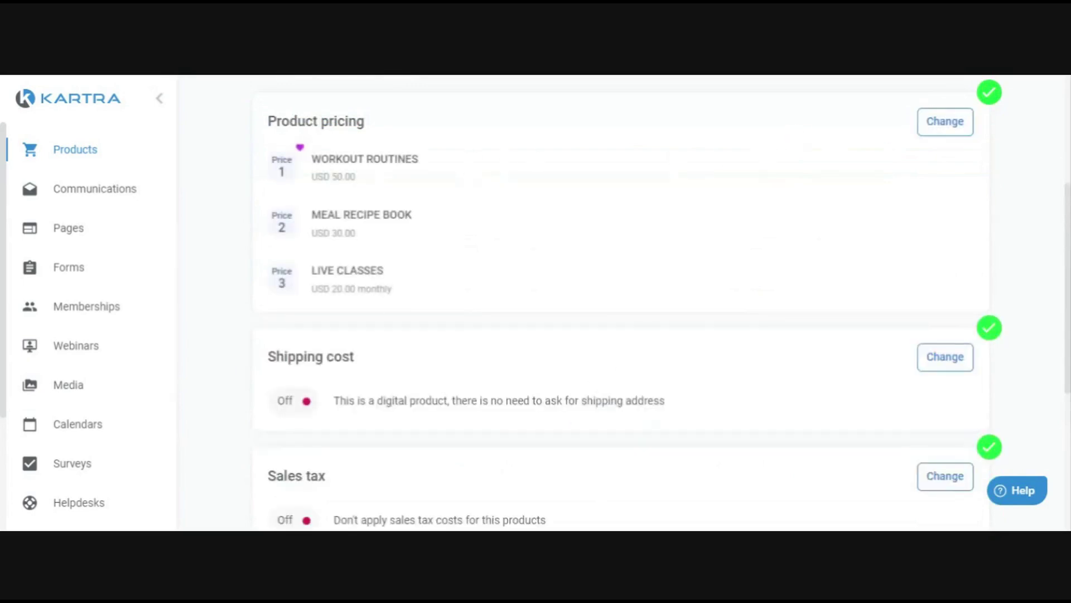
- Open the shipping cost settings for editing and try the Physical product (shipping) option
{"action": "scroll", "coordinate": [270, 303], "scroll_direction": "down", "scroll_amount": 1}
{"action": "left_click_drag", "start_coordinate": [267, 278], "coordinate": [420, 287]}
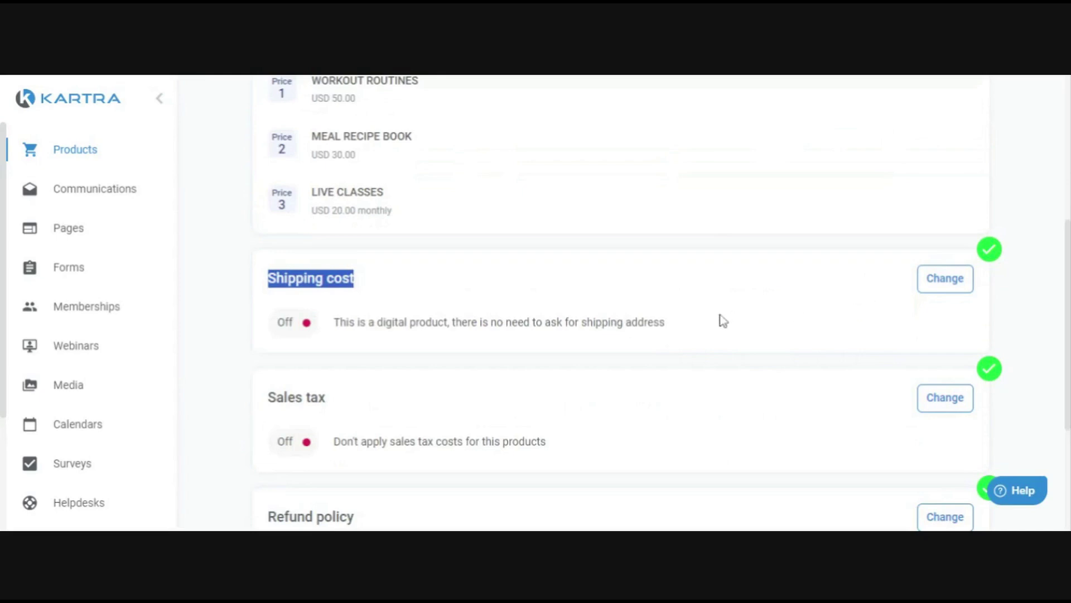
{"action": "left_click", "coordinate": [945, 278]}
{"action": "scroll", "coordinate": [653, 287], "scroll_direction": "down", "scroll_amount": 3}
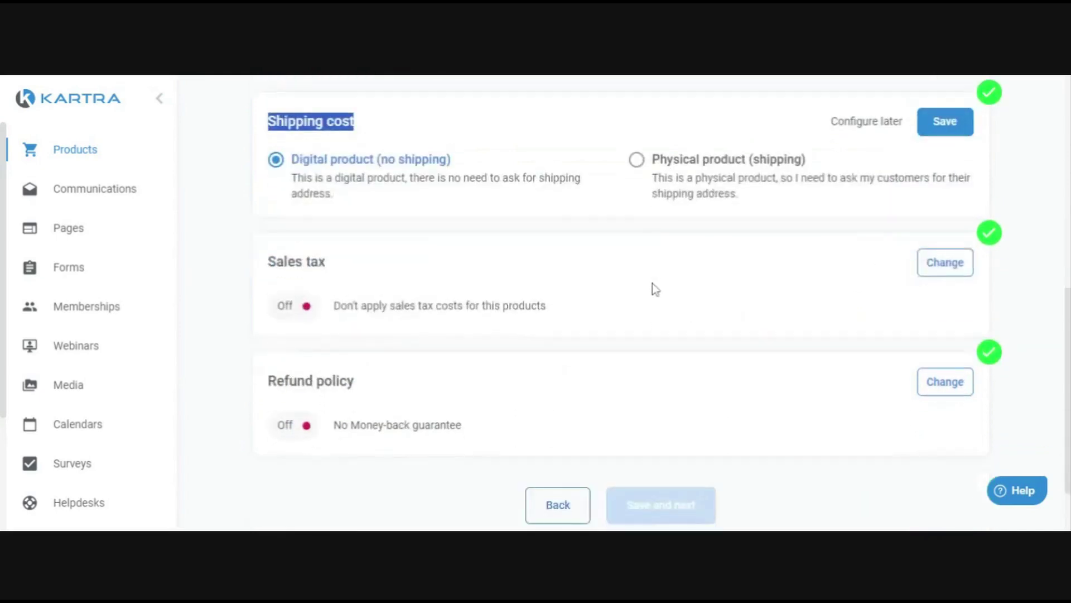
{"action": "left_click", "coordinate": [708, 201]}
- Browse the available shipping destinations and switch the shipping cost basis to Per unit
{"action": "scroll", "coordinate": [697, 198], "scroll_direction": "down", "scroll_amount": 2}
{"action": "scroll", "coordinate": [692, 200], "scroll_direction": "up", "scroll_amount": 2}
{"action": "left_click", "coordinate": [403, 262]}
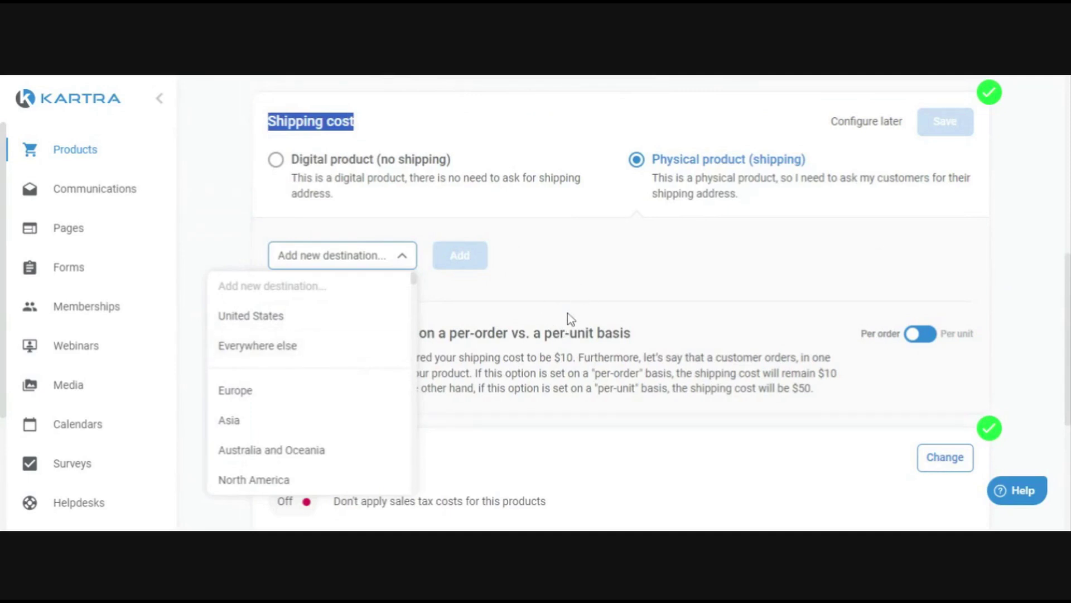
{"action": "scroll", "coordinate": [297, 420], "scroll_direction": "down", "scroll_amount": 2}
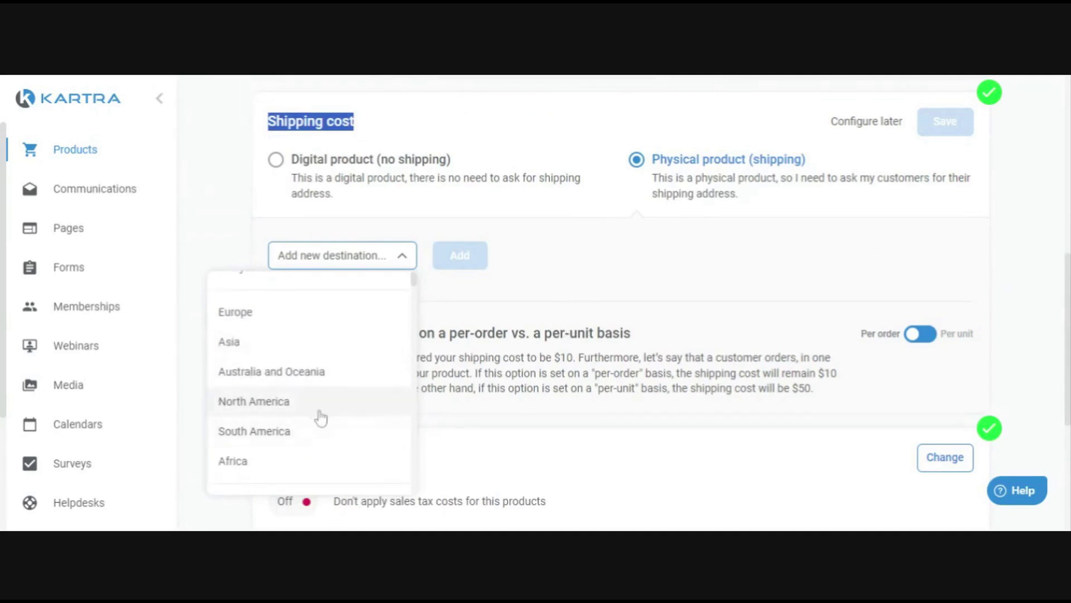
{"action": "left_click", "coordinate": [625, 312]}
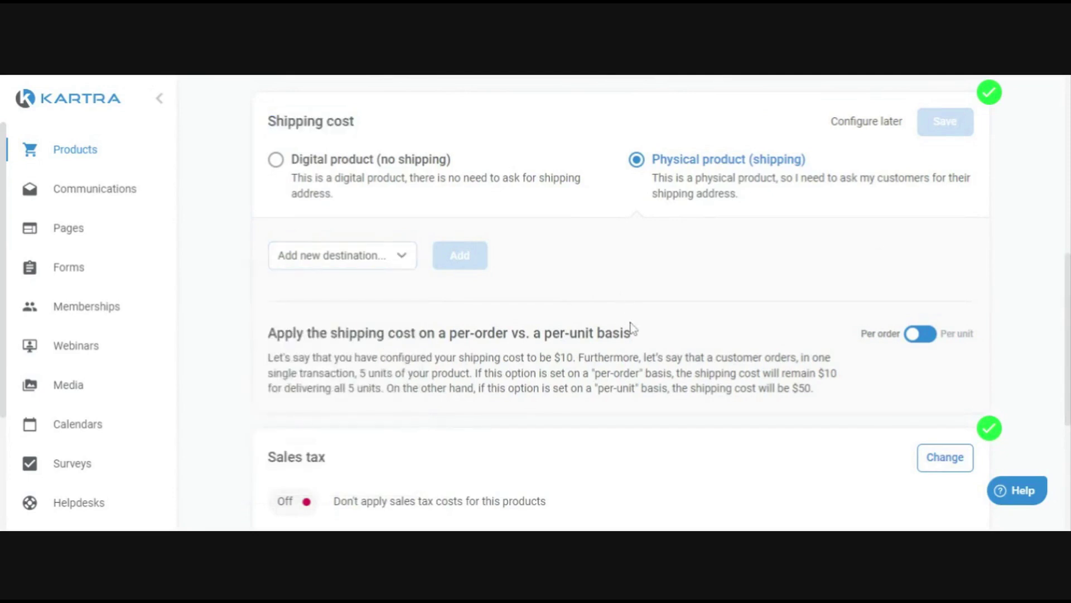
{"action": "left_click_drag", "start_coordinate": [266, 339], "coordinate": [637, 339]}
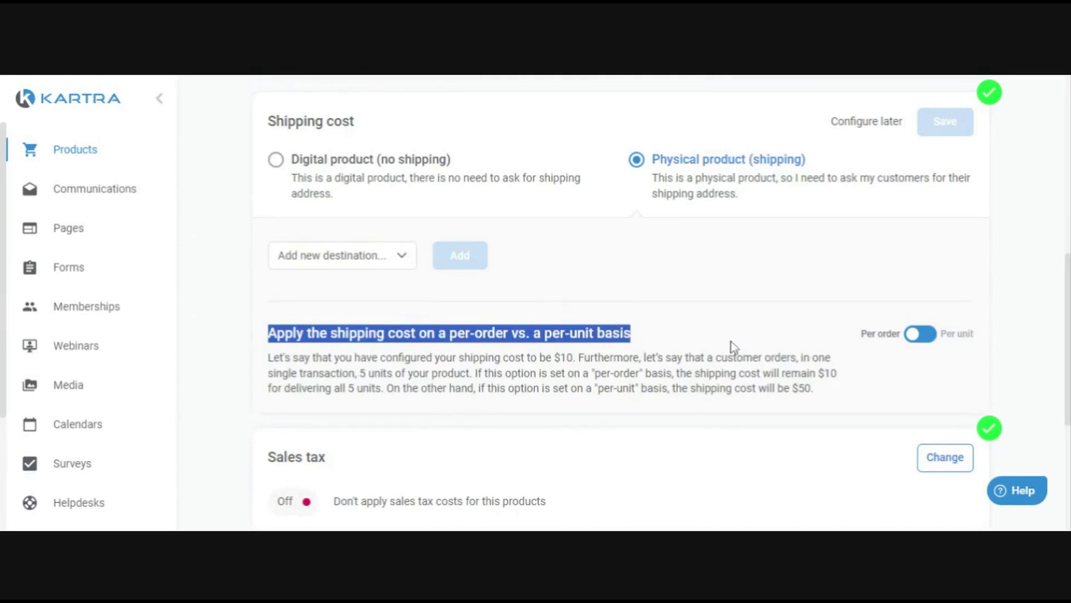
{"action": "left_click", "coordinate": [921, 336]}
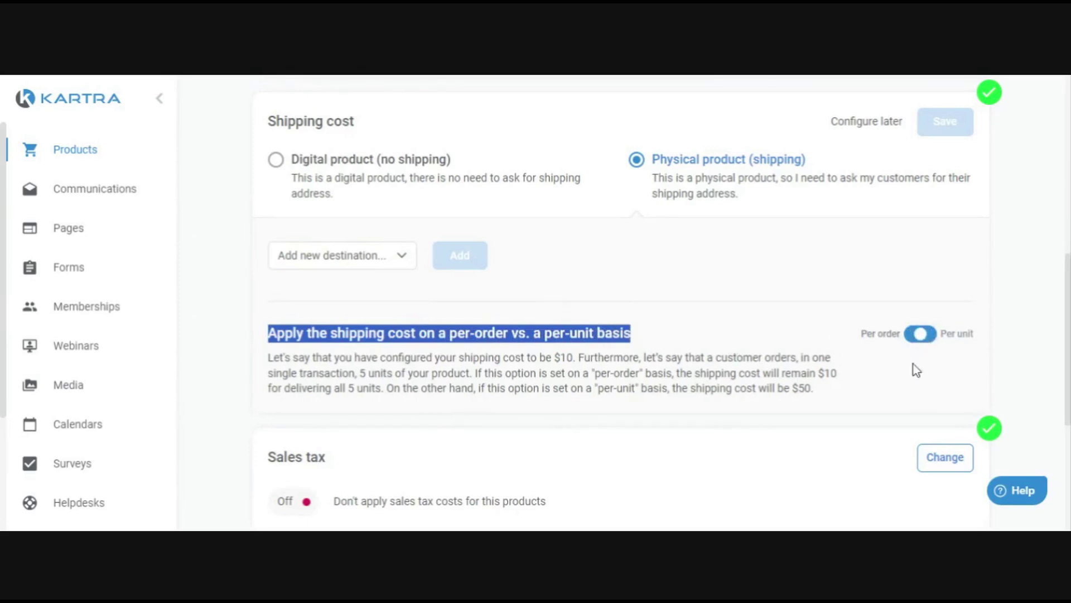
- Set the shipping cost back to Digital product (no shipping) and save it
{"action": "left_click", "coordinate": [324, 175]}
{"action": "left_click", "coordinate": [945, 123]}
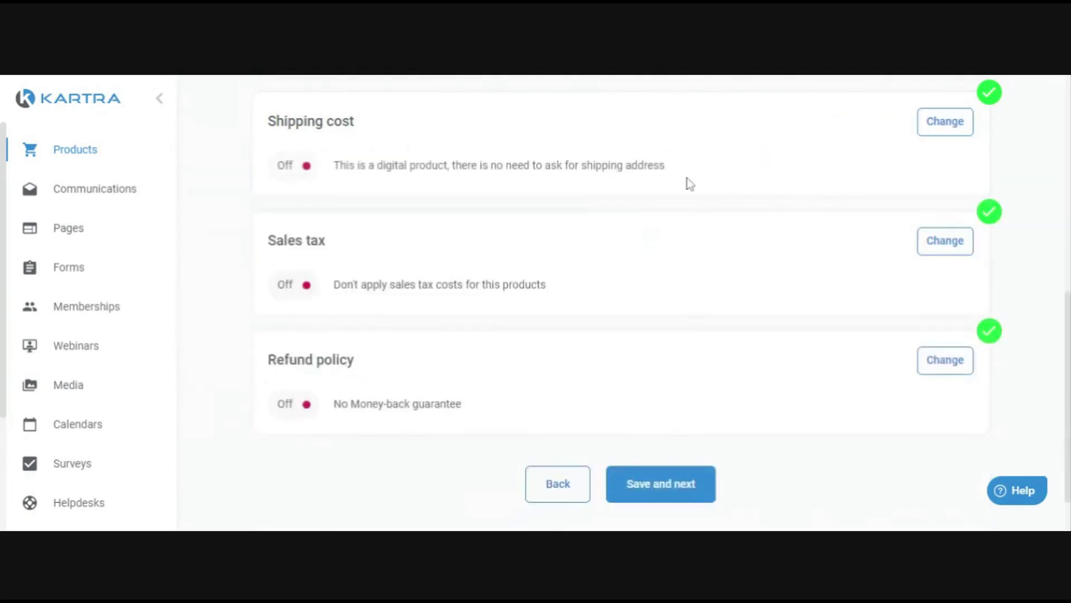
- Open the sales tax settings, try Apply sales tax and read the Apply tax to everyone and Remove tax with tax ID options
{"action": "left_click", "coordinate": [945, 241]}
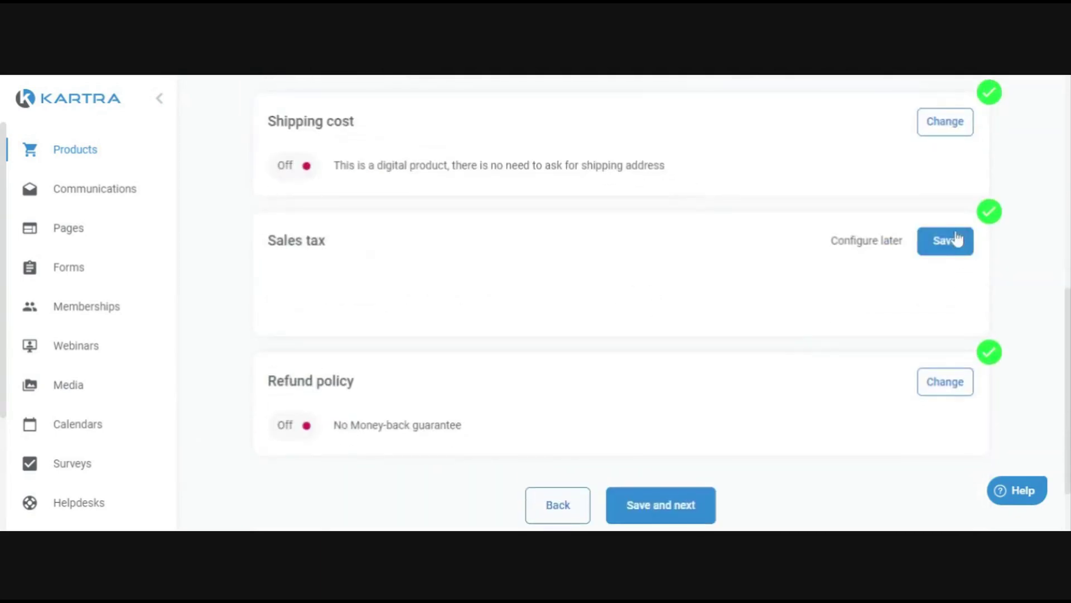
{"action": "left_click", "coordinate": [680, 282]}
{"action": "scroll", "coordinate": [513, 229], "scroll_direction": "down", "scroll_amount": 3}
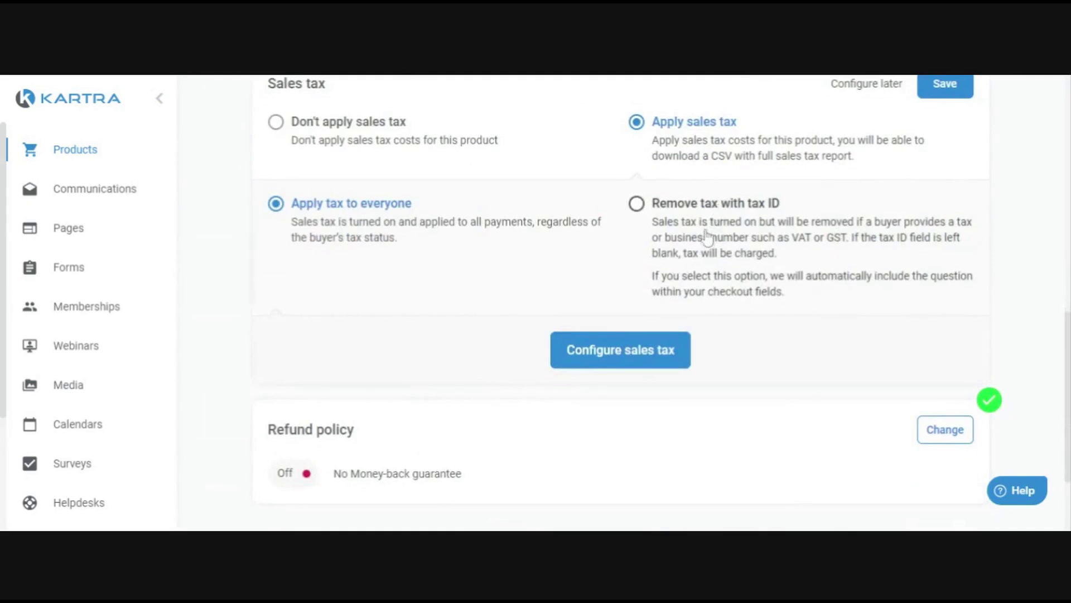
{"action": "scroll", "coordinate": [569, 251], "scroll_direction": "up", "scroll_amount": 1}
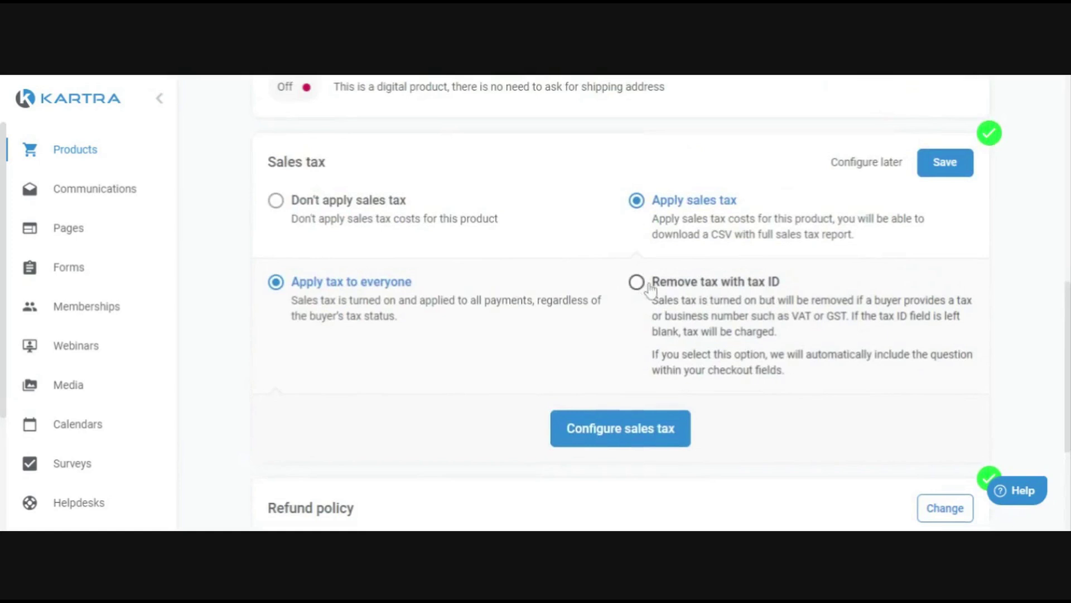
- Open the account's Sales tax report and examine its world map and the breakdown by location
{"action": "scroll", "coordinate": [560, 203], "scroll_direction": "up", "scroll_amount": 10}
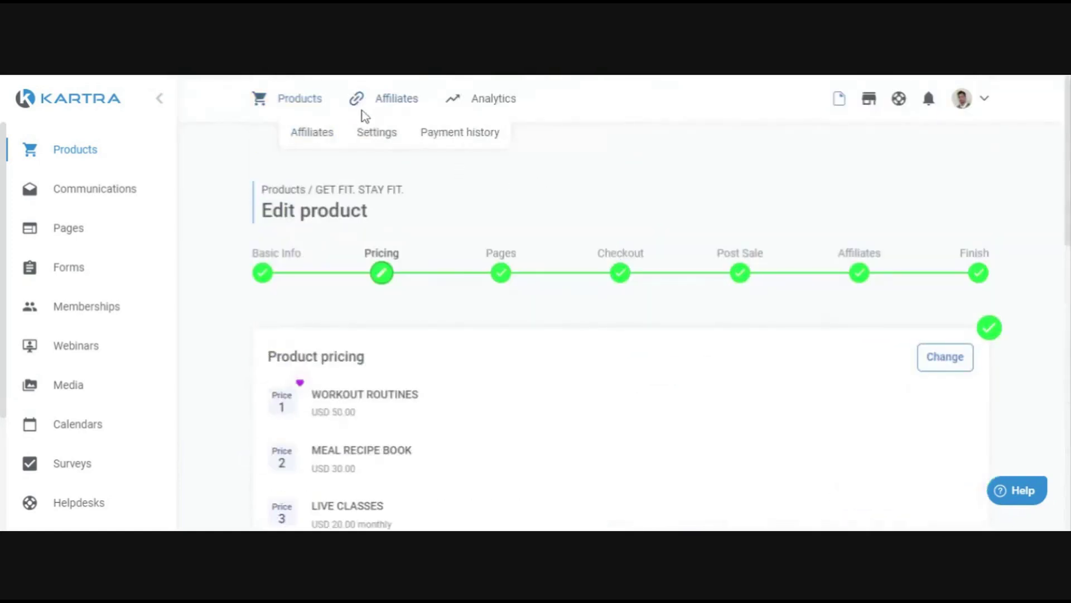
{"action": "mouse_move", "coordinate": [306, 103]}
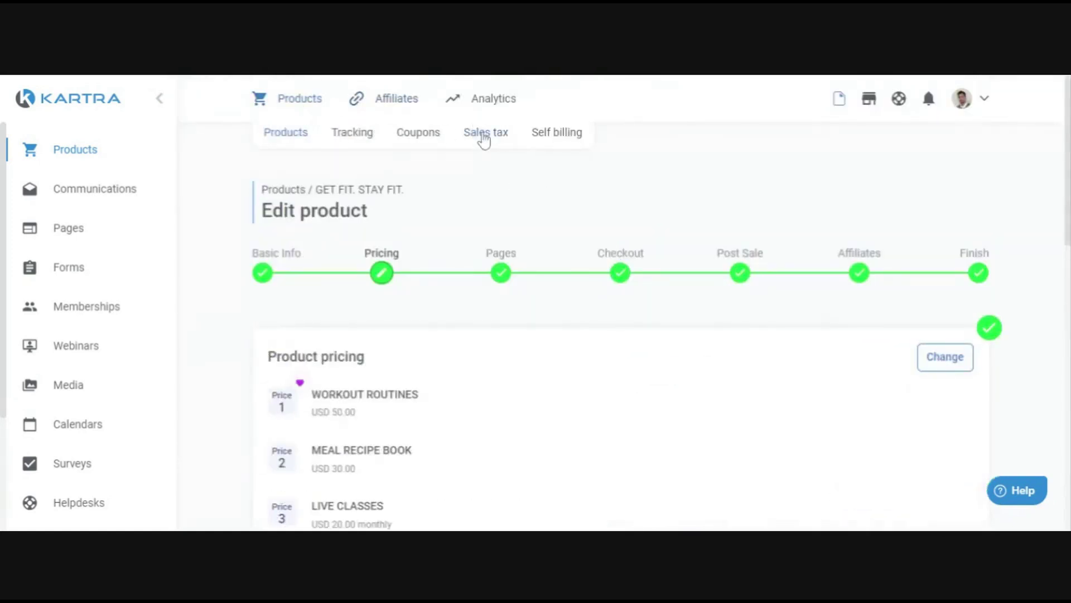
{"action": "scroll", "coordinate": [471, 217], "scroll_direction": "down", "scroll_amount": 8}
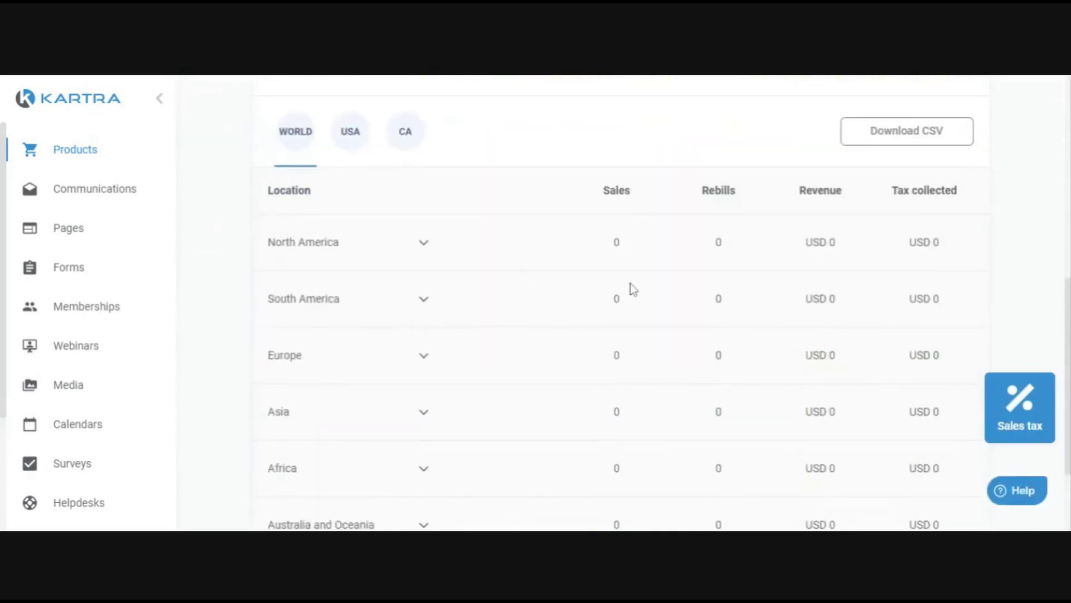
{"action": "scroll", "coordinate": [686, 305], "scroll_direction": "down", "scroll_amount": 2}
{"action": "scroll", "coordinate": [648, 309], "scroll_direction": "up", "scroll_amount": 7}
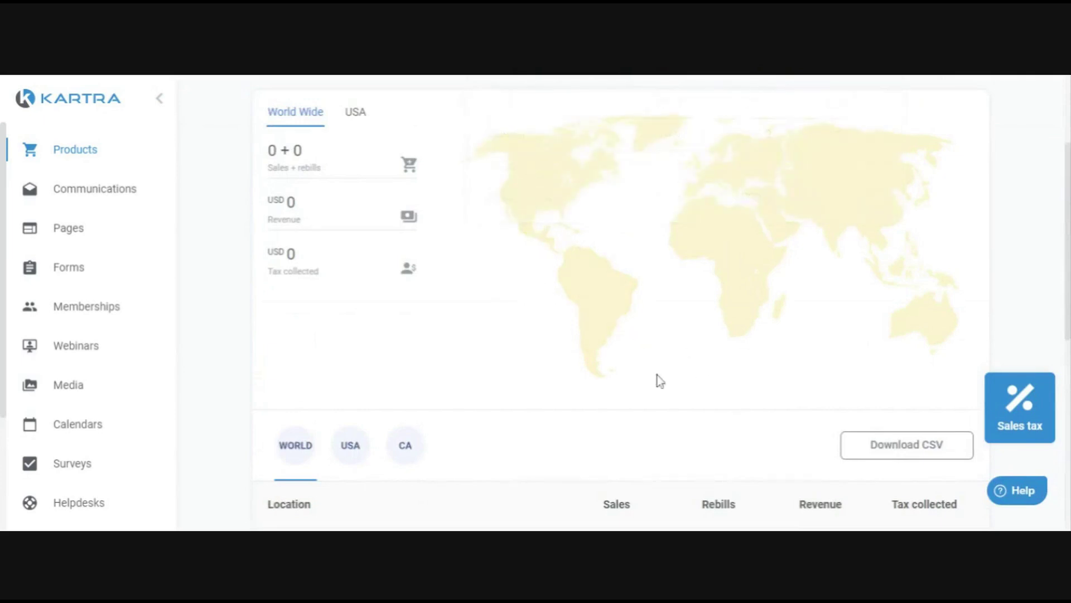
{"action": "scroll", "coordinate": [486, 312], "scroll_direction": "up", "scroll_amount": 3}
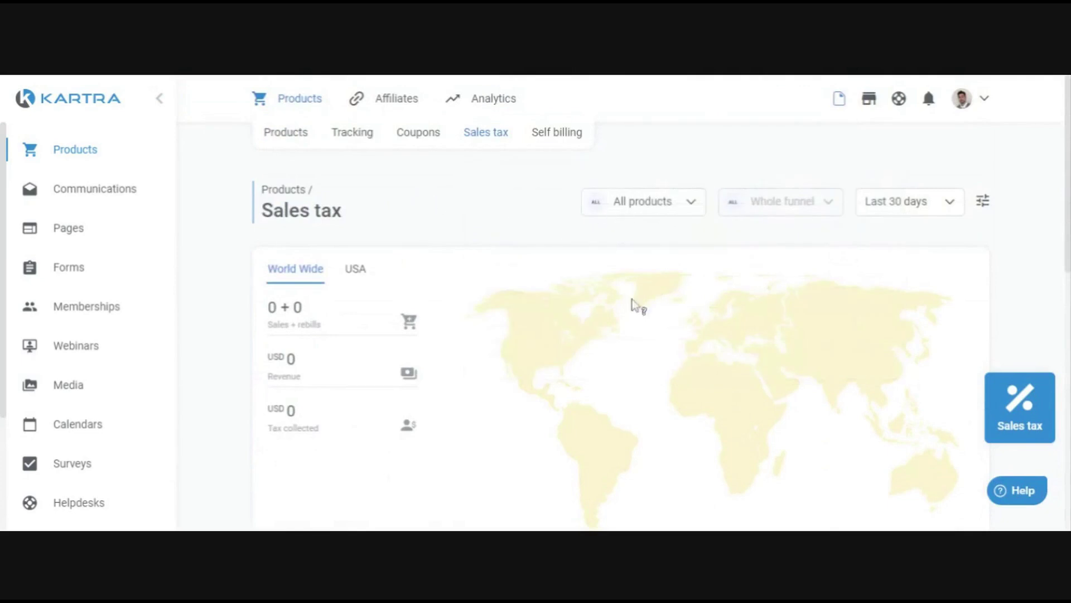
{"action": "mouse_move", "coordinate": [574, 343]}
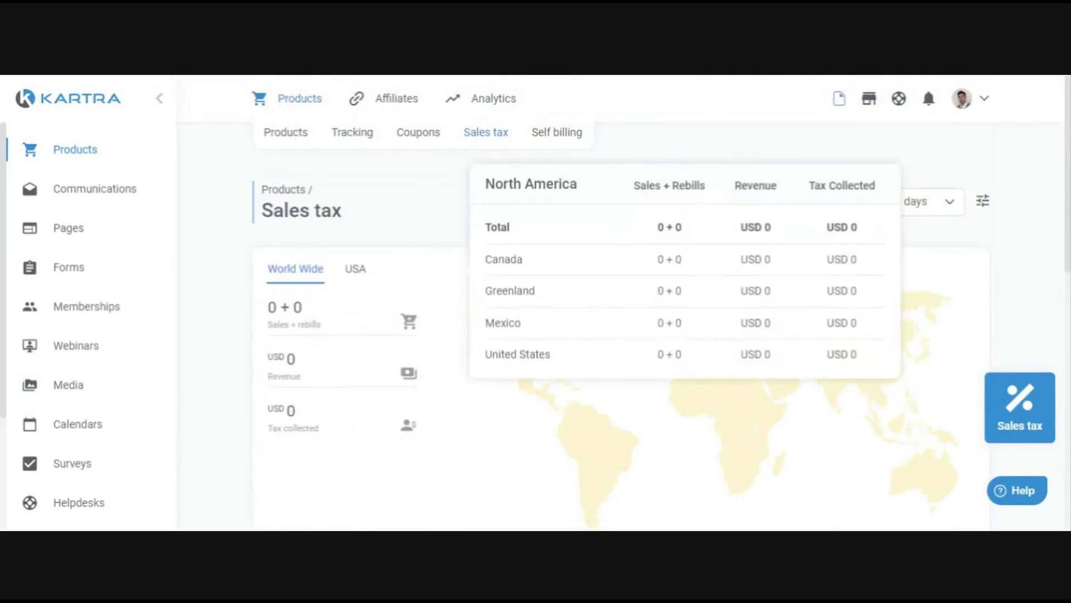
- Reopen the GET FIT. STAY FIT. product for editing from the product list and advance to its Pricing stage
{"action": "left_click", "coordinate": [287, 134]}
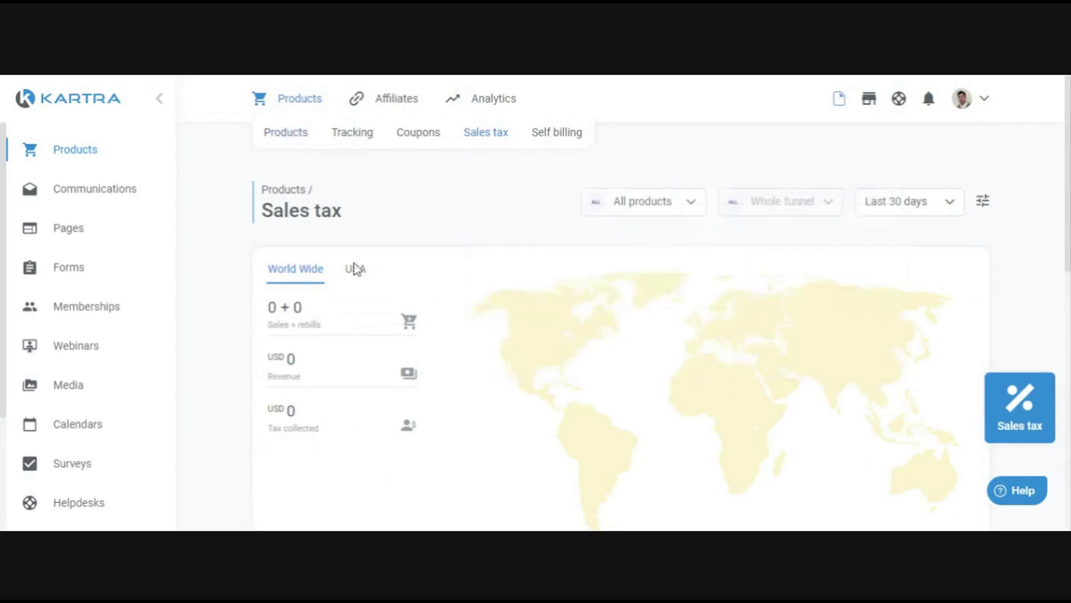
{"action": "scroll", "coordinate": [697, 292], "scroll_direction": "down", "scroll_amount": 1}
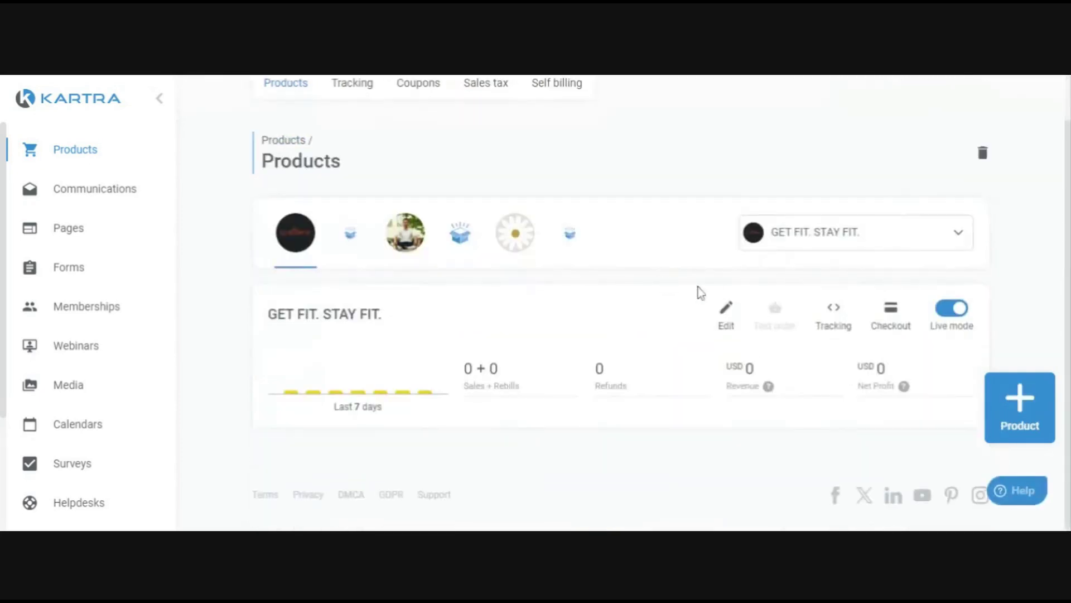
{"action": "left_click", "coordinate": [725, 308]}
{"action": "left_click", "coordinate": [670, 354]}
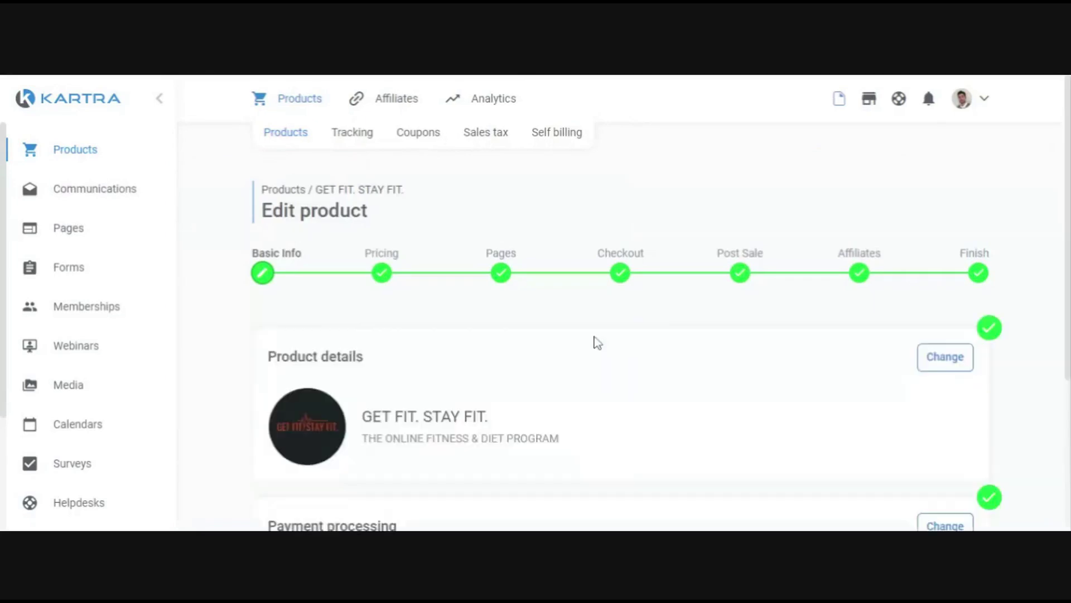
{"action": "scroll", "coordinate": [592, 343], "scroll_direction": "down", "scroll_amount": 4}
{"action": "left_click", "coordinate": [603, 430]}
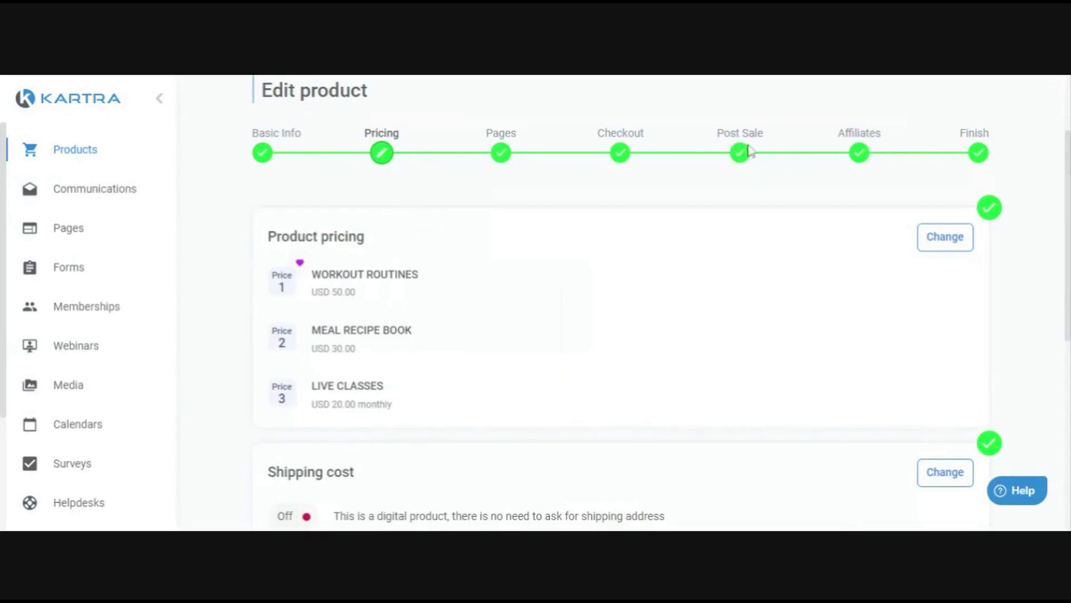
- Open the refund policy for editing and try the 30-Day period option
{"action": "scroll", "coordinate": [512, 400], "scroll_direction": "down", "scroll_amount": 5}
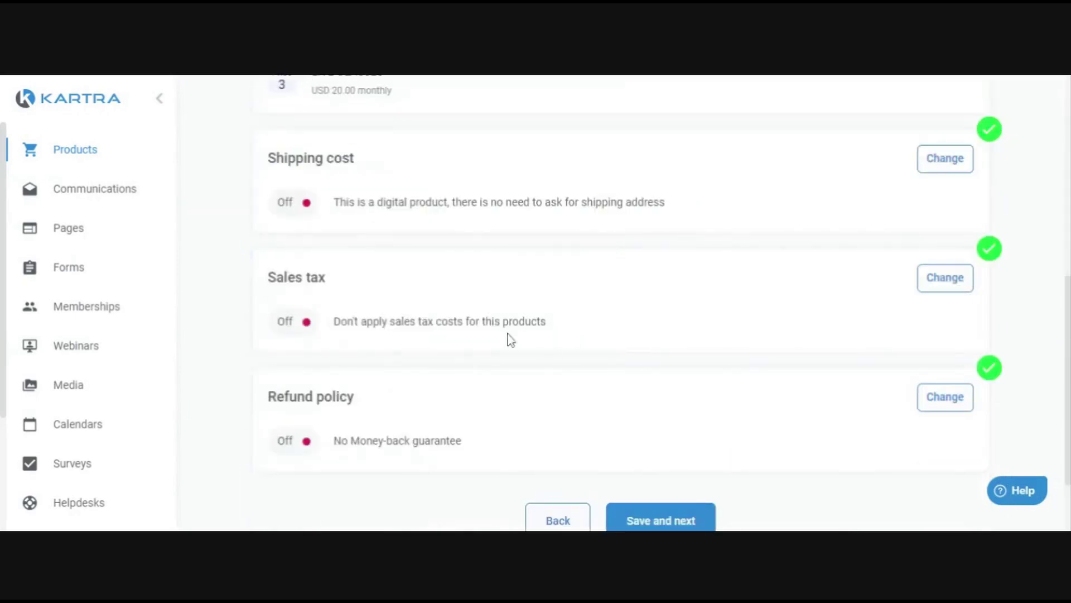
{"action": "left_click_drag", "start_coordinate": [267, 398], "coordinate": [406, 412]}
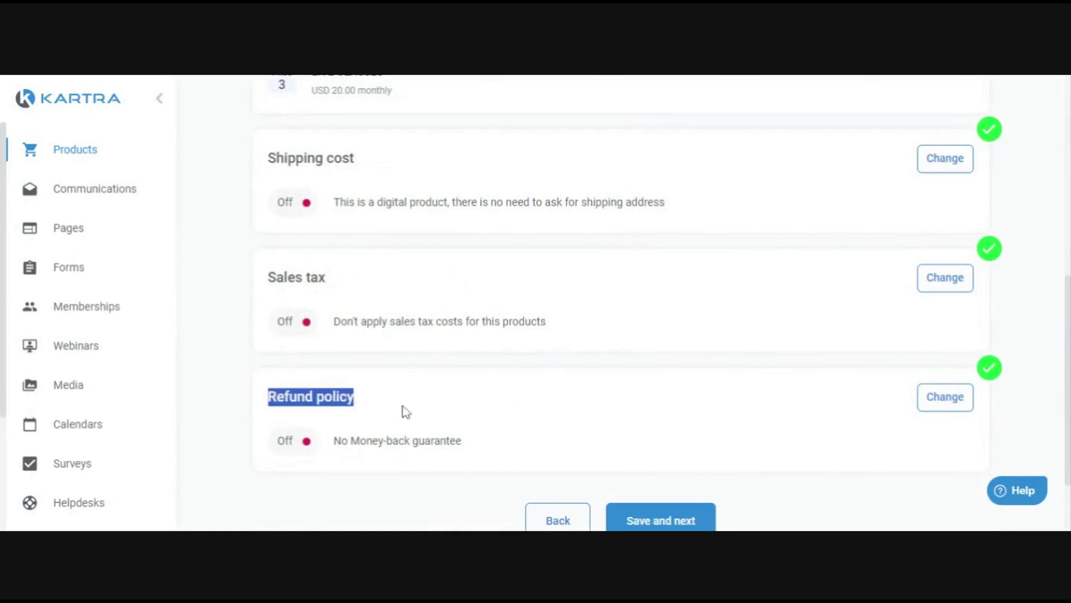
{"action": "left_click", "coordinate": [945, 396]}
{"action": "scroll", "coordinate": [432, 342], "scroll_direction": "down", "scroll_amount": 2}
{"action": "left_click", "coordinate": [323, 397]}
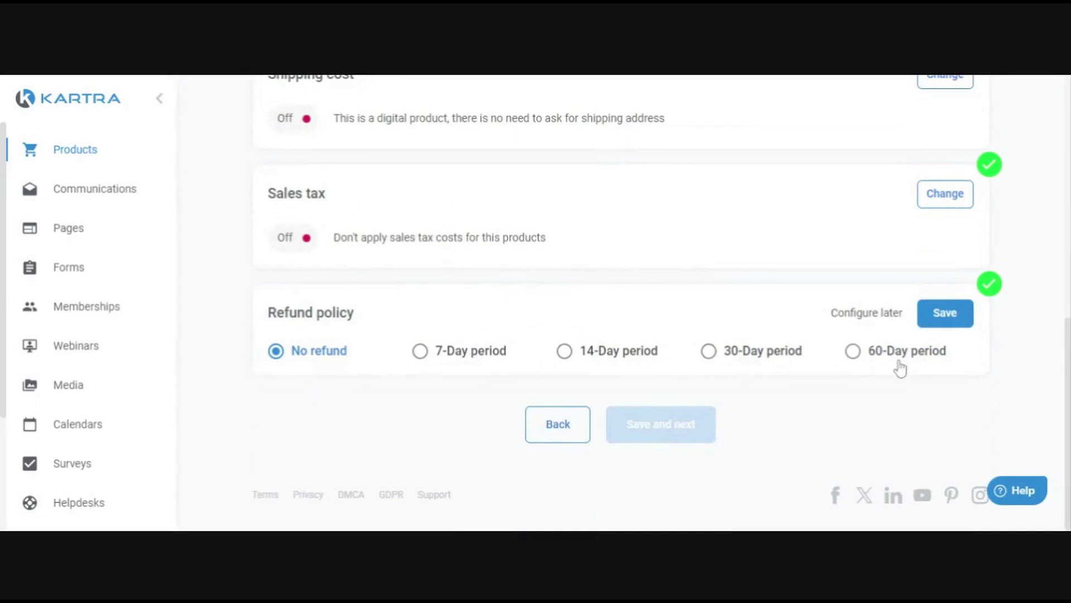
{"action": "left_click", "coordinate": [755, 353]}
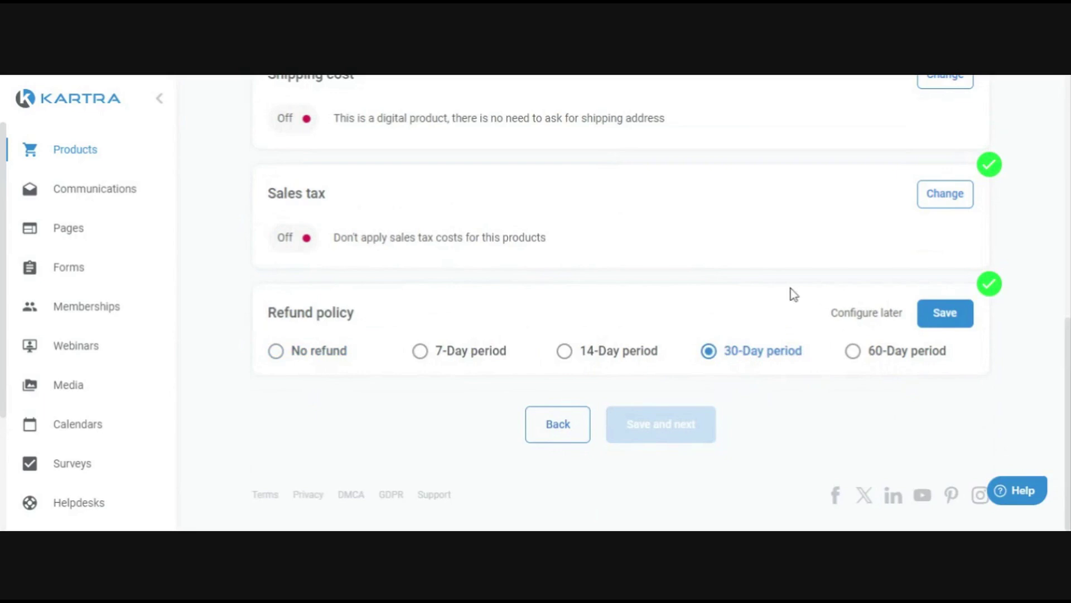
- Save the refund policy as No refund and proceed to the product's Pages stage
{"action": "left_click", "coordinate": [299, 357]}
{"action": "left_click", "coordinate": [921, 329]}
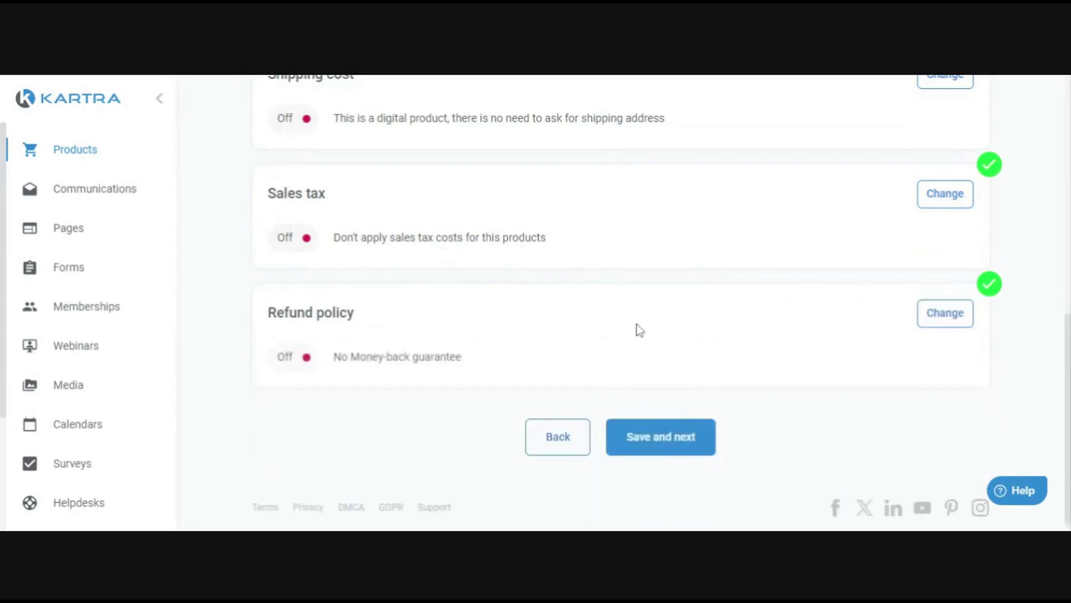
{"action": "left_click", "coordinate": [676, 427]}
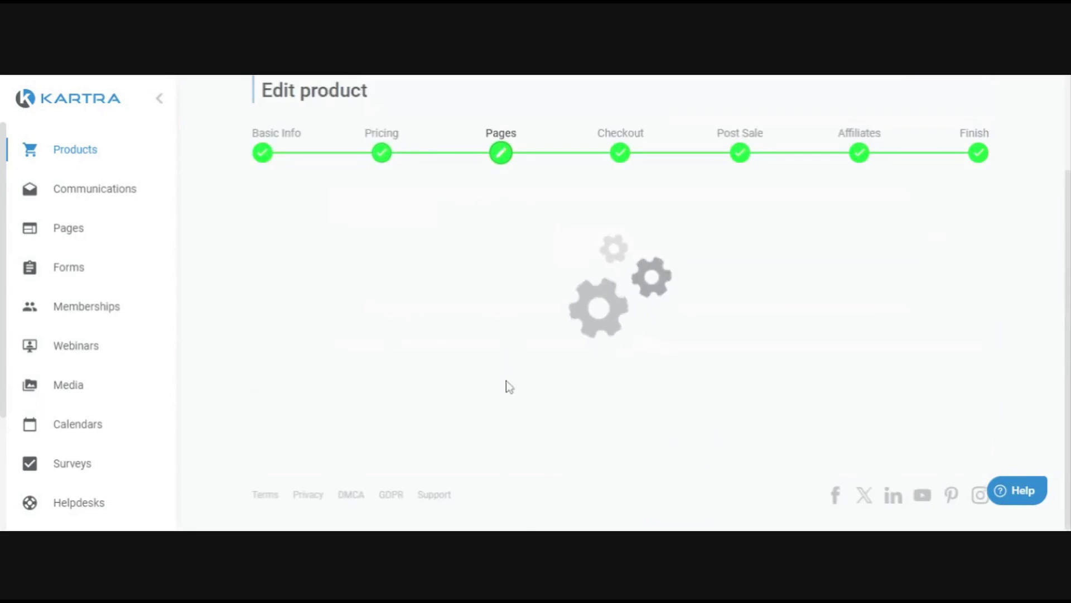
- Review the Product Page's description, destination page, site and Kartra page, and save it with Fitness Trainer - Landing Page
{"action": "scroll", "coordinate": [573, 366], "scroll_direction": "up", "scroll_amount": 4}
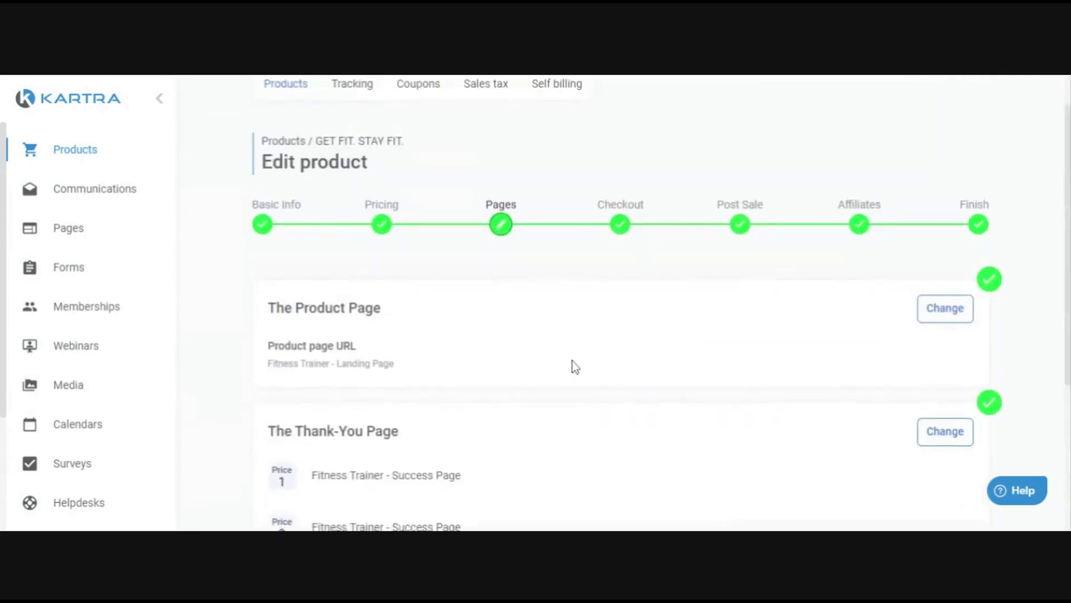
{"action": "scroll", "coordinate": [574, 365], "scroll_direction": "down", "scroll_amount": 2}
{"action": "scroll", "coordinate": [574, 366], "scroll_direction": "up", "scroll_amount": 1}
{"action": "left_click", "coordinate": [955, 239]}
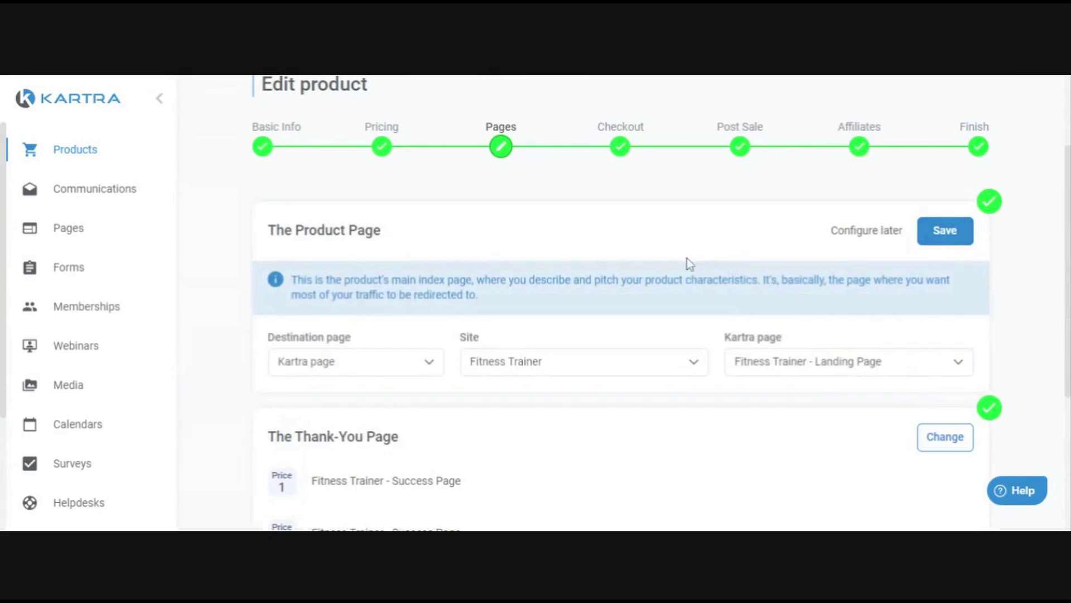
{"action": "scroll", "coordinate": [614, 257], "scroll_direction": "down", "scroll_amount": 1}
{"action": "scroll", "coordinate": [576, 256], "scroll_direction": "up", "scroll_amount": 1}
{"action": "left_click_drag", "start_coordinate": [392, 239], "coordinate": [268, 230]}
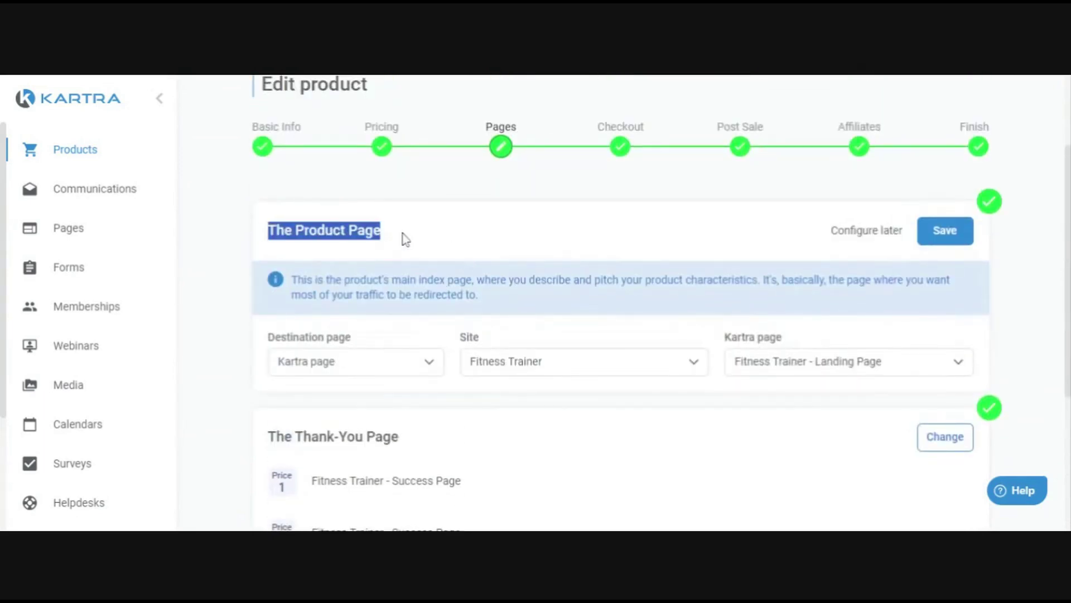
{"action": "left_click", "coordinate": [405, 238]}
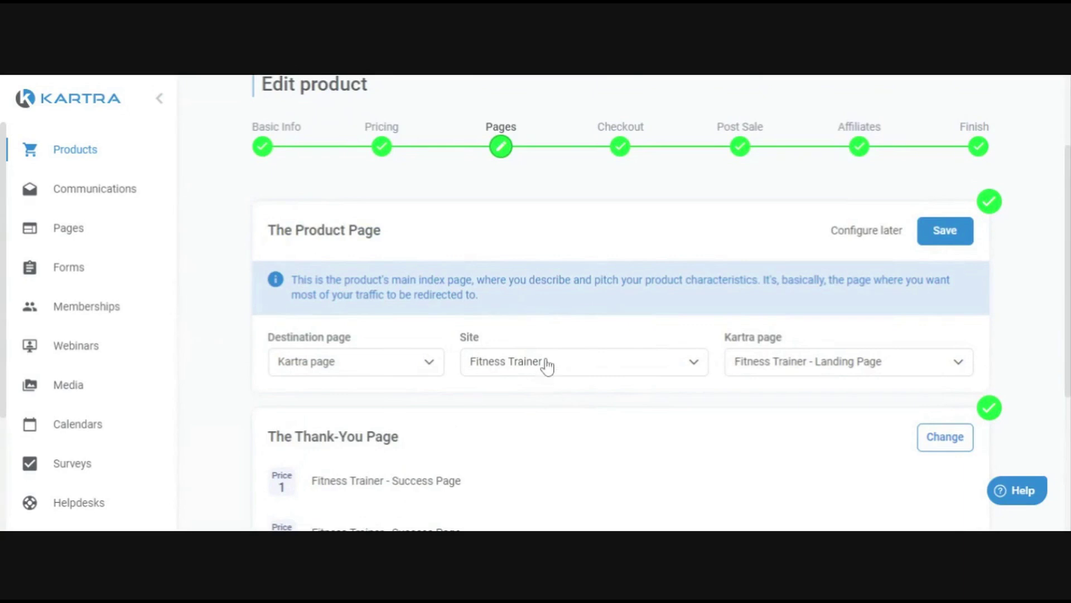
{"action": "left_click_drag", "start_coordinate": [416, 231], "coordinate": [216, 230]}
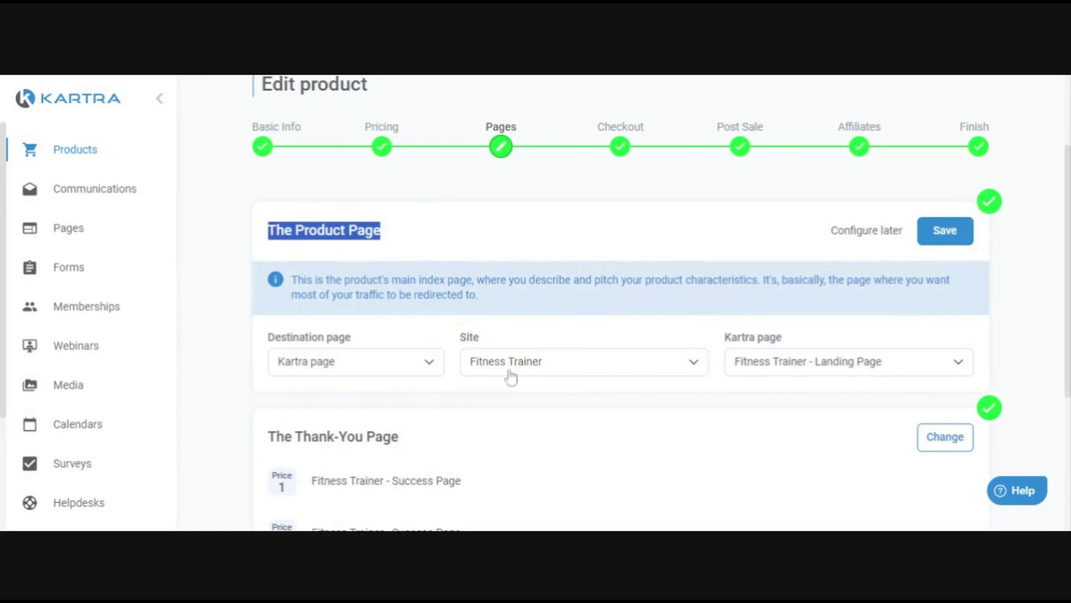
{"action": "left_click", "coordinate": [390, 230]}
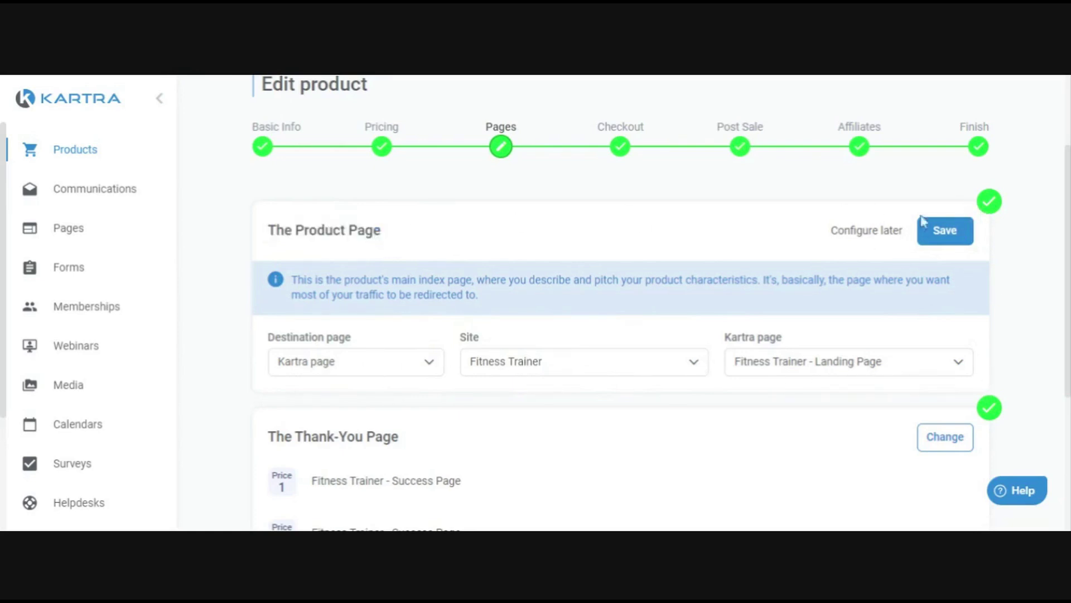
{"action": "left_click", "coordinate": [945, 230]}
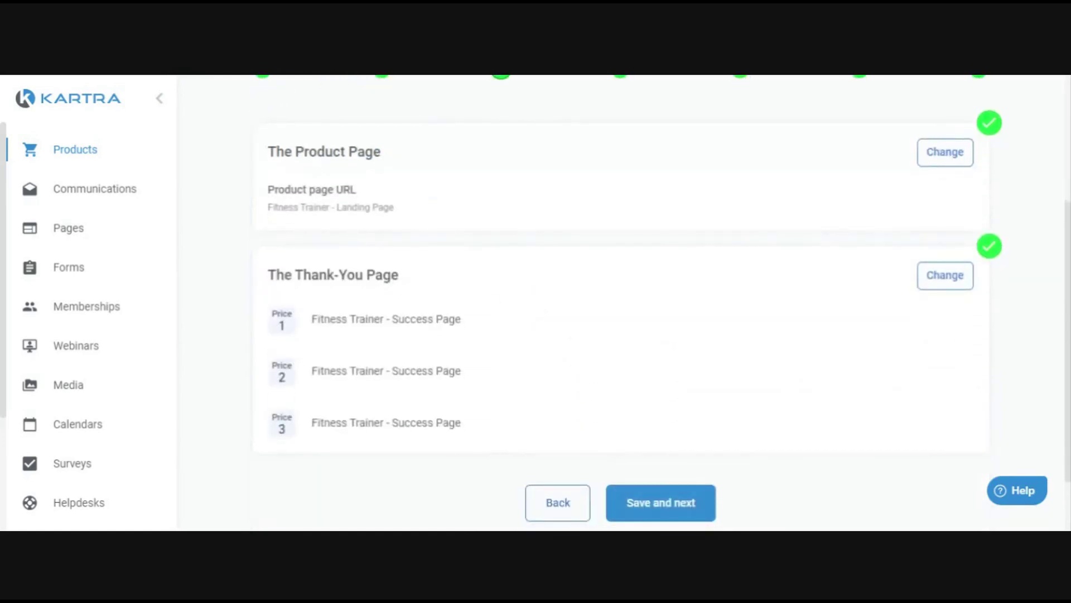
- Review the Thank-You Page settings for all three prices, save them with Fitness Trainer - Success Page, and proceed to the Checkout stage
{"action": "left_click", "coordinate": [945, 275]}
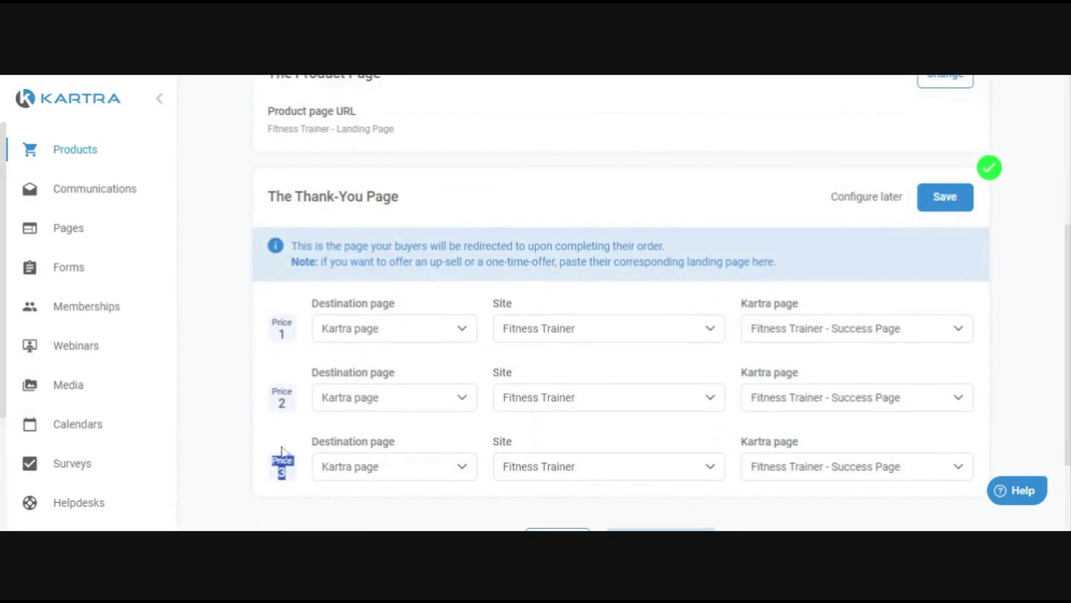
{"action": "triple_click", "coordinate": [291, 407]}
{"action": "left_click", "coordinate": [279, 380]}
{"action": "left_click", "coordinate": [806, 404]}
{"action": "left_click", "coordinate": [648, 377]}
{"action": "scroll", "coordinate": [421, 319], "scroll_direction": "down", "scroll_amount": 2}
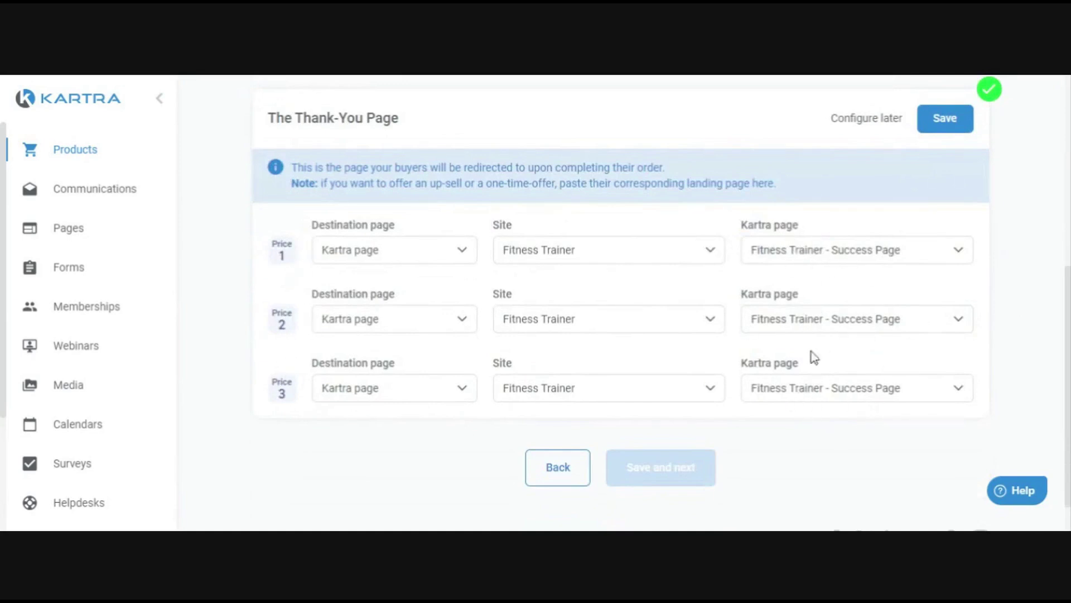
{"action": "left_click", "coordinate": [942, 121]}
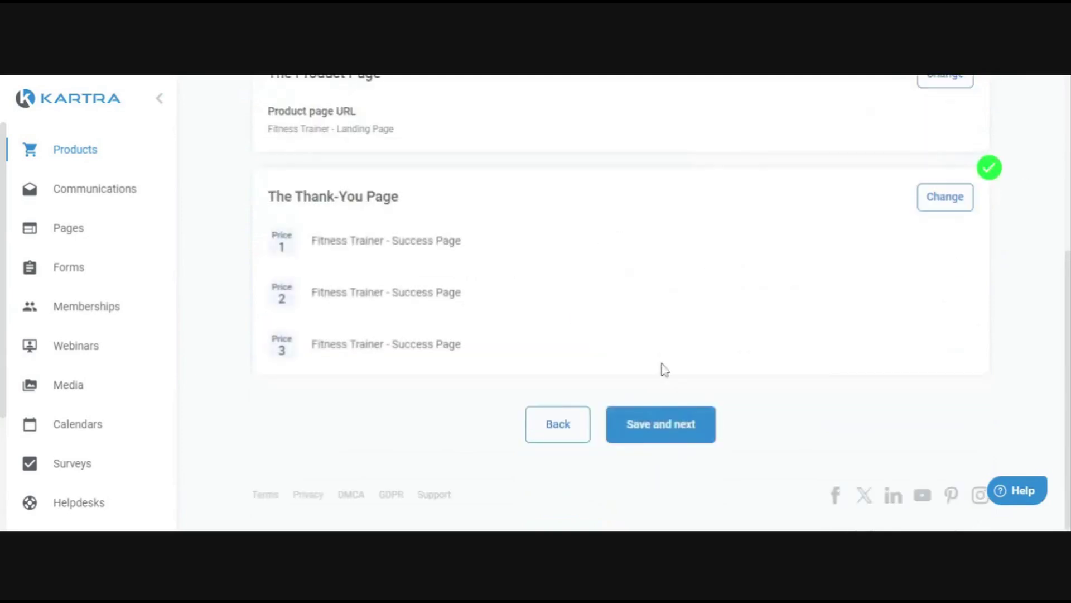
{"action": "left_click", "coordinate": [636, 426]}
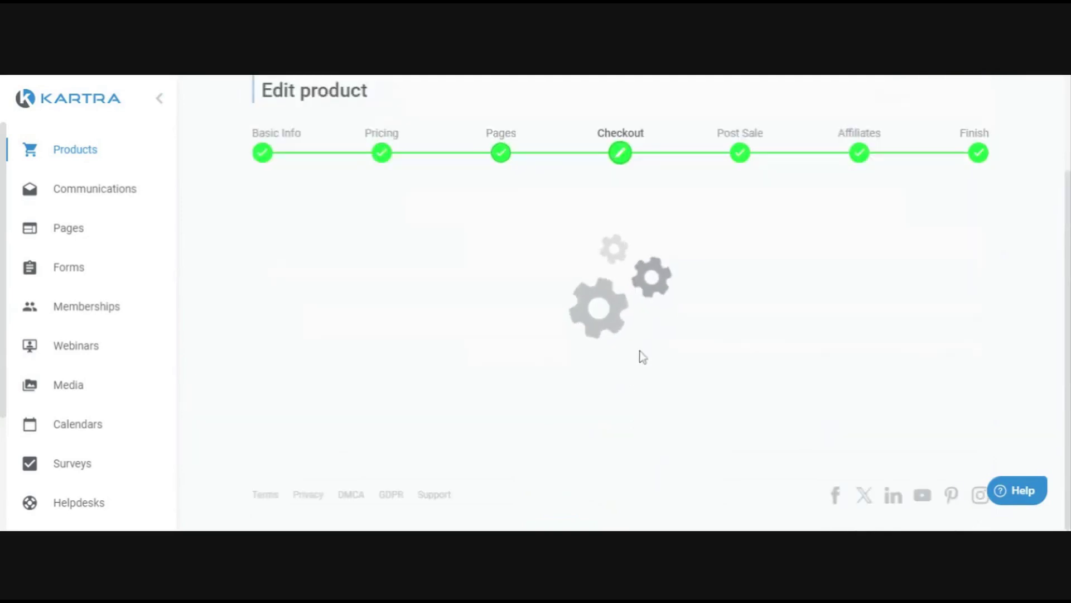
- Open the checkout page look & feel for editing and preview the first templates for the Kartra-hosted checkout page
{"action": "scroll", "coordinate": [587, 334], "scroll_direction": "down", "scroll_amount": 3}
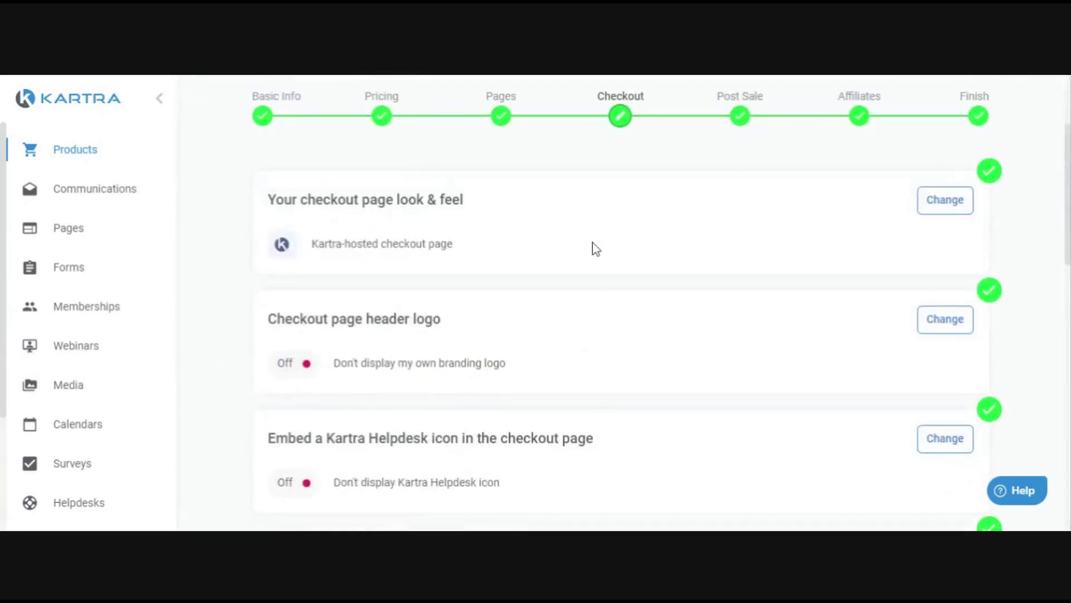
{"action": "left_click", "coordinate": [928, 206]}
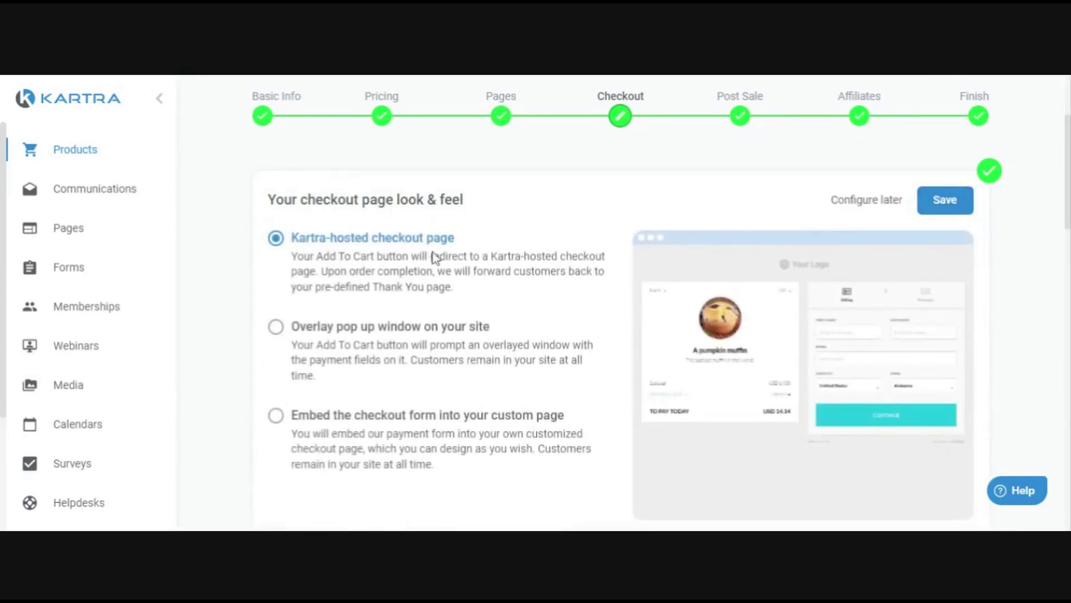
{"action": "scroll", "coordinate": [584, 262], "scroll_direction": "down", "scroll_amount": 3}
{"action": "scroll", "coordinate": [564, 262], "scroll_direction": "up", "scroll_amount": 1}
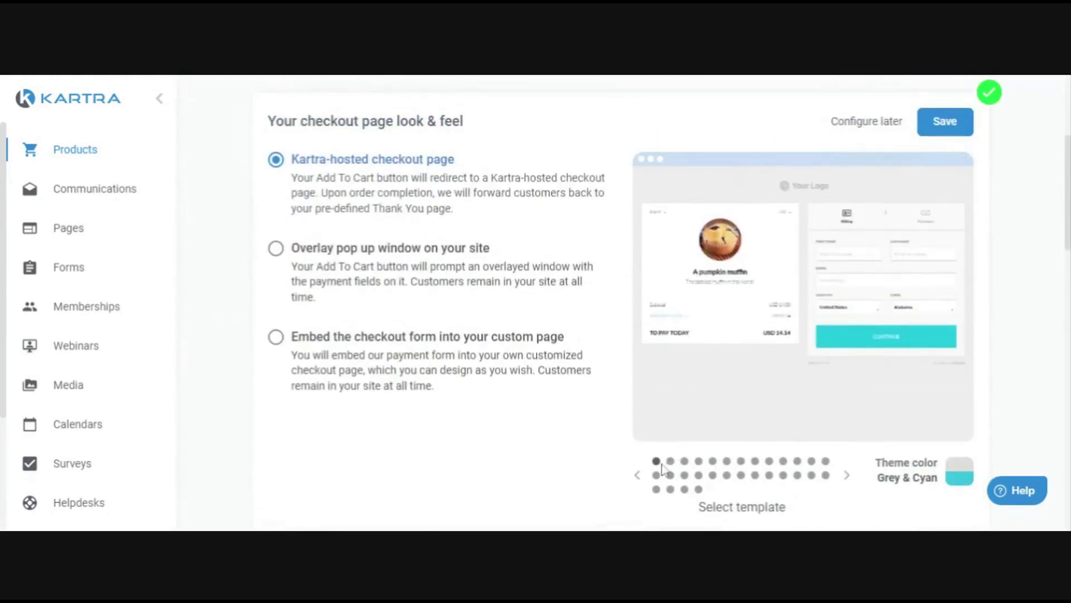
{"action": "scroll", "coordinate": [677, 461], "scroll_direction": "down", "scroll_amount": 2}
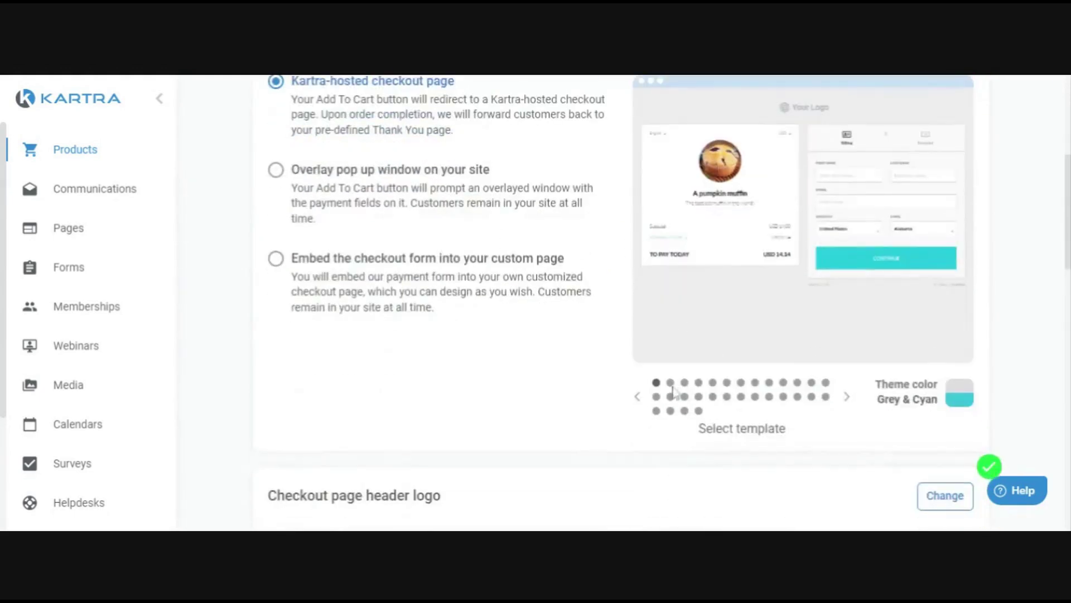
{"action": "left_click", "coordinate": [670, 384]}
{"action": "left_click", "coordinate": [685, 384]}
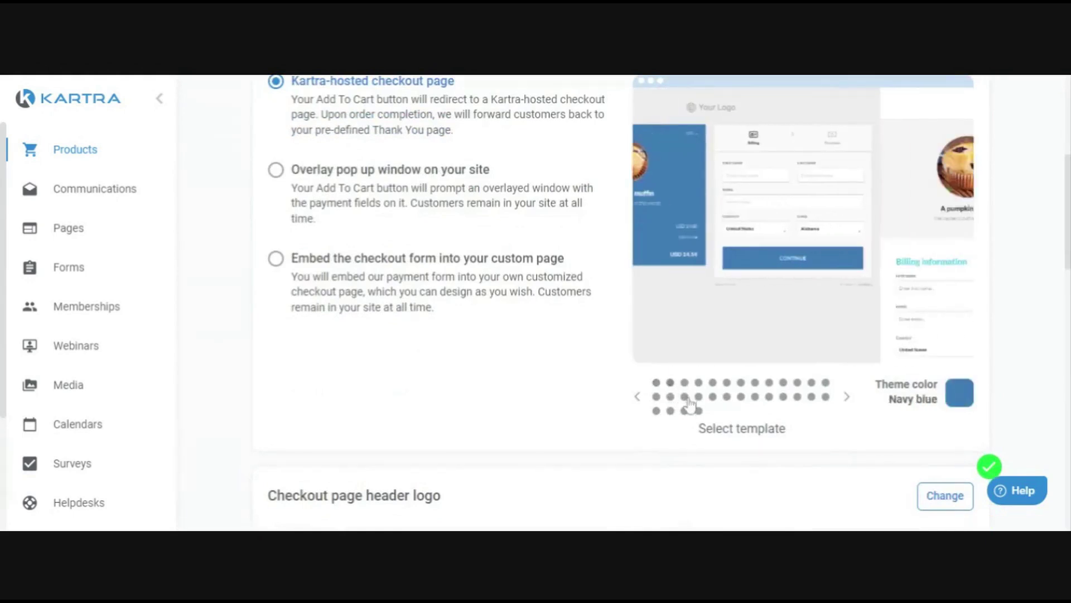
{"action": "scroll", "coordinate": [694, 406], "scroll_direction": "down", "scroll_amount": 4}
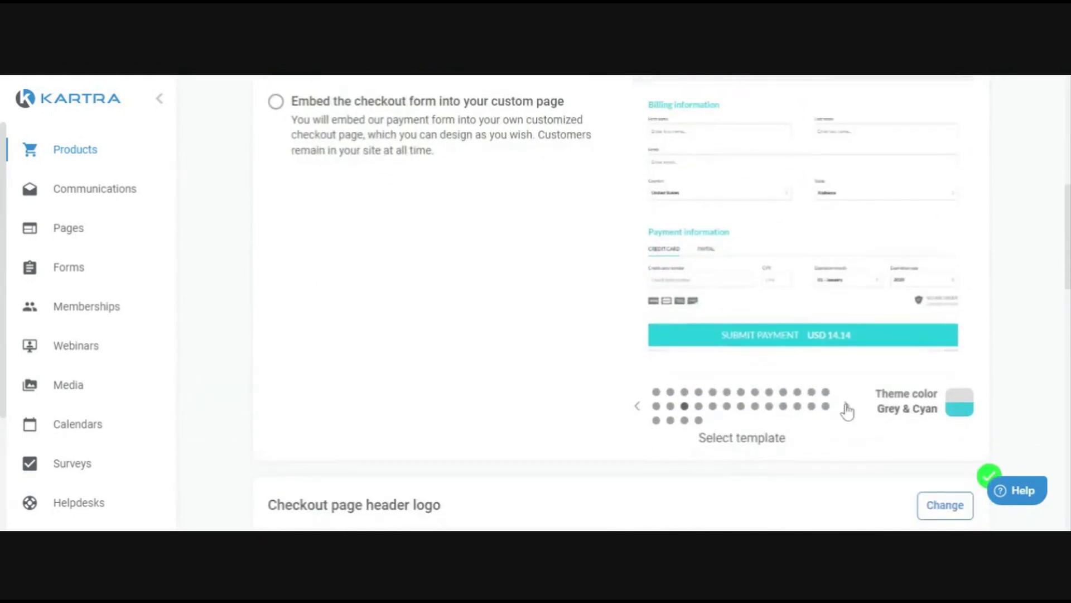
- Browse further checkout templates and save the look & feel as a Kartra-hosted checkout page
{"action": "left_click", "coordinate": [847, 410]}
{"action": "left_click", "coordinate": [846, 413]}
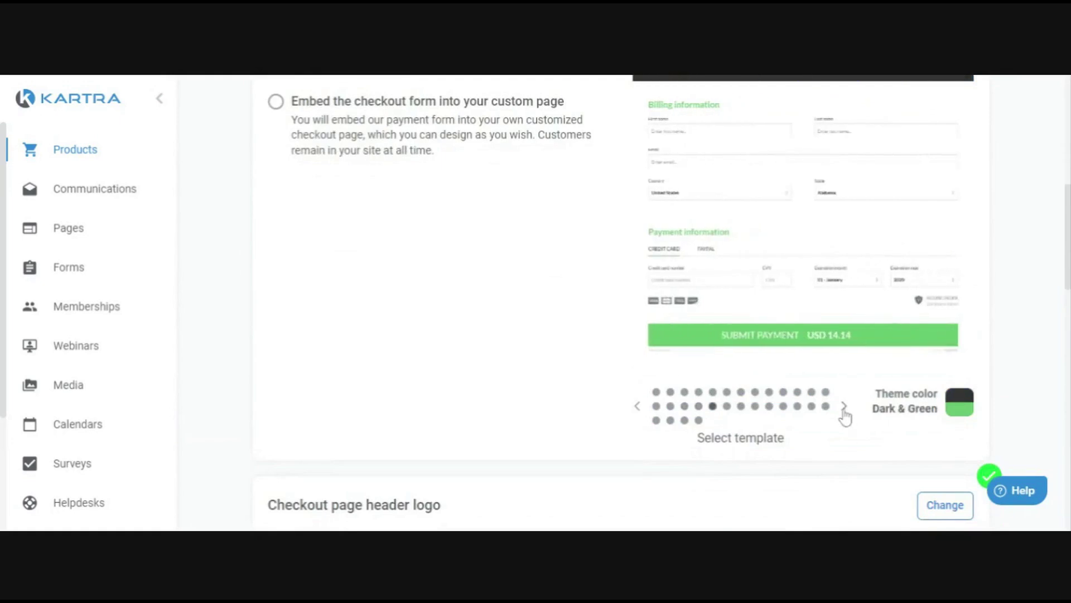
{"action": "left_click", "coordinate": [845, 412]}
{"action": "left_click", "coordinate": [845, 412]}
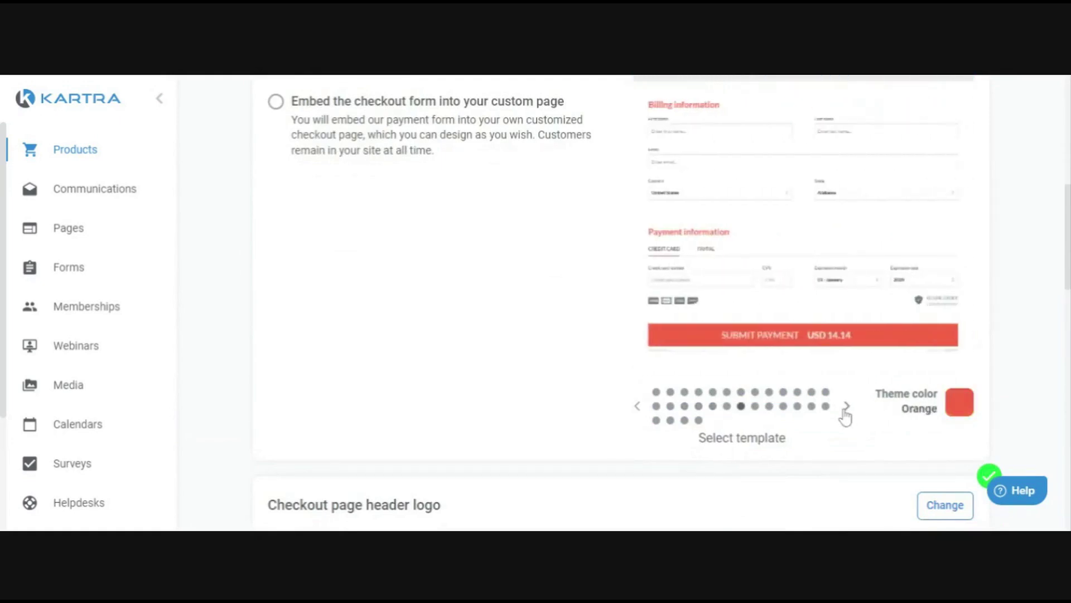
{"action": "left_click", "coordinate": [845, 412]}
{"action": "scroll", "coordinate": [825, 402], "scroll_direction": "up", "scroll_amount": 5}
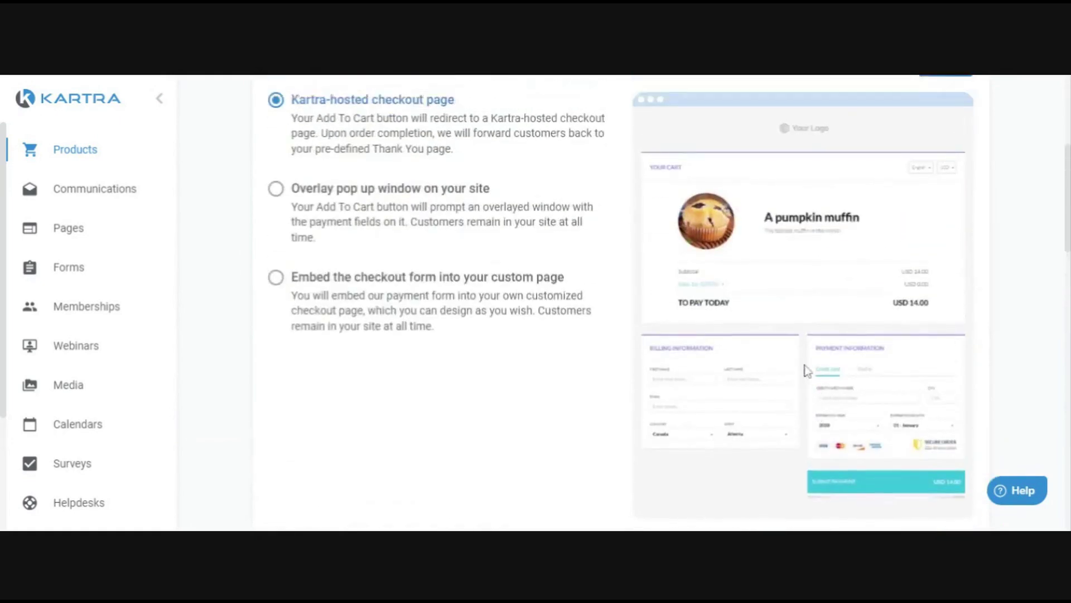
{"action": "scroll", "coordinate": [806, 370], "scroll_direction": "up", "scroll_amount": 1}
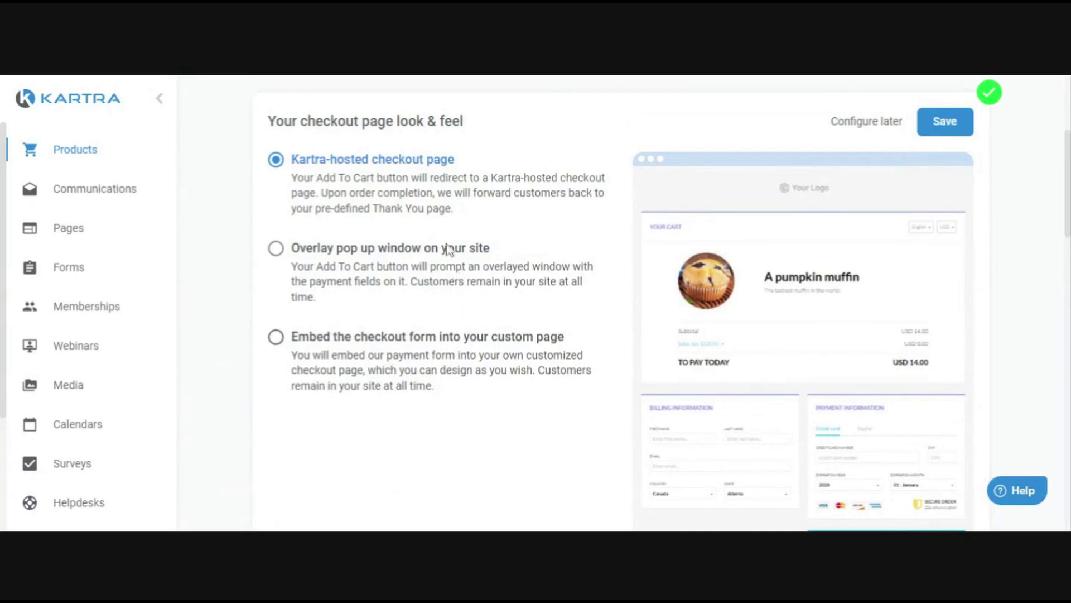
{"action": "left_click", "coordinate": [945, 121]}
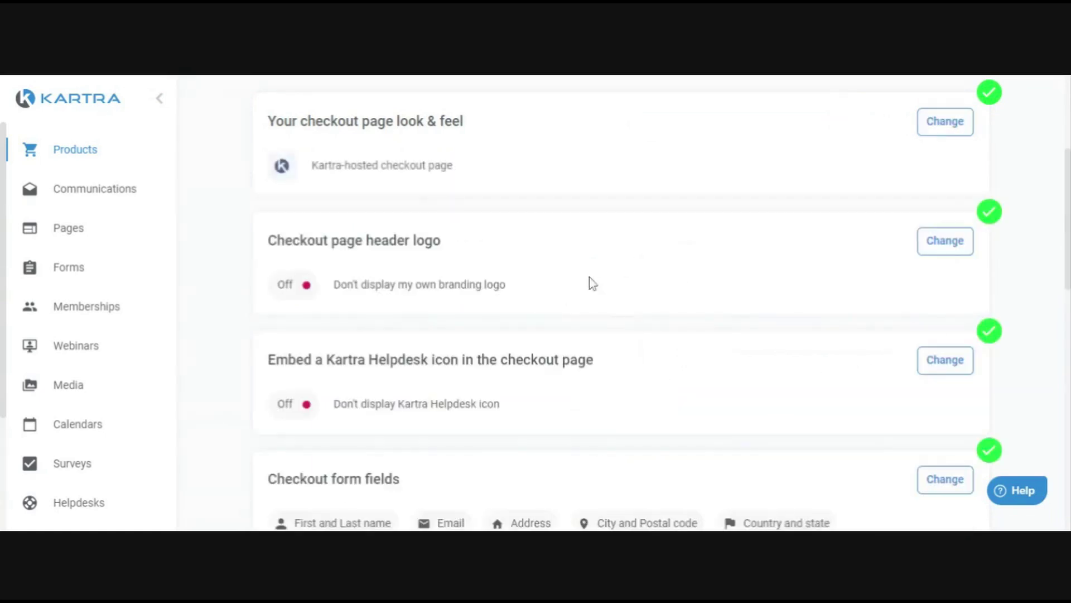
- Try displaying a branding logo in the checkout page header, revert to not displaying one, and save the setting
{"action": "scroll", "coordinate": [390, 276], "scroll_direction": "down", "scroll_amount": 2}
{"action": "left_click", "coordinate": [946, 167]}
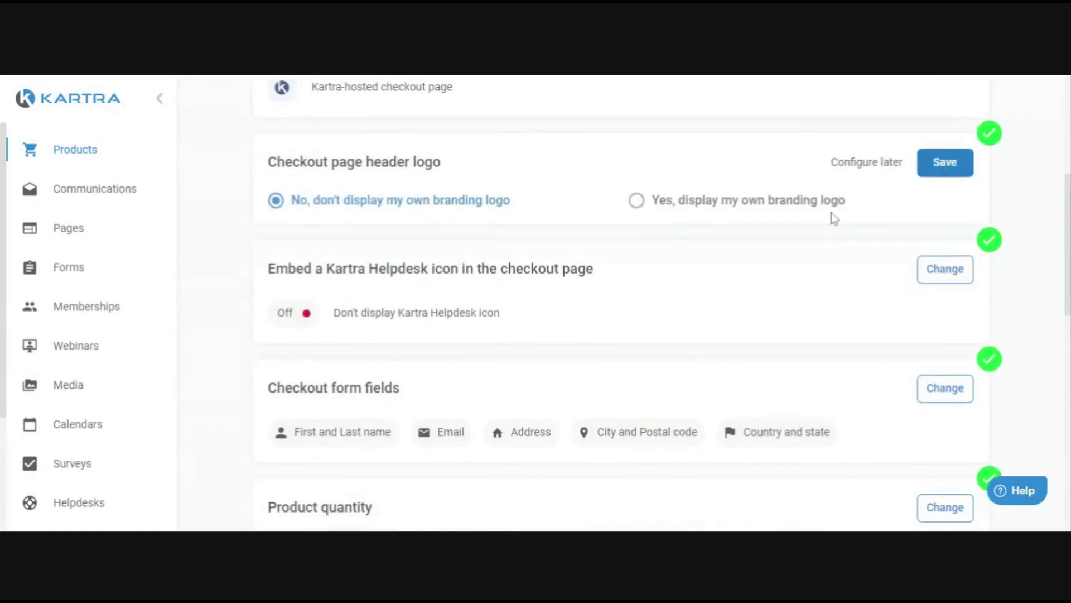
{"action": "left_click", "coordinate": [636, 201]}
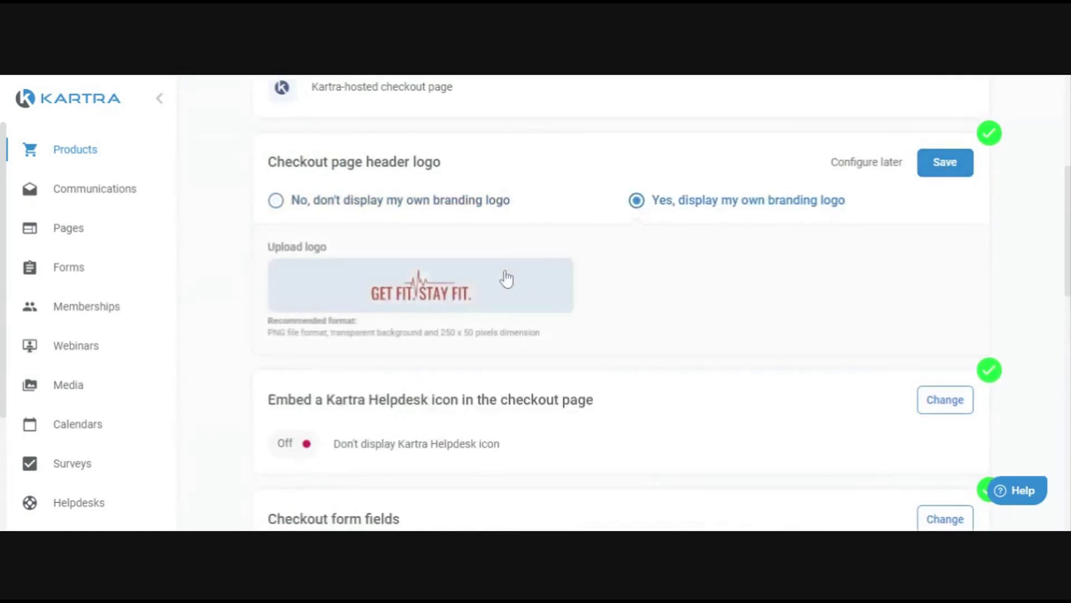
{"action": "left_click", "coordinate": [411, 200]}
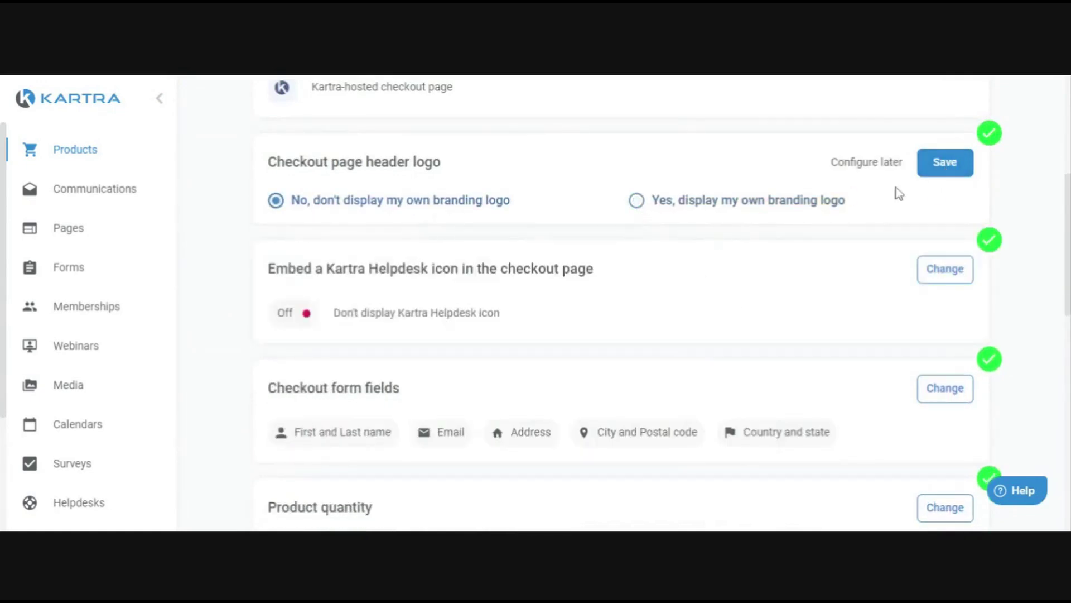
{"action": "left_click", "coordinate": [948, 170]}
- Review the option to embed a Kartra Helpdesk icon in the checkout page and the sections following it
{"action": "scroll", "coordinate": [671, 244], "scroll_direction": "down", "scroll_amount": 2}
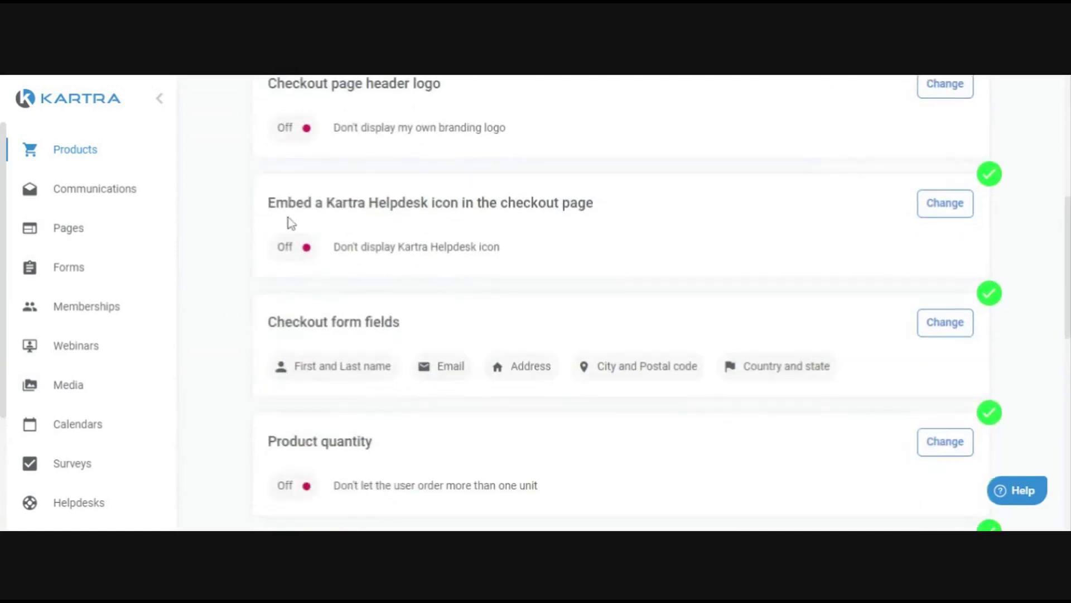
{"action": "left_click_drag", "start_coordinate": [276, 203], "coordinate": [616, 209]}
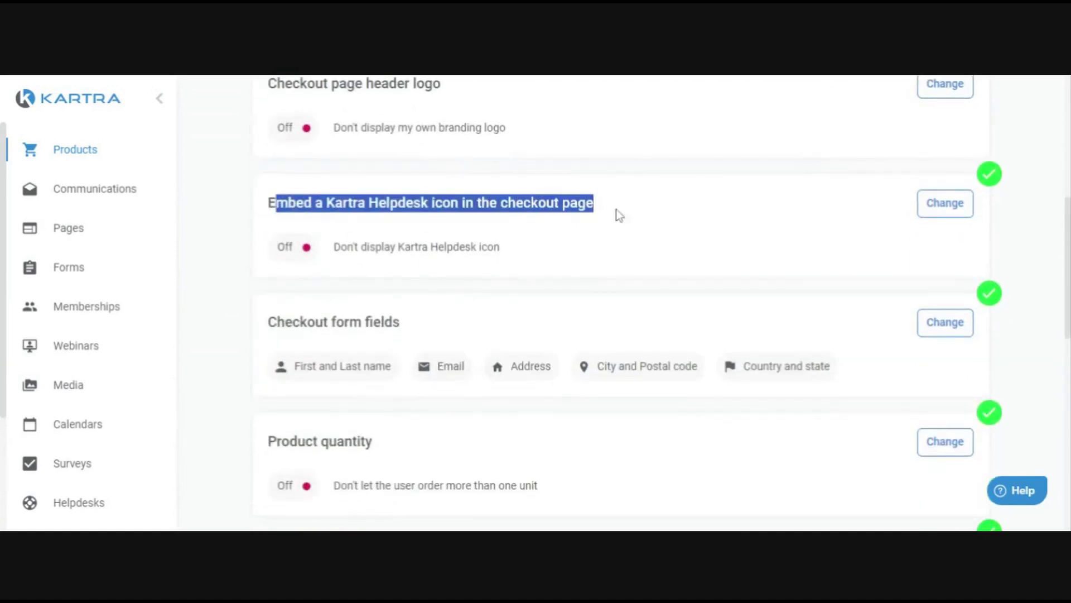
{"action": "left_click", "coordinate": [627, 260]}
{"action": "scroll", "coordinate": [115, 395], "scroll_direction": "down", "scroll_amount": 2}
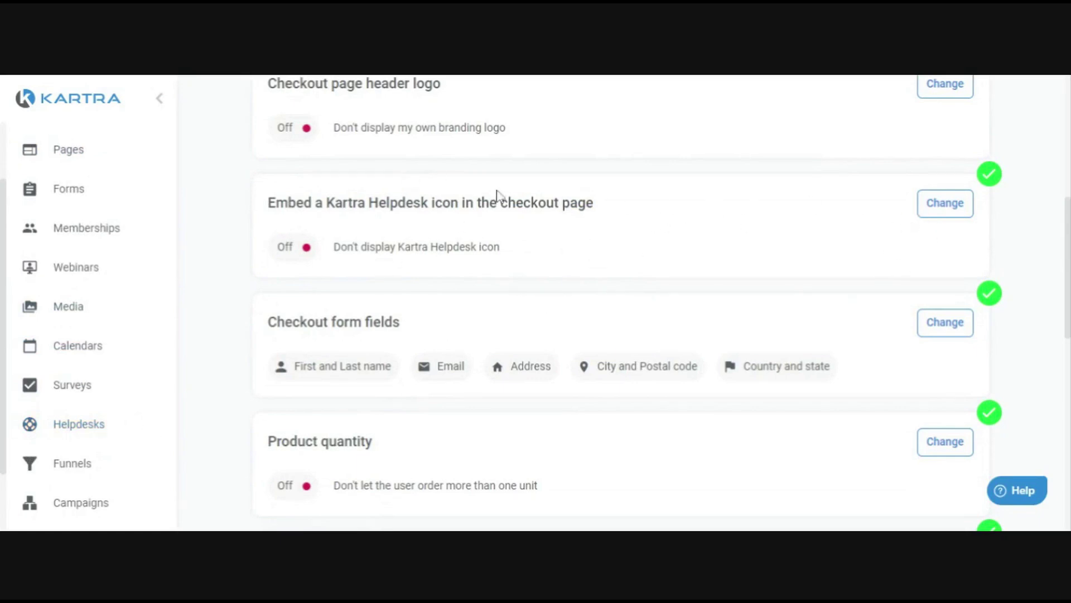
{"action": "scroll", "coordinate": [594, 278], "scroll_direction": "down", "scroll_amount": 2}
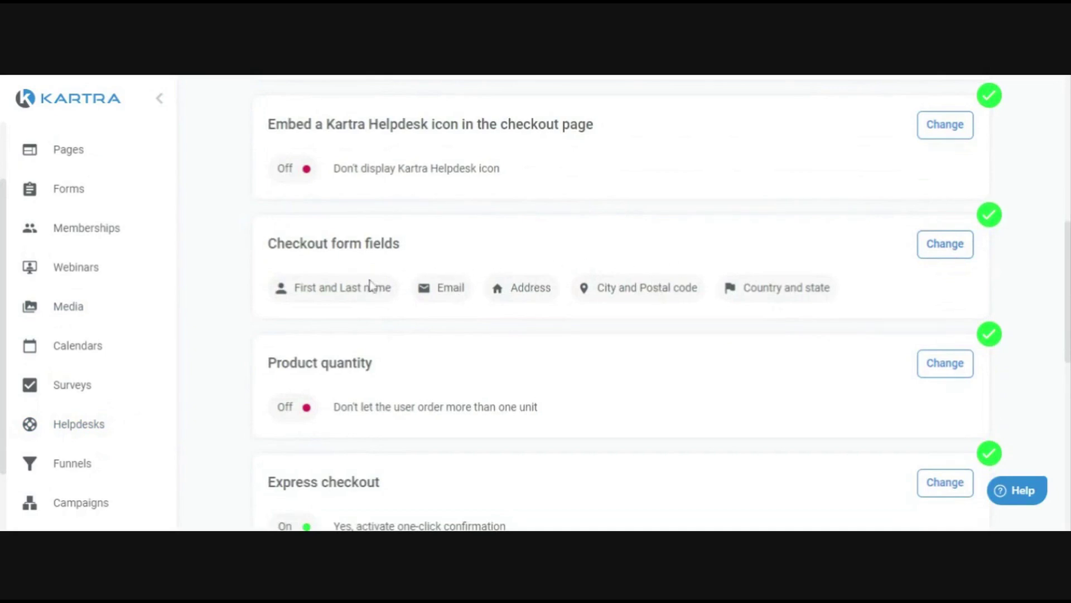
- Open the checkout form fields for editing and examine the existing and custom field options for a new field without adding one
{"action": "left_click", "coordinate": [945, 246]}
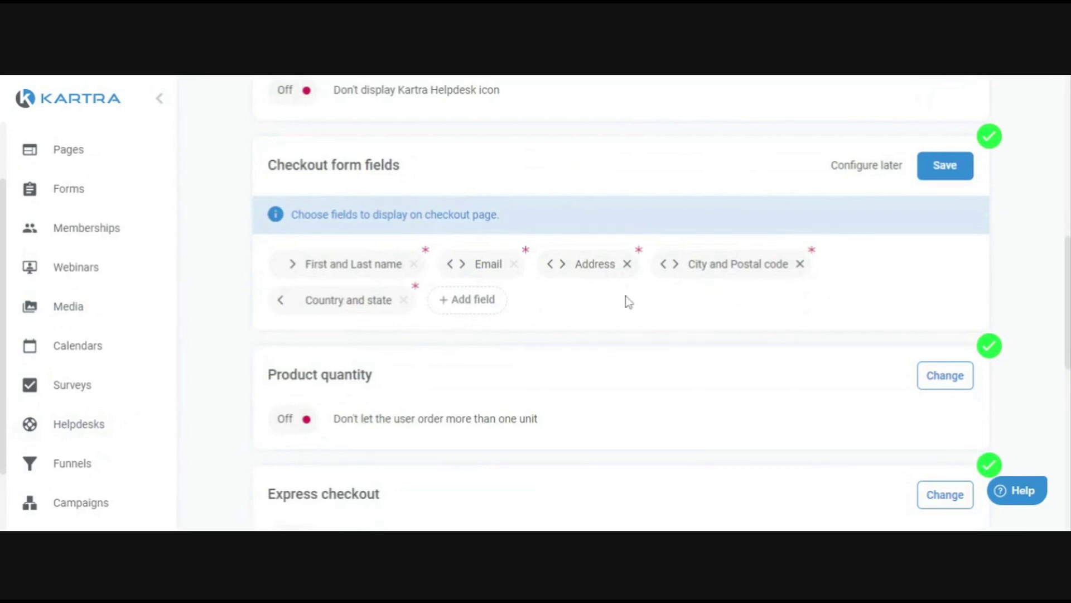
{"action": "scroll", "coordinate": [575, 330], "scroll_direction": "down", "scroll_amount": 1}
{"action": "scroll", "coordinate": [578, 330], "scroll_direction": "up", "scroll_amount": 1}
{"action": "left_click", "coordinate": [504, 311]}
{"action": "left_click", "coordinate": [833, 136]}
{"action": "left_click", "coordinate": [476, 304]}
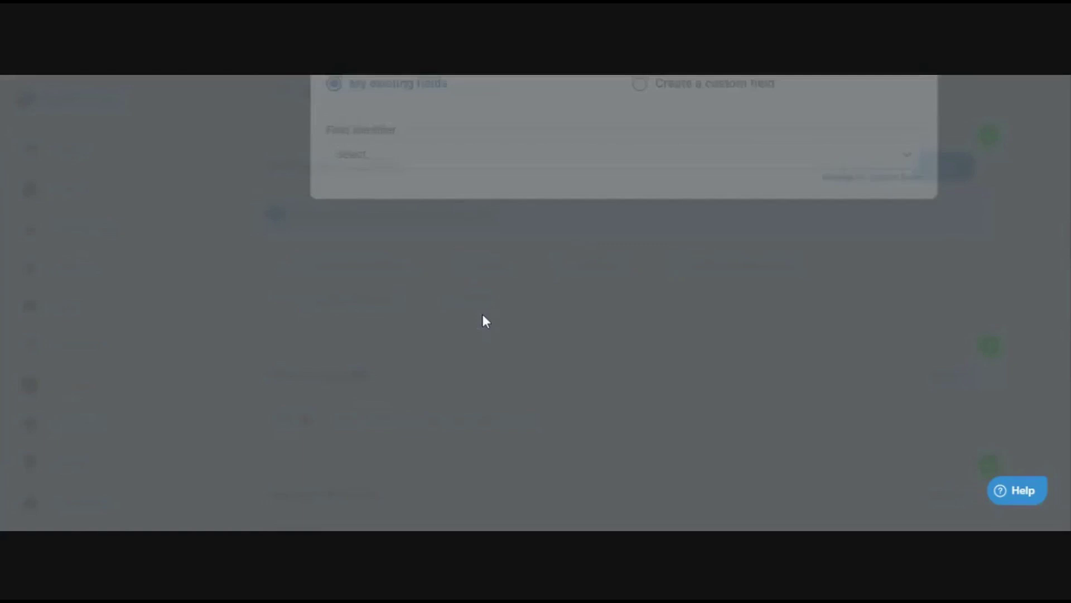
{"action": "left_click", "coordinate": [829, 136]}
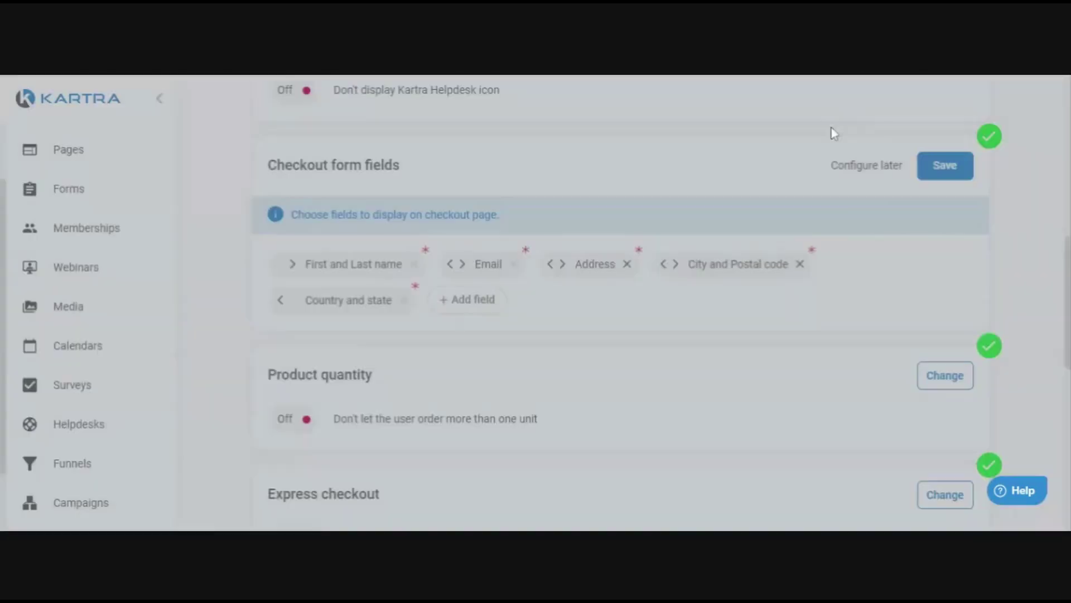
{"action": "left_click", "coordinate": [467, 305]}
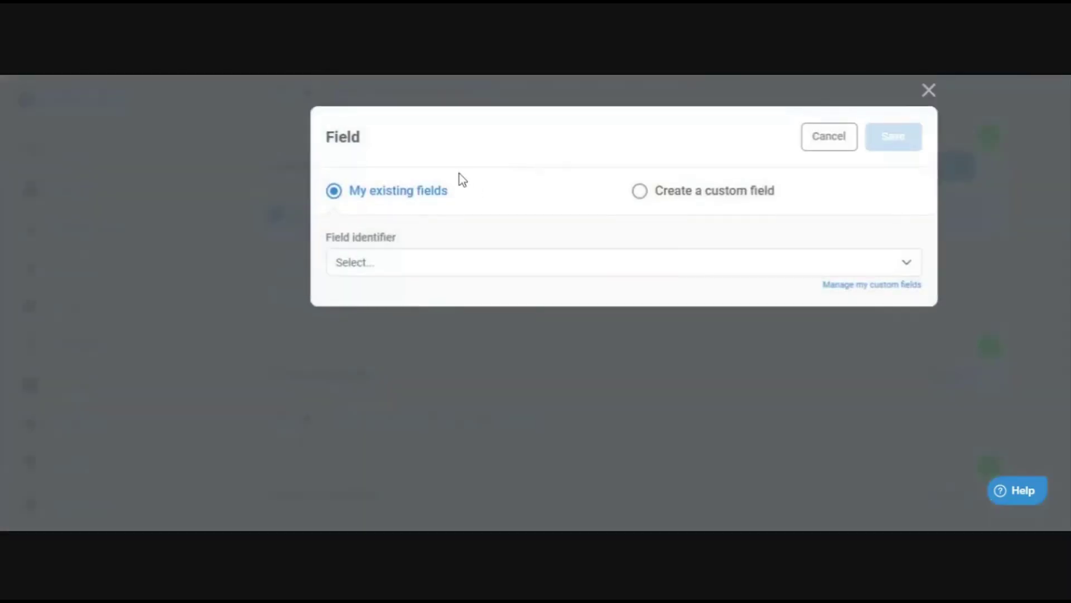
{"action": "left_click", "coordinate": [385, 272]}
{"action": "scroll", "coordinate": [457, 356], "scroll_direction": "down", "scroll_amount": 3}
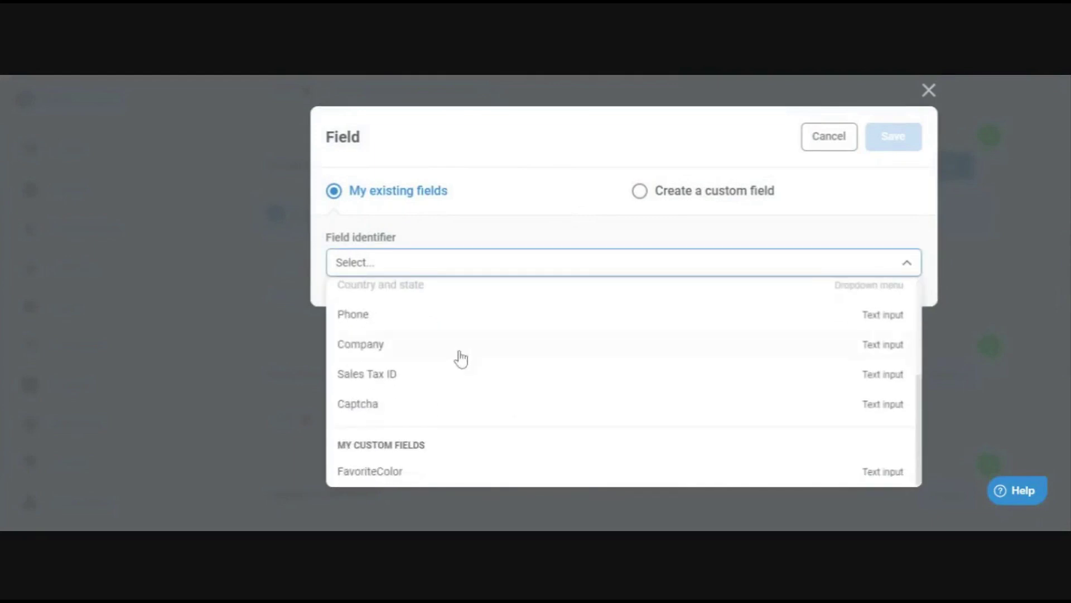
{"action": "left_click", "coordinate": [719, 195]}
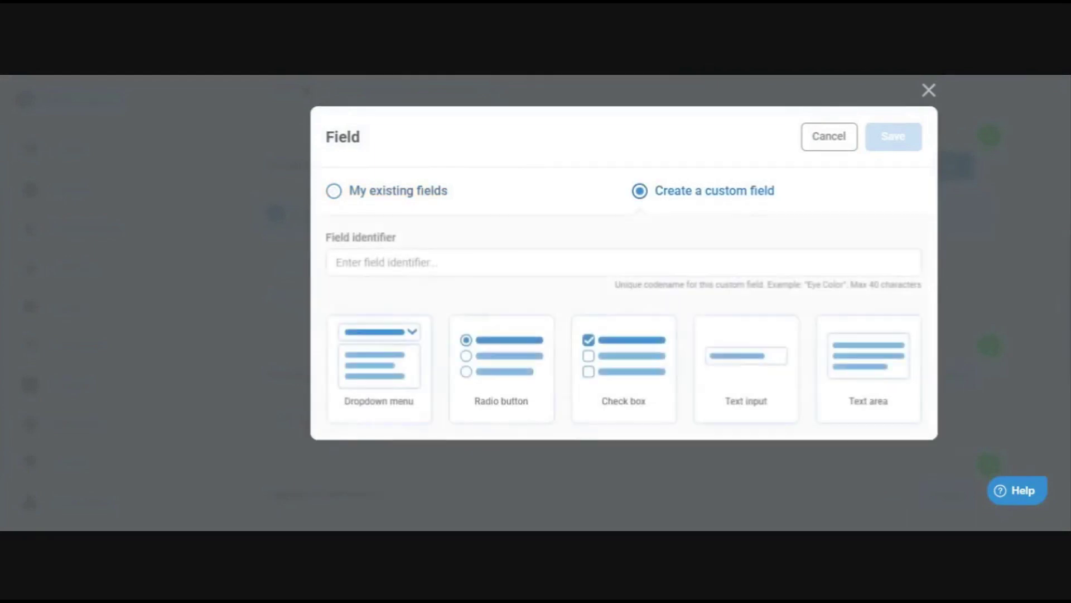
{"action": "left_click", "coordinate": [829, 139]}
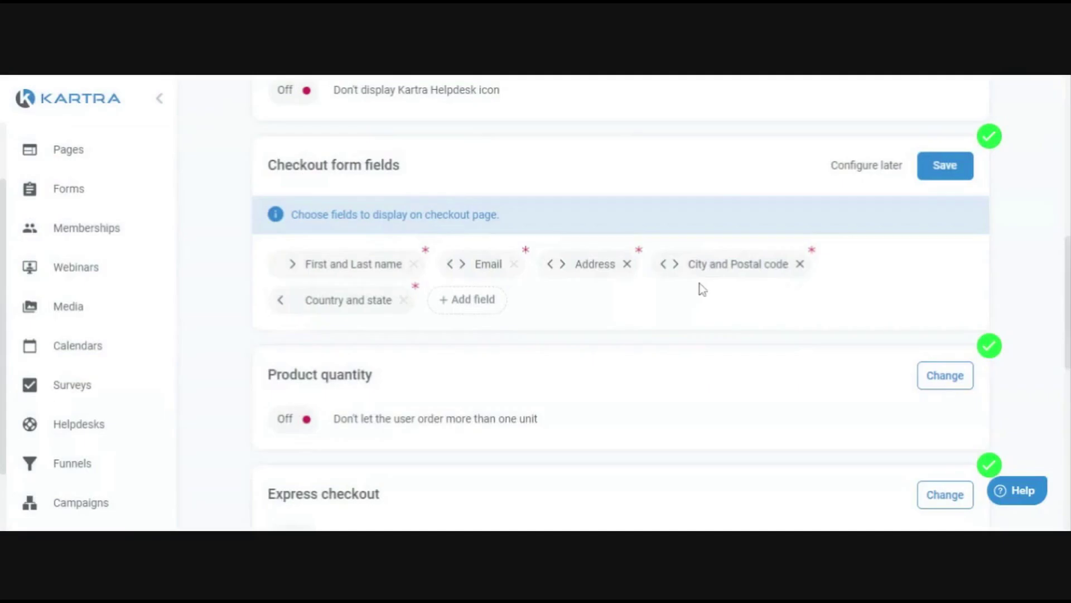
- Try out the existing Phone field and its Mandatory setting, discard it, and save the checkout form fields
{"action": "left_click", "coordinate": [490, 302]}
{"action": "left_click", "coordinate": [660, 192]}
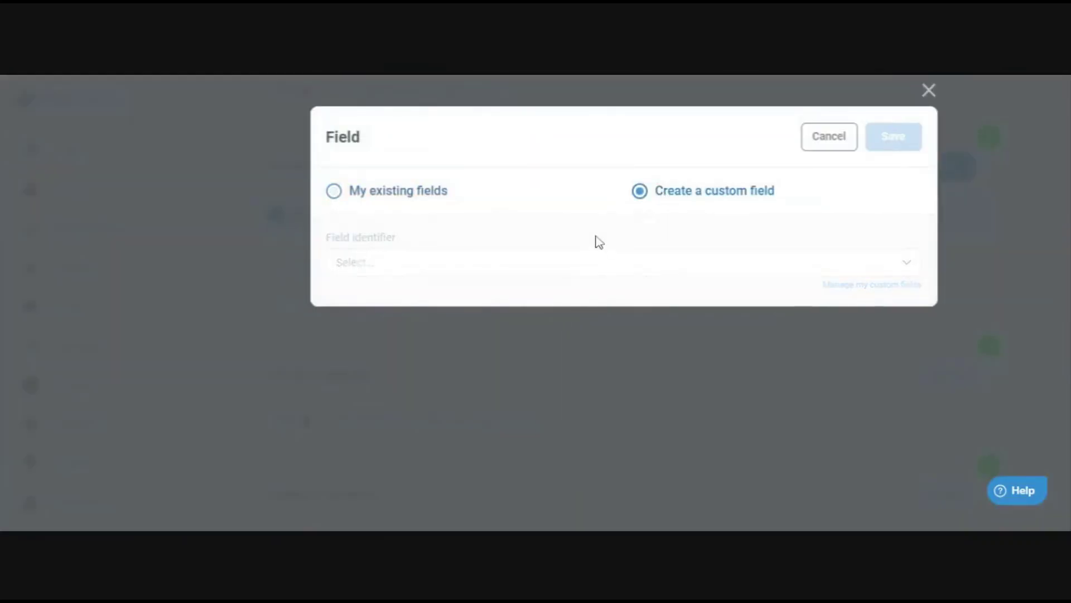
{"action": "left_click", "coordinate": [390, 190]}
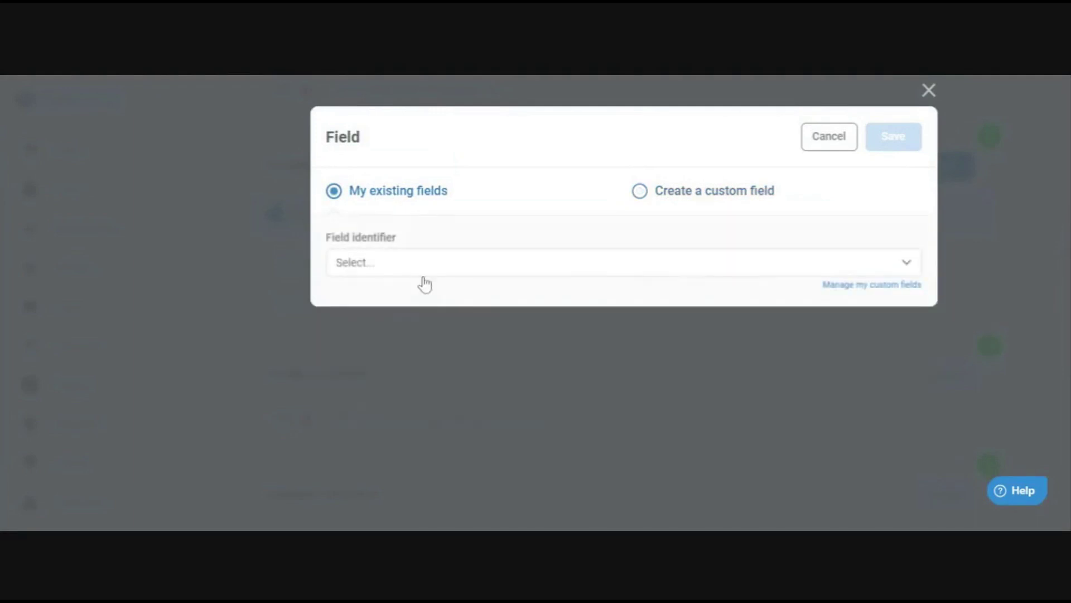
{"action": "left_click", "coordinate": [421, 263]}
{"action": "left_click", "coordinate": [423, 316]}
{"action": "scroll", "coordinate": [688, 315], "scroll_direction": "down", "scroll_amount": 1}
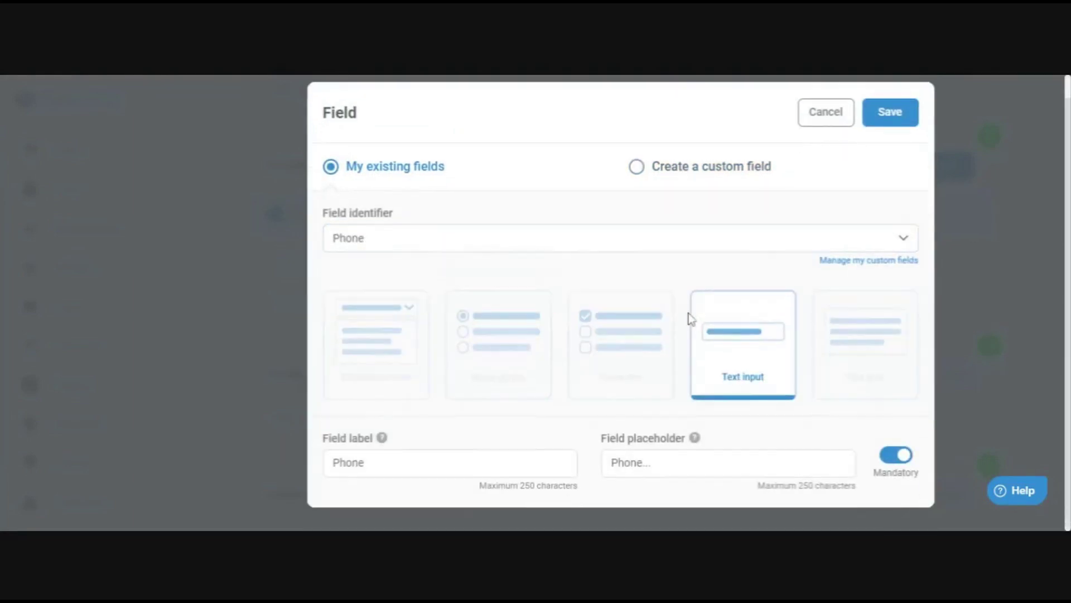
{"action": "left_click", "coordinate": [896, 459]}
{"action": "left_click", "coordinate": [899, 460]}
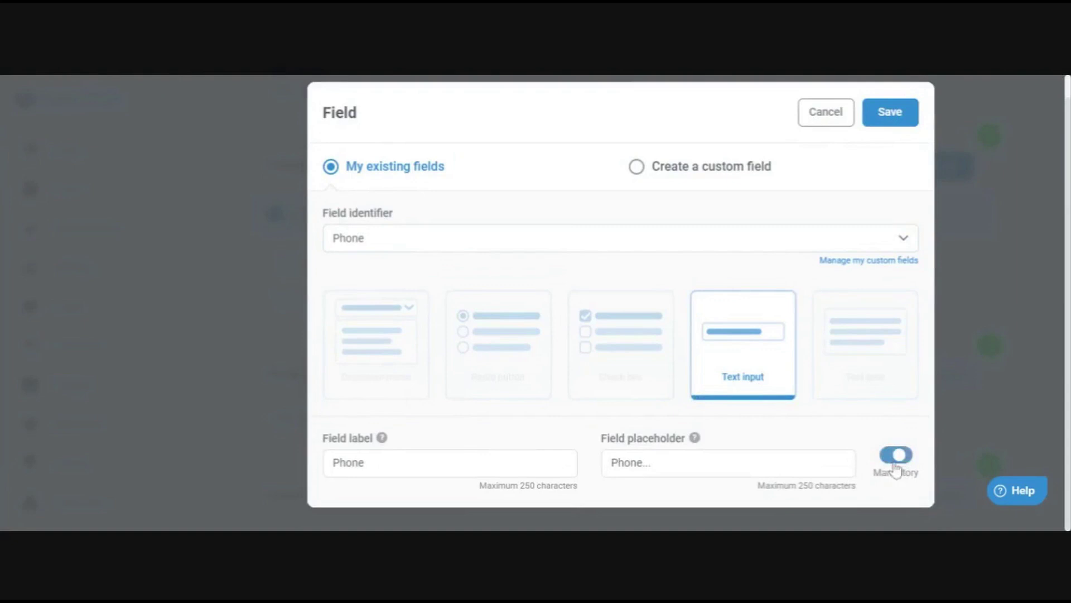
{"action": "left_click", "coordinate": [900, 461]}
{"action": "left_click", "coordinate": [900, 461]}
{"action": "left_click", "coordinate": [838, 114]}
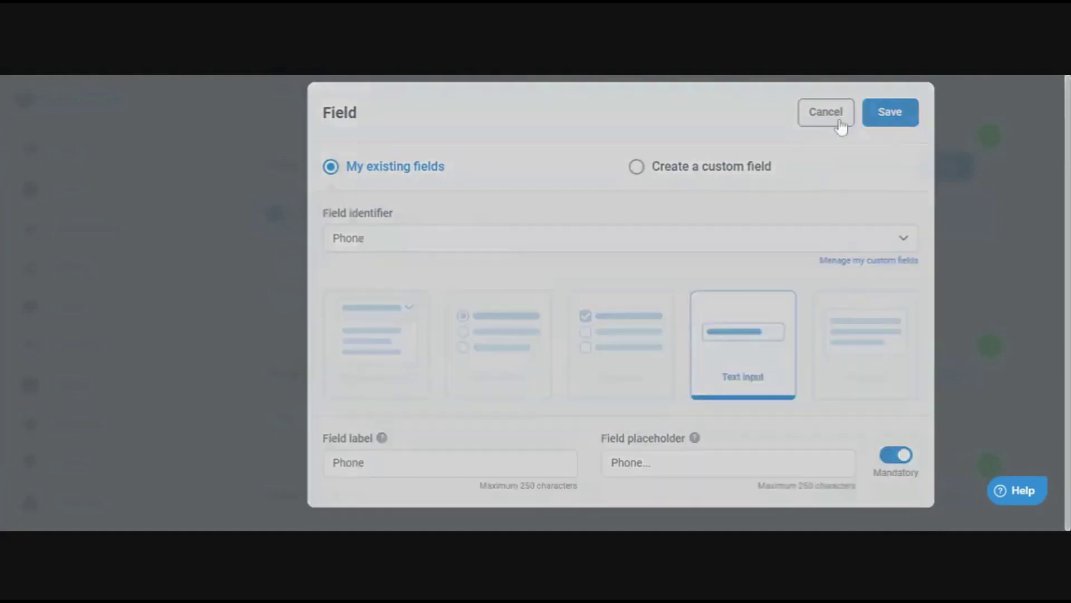
{"action": "left_click", "coordinate": [956, 173]}
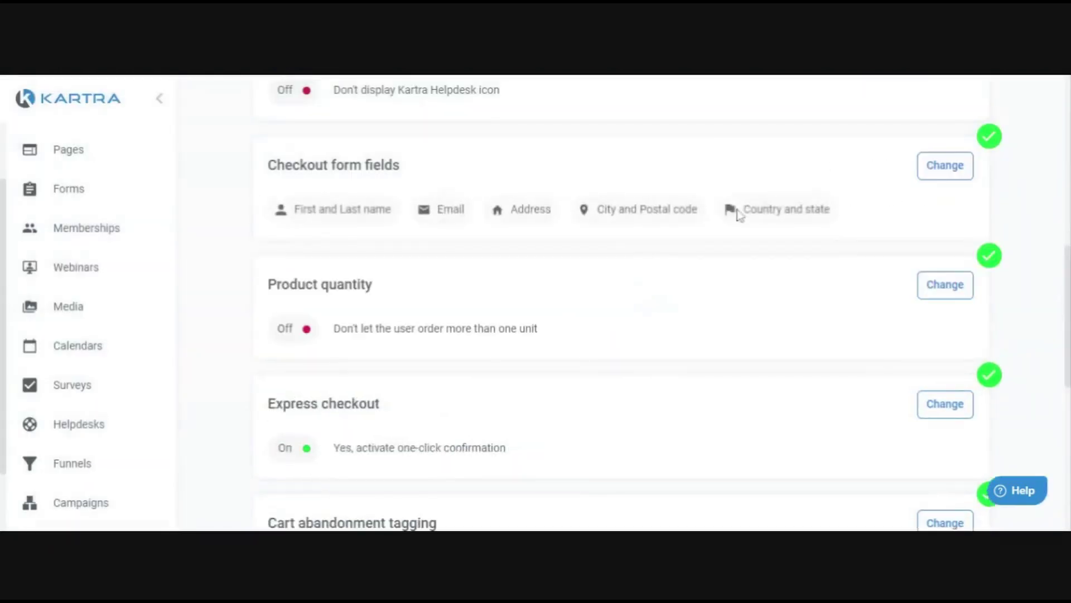
- Try letting customers order up to 5 units, revert to not selling in quantities, and save the product quantity setting
{"action": "scroll", "coordinate": [858, 235], "scroll_direction": "down", "scroll_amount": 2}
{"action": "left_click", "coordinate": [960, 211]}
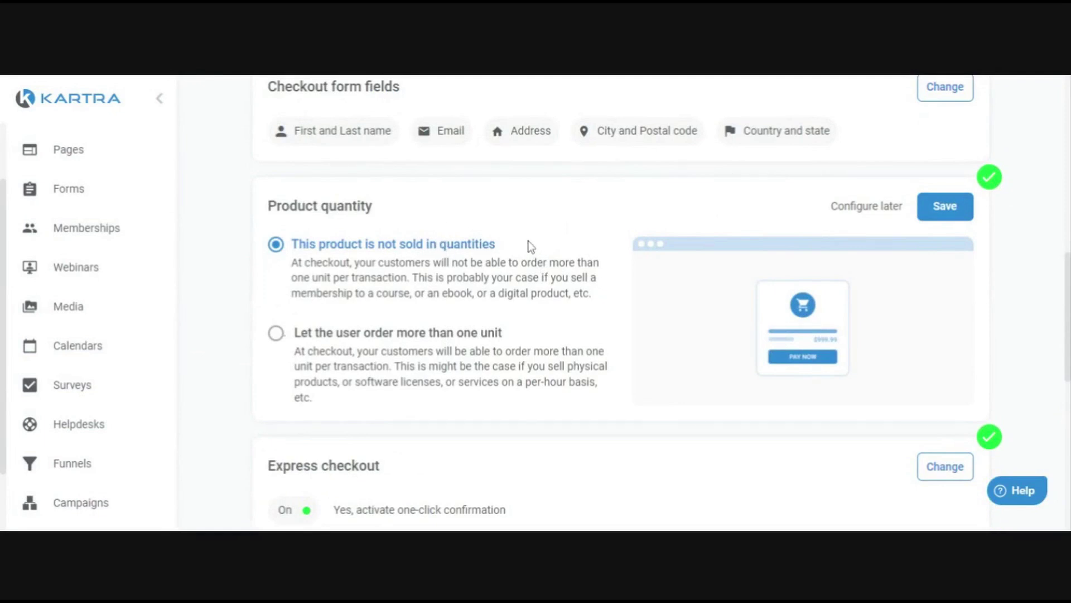
{"action": "left_click", "coordinate": [473, 350]}
{"action": "scroll", "coordinate": [402, 361], "scroll_direction": "down", "scroll_amount": 2}
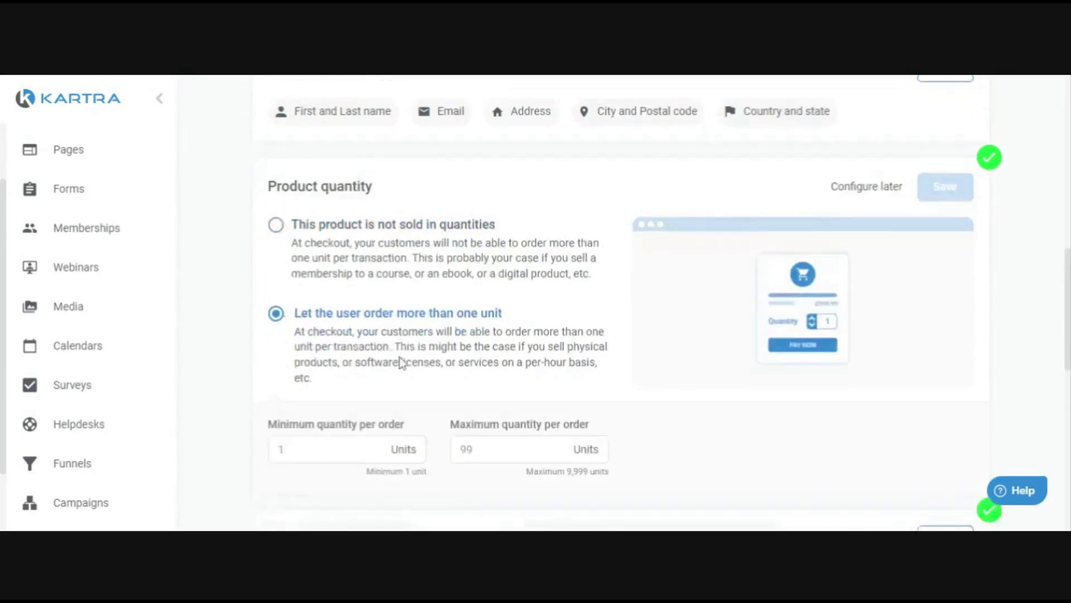
{"action": "left_click", "coordinate": [280, 390]}
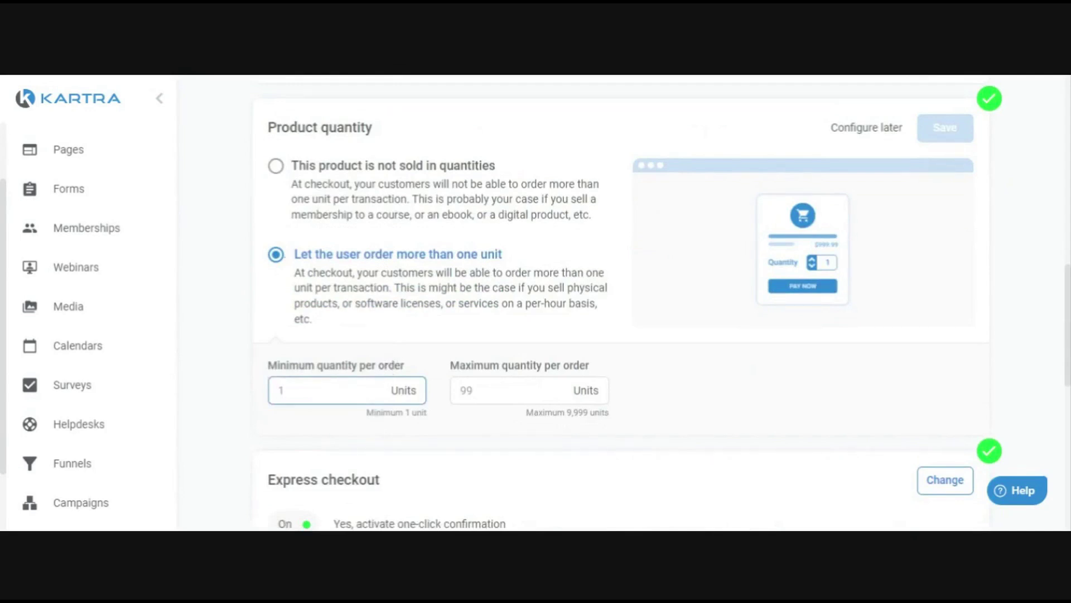
{"action": "left_click", "coordinate": [461, 390]}
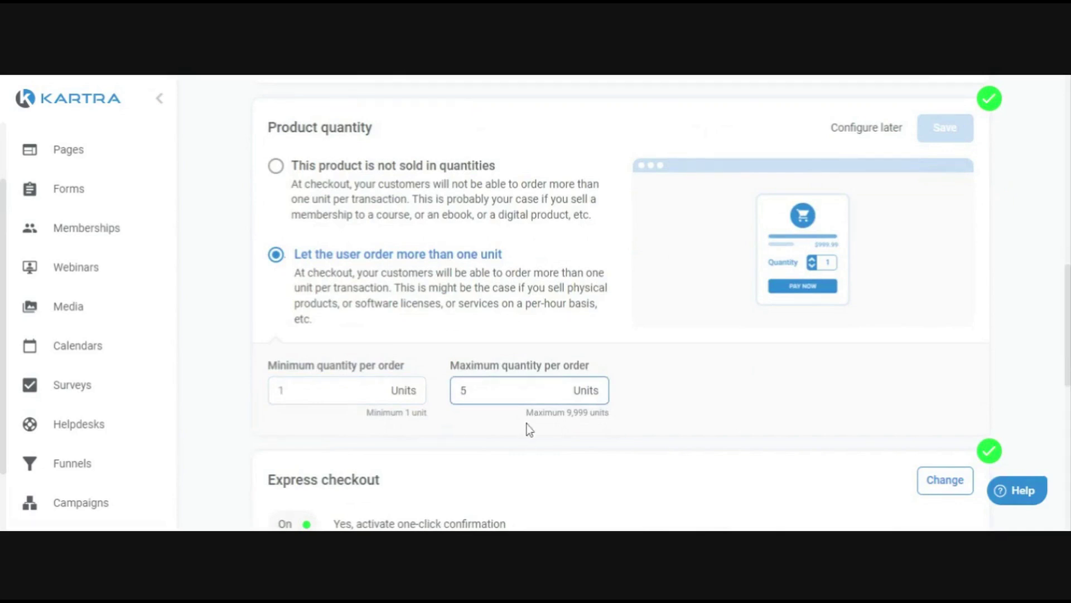
{"action": "left_click", "coordinate": [363, 184]}
{"action": "left_click", "coordinate": [945, 128]}
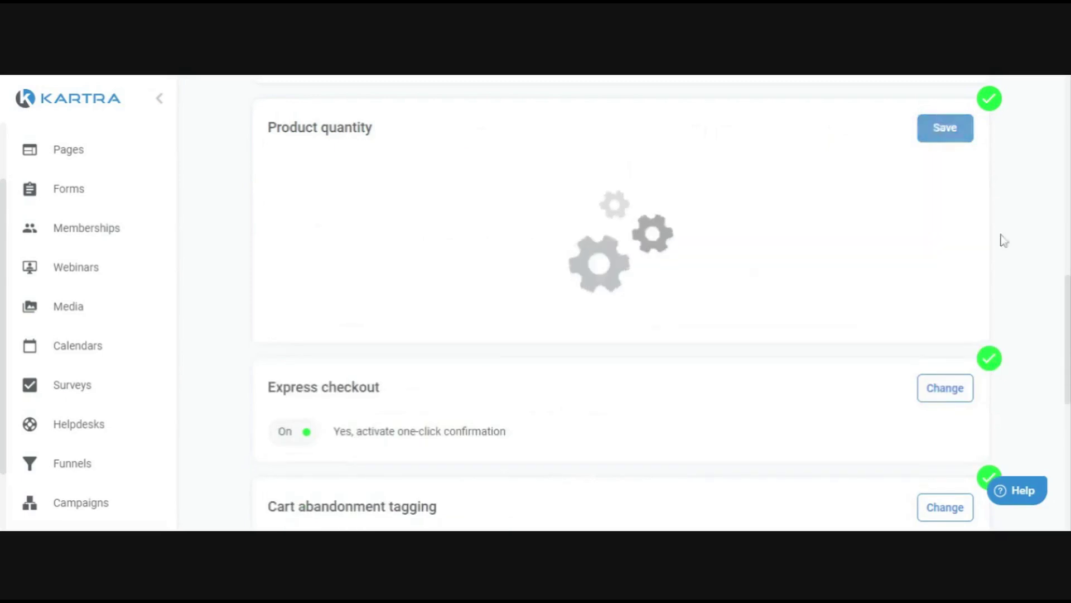
- Compare the full checkout experience with one-click confirmation for express checkout, then keep one-click confirmation and save
{"action": "left_click", "coordinate": [932, 252]}
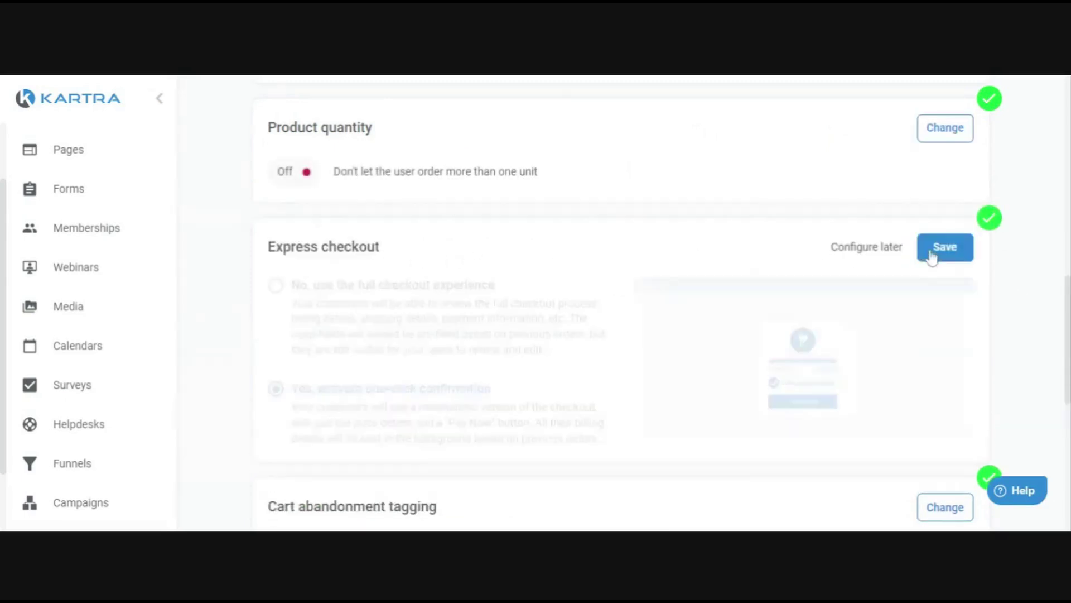
{"action": "scroll", "coordinate": [468, 303], "scroll_direction": "down", "scroll_amount": 1}
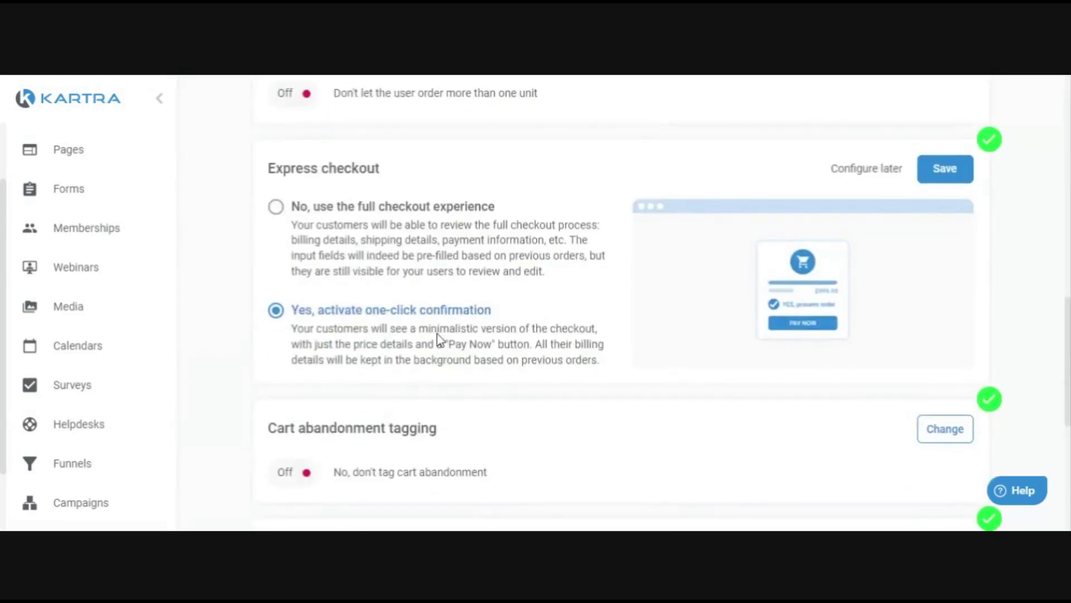
{"action": "scroll", "coordinate": [383, 313], "scroll_direction": "up", "scroll_amount": 1}
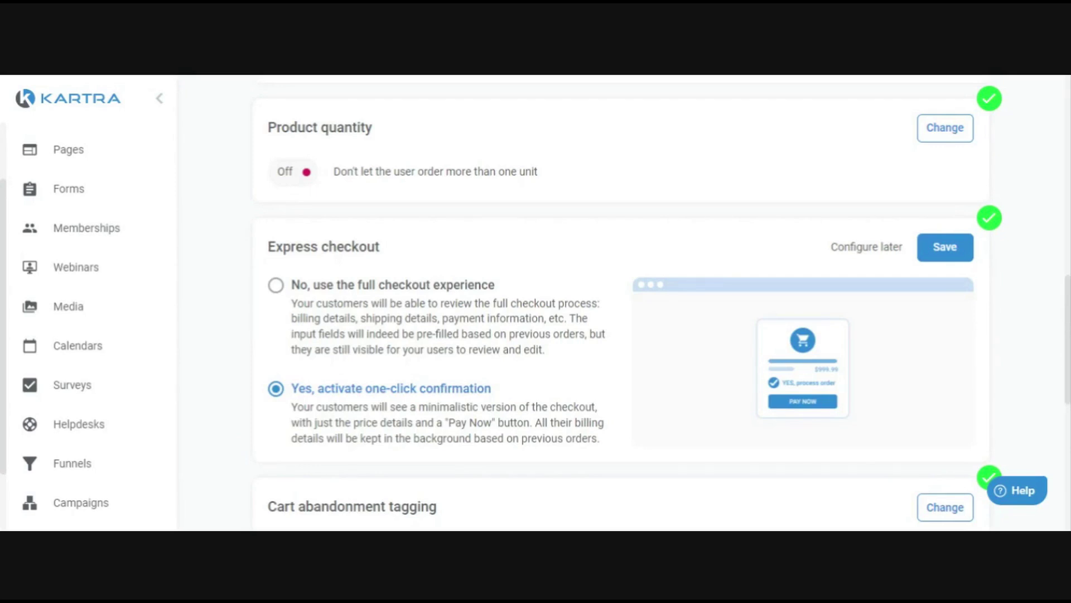
{"action": "left_click", "coordinate": [287, 285]}
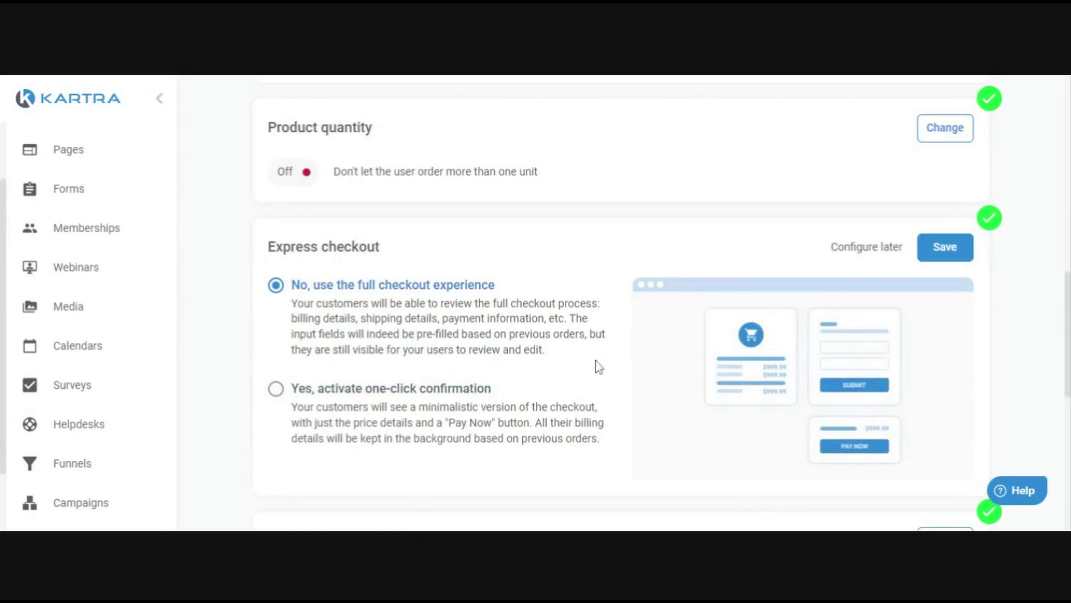
{"action": "left_click", "coordinate": [326, 416]}
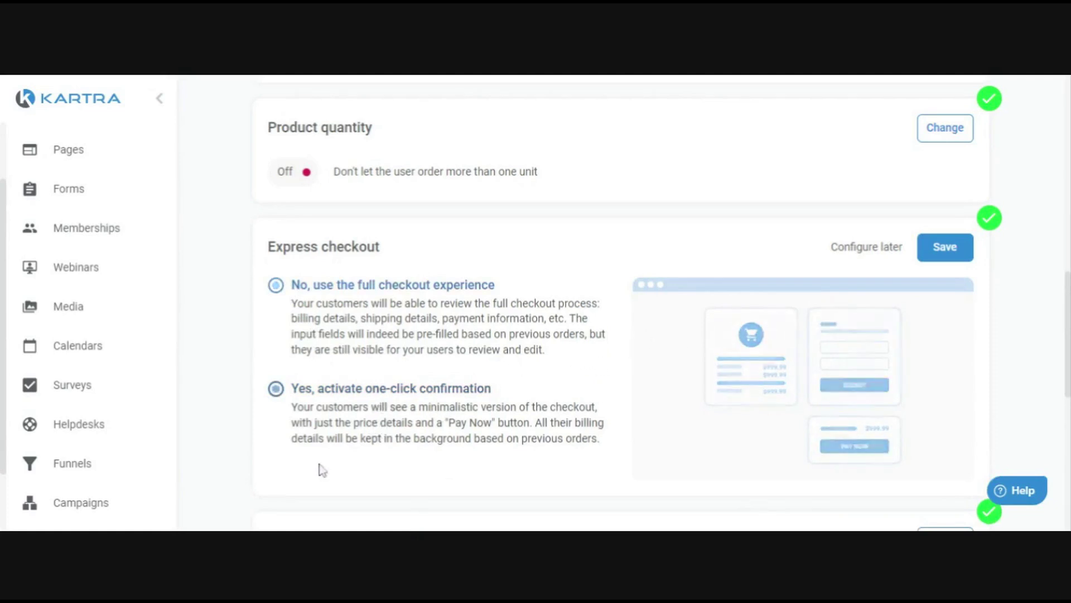
{"action": "scroll", "coordinate": [322, 470], "scroll_direction": "down", "scroll_amount": 3}
{"action": "scroll", "coordinate": [426, 297], "scroll_direction": "up", "scroll_amount": 3}
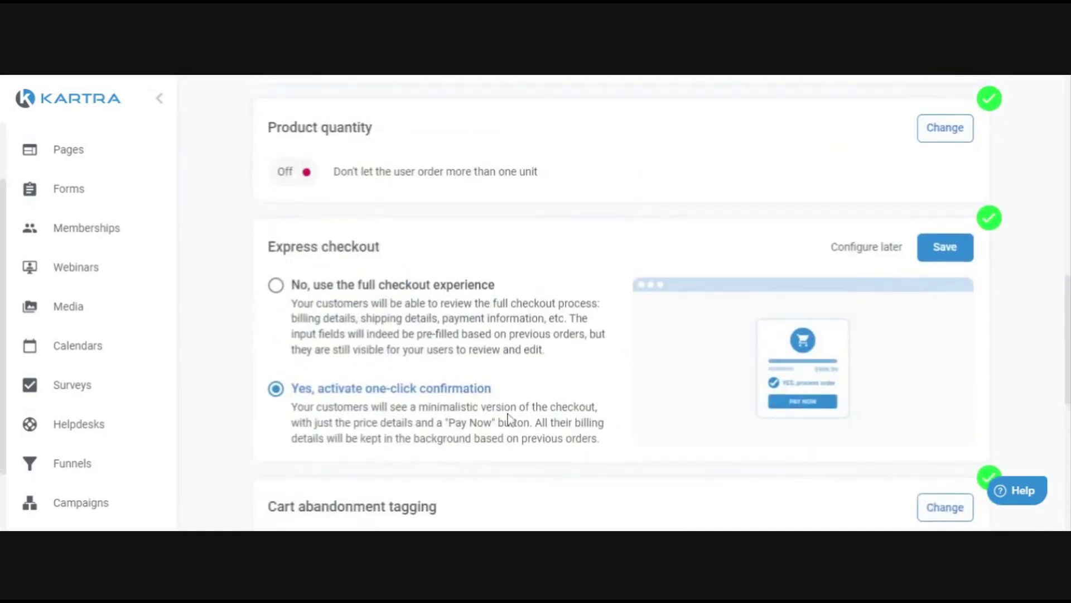
{"action": "left_click", "coordinate": [406, 327]}
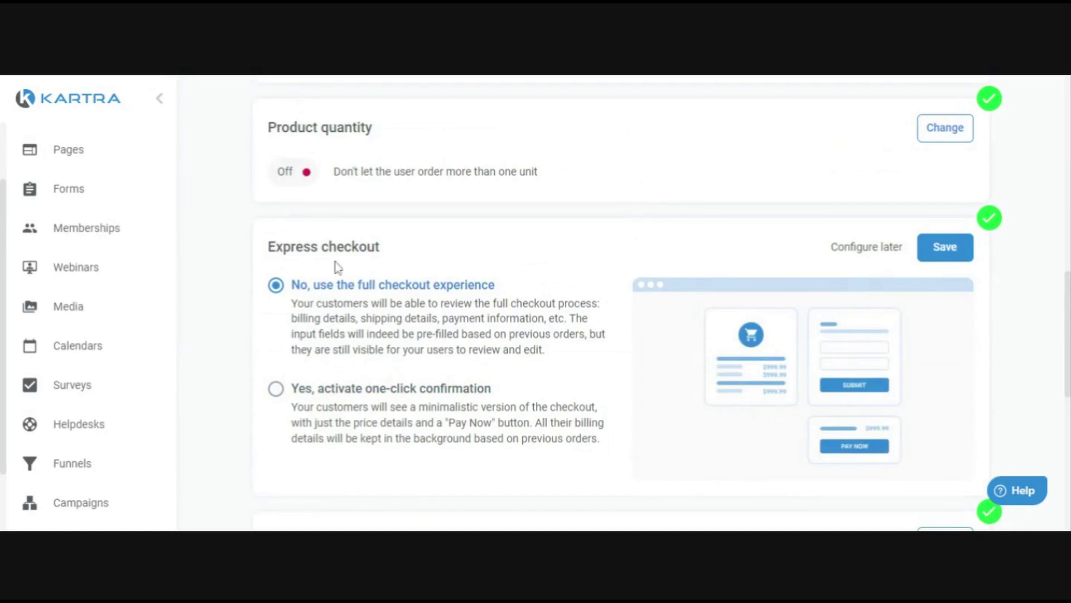
{"action": "left_click", "coordinate": [318, 391]}
{"action": "left_click", "coordinate": [939, 246]}
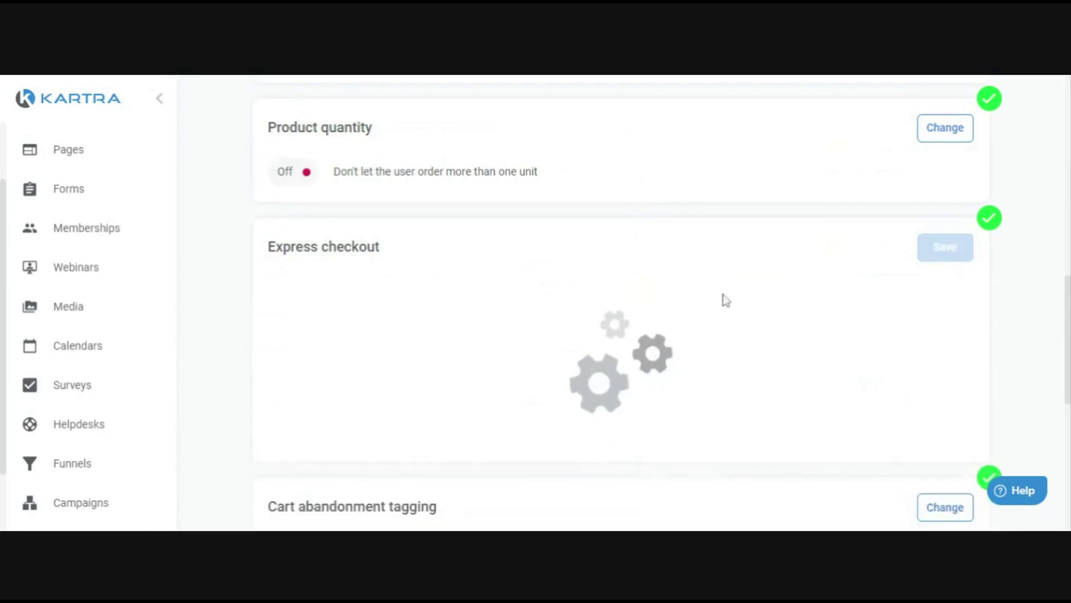
- Try tagging visitors who abandon the cart, revert to not tagging them, and save the cart abandonment setting
{"action": "scroll", "coordinate": [681, 282], "scroll_direction": "down", "scroll_amount": 3}
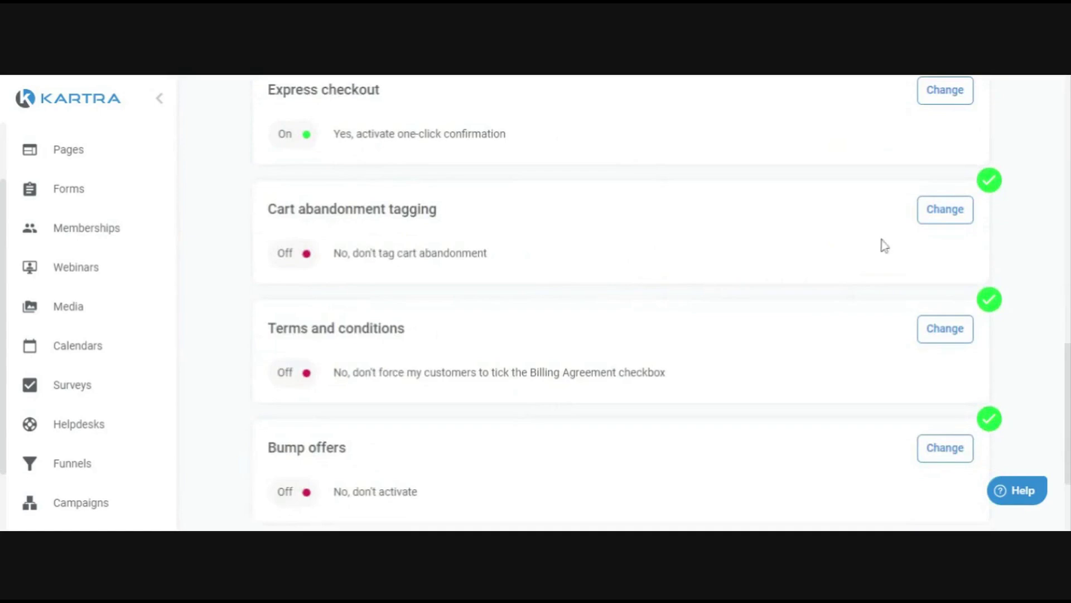
{"action": "left_click", "coordinate": [937, 219]}
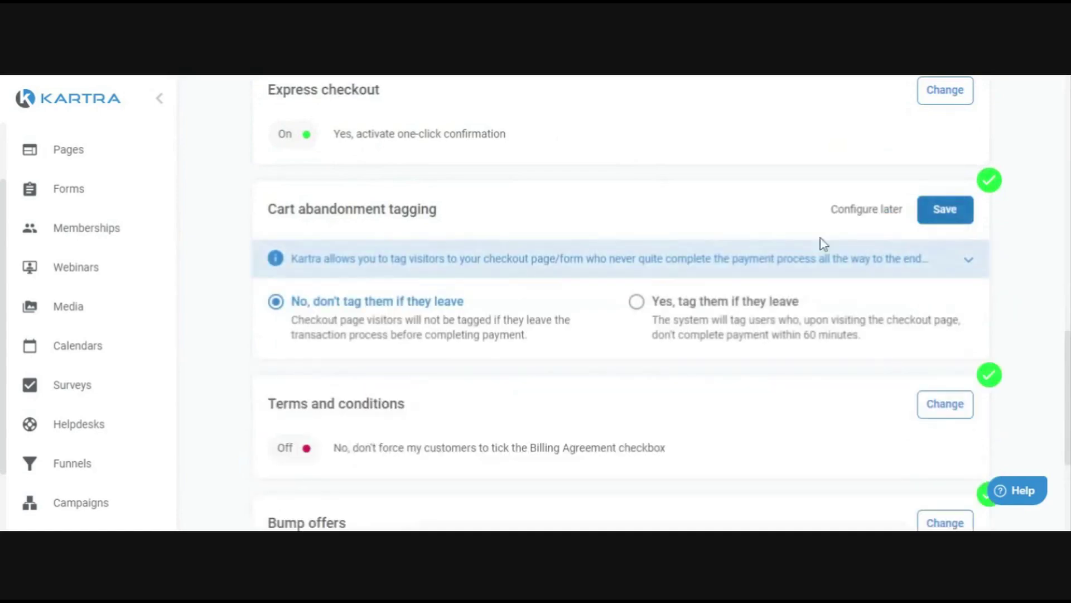
{"action": "left_click", "coordinate": [684, 305]}
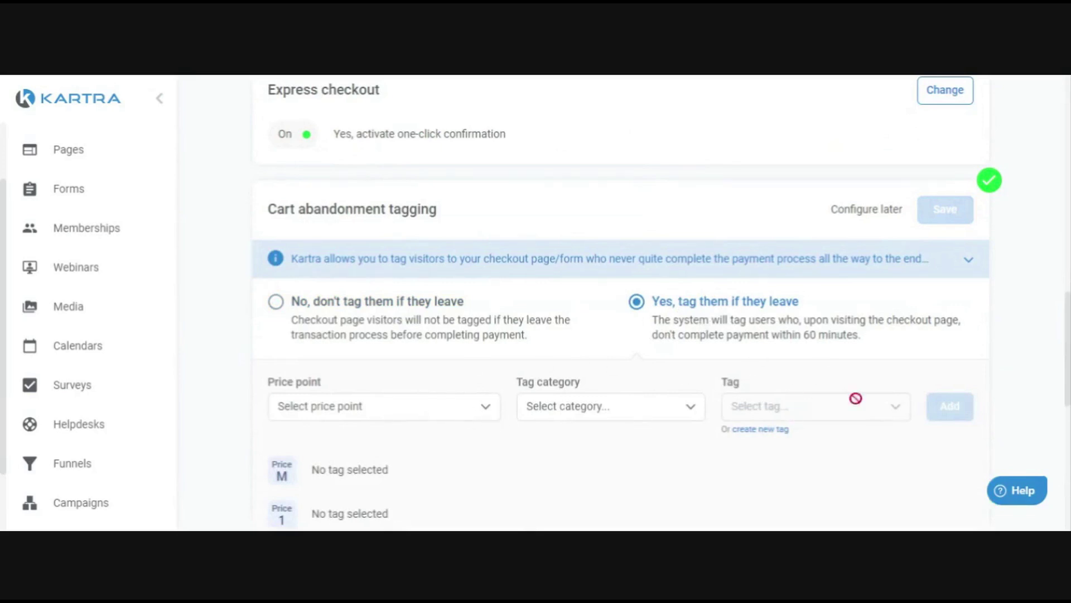
{"action": "left_click", "coordinate": [460, 338]}
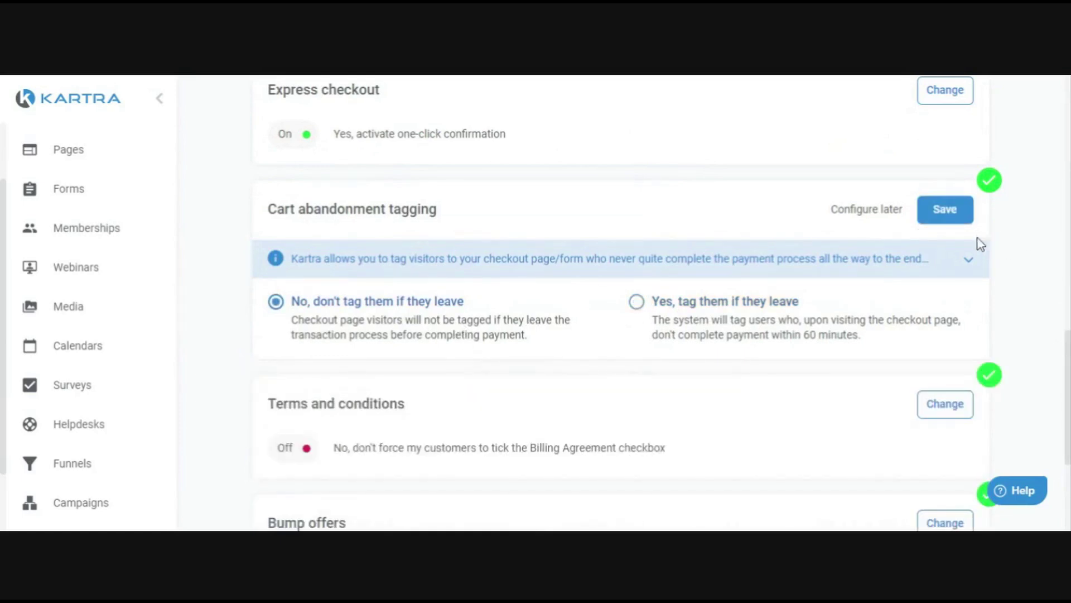
{"action": "left_click", "coordinate": [965, 218]}
- Try requiring customers to agree to the terms and conditions, and examine the shared terms label and billing terms fields
{"action": "scroll", "coordinate": [536, 224], "scroll_direction": "down", "scroll_amount": 3}
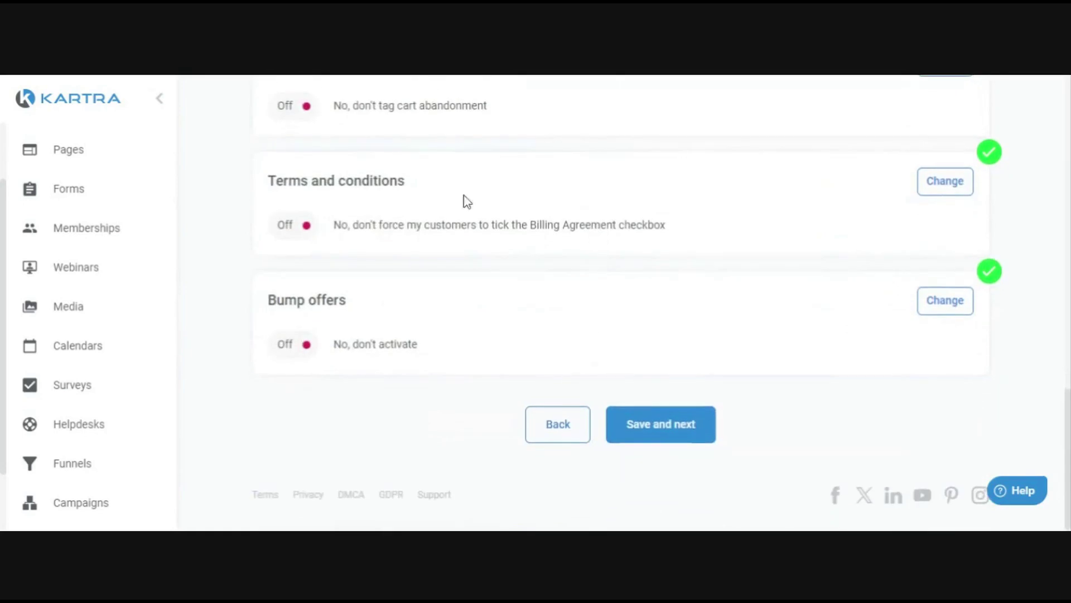
{"action": "left_click", "coordinate": [941, 184]}
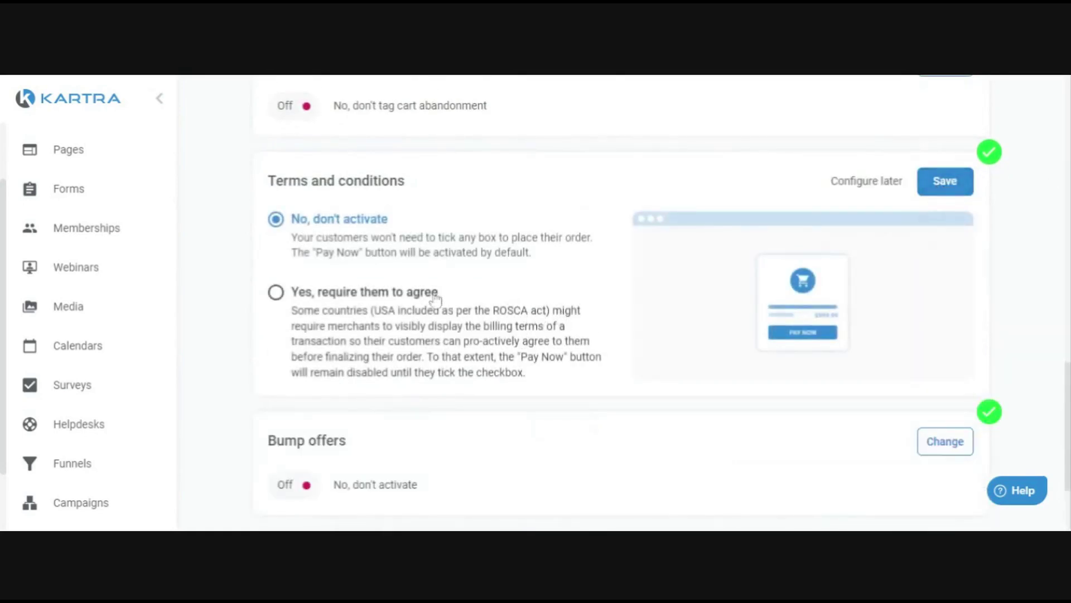
{"action": "left_click", "coordinate": [416, 303]}
{"action": "scroll", "coordinate": [485, 346], "scroll_direction": "down", "scroll_amount": 2}
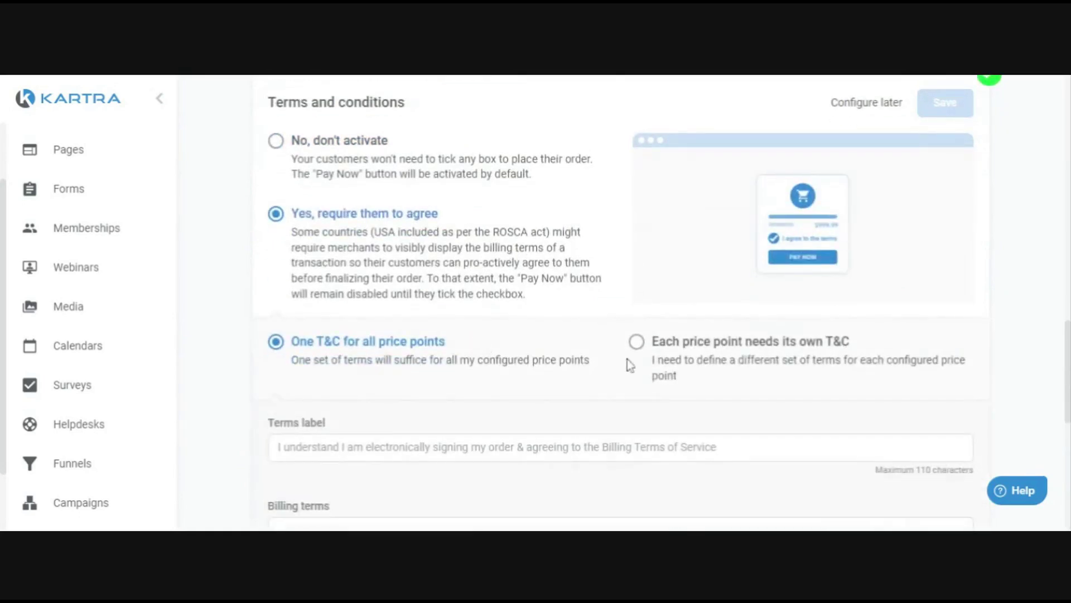
{"action": "left_click", "coordinate": [603, 446]}
{"action": "scroll", "coordinate": [602, 446], "scroll_direction": "down", "scroll_amount": 3}
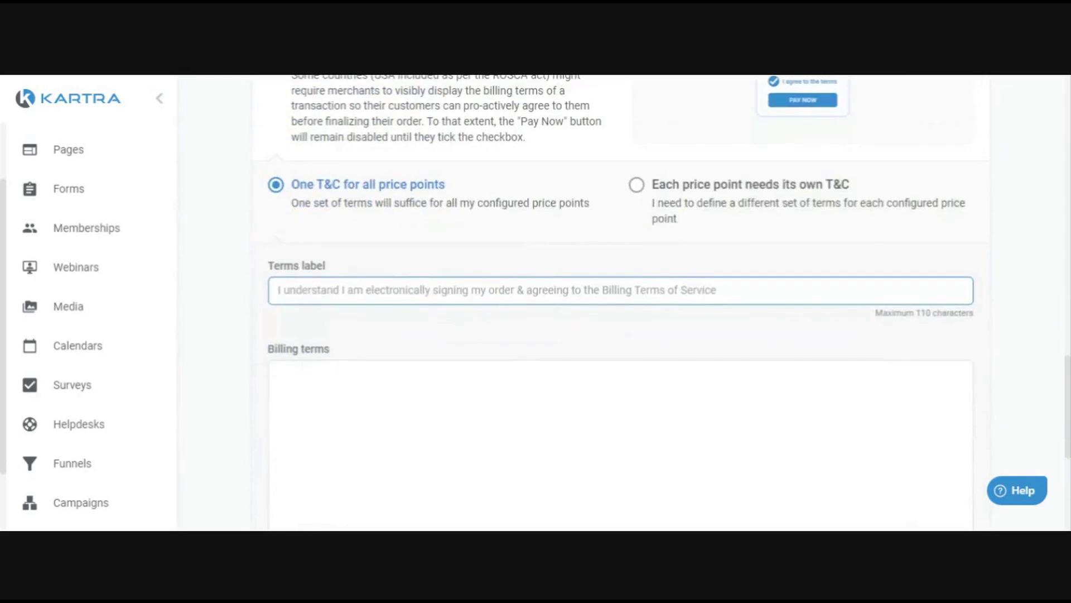
{"action": "left_click", "coordinate": [280, 372]}
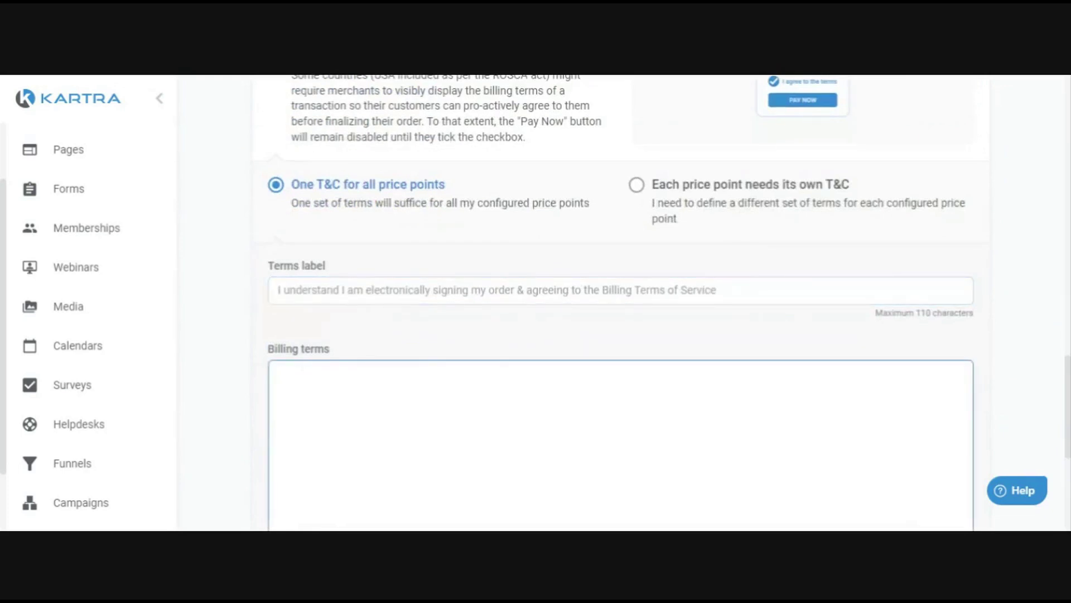
{"action": "scroll", "coordinate": [495, 351], "scroll_direction": "up", "scroll_amount": 3}
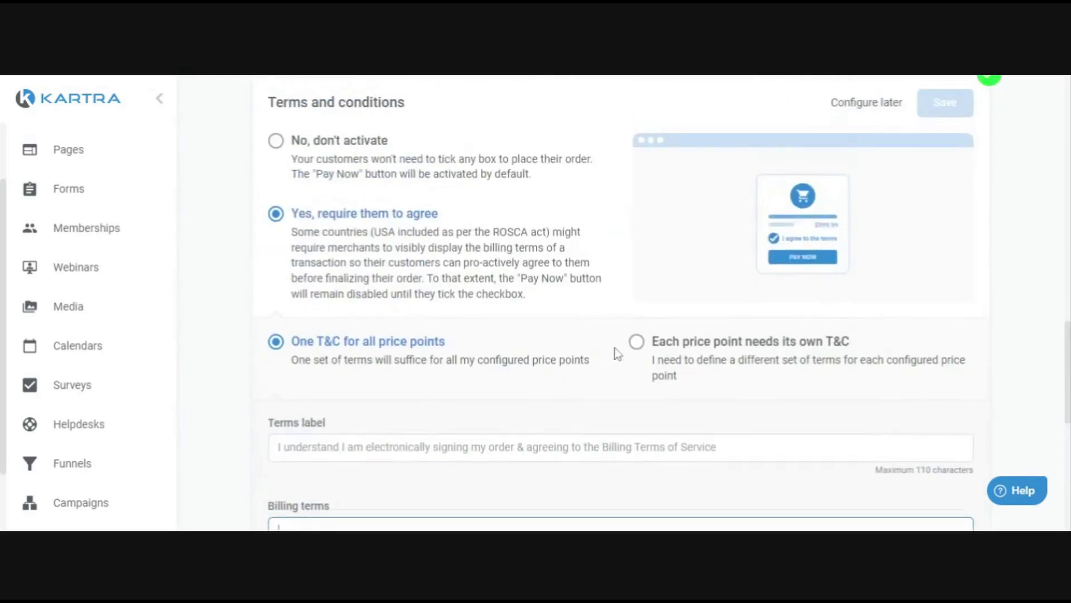
- Try giving each price point its own T&C, then switch back to one T&C for all price points
{"action": "left_click", "coordinate": [675, 358]}
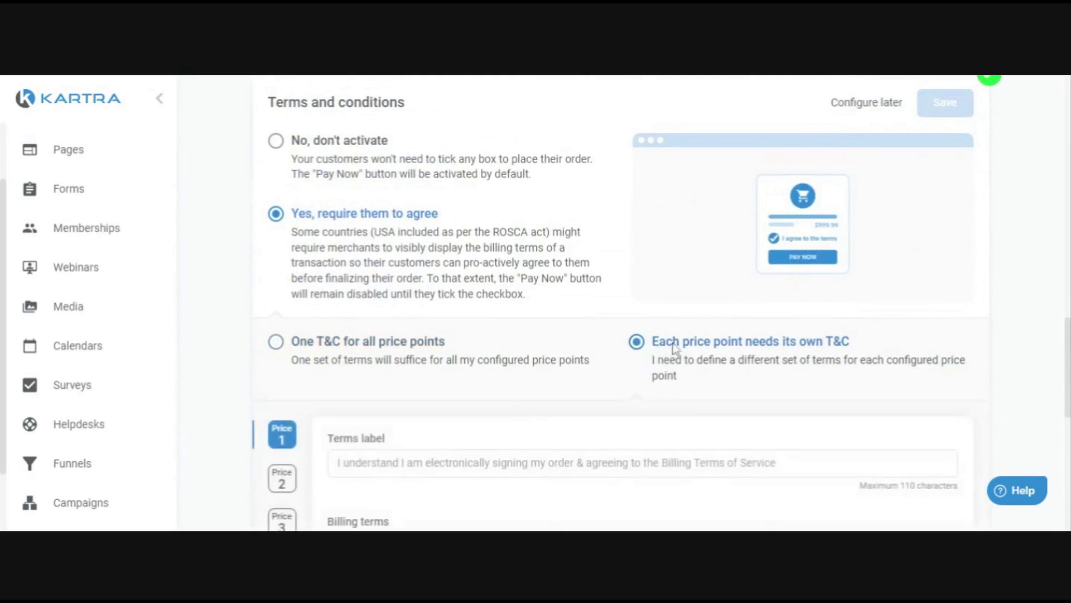
{"action": "scroll", "coordinate": [728, 362], "scroll_direction": "down", "scroll_amount": 3}
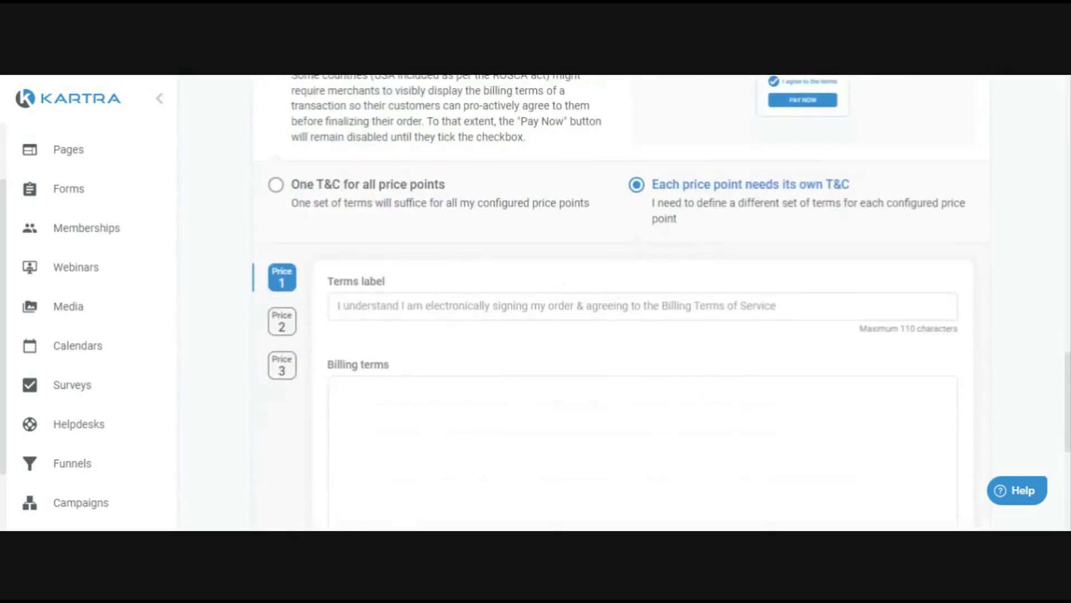
{"action": "left_click", "coordinate": [365, 231]}
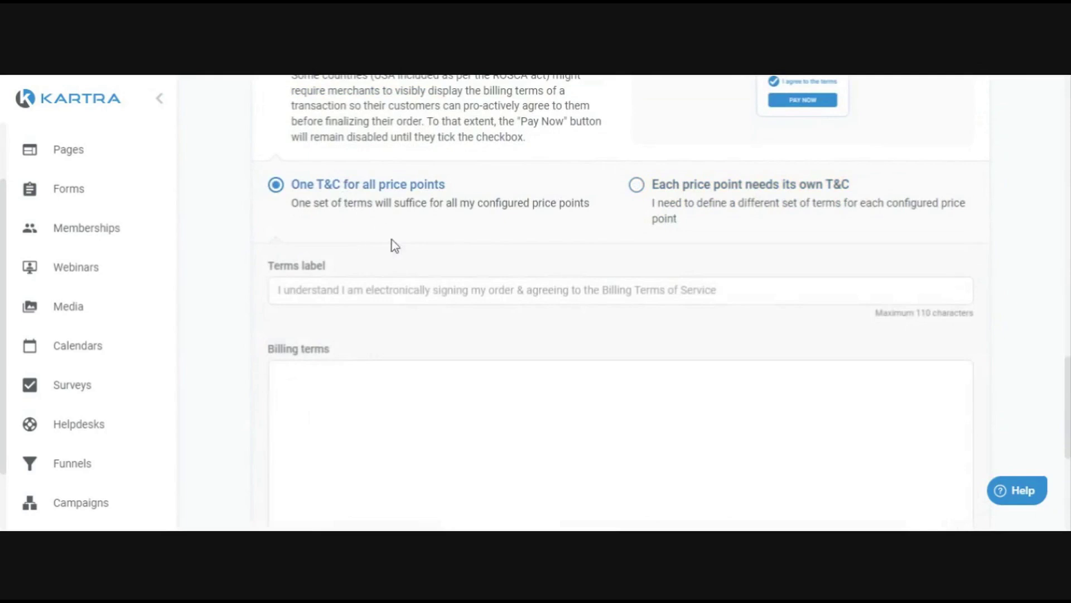
- Review the terms label and billing terms fields of the single T&C without filling them in
{"action": "scroll", "coordinate": [534, 473], "scroll_direction": "down", "scroll_amount": 3}
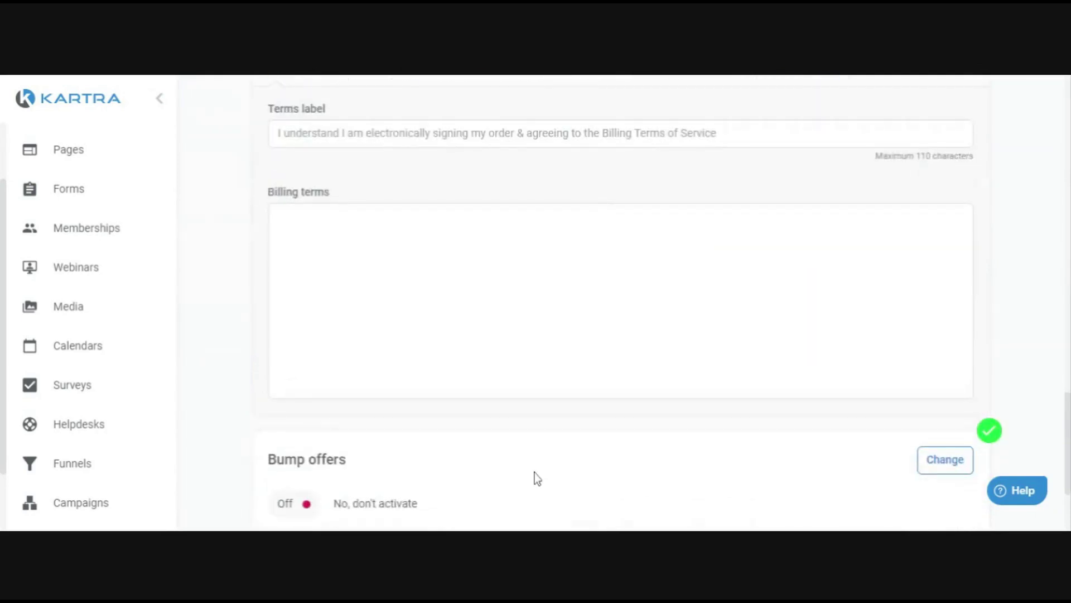
{"action": "scroll", "coordinate": [587, 452], "scroll_direction": "up", "scroll_amount": 2}
{"action": "left_click", "coordinate": [279, 211]}
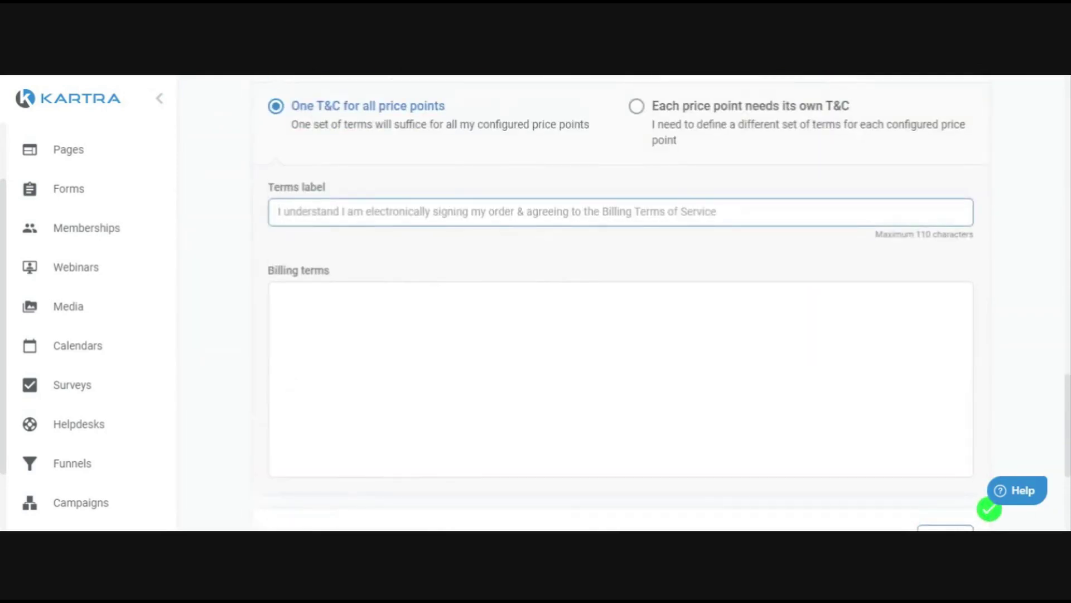
{"action": "left_click", "coordinate": [415, 290]}
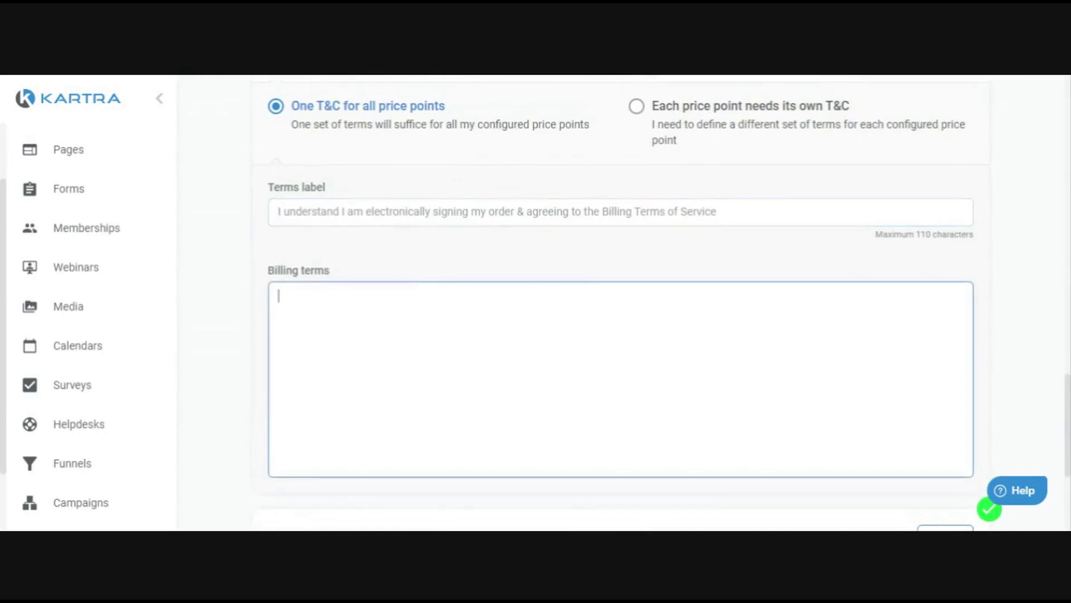
{"action": "scroll", "coordinate": [534, 350], "scroll_direction": "down", "scroll_amount": 3}
{"action": "scroll", "coordinate": [601, 336], "scroll_direction": "up", "scroll_amount": 4}
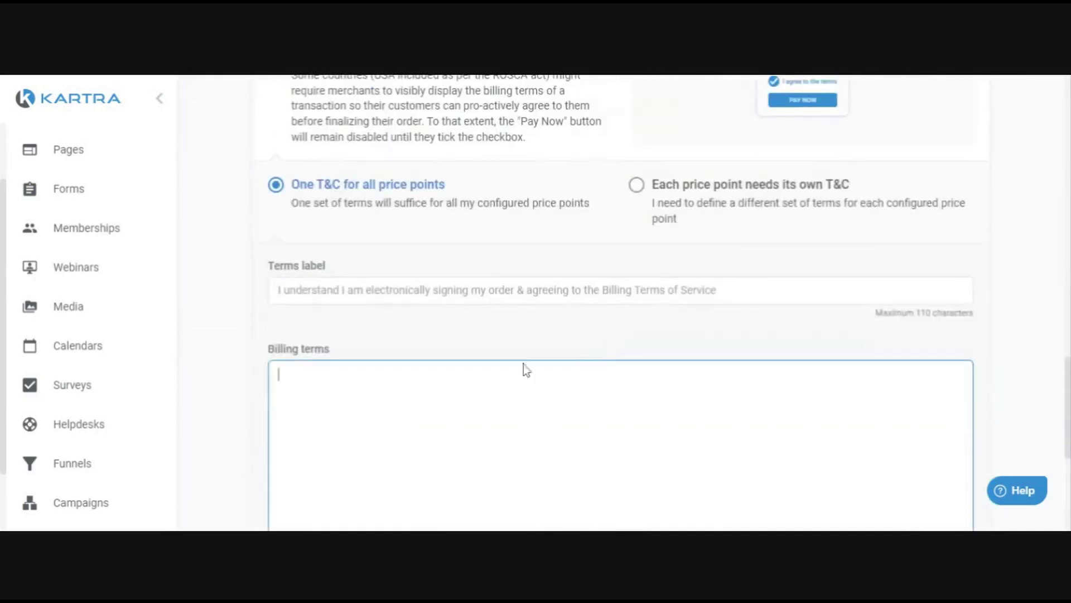
{"action": "scroll", "coordinate": [619, 306], "scroll_direction": "down", "scroll_amount": 2}
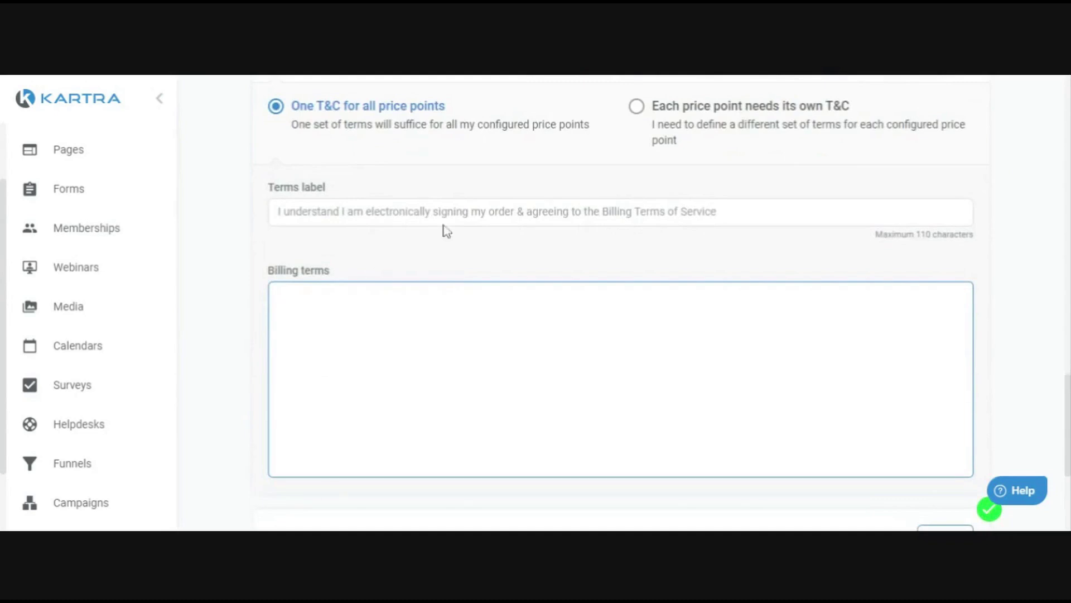
{"action": "scroll", "coordinate": [643, 266], "scroll_direction": "up", "scroll_amount": 3}
{"action": "scroll", "coordinate": [565, 271], "scroll_direction": "up", "scroll_amount": 3}
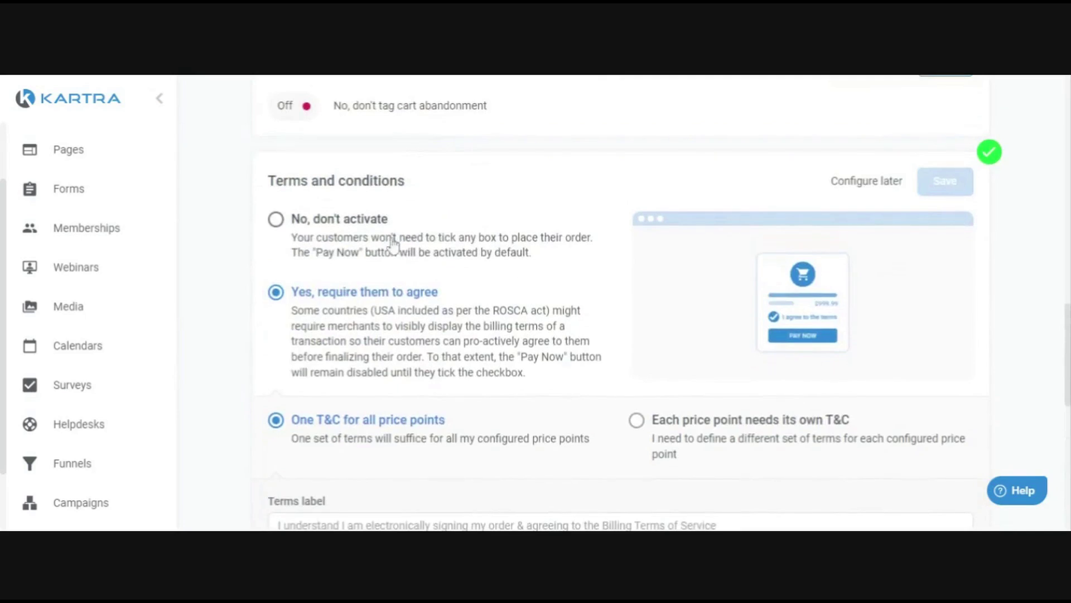
- Set the terms and conditions back to not activated and save the setting
{"action": "left_click", "coordinate": [395, 241]}
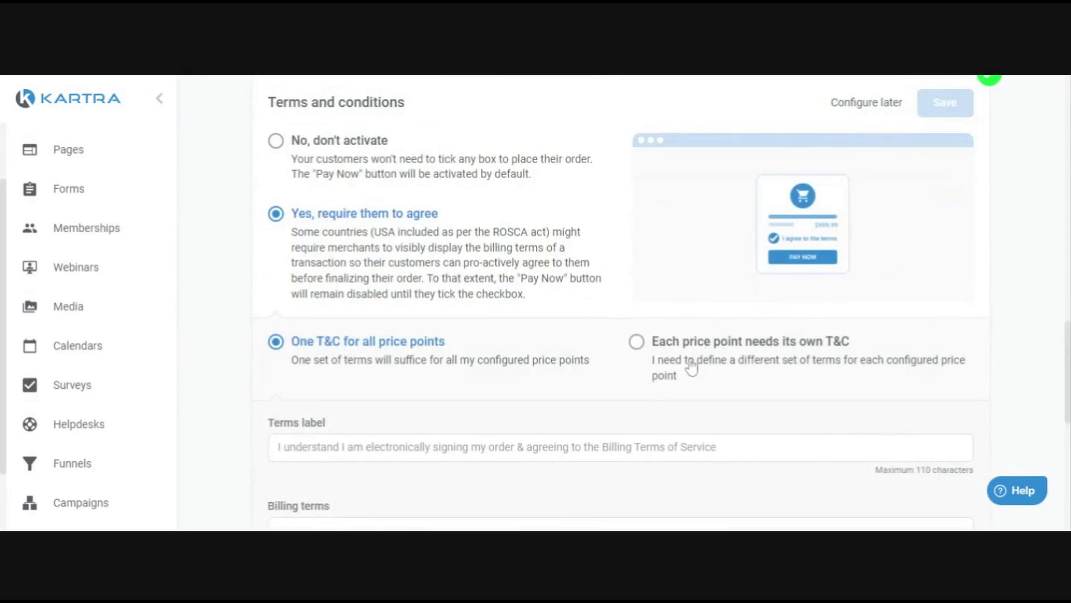
{"action": "left_click", "coordinate": [408, 174]}
{"action": "left_click", "coordinate": [945, 102]}
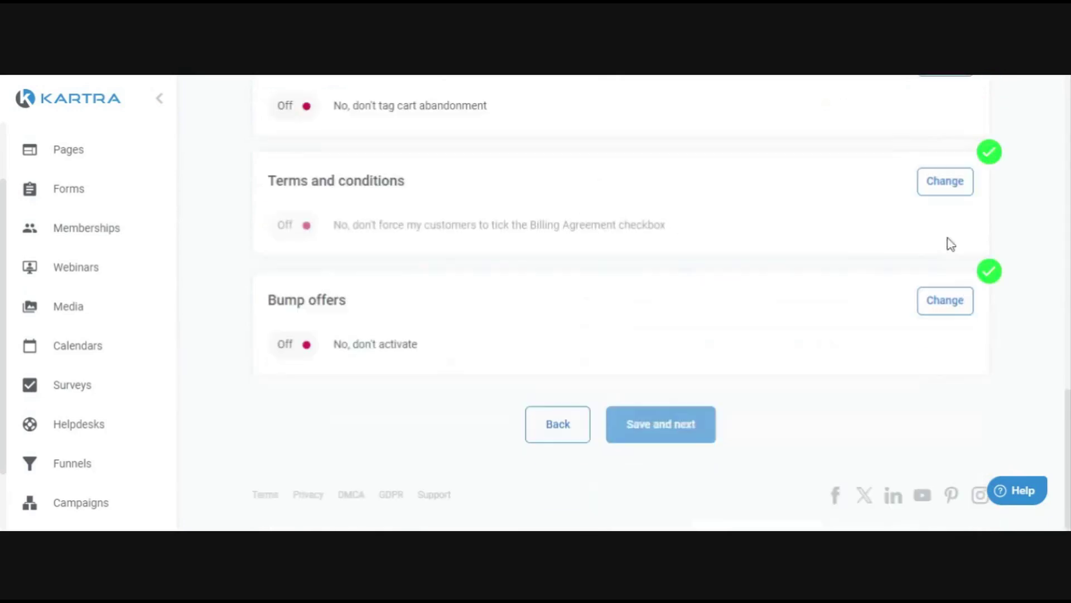
- Try activating the offer bump for the checkout page and turn on a bump offer for price point 1
{"action": "left_click", "coordinate": [955, 309]}
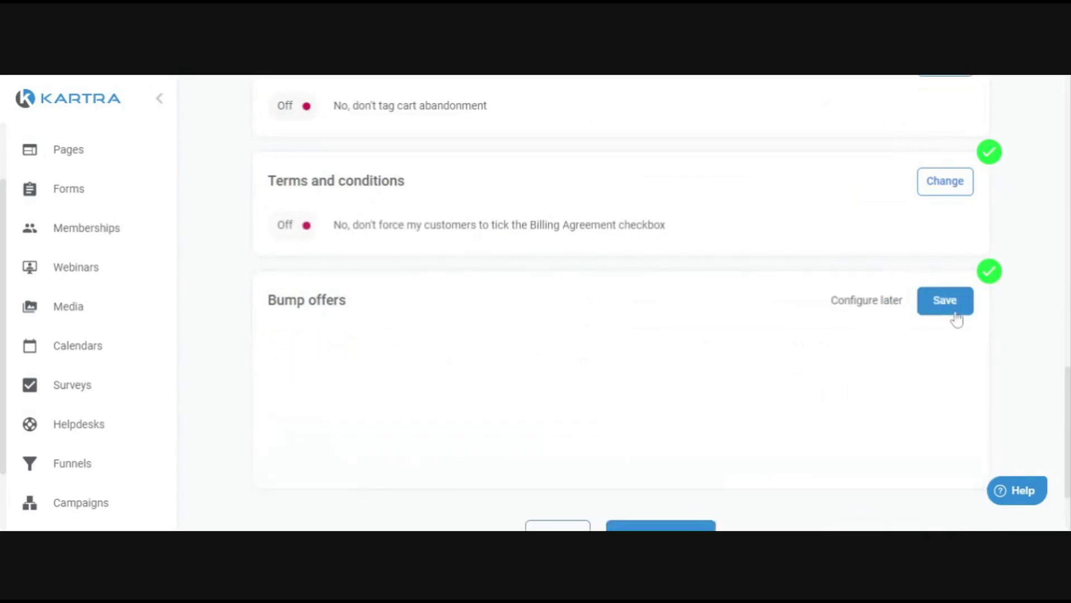
{"action": "left_click", "coordinate": [404, 351]}
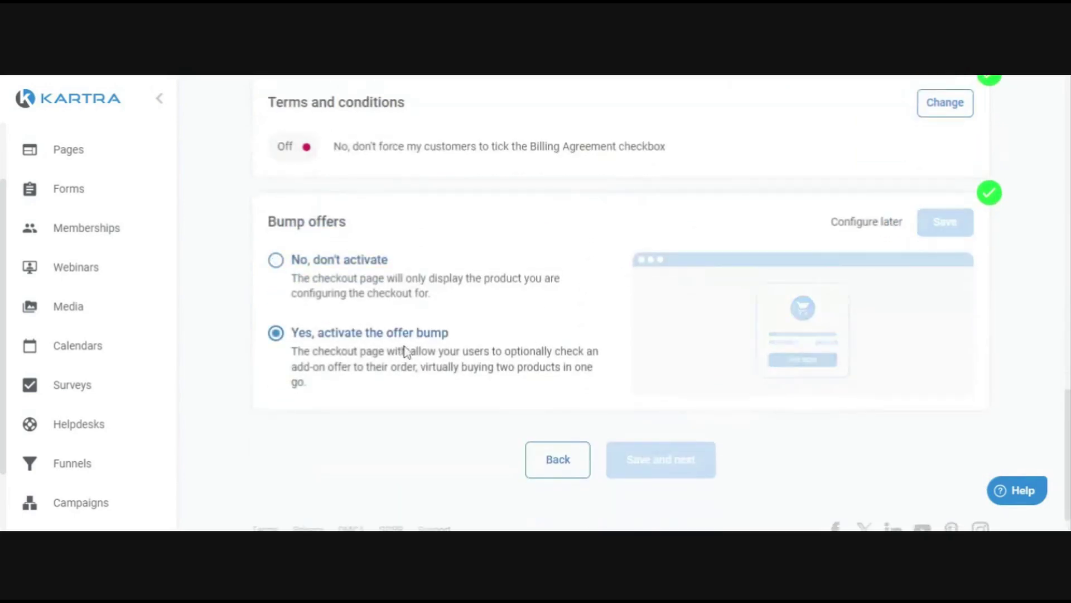
{"action": "scroll", "coordinate": [556, 284], "scroll_direction": "down", "scroll_amount": 2}
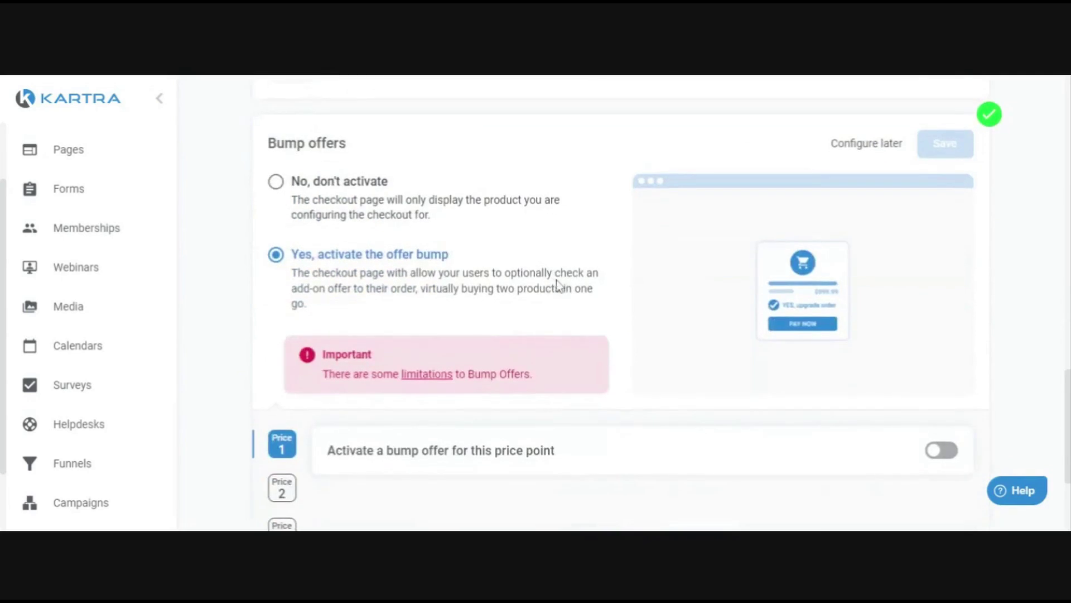
{"action": "scroll", "coordinate": [565, 278], "scroll_direction": "down", "scroll_amount": 3}
{"action": "scroll", "coordinate": [648, 290], "scroll_direction": "up", "scroll_amount": 2}
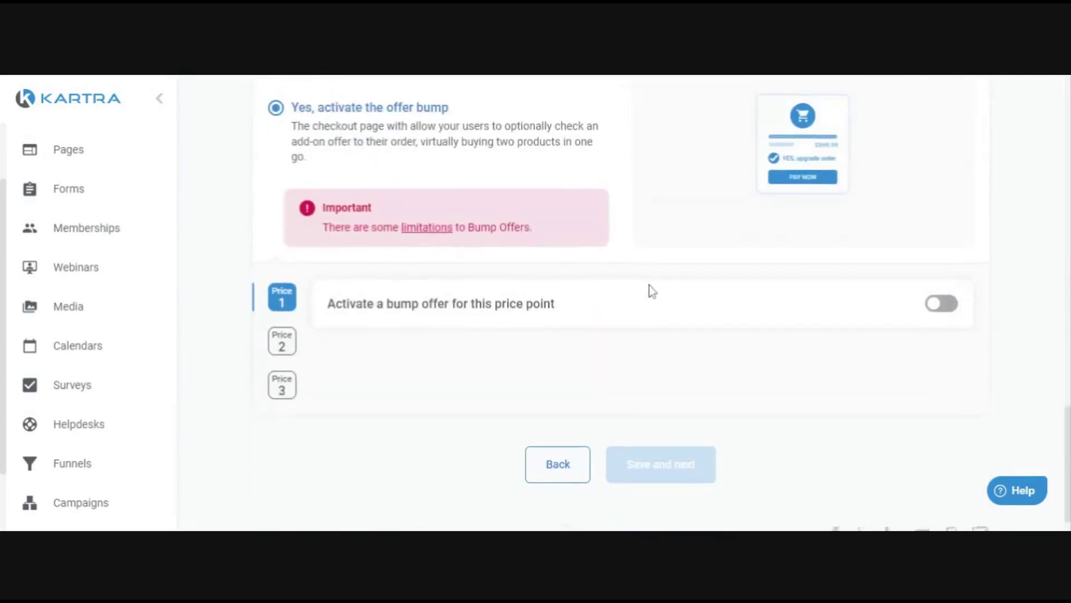
{"action": "left_click", "coordinate": [943, 373]}
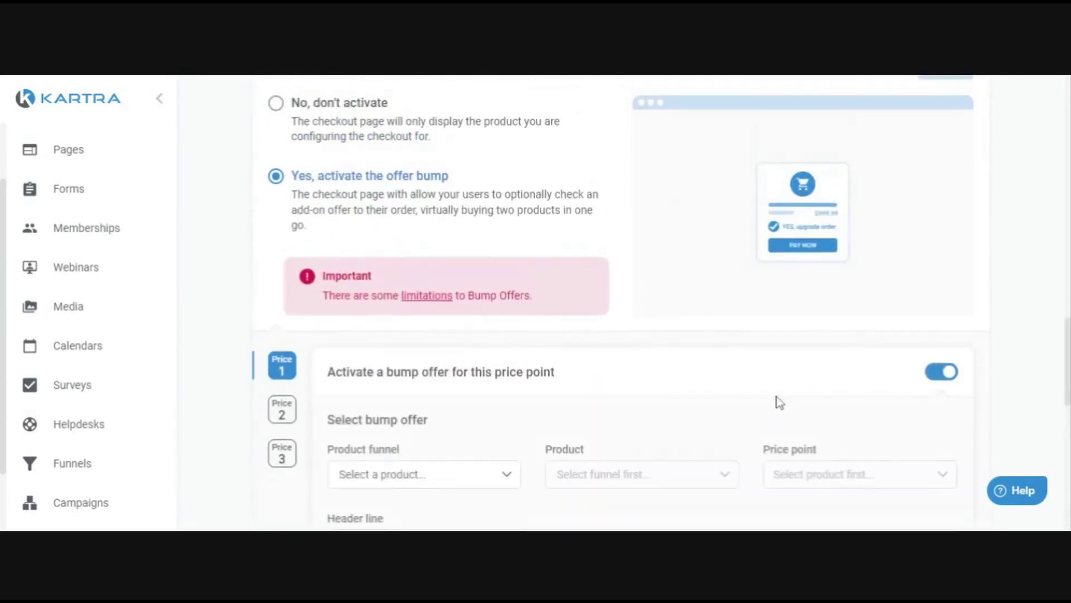
- Try GET FIT. STAY FIT. as price point 1's bump offer funnel and product, and view the price point choices without picking one
{"action": "scroll", "coordinate": [714, 379], "scroll_direction": "down", "scroll_amount": 2}
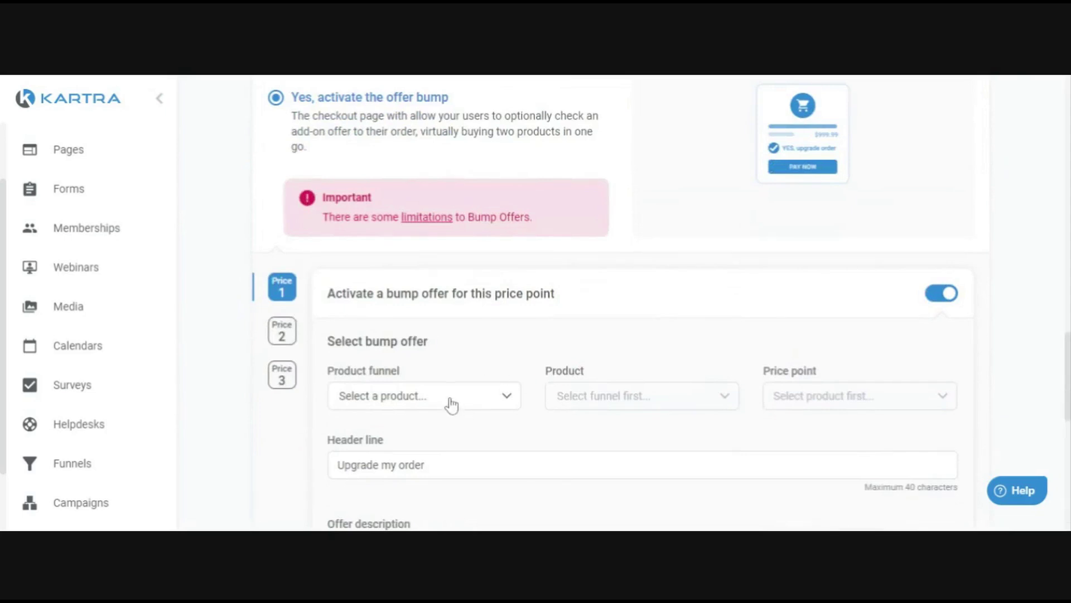
{"action": "left_click", "coordinate": [452, 406]}
{"action": "scroll", "coordinate": [450, 390], "scroll_direction": "down", "scroll_amount": 2}
{"action": "left_click", "coordinate": [485, 375]}
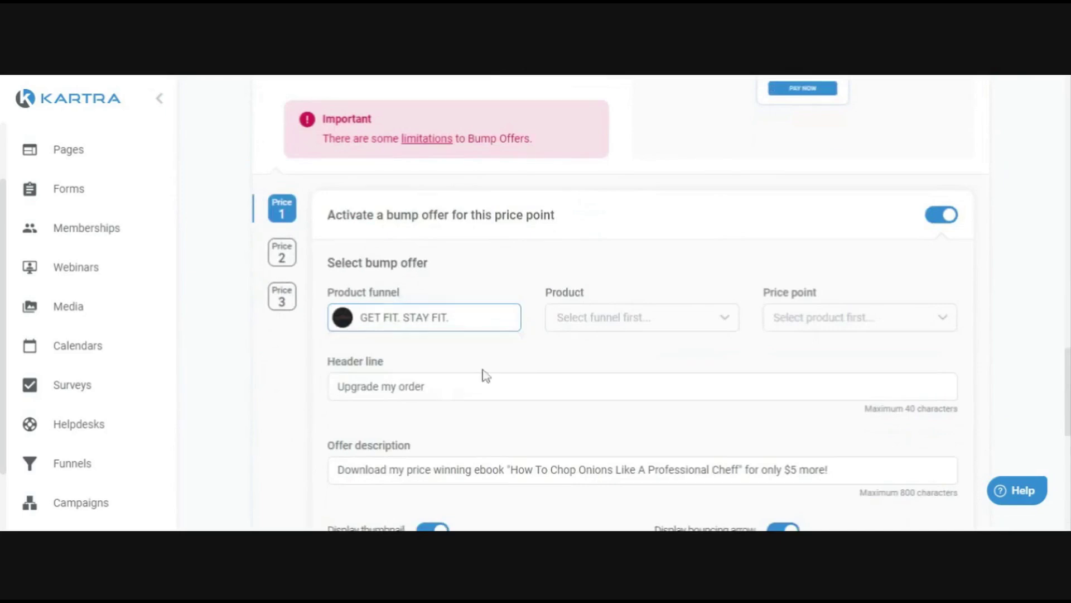
{"action": "left_click", "coordinate": [634, 323]}
{"action": "left_click", "coordinate": [642, 382]}
{"action": "left_click", "coordinate": [832, 318]}
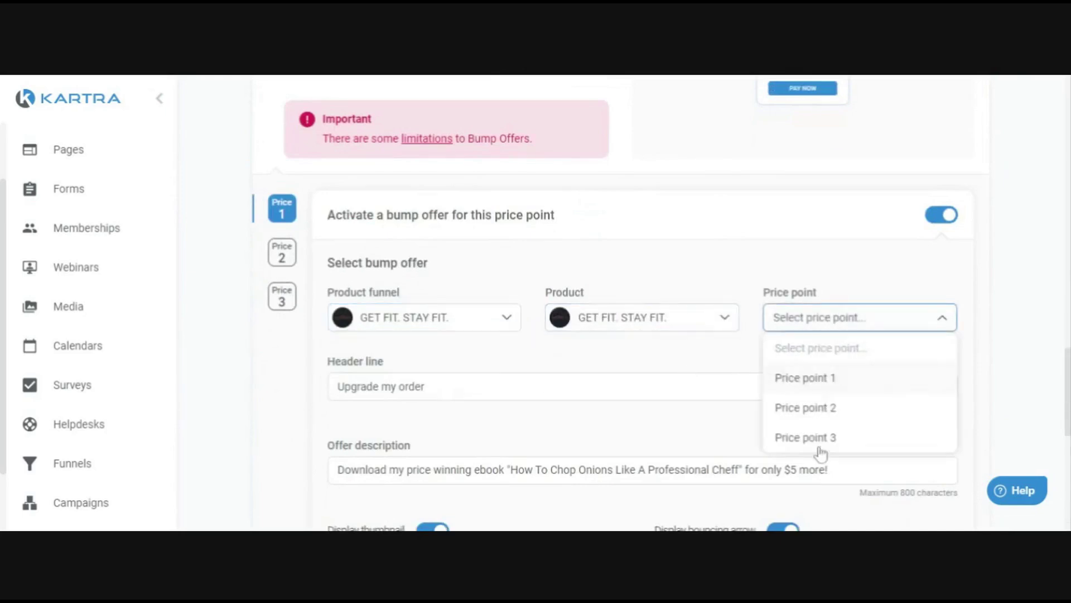
{"action": "left_click", "coordinate": [806, 251]}
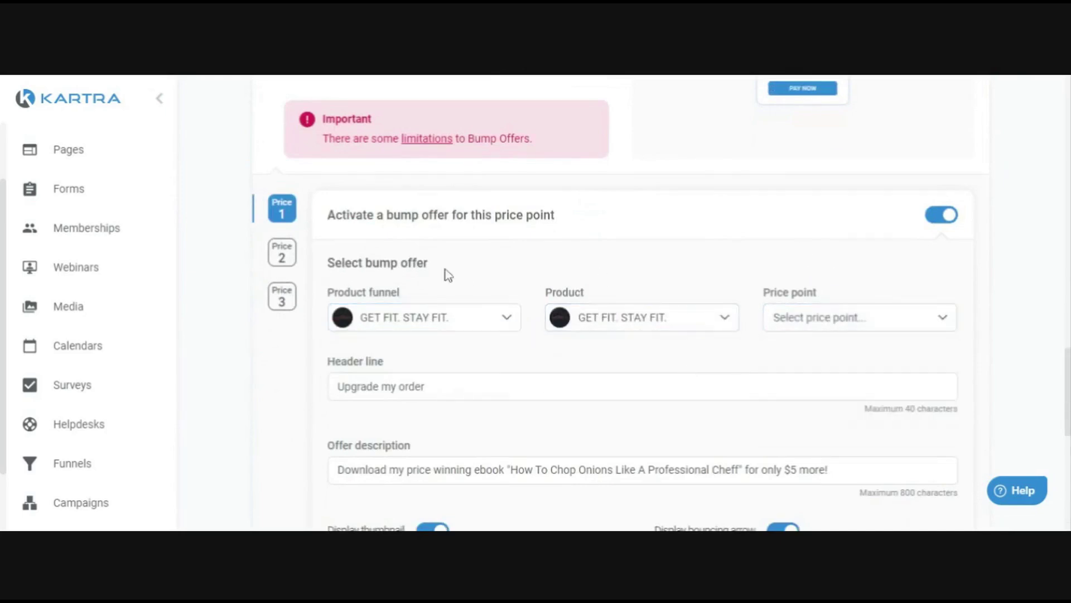
- Check the bump offer setting of price point 2, then deactivate the bump offer for price point 1
{"action": "left_click", "coordinate": [290, 258]}
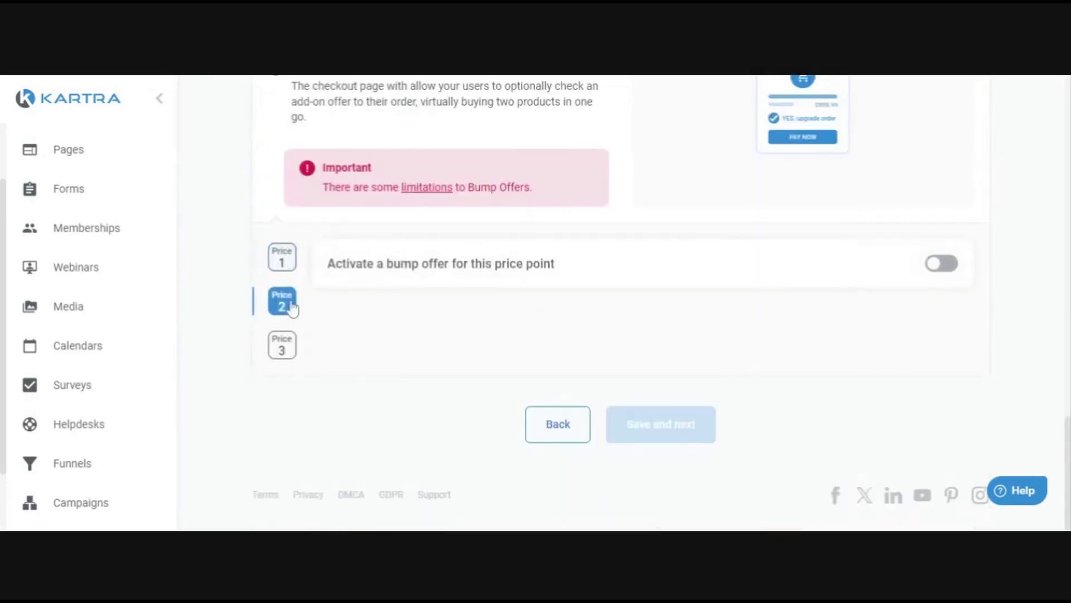
{"action": "left_click", "coordinate": [292, 266]}
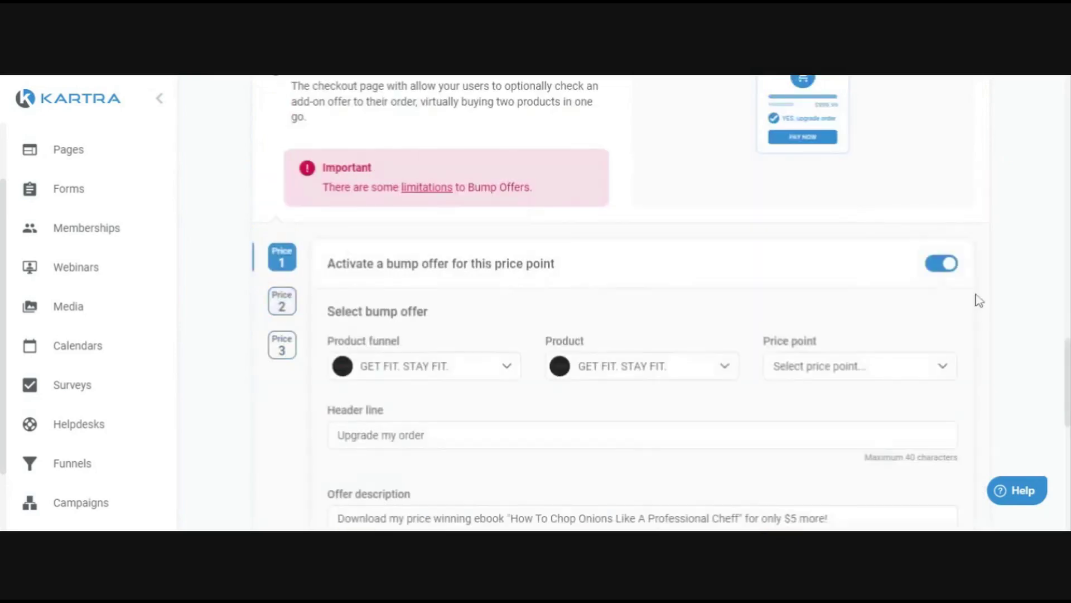
{"action": "left_click", "coordinate": [942, 264]}
{"action": "scroll", "coordinate": [597, 342], "scroll_direction": "up", "scroll_amount": 4}
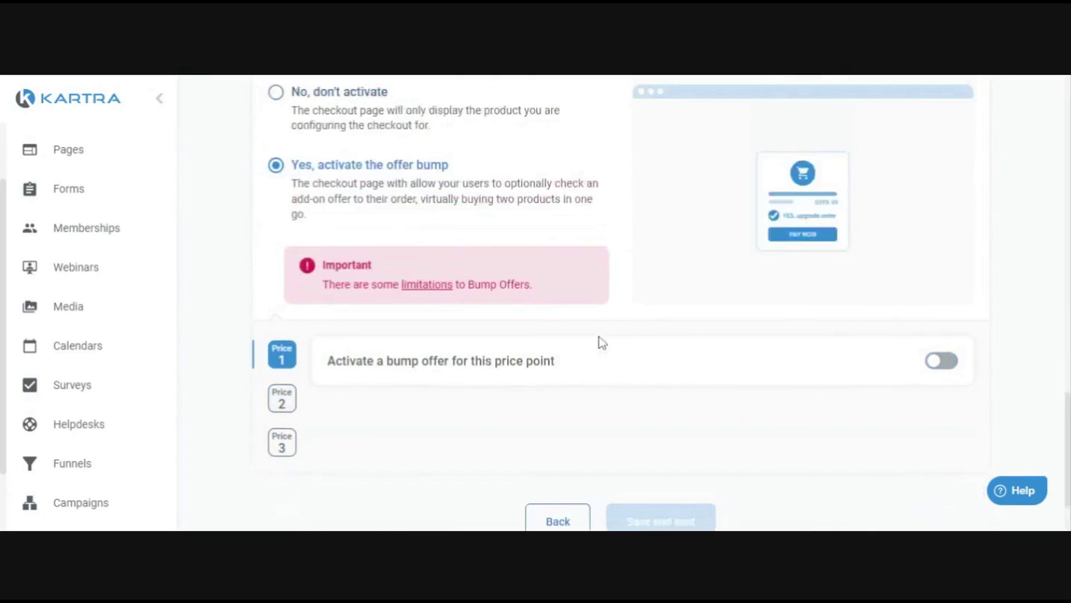
- Set the bump offers back to not activated, save the setting, and continue to the Post Sale stage
{"action": "left_click", "coordinate": [343, 230]}
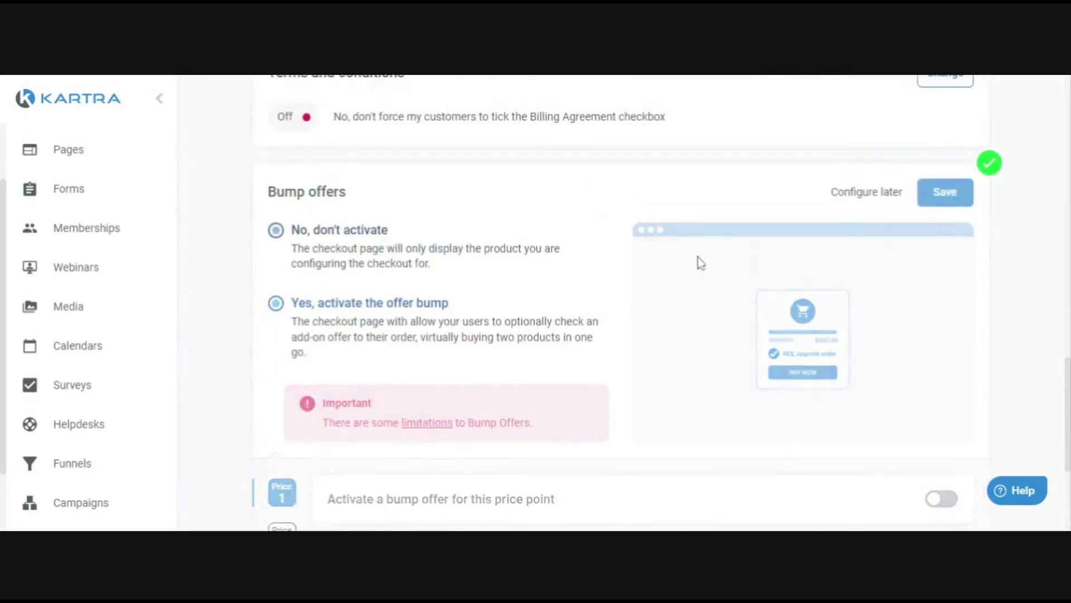
{"action": "left_click", "coordinate": [948, 195]}
{"action": "left_click", "coordinate": [653, 413]}
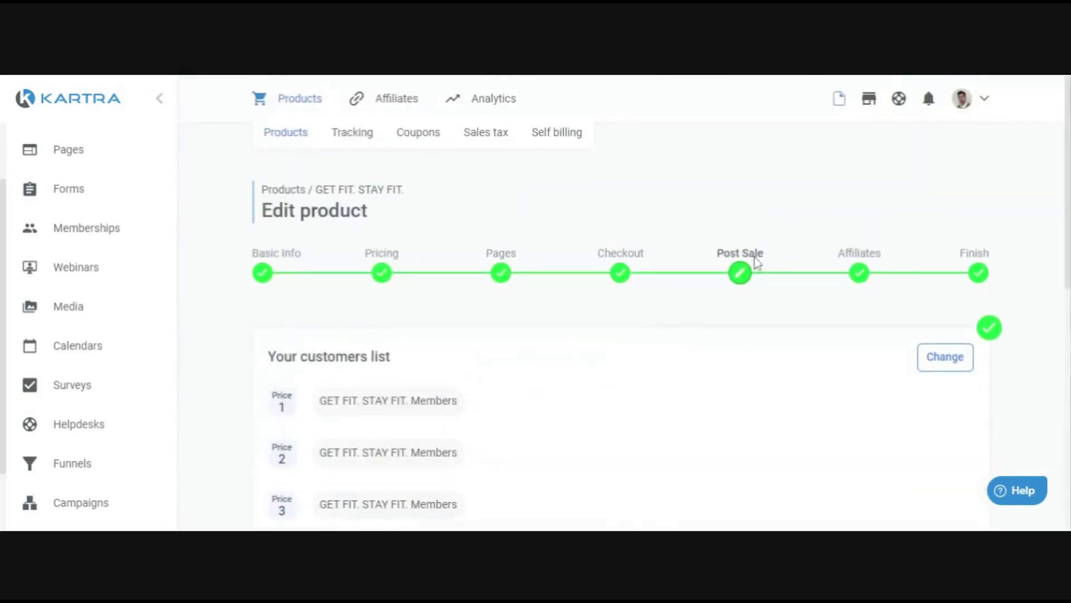
- Examine the Post Sale settings for the customers list, customer tagging, product content access and basic automations
{"action": "scroll", "coordinate": [418, 311], "scroll_direction": "down", "scroll_amount": 2}
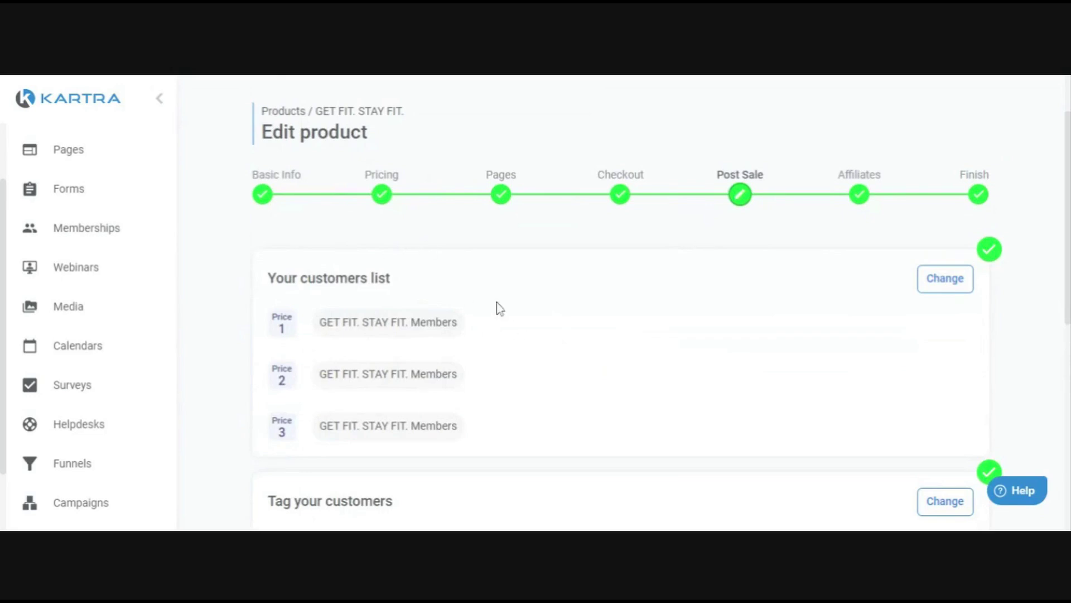
{"action": "scroll", "coordinate": [490, 282], "scroll_direction": "down", "scroll_amount": 2}
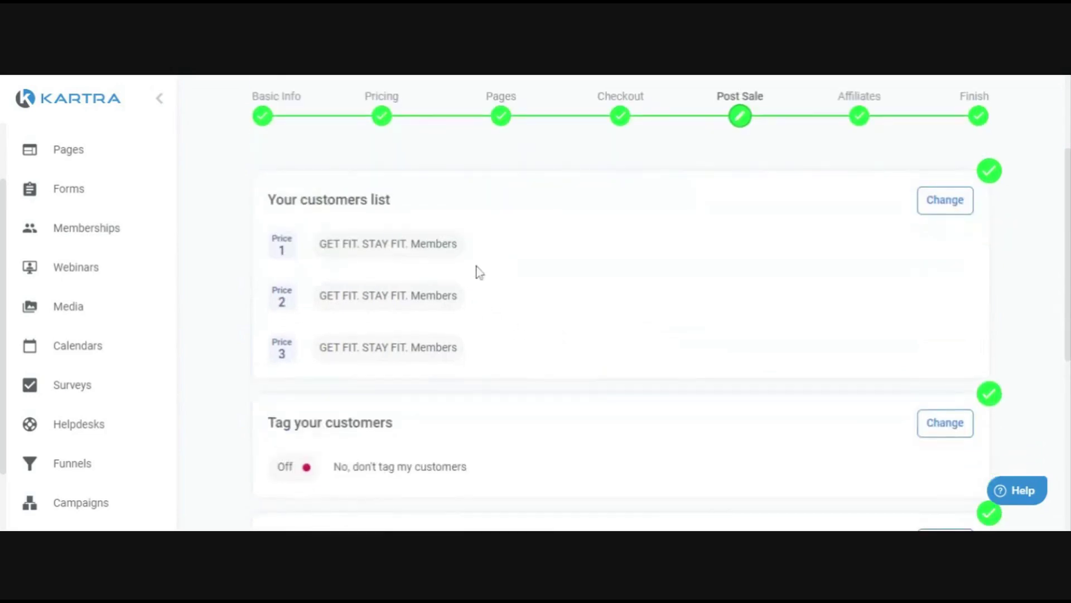
{"action": "triple_click", "coordinate": [268, 208]}
{"action": "scroll", "coordinate": [497, 241], "scroll_direction": "down", "scroll_amount": 6}
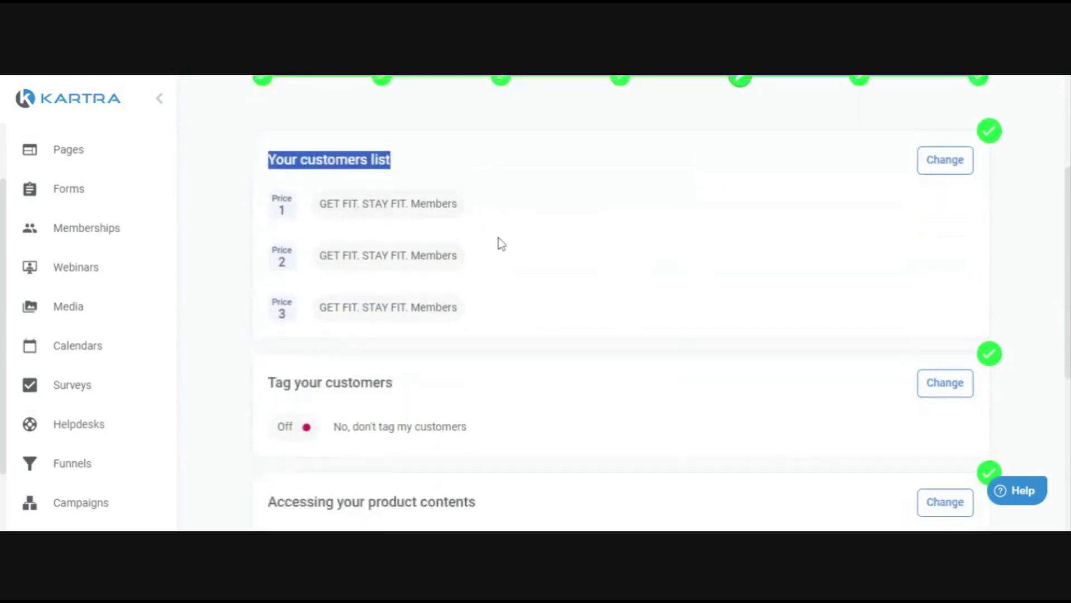
{"action": "left_click_drag", "start_coordinate": [267, 184], "coordinate": [462, 231]}
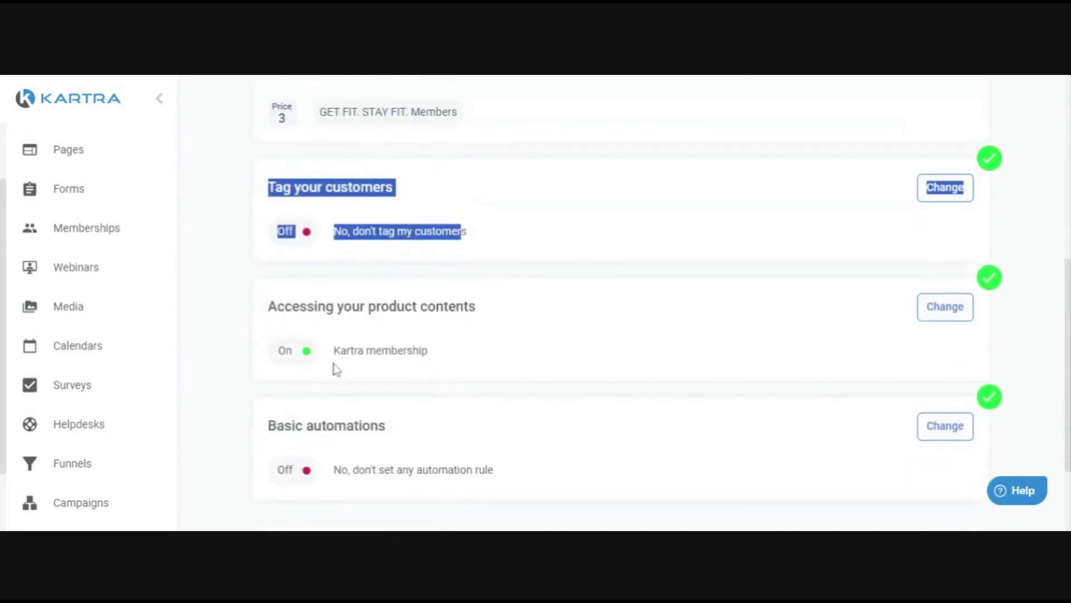
{"action": "left_click_drag", "start_coordinate": [259, 419], "coordinate": [416, 429]}
{"action": "scroll", "coordinate": [412, 432], "scroll_direction": "down", "scroll_amount": 1}
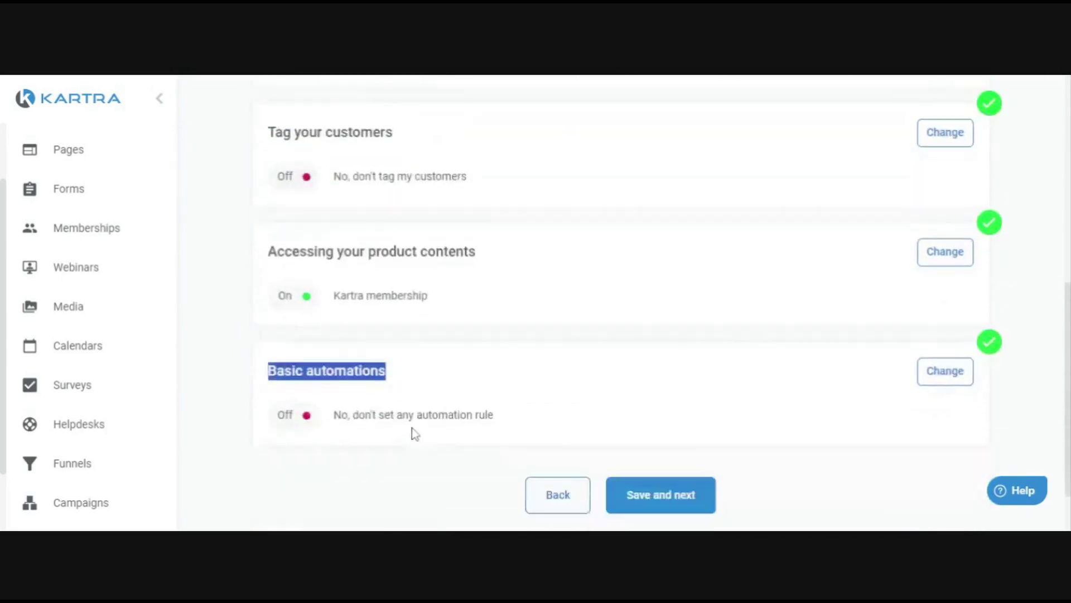
{"action": "scroll", "coordinate": [390, 410], "scroll_direction": "down", "scroll_amount": 1}
{"action": "scroll", "coordinate": [407, 402], "scroll_direction": "up", "scroll_amount": 2}
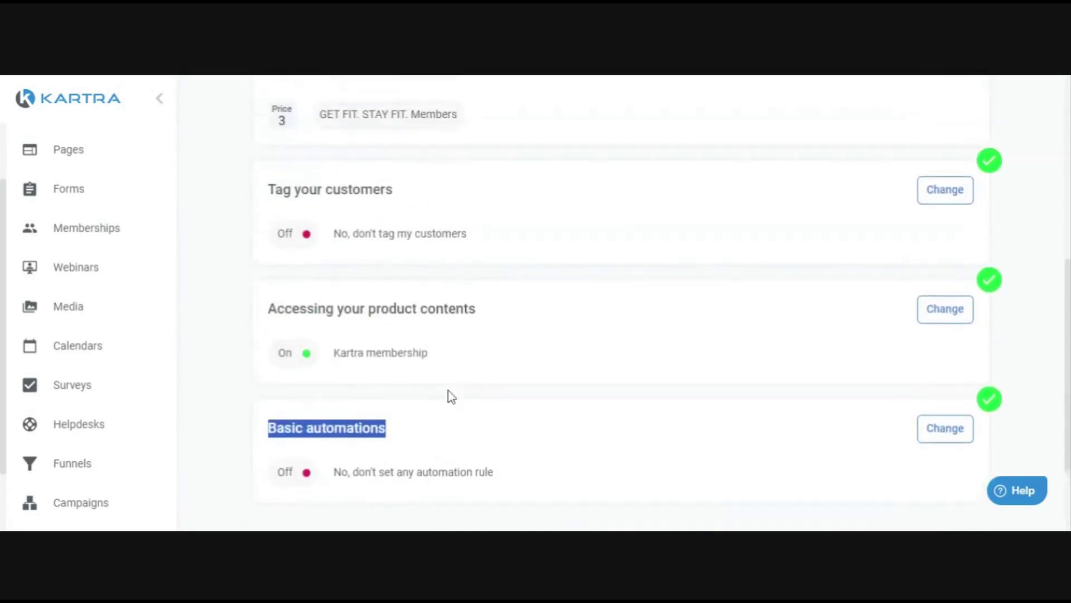
- Review the Post Sale stage again, focusing on product content access and the customers list for each price point
{"action": "scroll", "coordinate": [452, 396], "scroll_direction": "up", "scroll_amount": 6}
{"action": "left_click_drag", "start_coordinate": [716, 207], "coordinate": [764, 212]}
{"action": "left_click", "coordinate": [765, 215]}
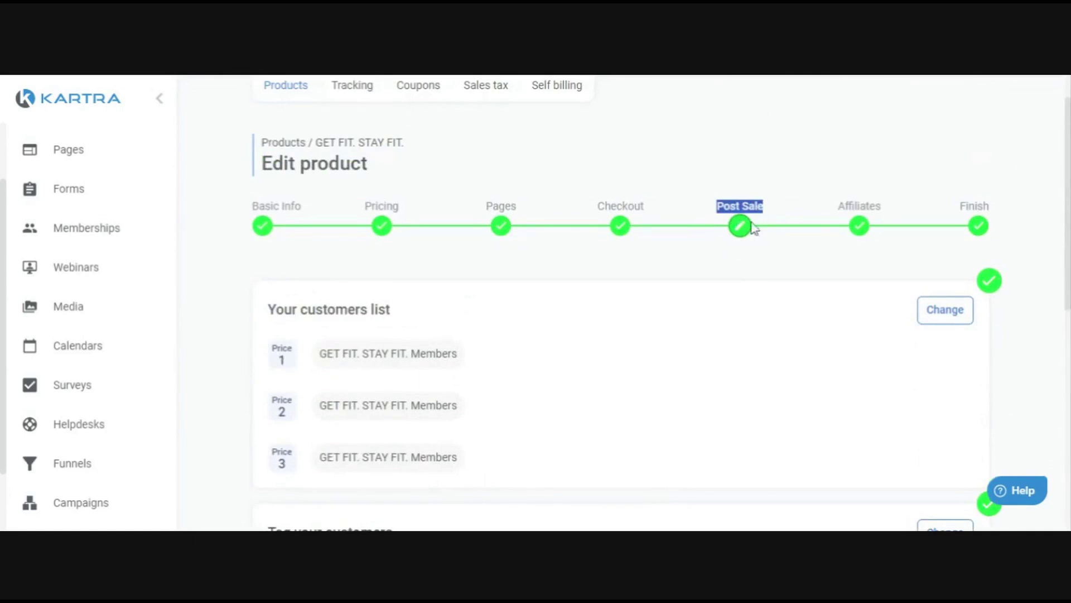
{"action": "scroll", "coordinate": [779, 259], "scroll_direction": "down", "scroll_amount": 7}
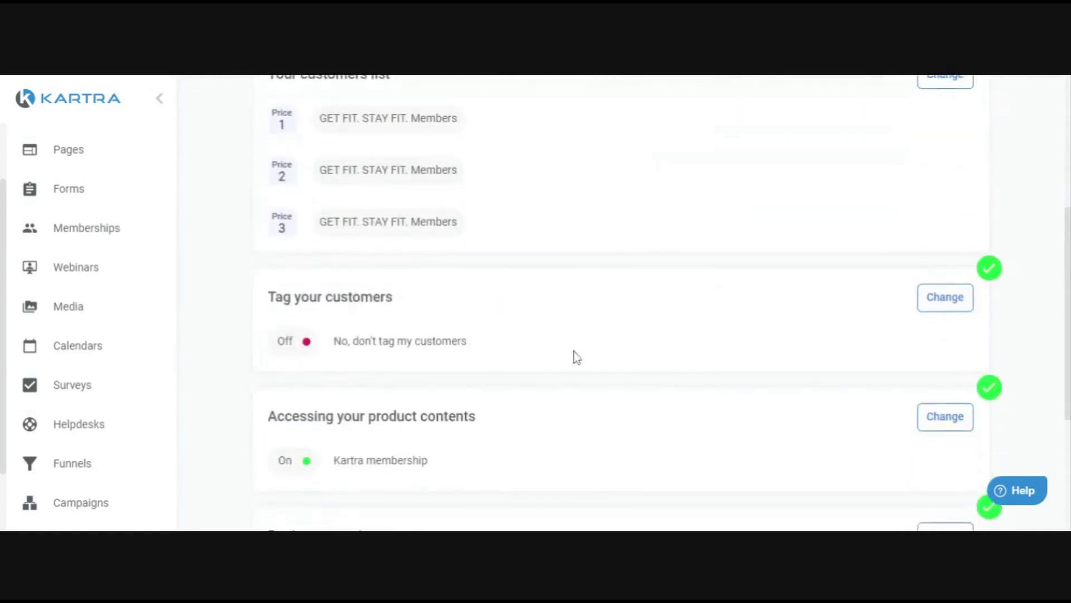
{"action": "left_click_drag", "start_coordinate": [267, 260], "coordinate": [481, 262]}
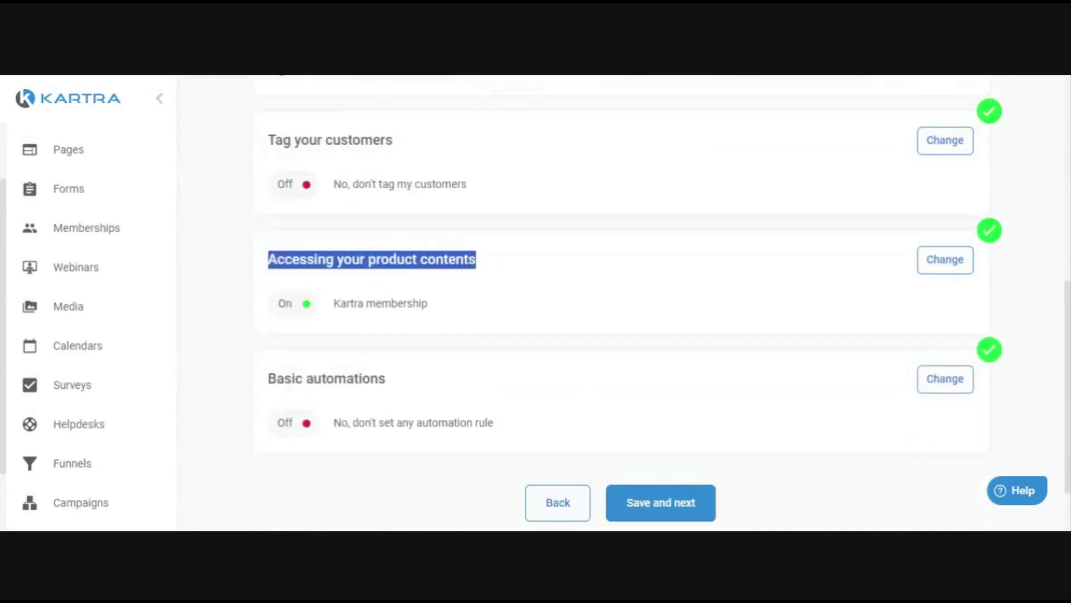
{"action": "scroll", "coordinate": [502, 339], "scroll_direction": "up", "scroll_amount": 6}
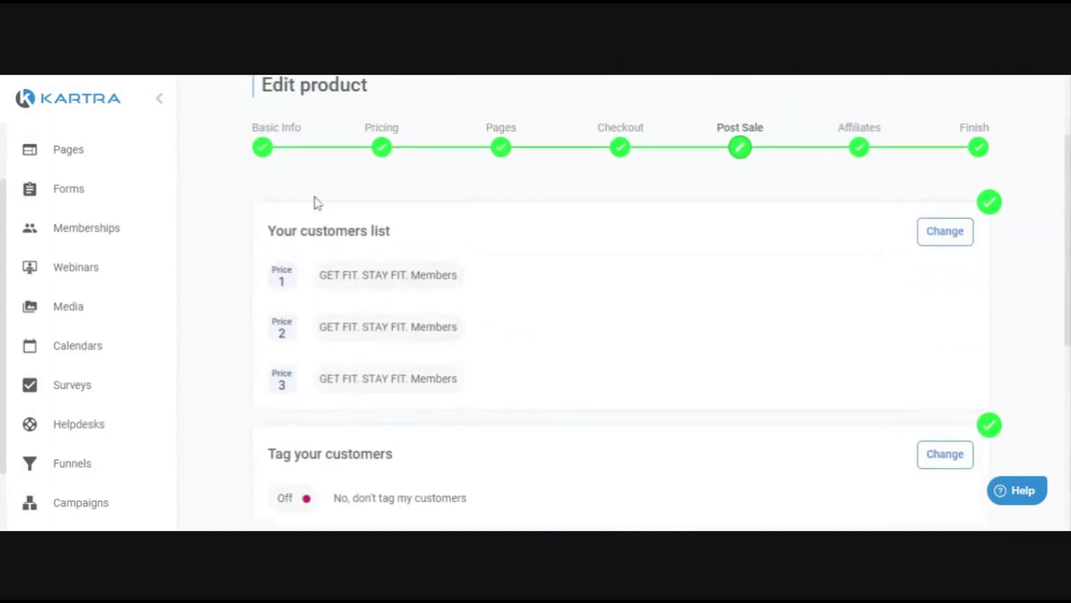
{"action": "left_click_drag", "start_coordinate": [268, 230], "coordinate": [426, 236]}
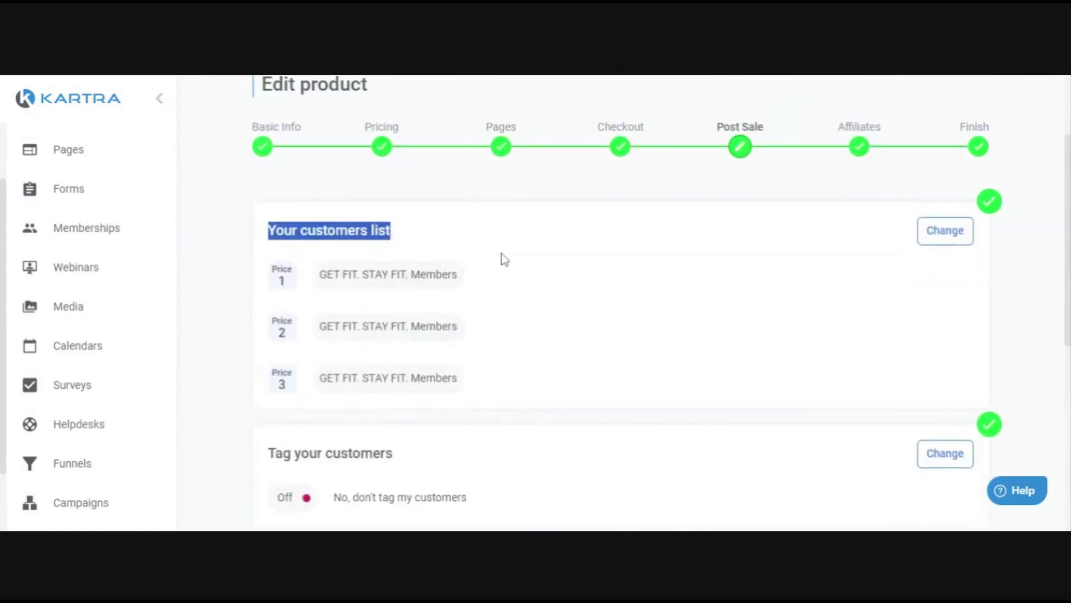
{"action": "scroll", "coordinate": [866, 169], "scroll_direction": "down", "scroll_amount": 2}
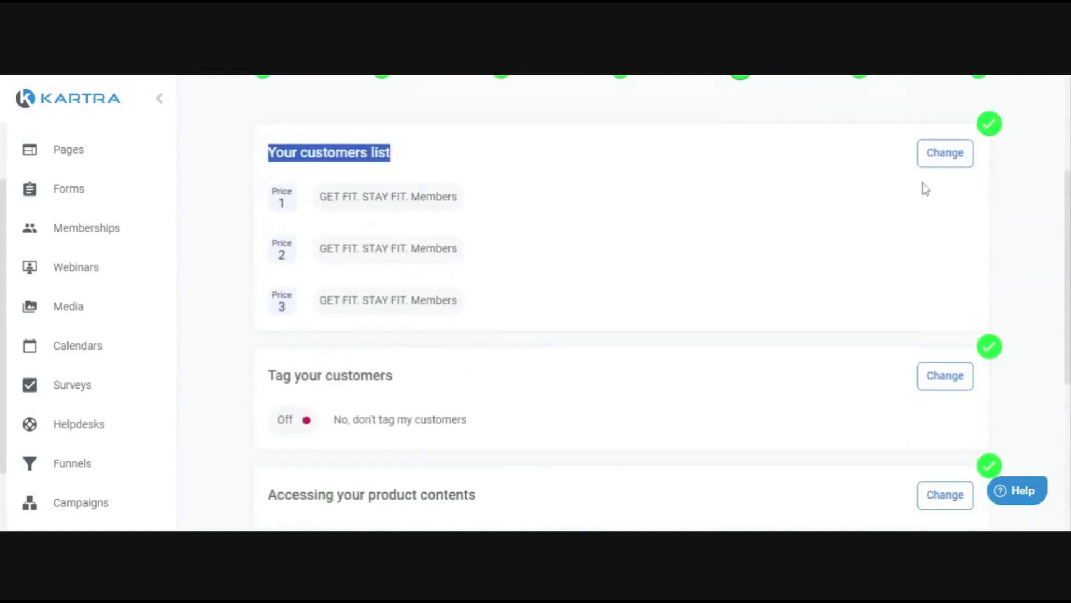
{"action": "left_click", "coordinate": [284, 165]}
{"action": "left_click_drag", "start_coordinate": [268, 153], "coordinate": [481, 183]}
{"action": "scroll", "coordinate": [391, 246], "scroll_direction": "down", "scroll_amount": 2}
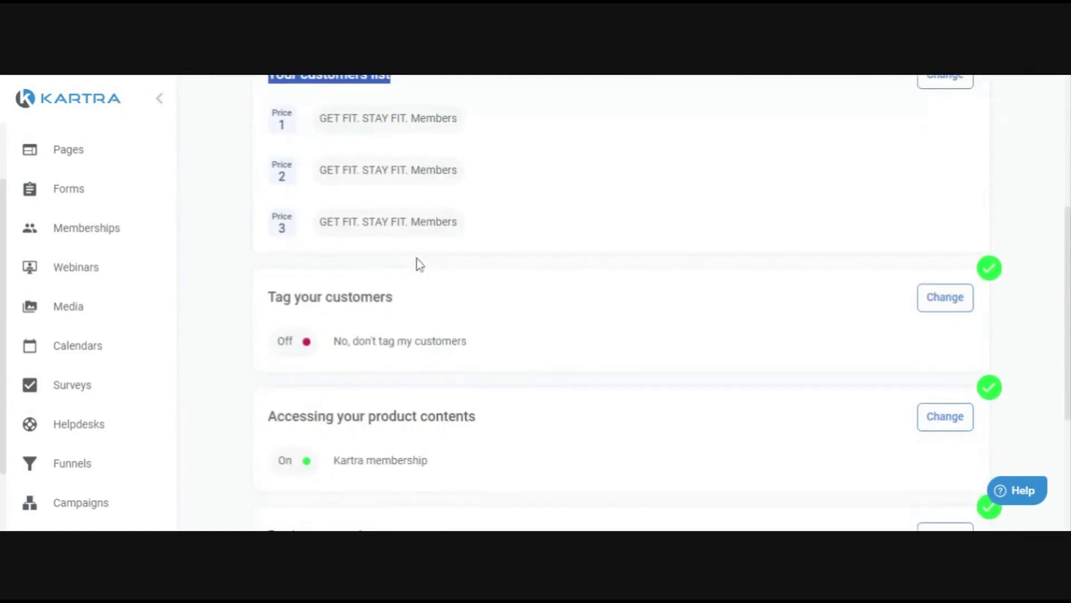
- Try tagging customers who buy the product, then switch back to not tagging customers and save
{"action": "left_click", "coordinate": [945, 296]}
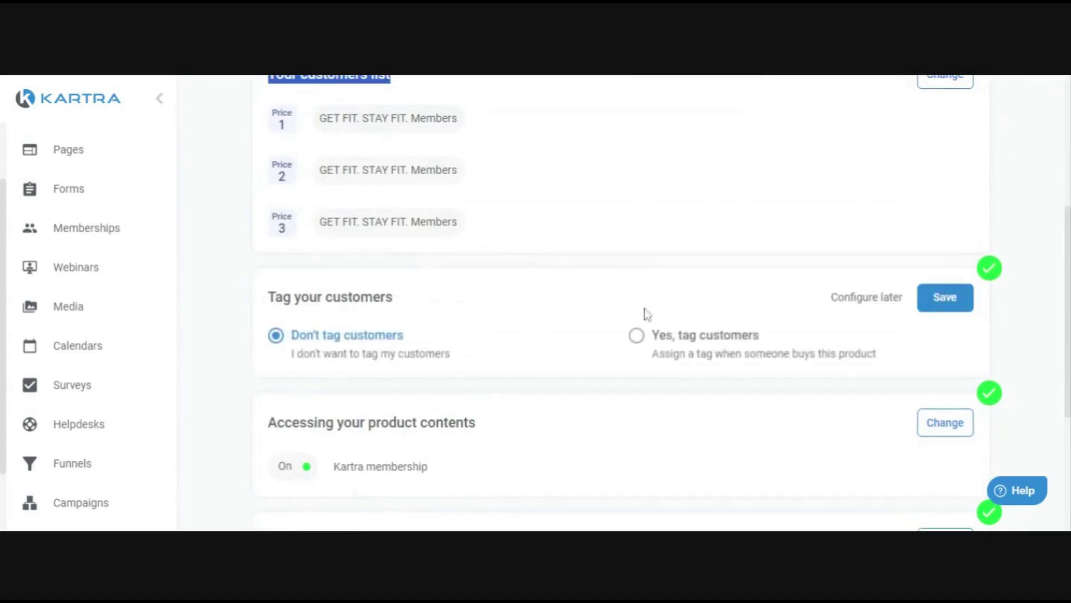
{"action": "left_click", "coordinate": [637, 335]}
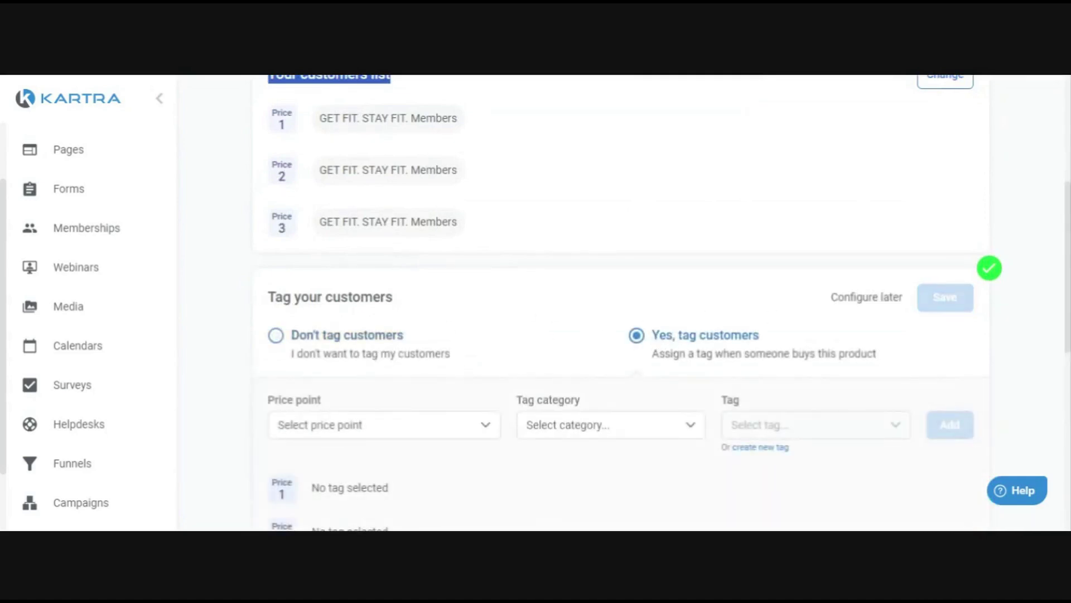
{"action": "left_click", "coordinate": [292, 333]}
{"action": "left_click", "coordinate": [960, 305]}
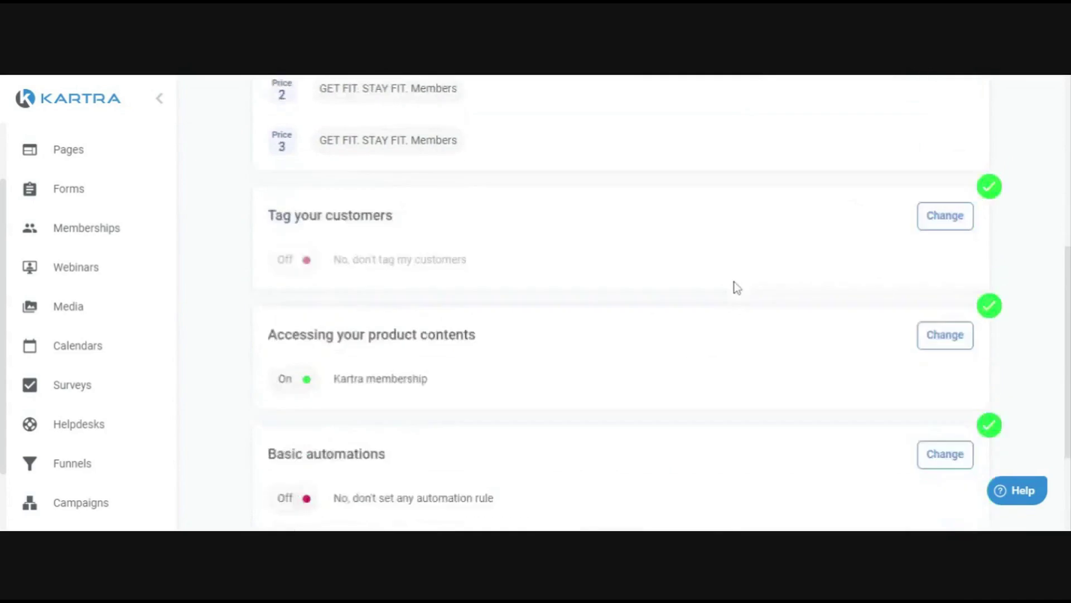
- Start a new basic automation and review the customer events available for its IF condition
{"action": "scroll", "coordinate": [720, 288], "scroll_direction": "down", "scroll_amount": 3}
{"action": "left_click", "coordinate": [960, 308]}
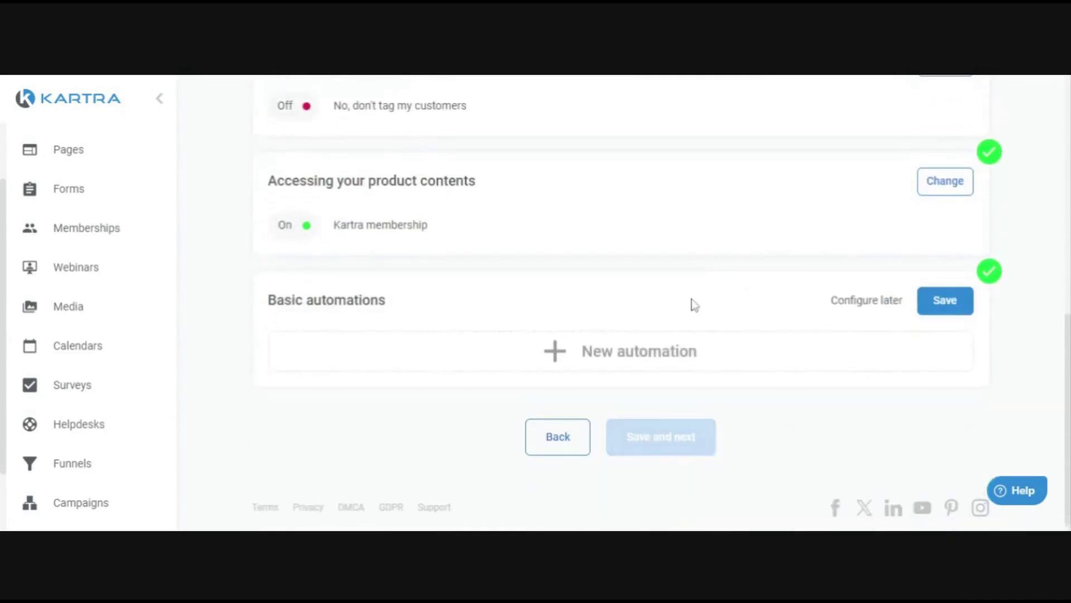
{"action": "left_click", "coordinate": [596, 337]}
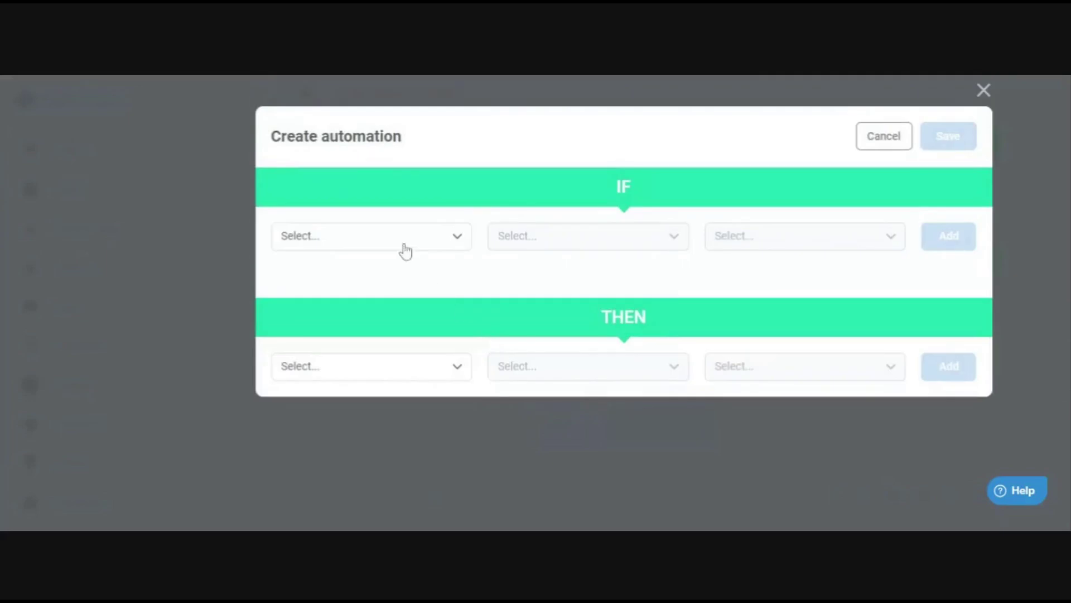
{"action": "left_click", "coordinate": [405, 252]}
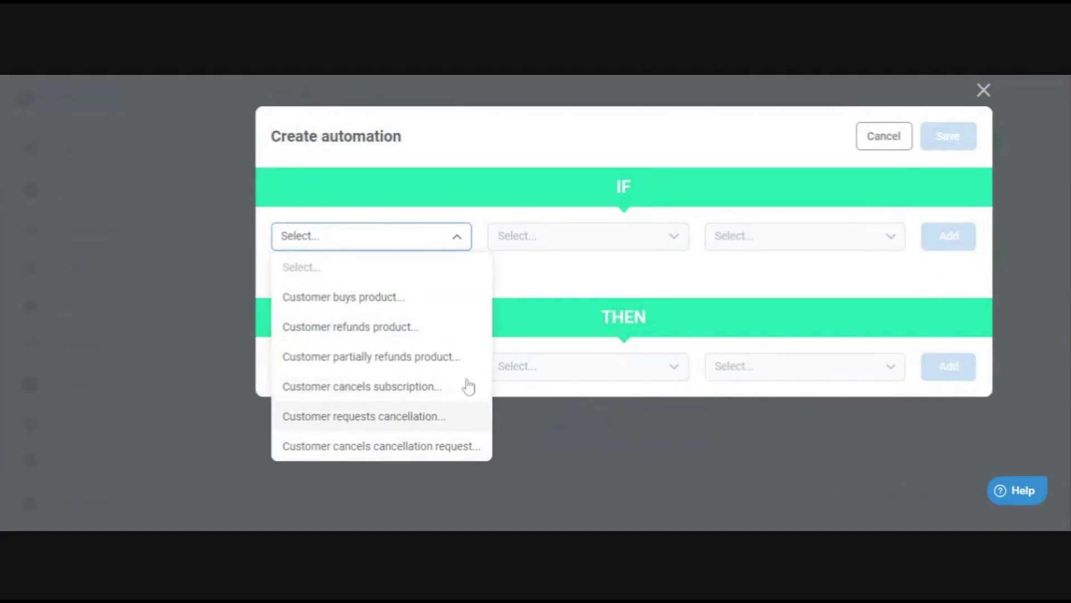
{"action": "left_click", "coordinate": [550, 279]}
- Review the actions available for the automation's THEN part, then discard the new automation
{"action": "left_click", "coordinate": [402, 367]}
{"action": "scroll", "coordinate": [376, 262], "scroll_direction": "down", "scroll_amount": 3}
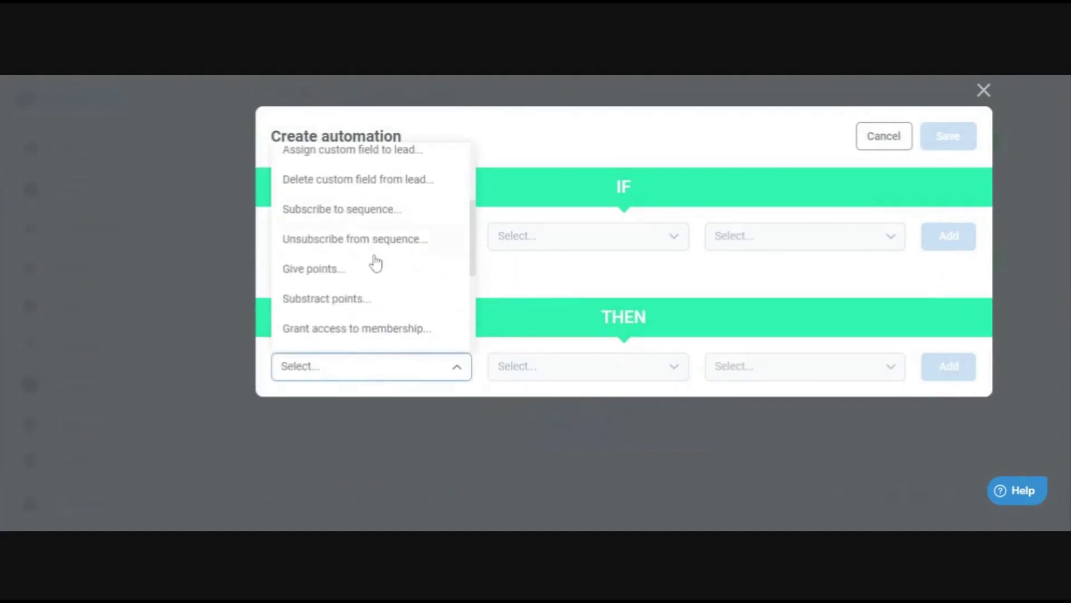
{"action": "scroll", "coordinate": [389, 273], "scroll_direction": "down", "scroll_amount": 2}
{"action": "scroll", "coordinate": [385, 273], "scroll_direction": "up", "scroll_amount": 2}
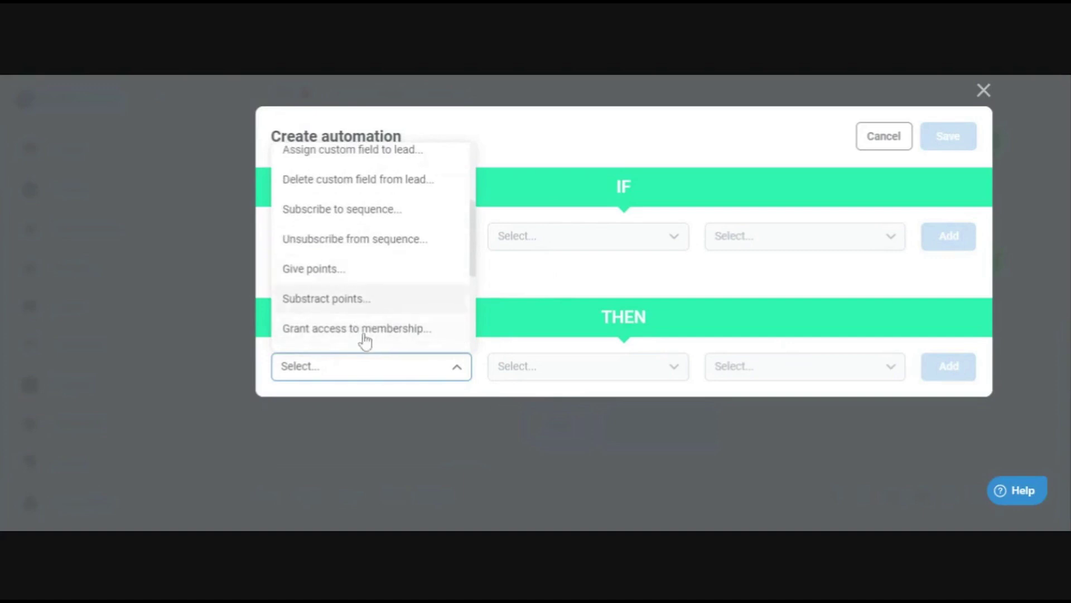
{"action": "scroll", "coordinate": [385, 335], "scroll_direction": "down", "scroll_amount": 5}
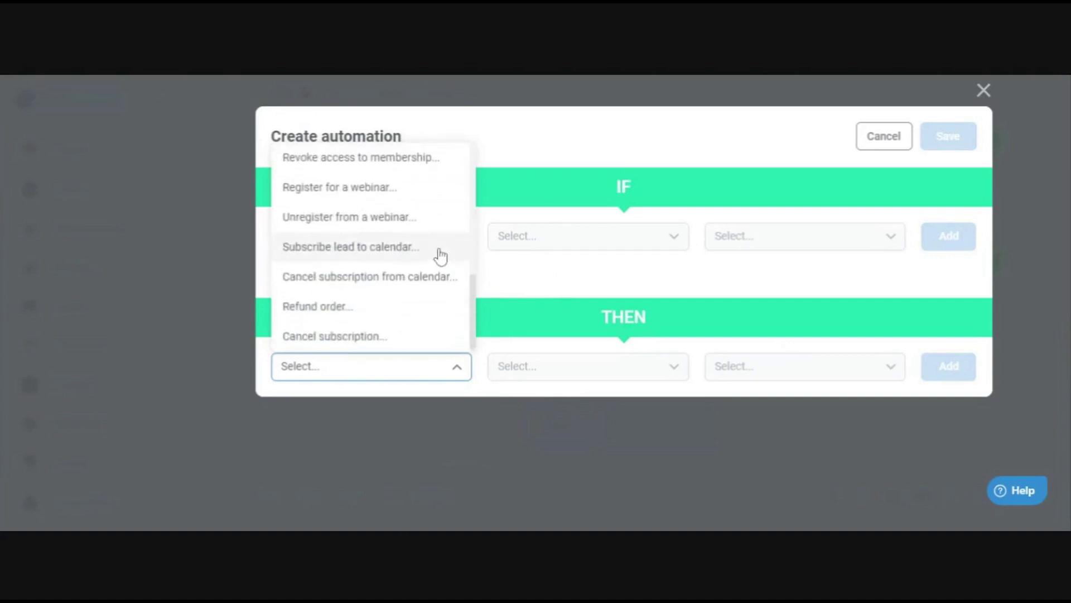
{"action": "left_click", "coordinate": [544, 279]}
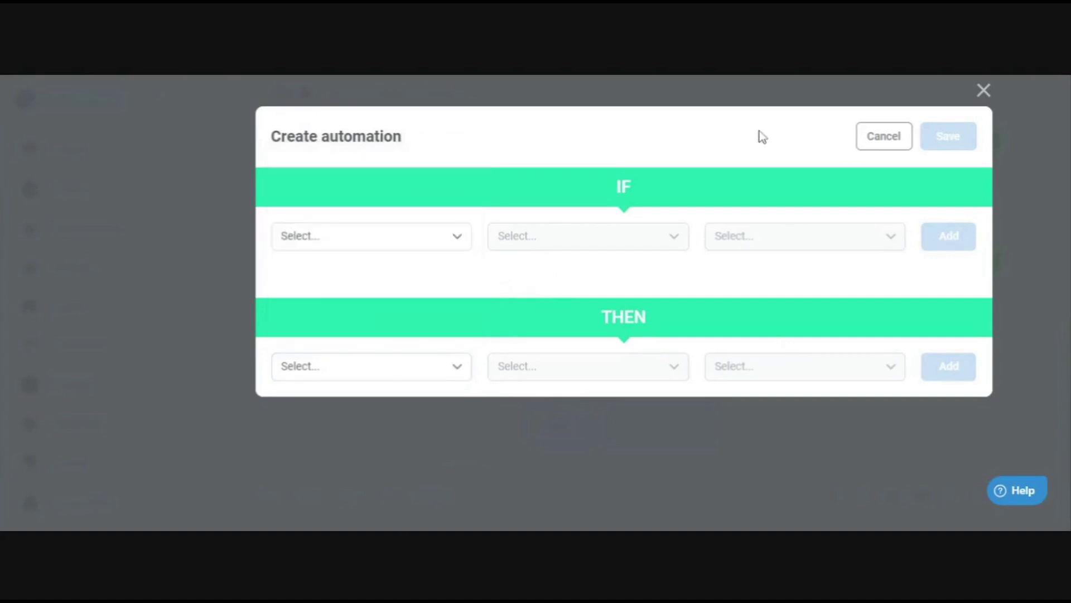
{"action": "left_click", "coordinate": [887, 139]}
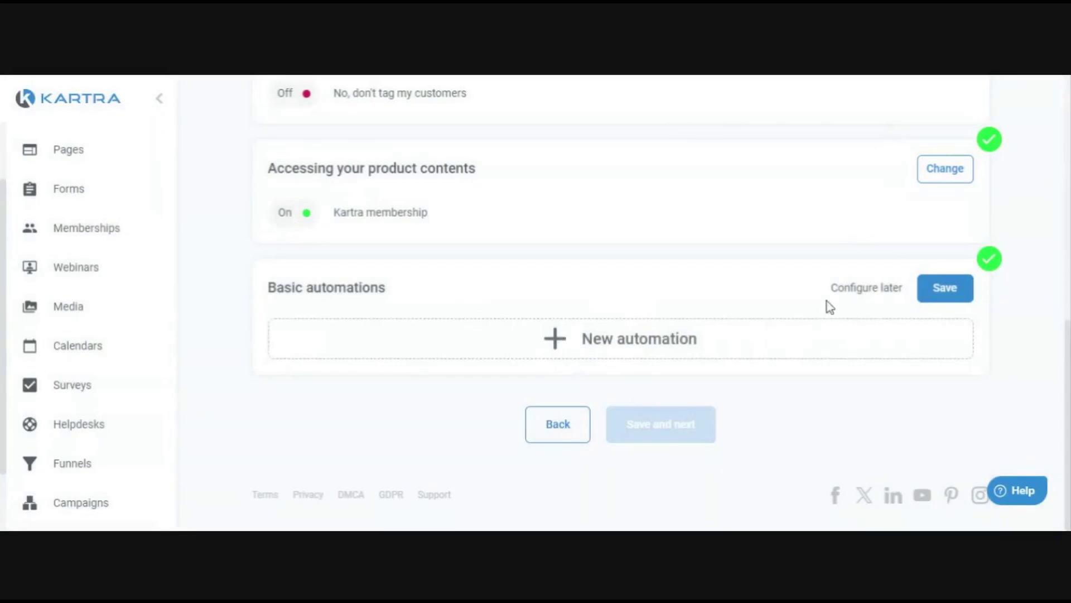
- Look over the Post Sale settings and save the basic automations section without any automation rule
{"action": "scroll", "coordinate": [773, 264], "scroll_direction": "up", "scroll_amount": 2}
{"action": "scroll", "coordinate": [770, 274], "scroll_direction": "up", "scroll_amount": 8}
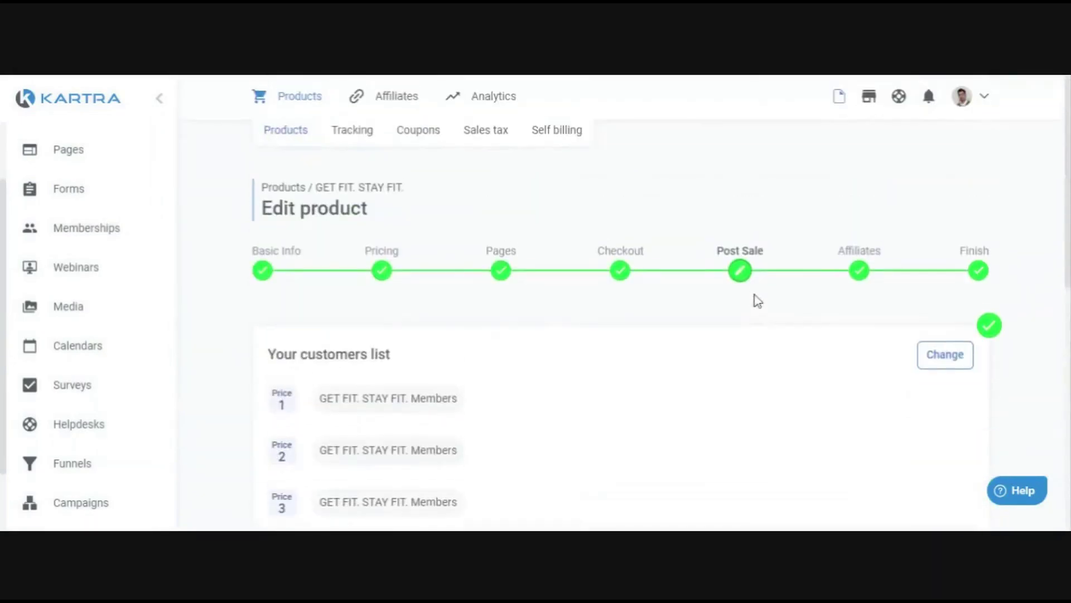
{"action": "scroll", "coordinate": [742, 297], "scroll_direction": "down", "scroll_amount": 2}
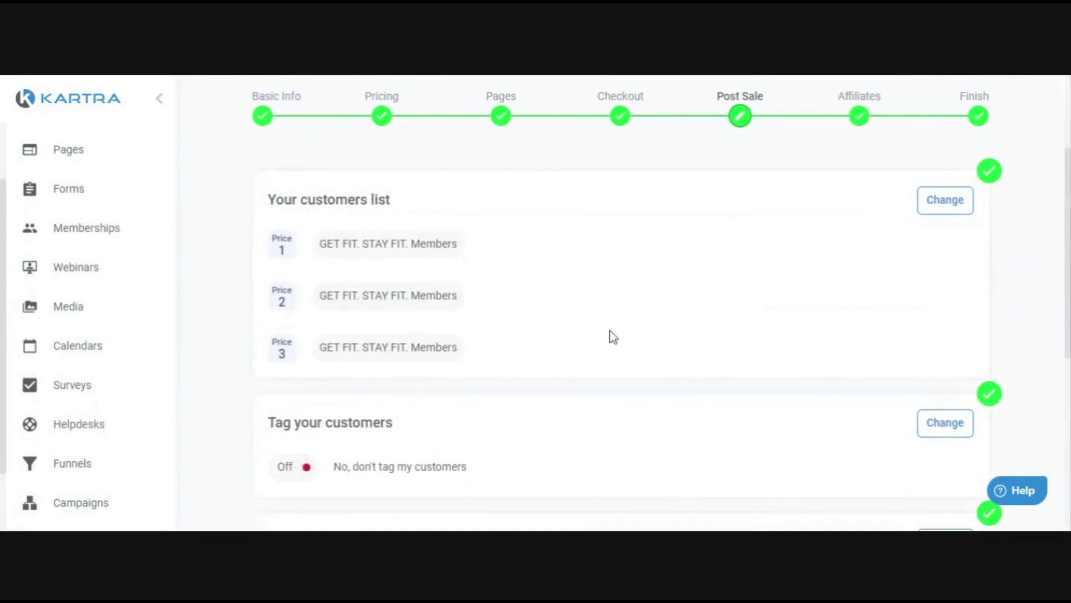
{"action": "scroll", "coordinate": [613, 351], "scroll_direction": "down", "scroll_amount": 2}
{"action": "scroll", "coordinate": [530, 313], "scroll_direction": "down", "scroll_amount": 2}
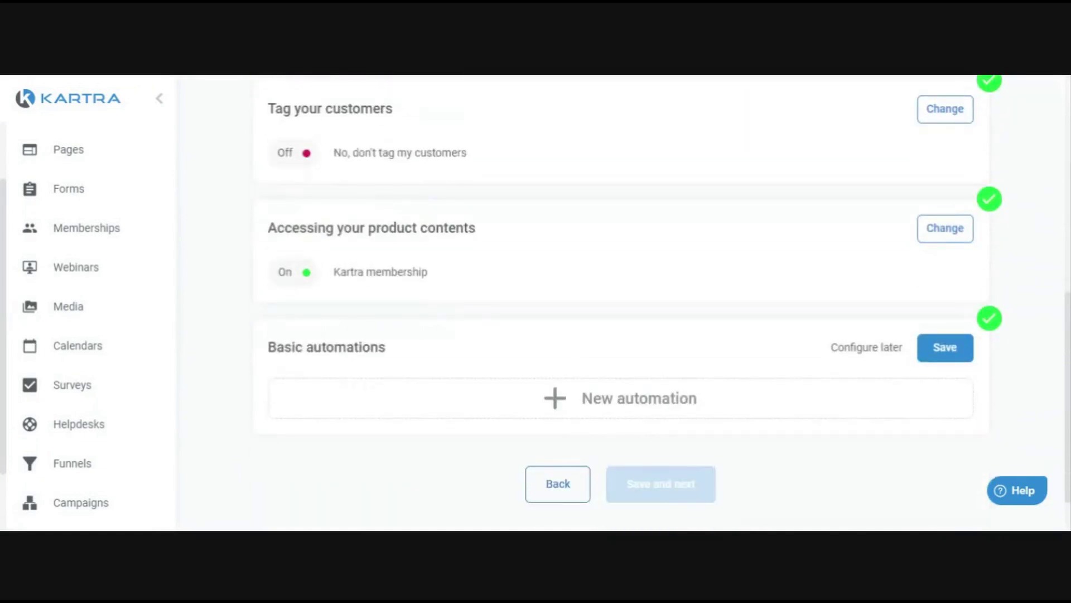
{"action": "left_click", "coordinate": [937, 349]}
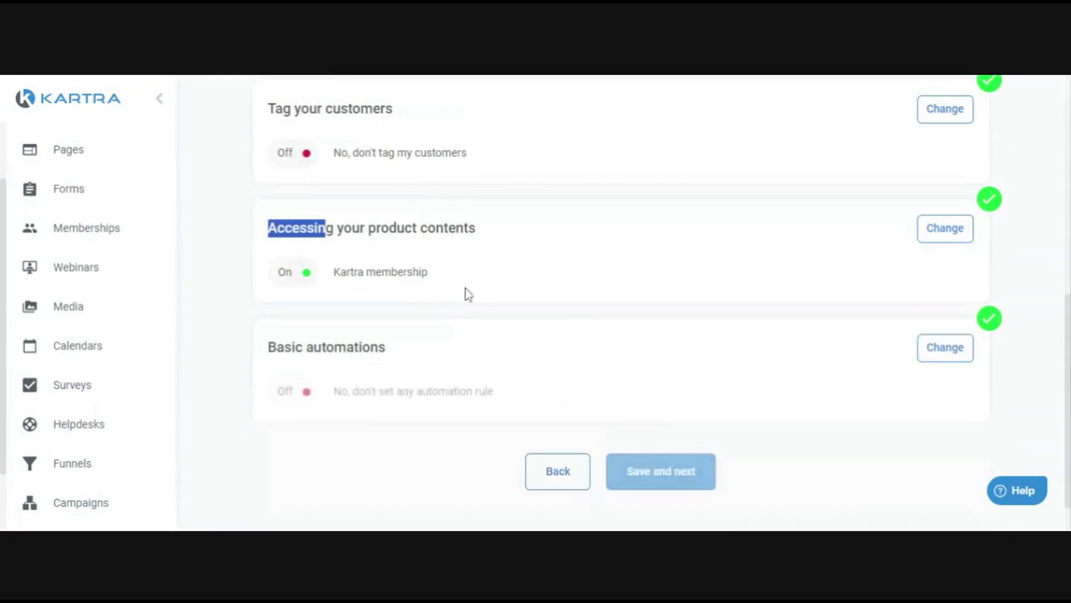
- Open the product contents access settings for editing and examine the access types and the membership level assigned to each price point
{"action": "mouse_move", "coordinate": [495, 227]}
{"action": "left_mouse_down"}
{"action": "mouse_move", "coordinate": [269, 229]}
{"action": "mouse_move", "coordinate": [514, 231]}
{"action": "left_mouse_up"}
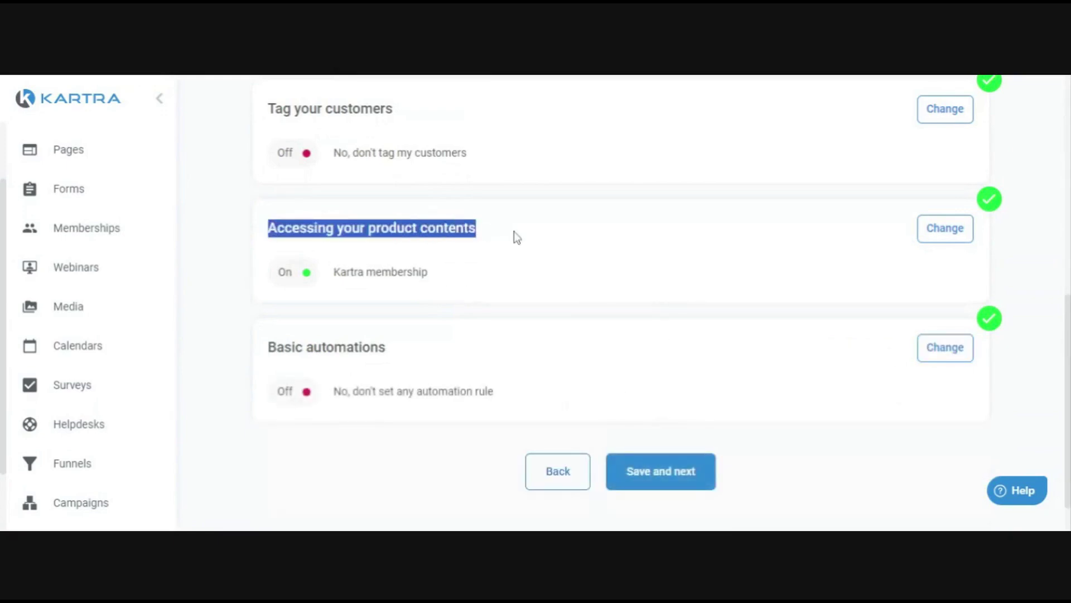
{"action": "scroll", "coordinate": [515, 247], "scroll_direction": "up", "scroll_amount": 2}
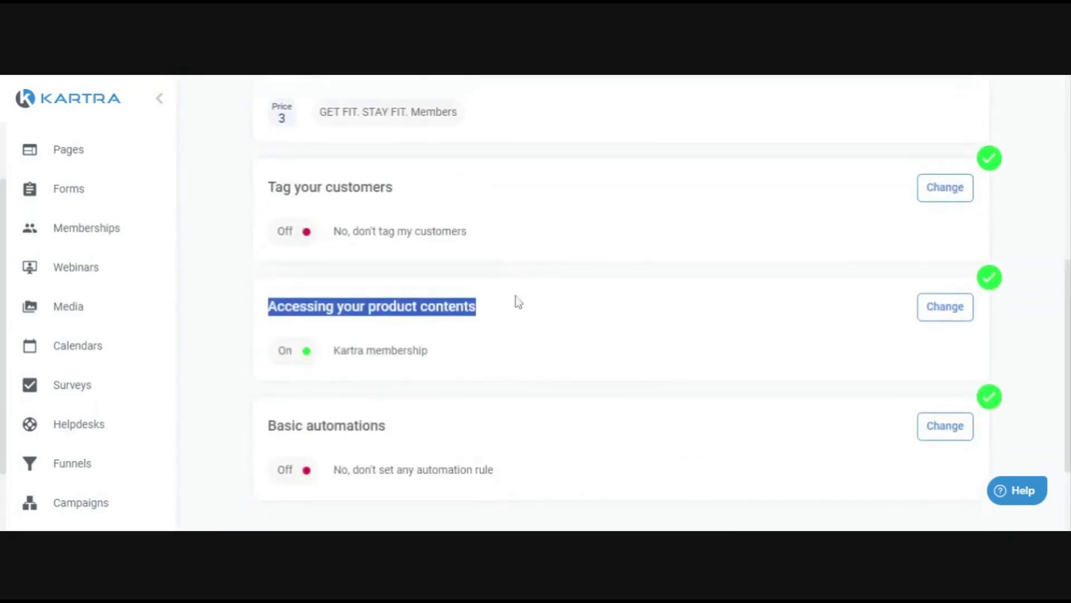
{"action": "left_click", "coordinate": [948, 310]}
{"action": "scroll", "coordinate": [677, 270], "scroll_direction": "down", "scroll_amount": 4}
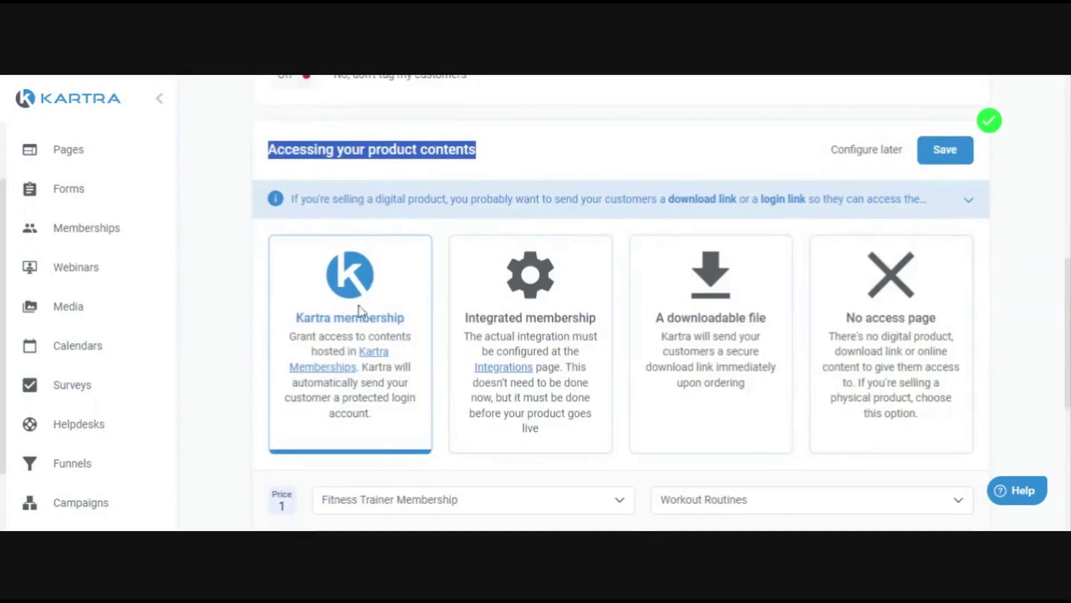
{"action": "left_click", "coordinate": [276, 240]}
{"action": "scroll", "coordinate": [400, 313], "scroll_direction": "down", "scroll_amount": 4}
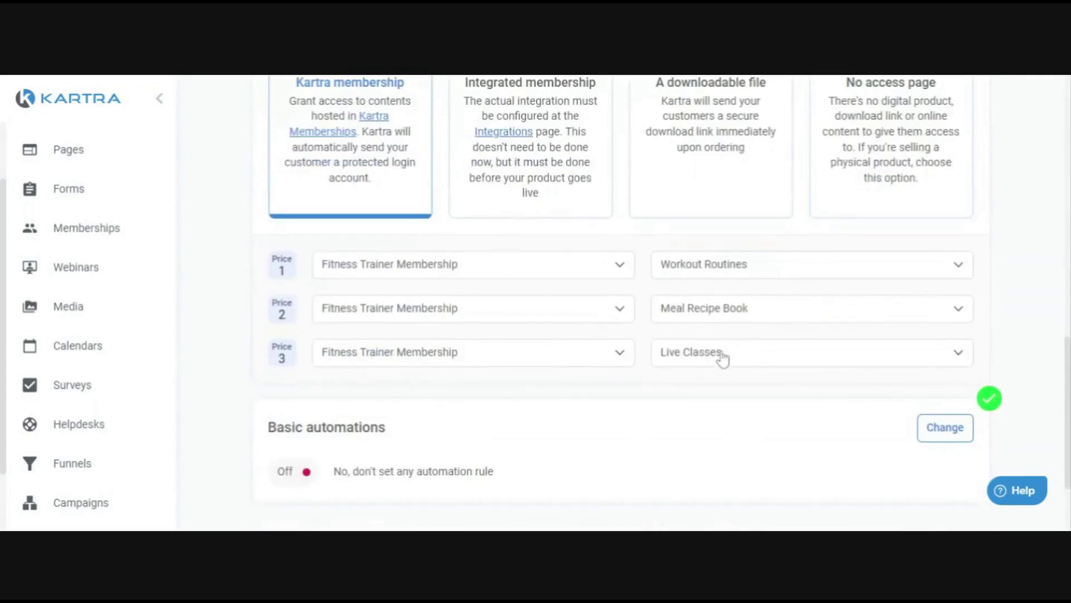
{"action": "scroll", "coordinate": [746, 320], "scroll_direction": "up", "scroll_amount": 3}
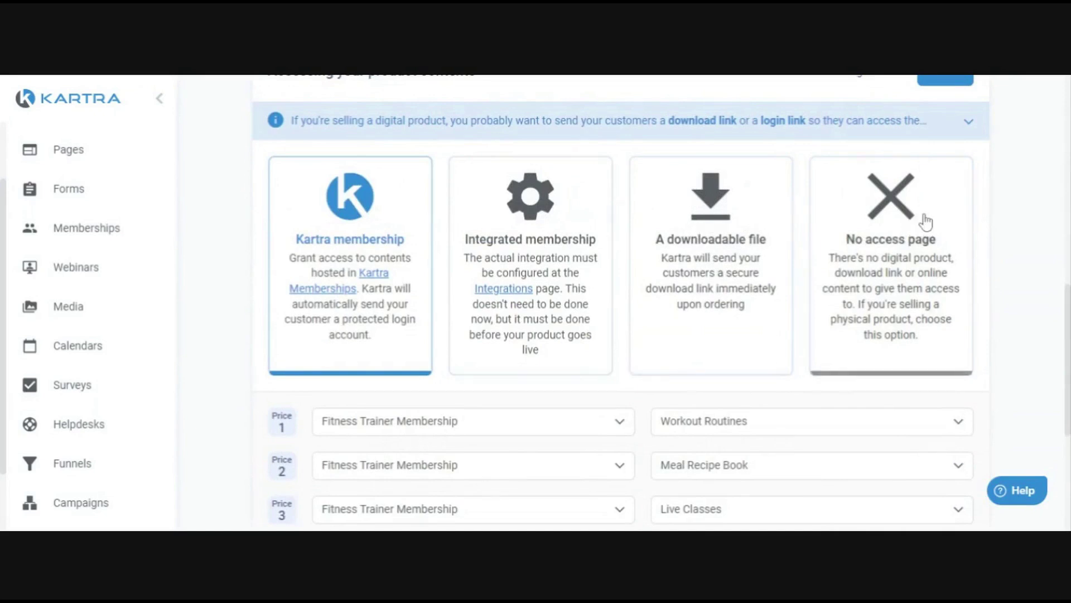
{"action": "scroll", "coordinate": [926, 223], "scroll_direction": "up", "scroll_amount": 2}
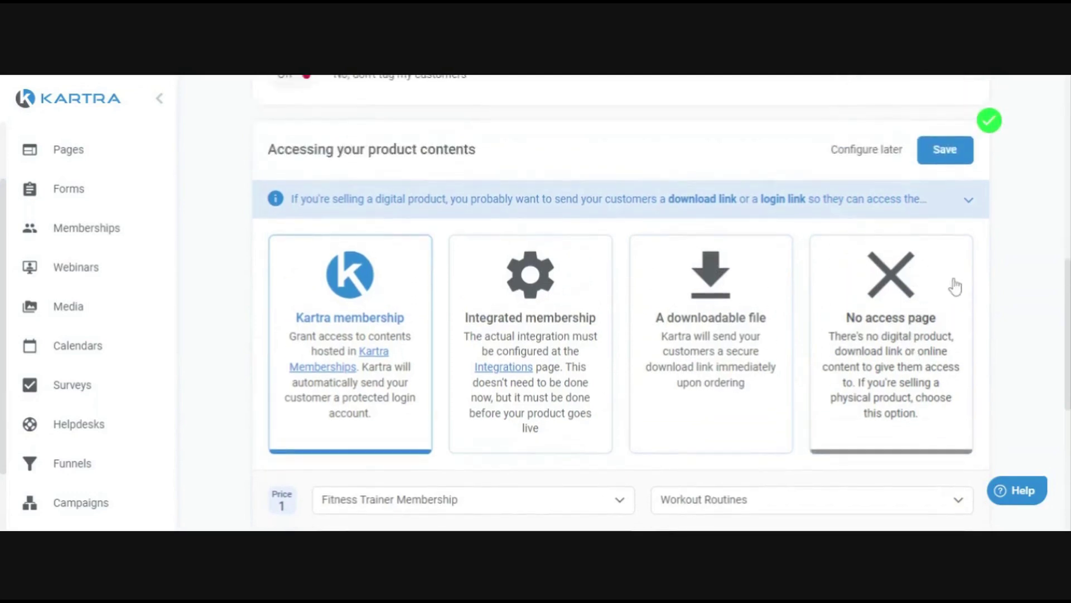
{"action": "scroll", "coordinate": [971, 296], "scroll_direction": "up", "scroll_amount": 4}
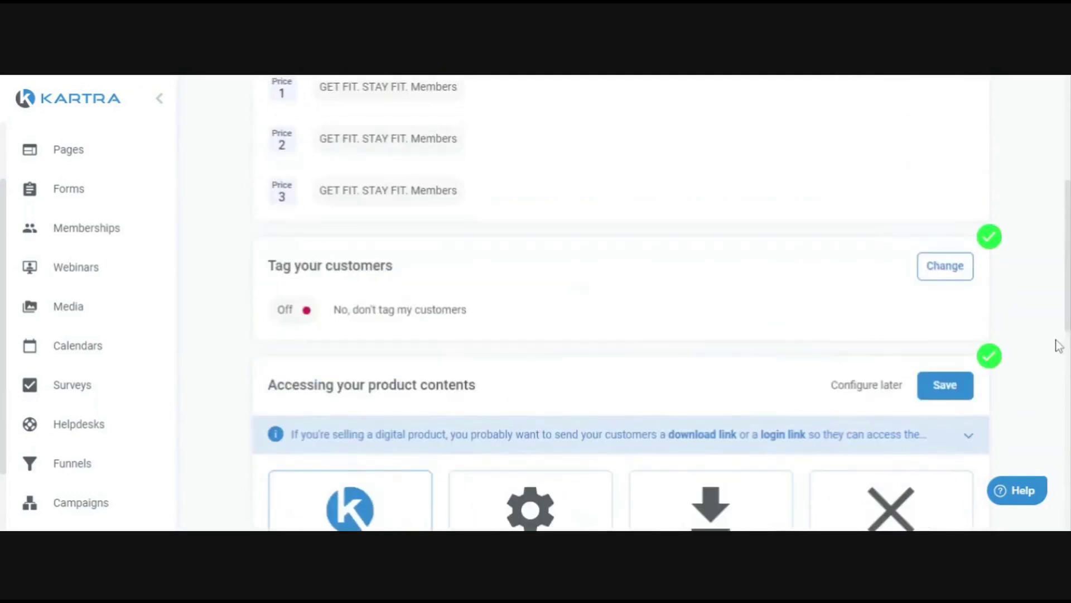
{"action": "scroll", "coordinate": [1056, 352], "scroll_direction": "up", "scroll_amount": 1}
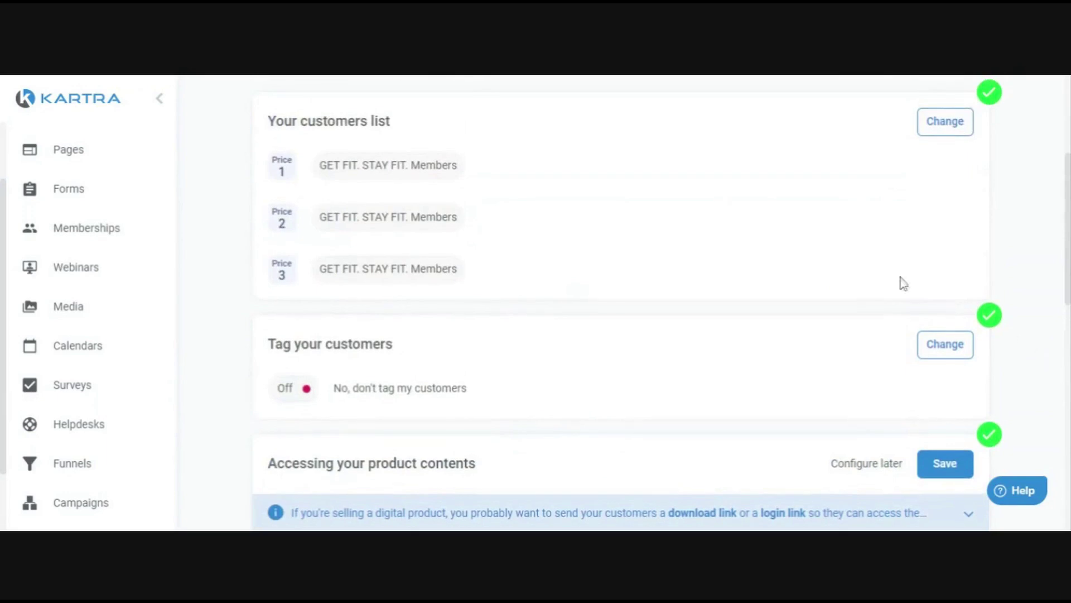
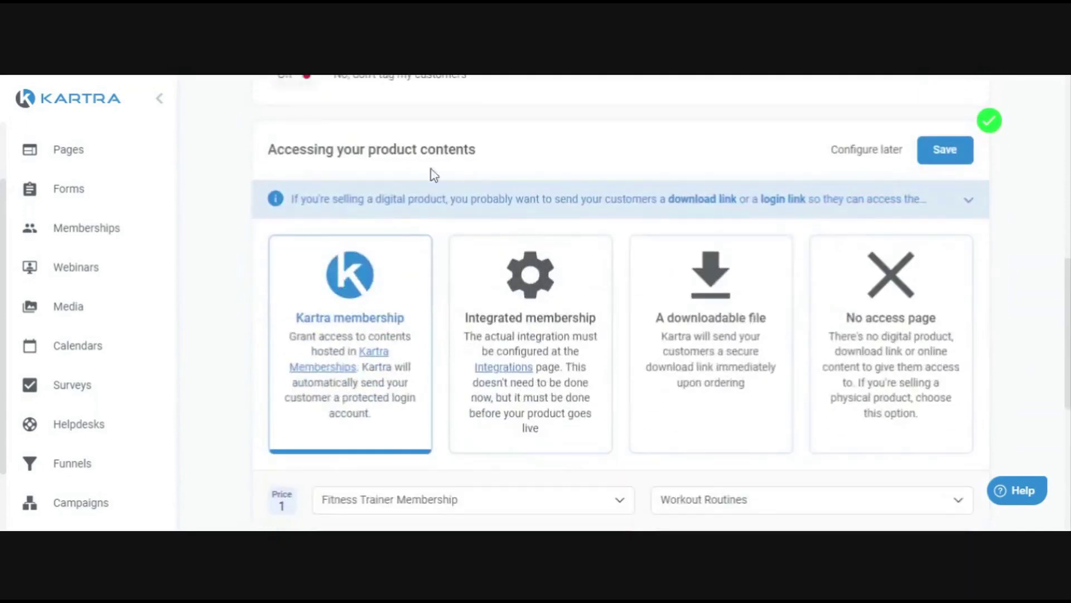
- Compare the Kartra membership, integrated membership, downloadable file and no access page options for delivering the product contents
{"action": "left_click_drag", "start_coordinate": [266, 150], "coordinate": [530, 150]}
{"action": "scroll", "coordinate": [566, 175], "scroll_direction": "down", "scroll_amount": 3}
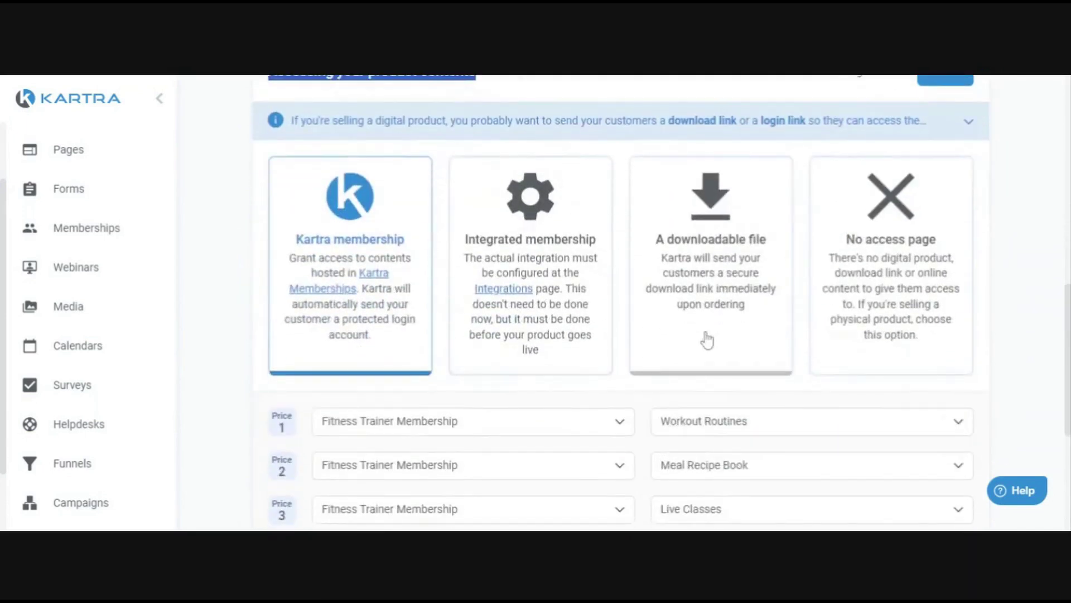
{"action": "scroll", "coordinate": [848, 346], "scroll_direction": "up", "scroll_amount": 1}
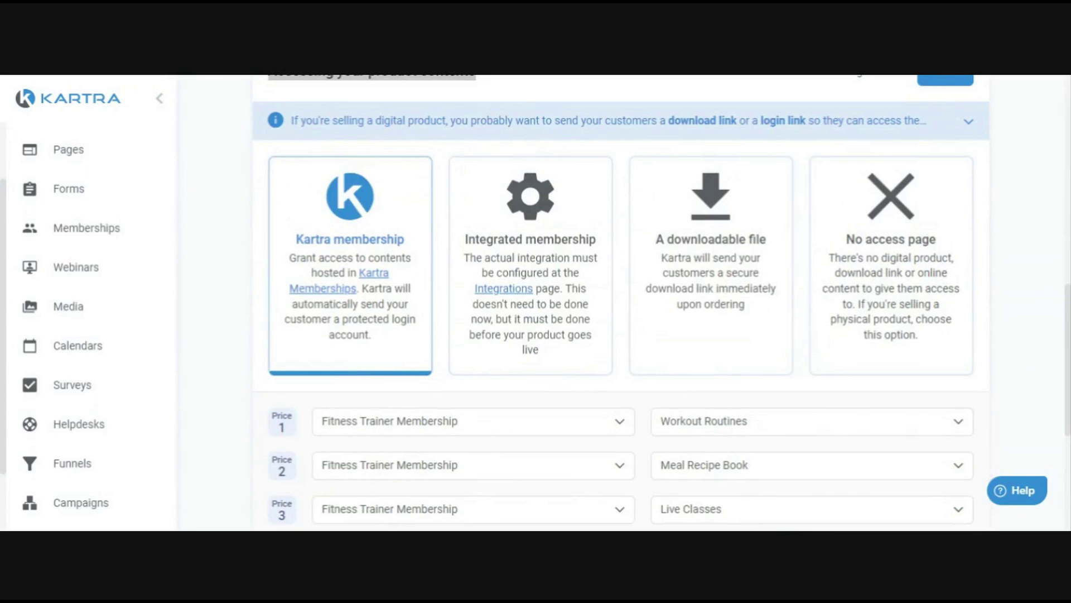
{"action": "scroll", "coordinate": [510, 329], "scroll_direction": "up", "scroll_amount": 3}
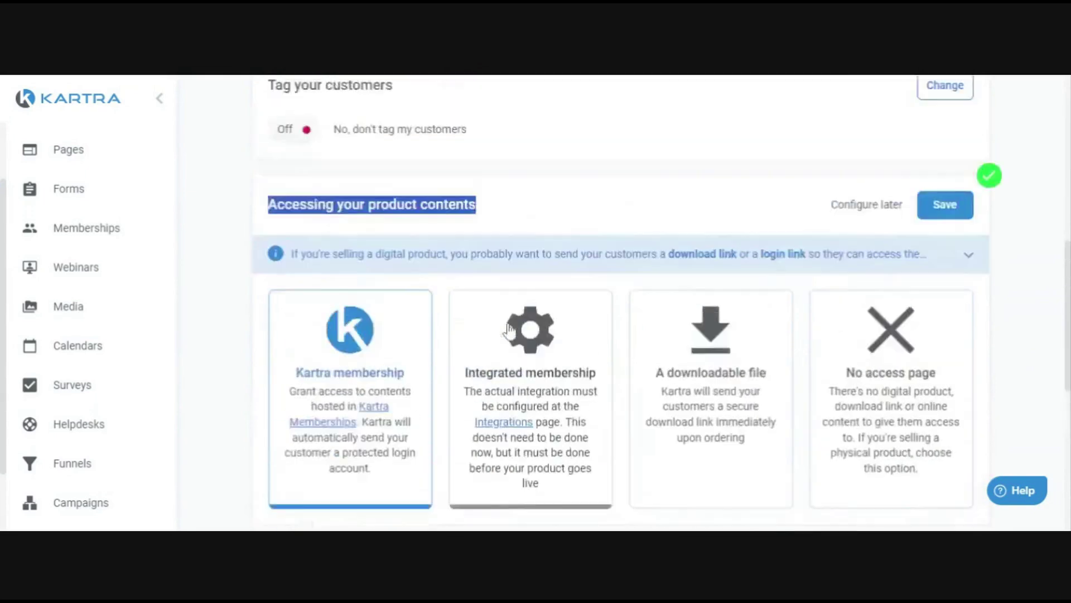
{"action": "scroll", "coordinate": [490, 329], "scroll_direction": "down", "scroll_amount": 1}
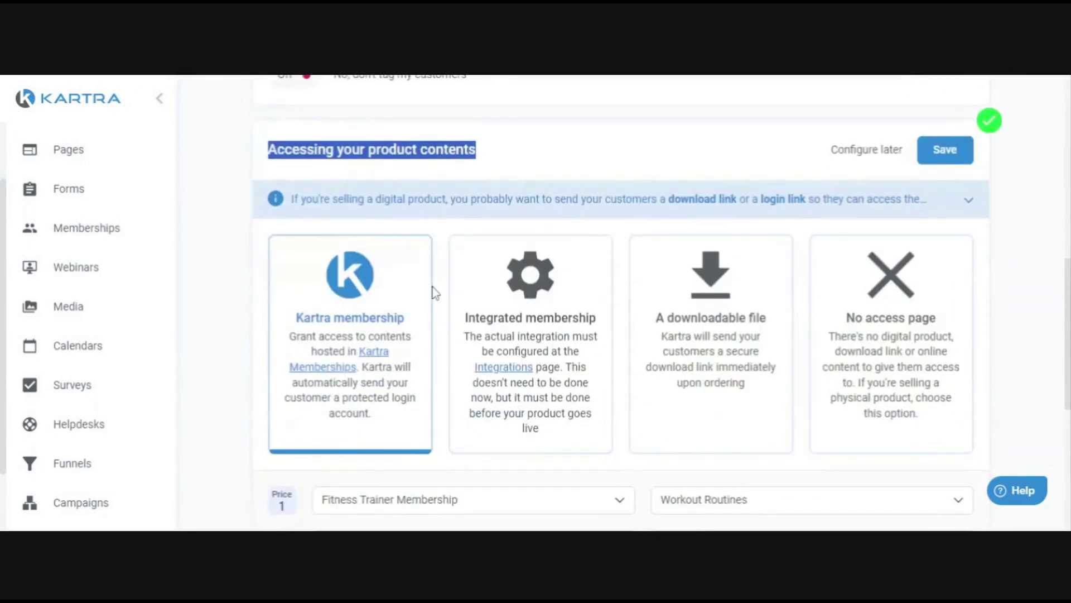
{"action": "scroll", "coordinate": [436, 302], "scroll_direction": "down", "scroll_amount": 1}
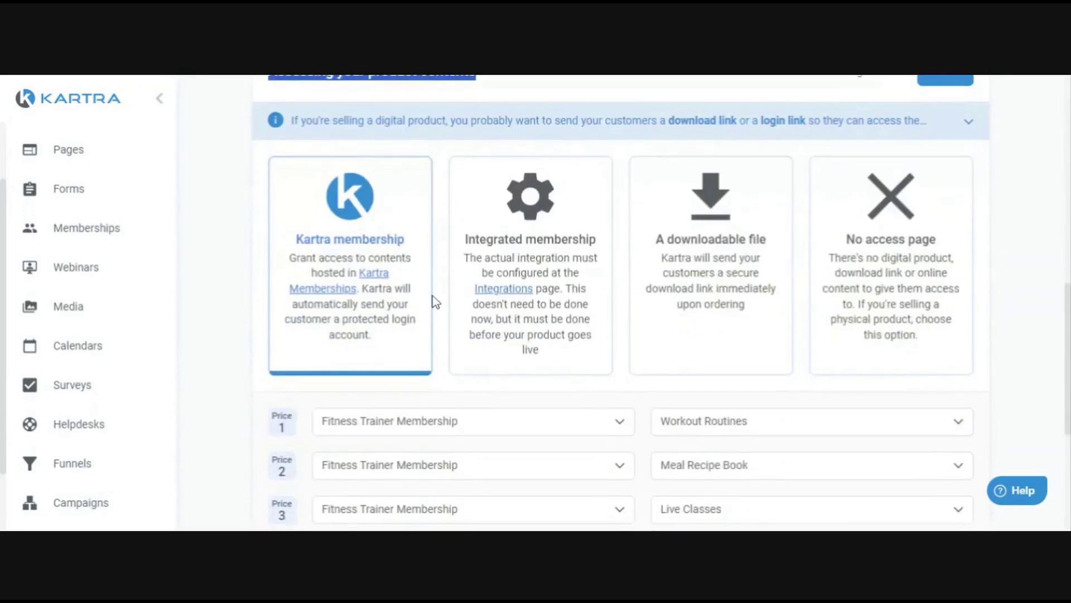
{"action": "scroll", "coordinate": [435, 351], "scroll_direction": "down", "scroll_amount": 1}
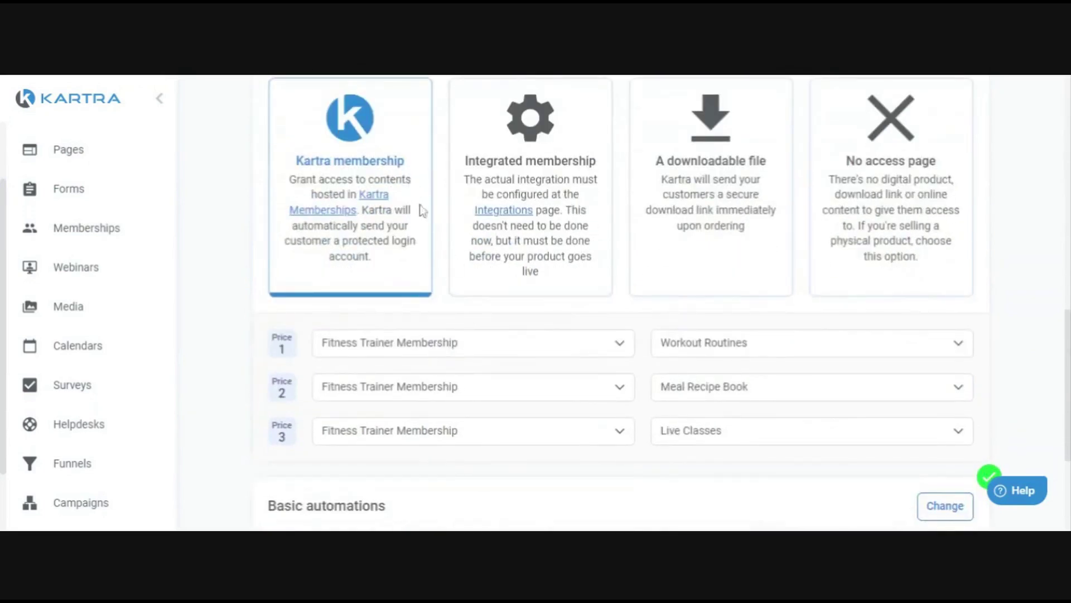
{"action": "scroll", "coordinate": [427, 240], "scroll_direction": "up", "scroll_amount": 1}
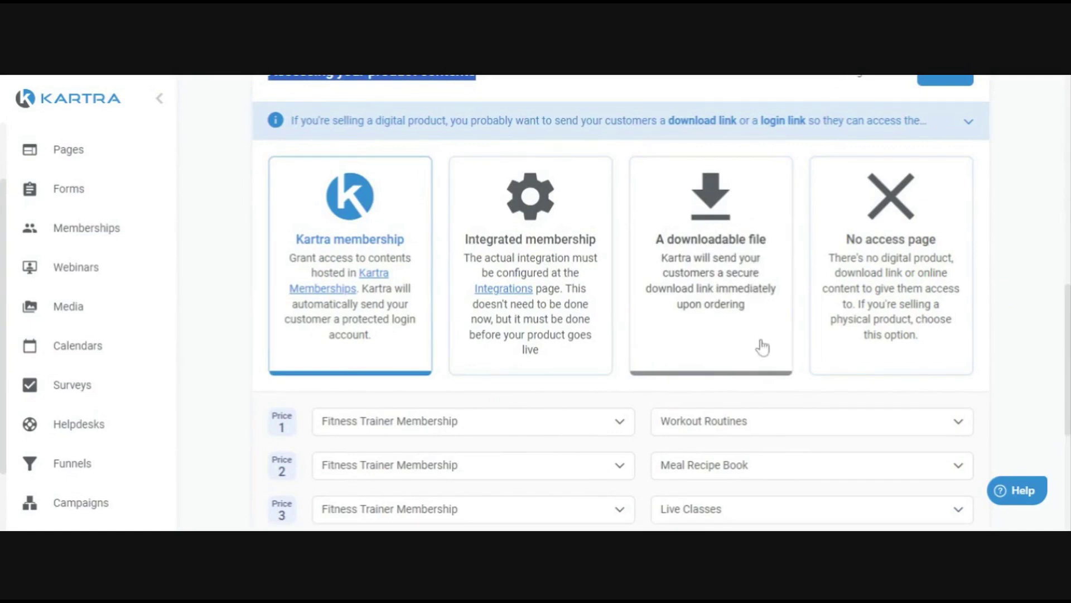
- Try the No access page option for product contents, then switch back to Kartra membership
{"action": "left_click", "coordinate": [875, 273]}
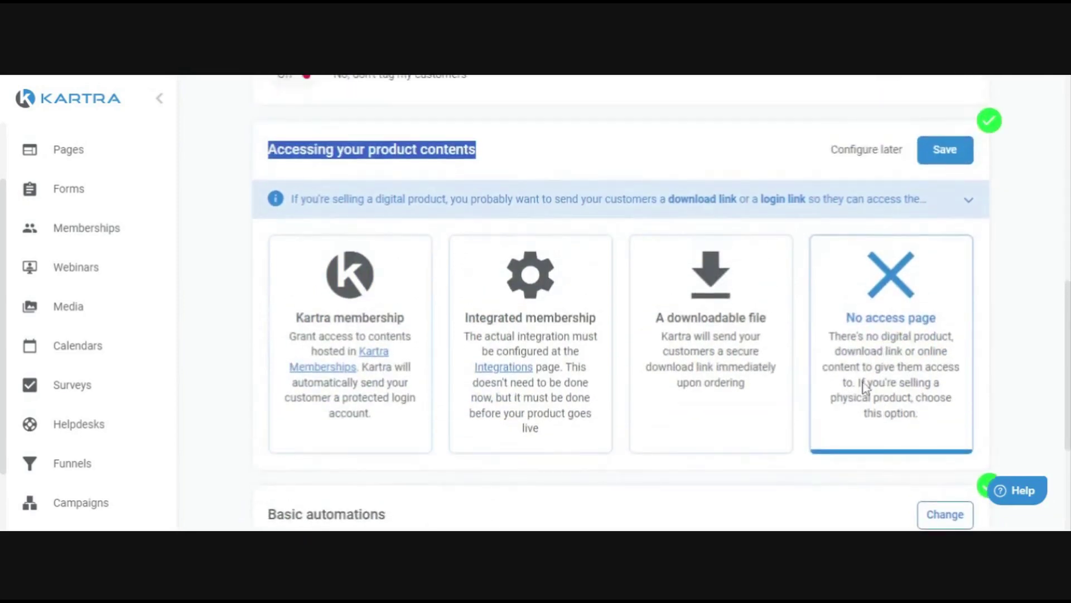
{"action": "scroll", "coordinate": [127, 423], "scroll_direction": "down", "scroll_amount": 3}
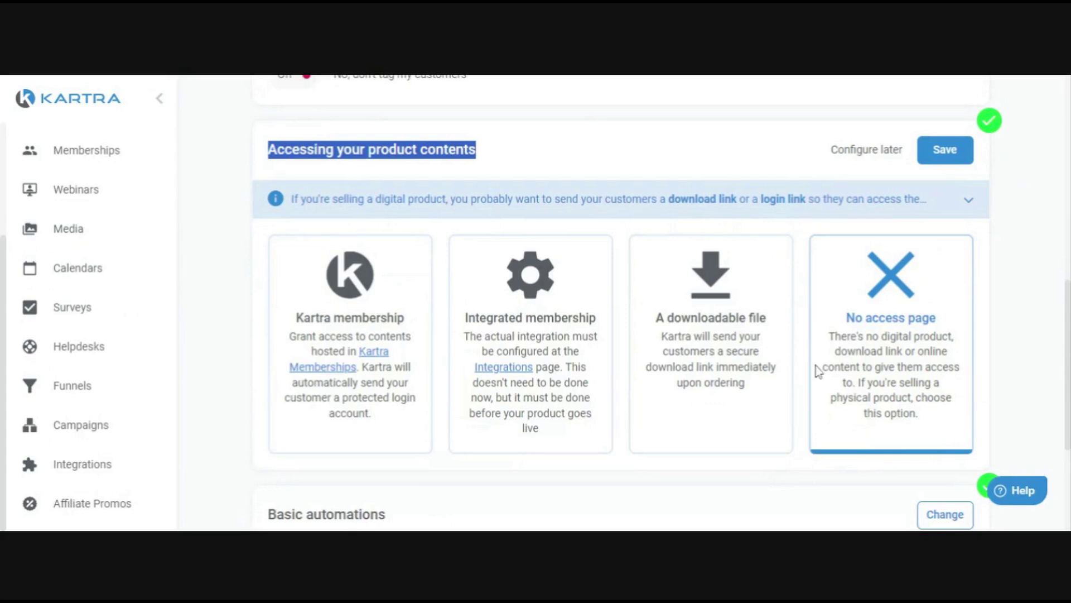
{"action": "left_click", "coordinate": [385, 275]}
{"action": "scroll", "coordinate": [371, 321], "scroll_direction": "down", "scroll_amount": 4}
{"action": "scroll", "coordinate": [364, 256], "scroll_direction": "up", "scroll_amount": 3}
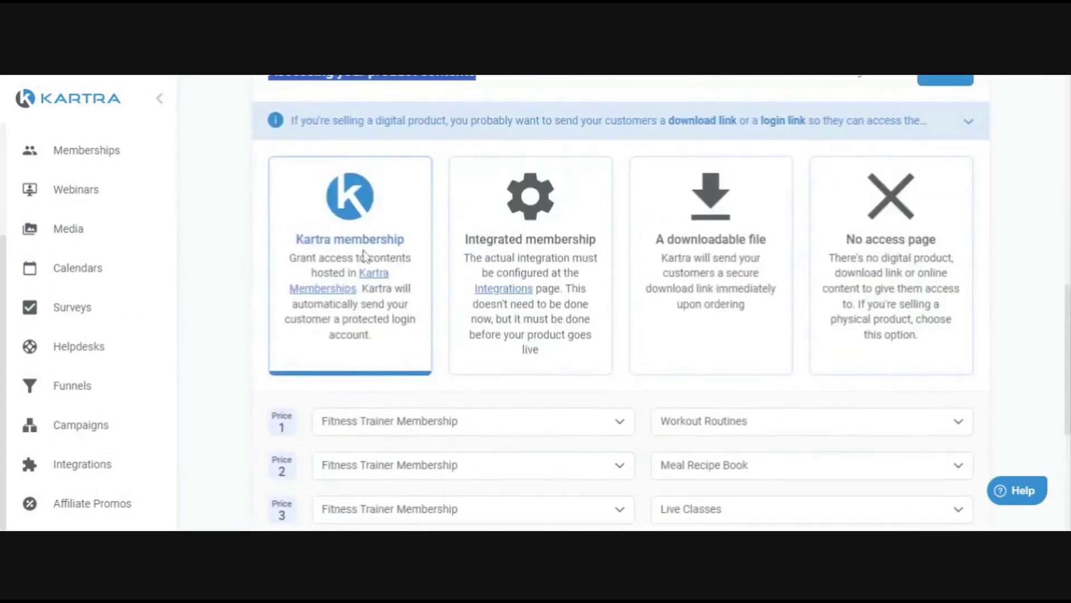
- Check the membership levels for the three price points and save the product contents access as Kartra membership
{"action": "scroll", "coordinate": [495, 313], "scroll_direction": "down", "scroll_amount": 3}
{"action": "scroll", "coordinate": [502, 309], "scroll_direction": "up", "scroll_amount": 1}
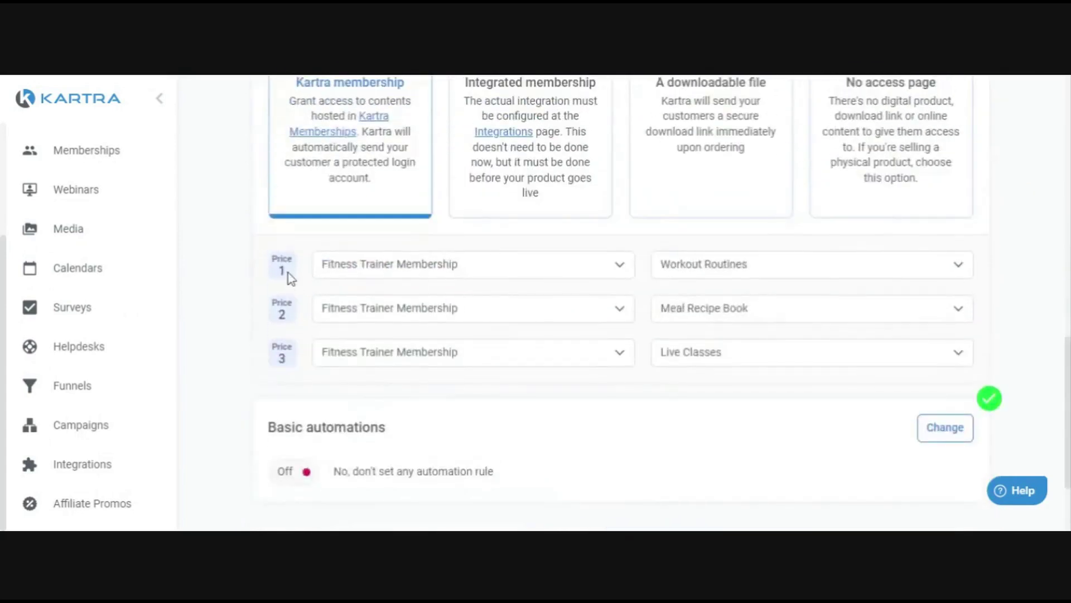
{"action": "scroll", "coordinate": [614, 279], "scroll_direction": "up", "scroll_amount": 3}
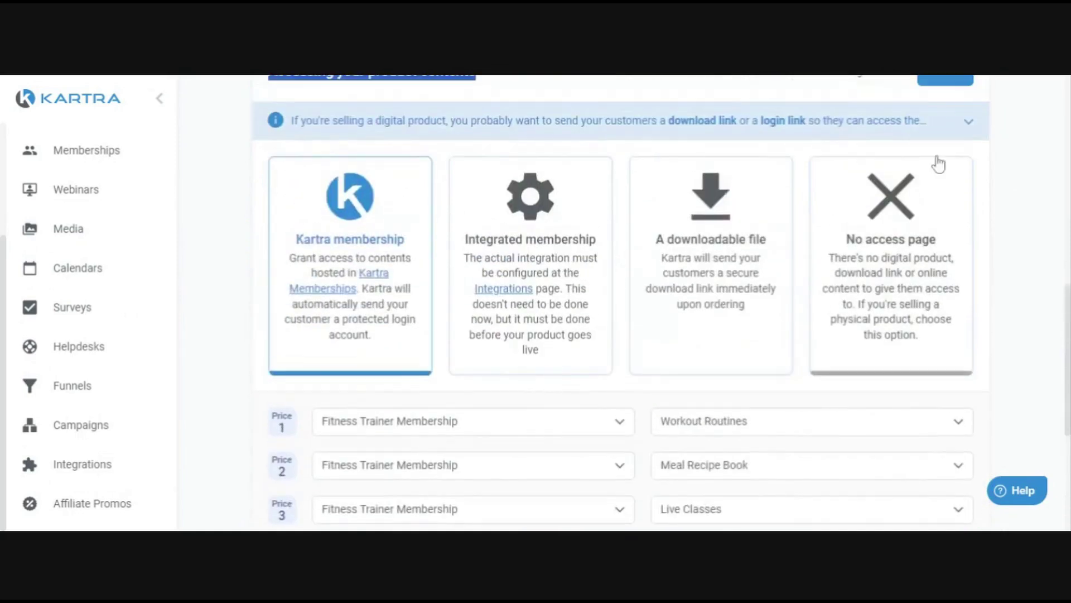
{"action": "left_click", "coordinate": [948, 82]}
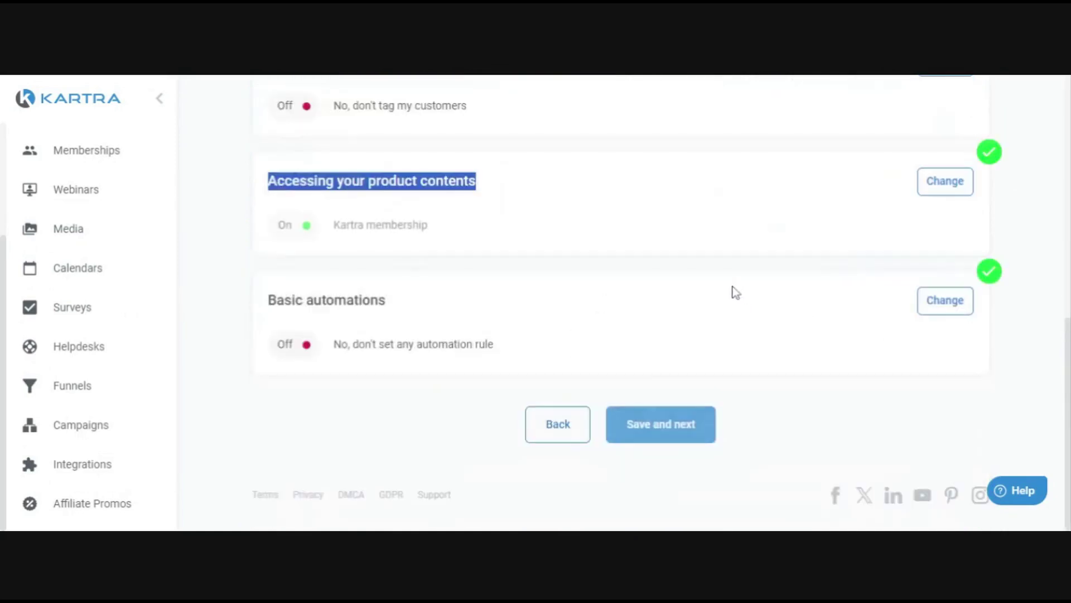
- Check the Post Sale sections once more, then save the stage and continue to Affiliates
{"action": "scroll", "coordinate": [801, 330], "scroll_direction": "up", "scroll_amount": 4}
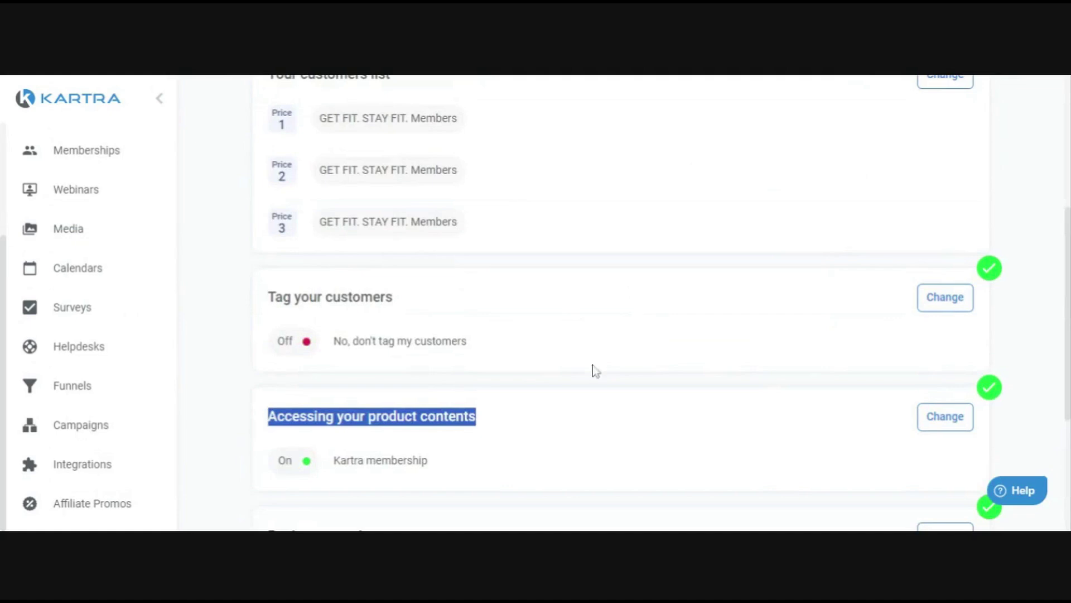
{"action": "scroll", "coordinate": [593, 371], "scroll_direction": "down", "scroll_amount": 2}
{"action": "scroll", "coordinate": [571, 330], "scroll_direction": "down", "scroll_amount": 3}
{"action": "left_click", "coordinate": [685, 422]}
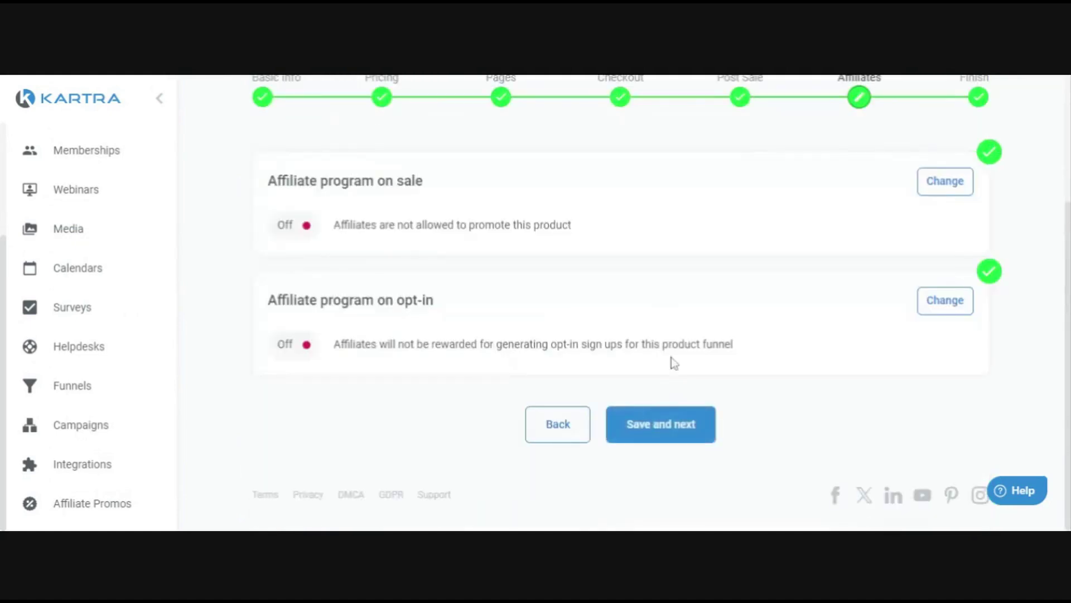
- Try activating the affiliate program on sale with a fixed-amount affiliate commission for Price 1
{"action": "scroll", "coordinate": [686, 365], "scroll_direction": "up", "scroll_amount": 3}
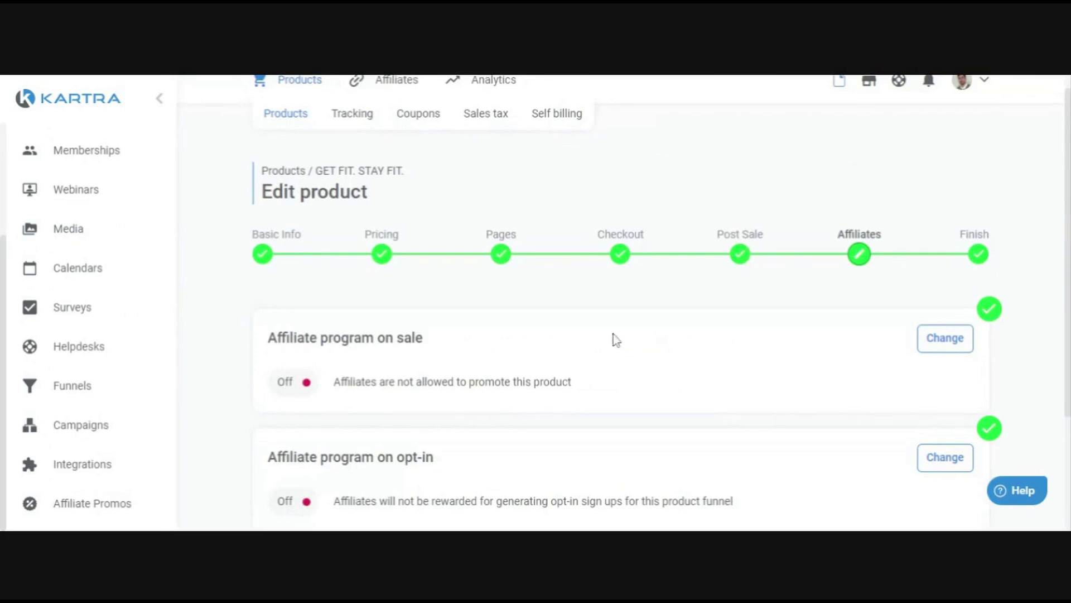
{"action": "scroll", "coordinate": [614, 339], "scroll_direction": "down", "scroll_amount": 3}
{"action": "scroll", "coordinate": [511, 301], "scroll_direction": "up", "scroll_amount": 3}
{"action": "left_click", "coordinate": [937, 342]}
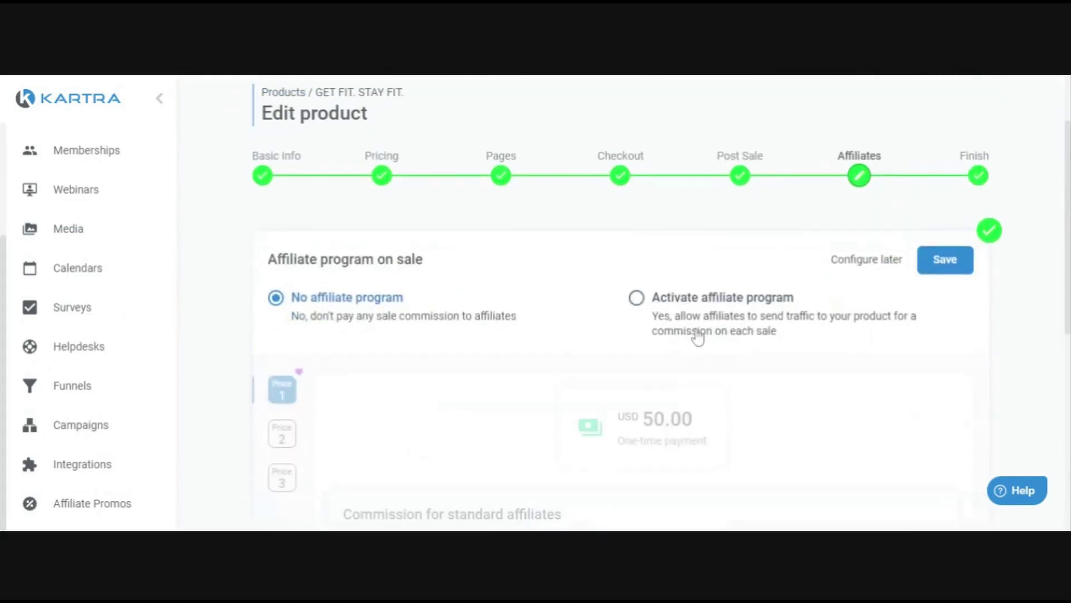
{"action": "left_click", "coordinate": [697, 338]}
{"action": "scroll", "coordinate": [387, 330], "scroll_direction": "down", "scroll_amount": 5}
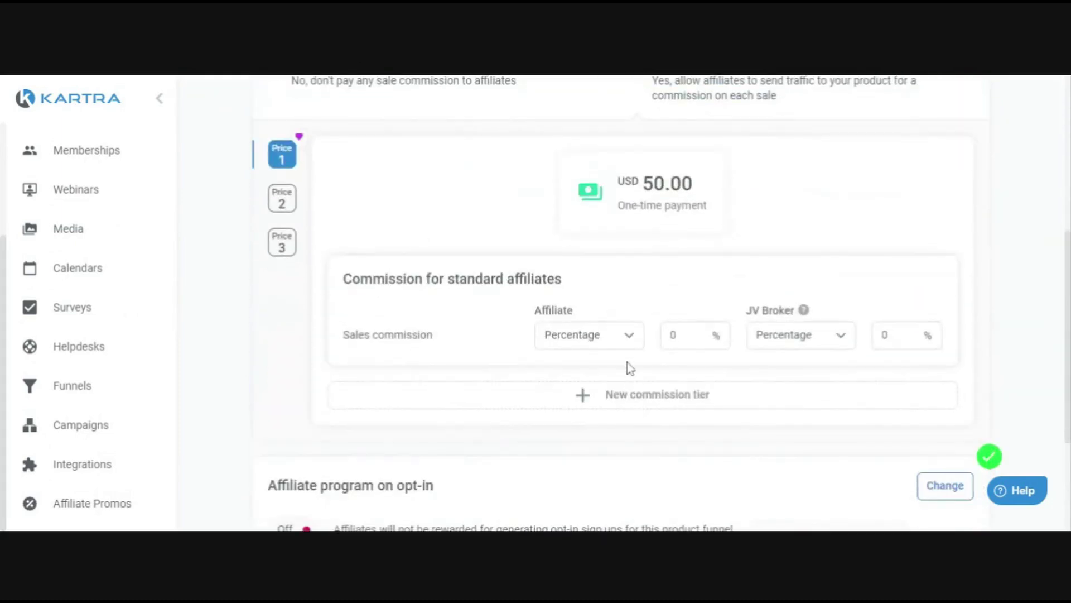
{"action": "left_click", "coordinate": [613, 342]}
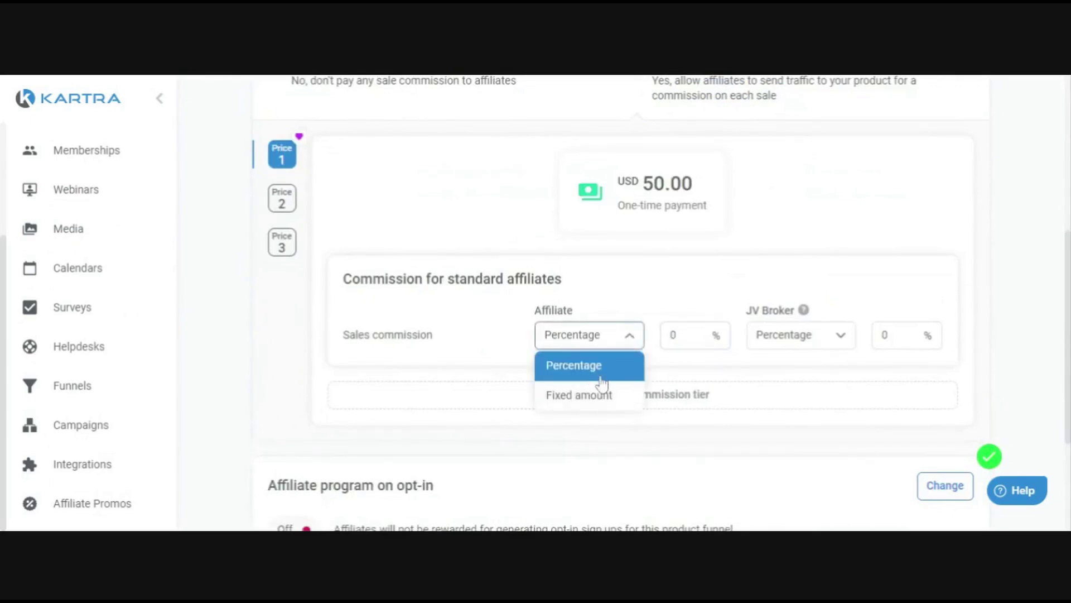
{"action": "left_click", "coordinate": [614, 394]}
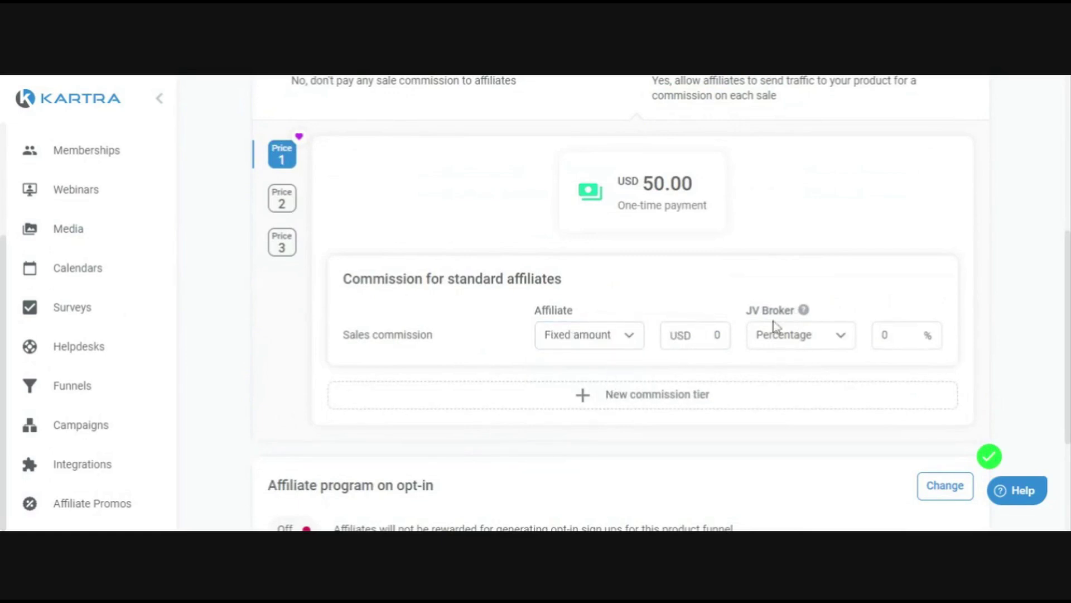
{"action": "left_click_drag", "start_coordinate": [745, 311], "coordinate": [795, 316]}
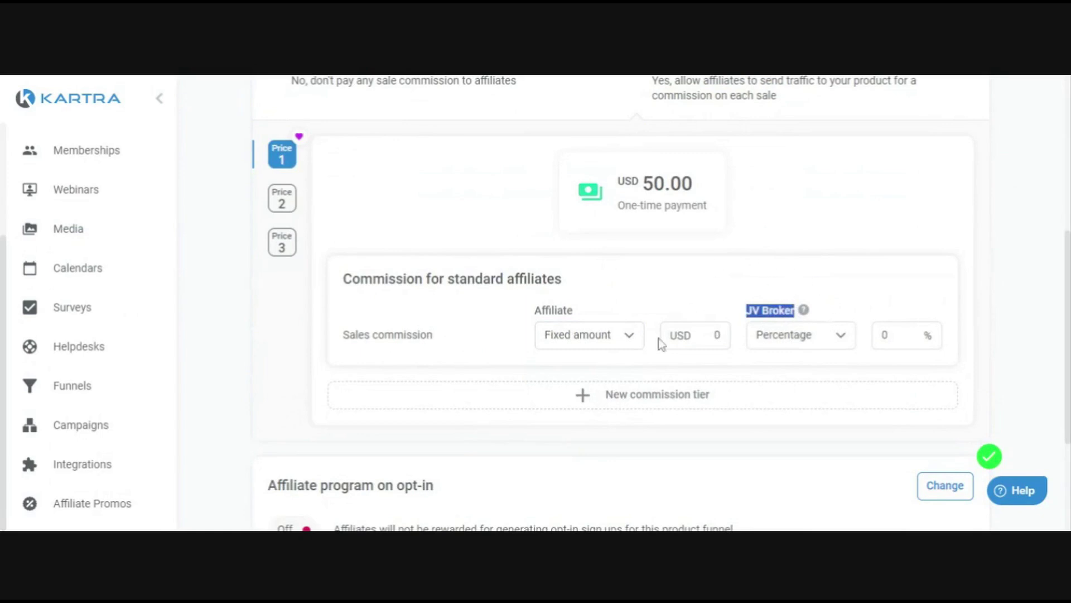
{"action": "left_click", "coordinate": [688, 273]}
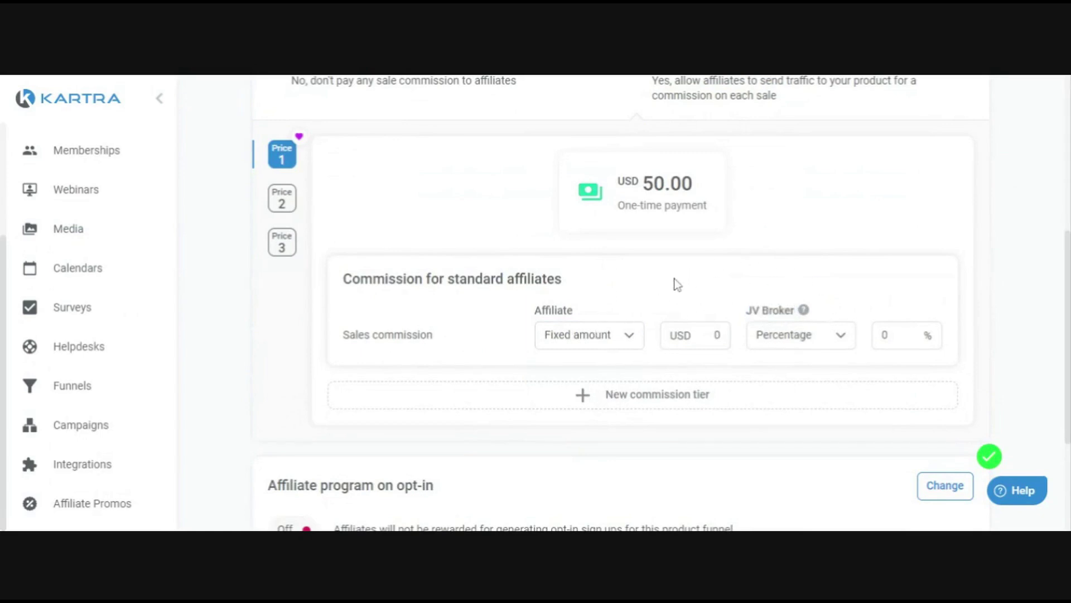
{"action": "scroll", "coordinate": [670, 303], "scroll_direction": "up", "scroll_amount": 3}
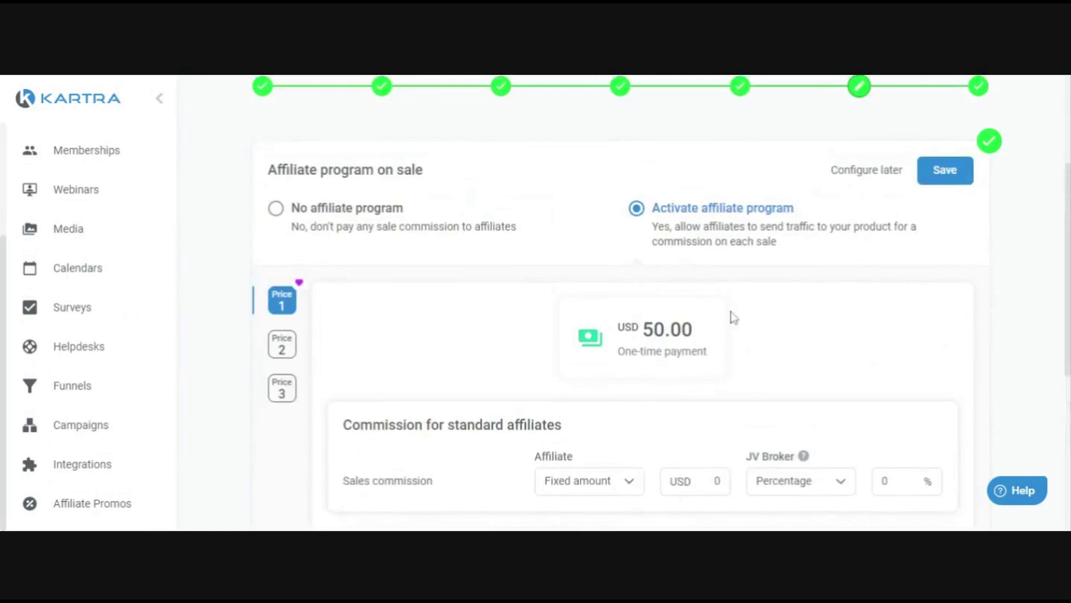
- Set the affiliate program on sale to No affiliate program and save it, and save the opt-in section as No affiliate program on opt-in
{"action": "left_click", "coordinate": [419, 234]}
{"action": "left_click", "coordinate": [952, 190]}
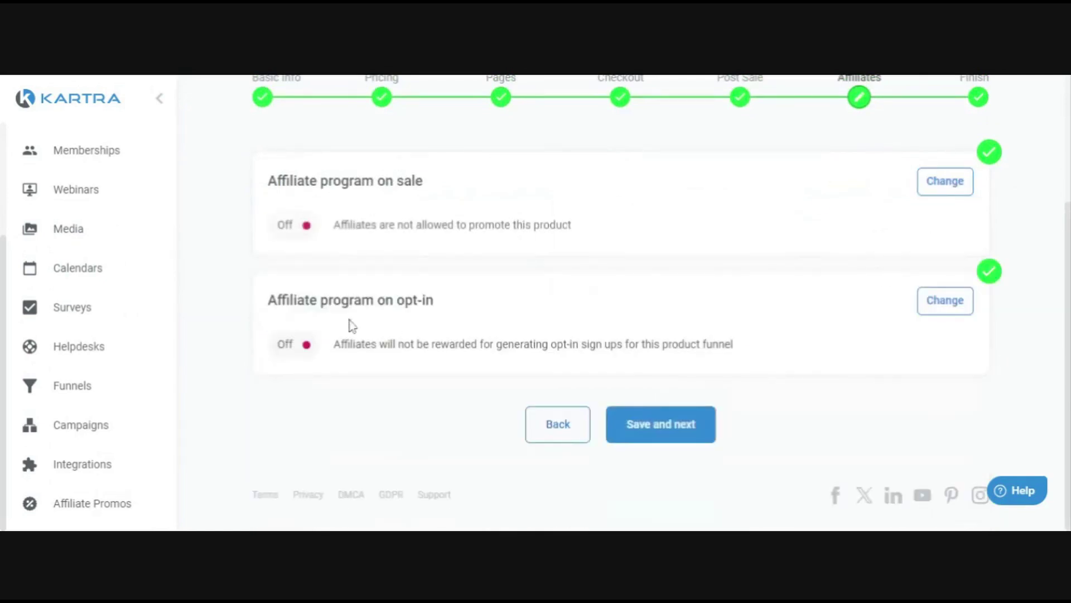
{"action": "left_click_drag", "start_coordinate": [281, 300], "coordinate": [434, 300]}
{"action": "left_click", "coordinate": [947, 307]}
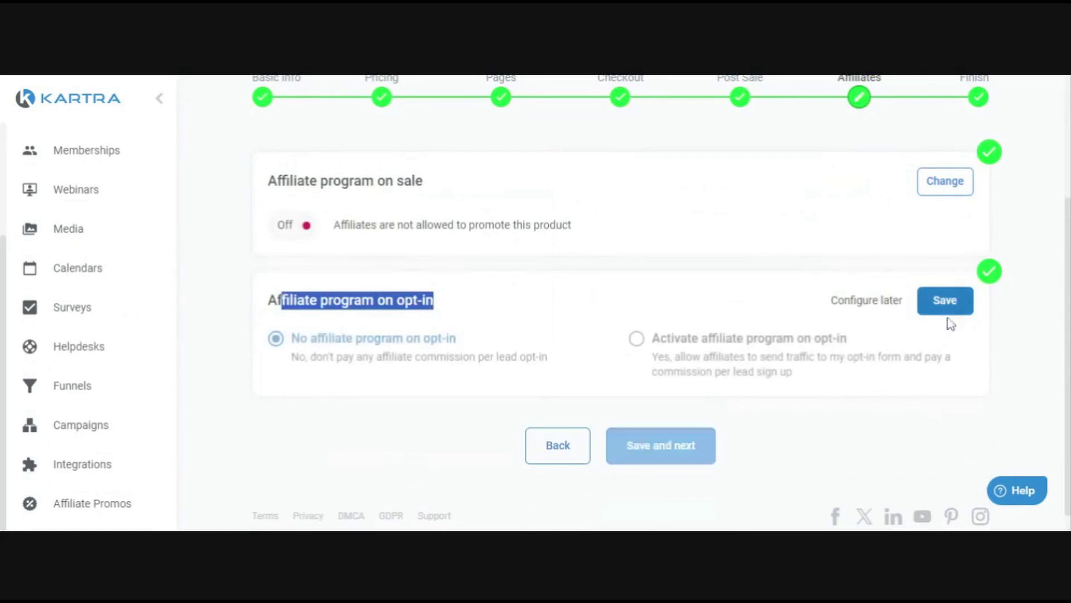
{"action": "left_click", "coordinate": [751, 318]}
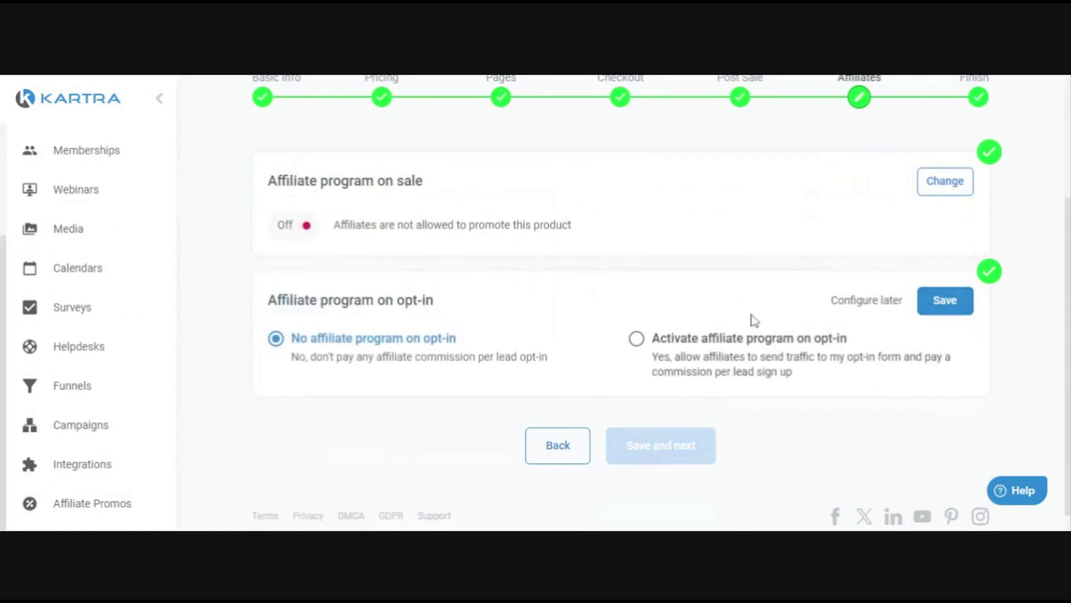
{"action": "left_click", "coordinate": [965, 310]}
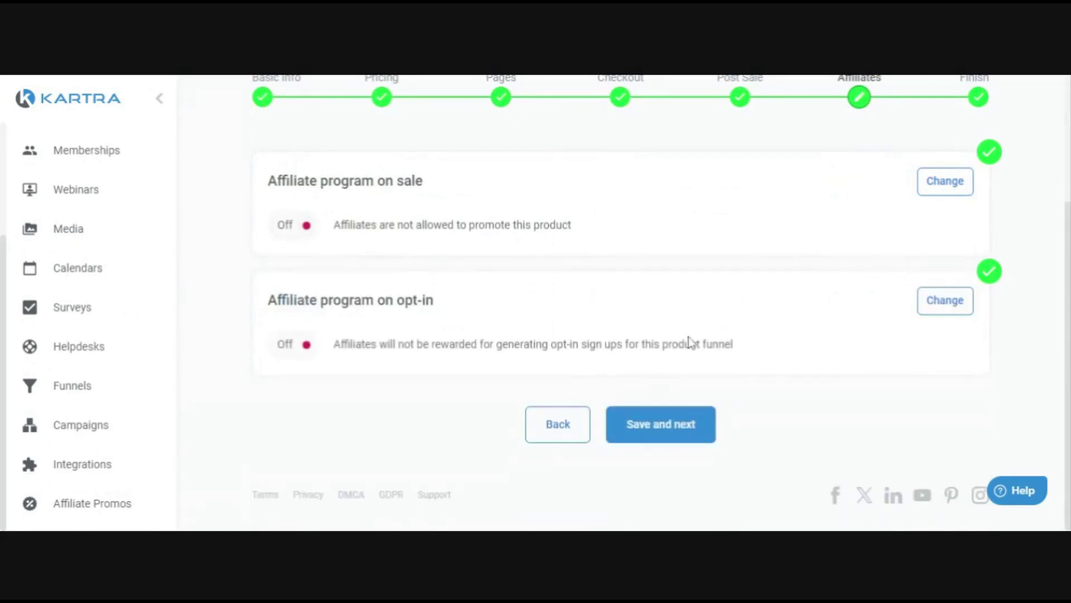
- Check the on-sale and opt-in affiliate sections, and save the Affiliates stage to finish the product
{"action": "left_click_drag", "start_coordinate": [266, 181], "coordinate": [437, 183]}
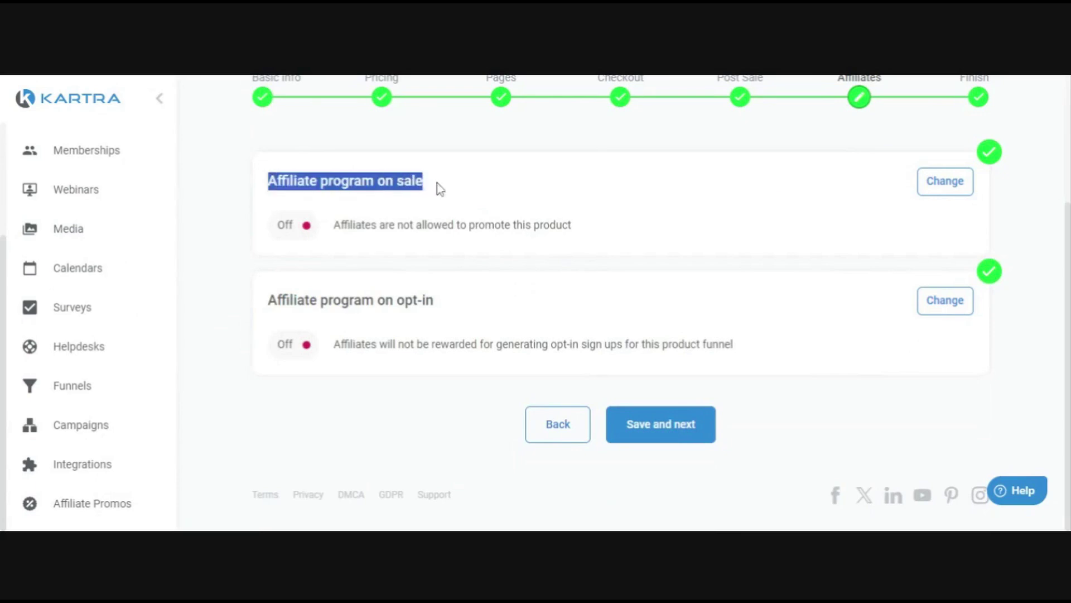
{"action": "left_click_drag", "start_coordinate": [448, 300], "coordinate": [267, 306]}
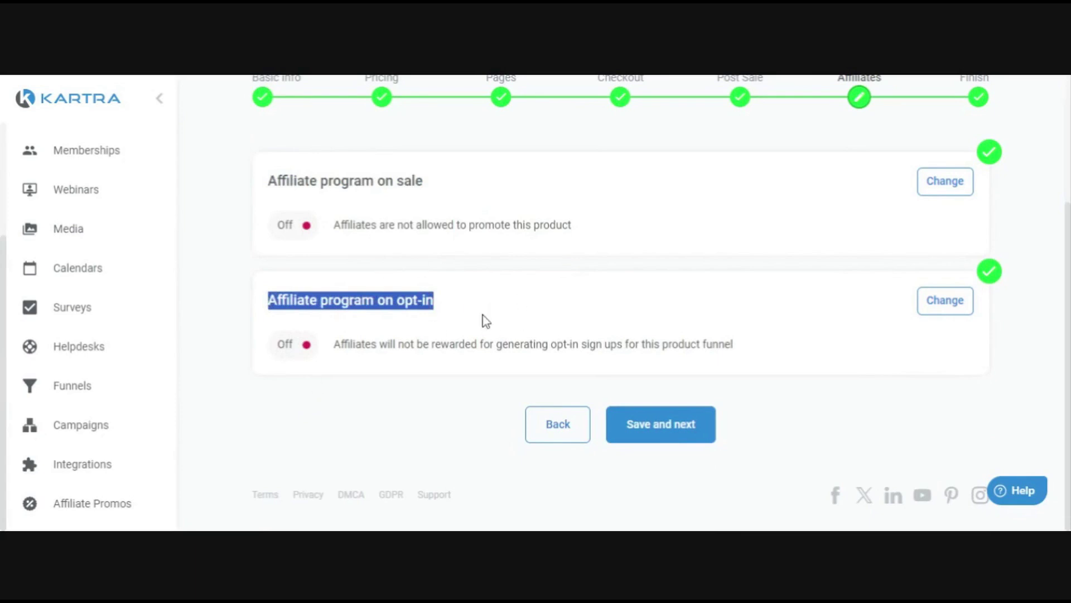
{"action": "left_click", "coordinate": [678, 430]}
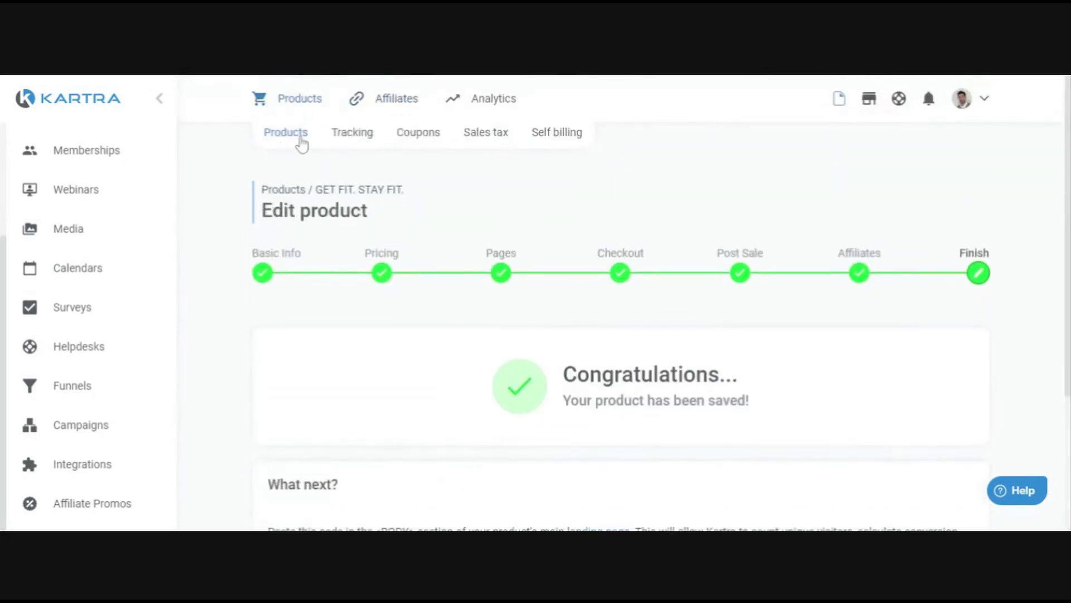
- Look over the advanced tracking links features on the Link & Page tracking page
{"action": "left_click", "coordinate": [357, 134]}
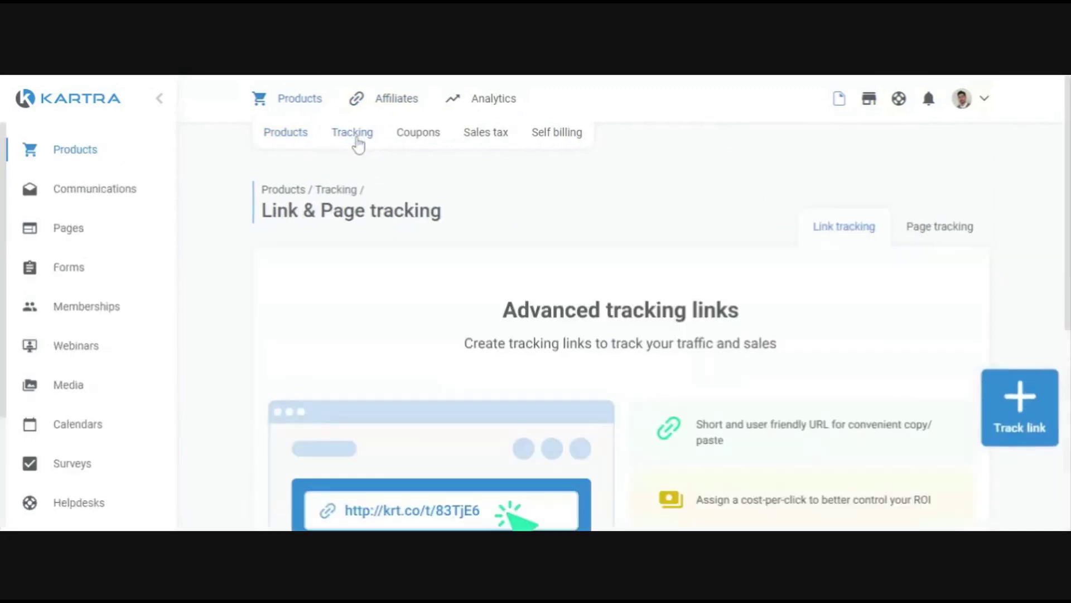
{"action": "scroll", "coordinate": [719, 313], "scroll_direction": "down", "scroll_amount": 2}
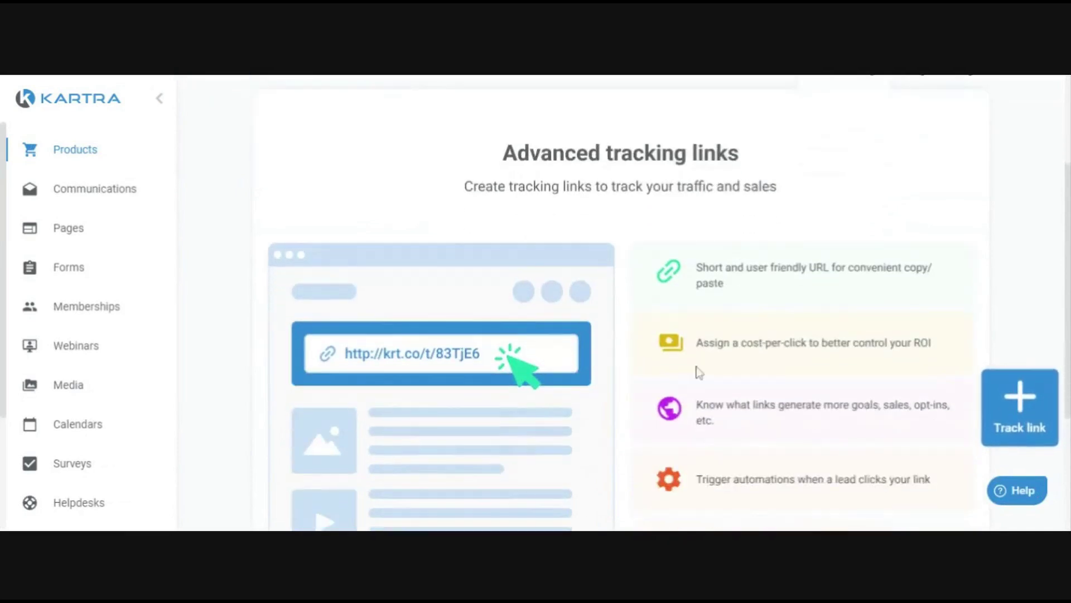
{"action": "scroll", "coordinate": [687, 312], "scroll_direction": "down", "scroll_amount": 2}
{"action": "scroll", "coordinate": [688, 322], "scroll_direction": "up", "scroll_amount": 4}
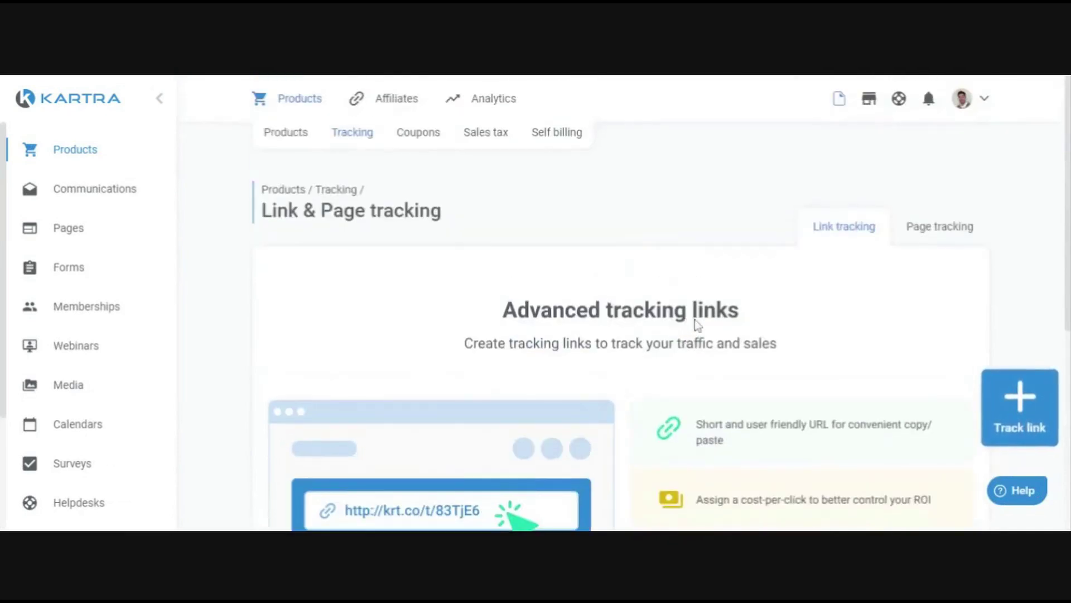
- Go to the discount coupons and start a new discount coupon
{"action": "left_click", "coordinate": [430, 140]}
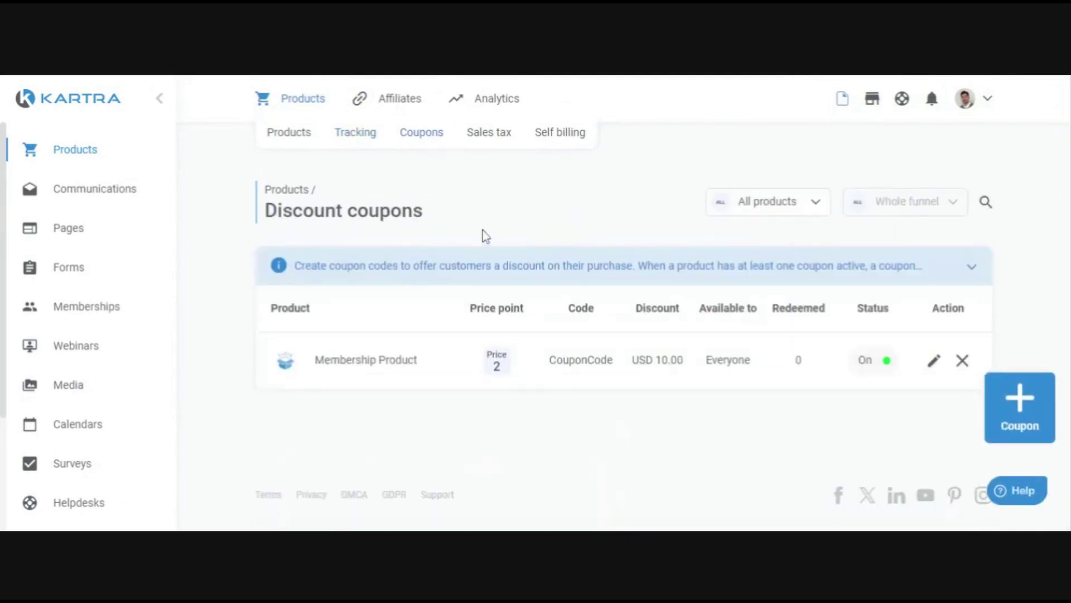
{"action": "left_click", "coordinate": [1038, 418]}
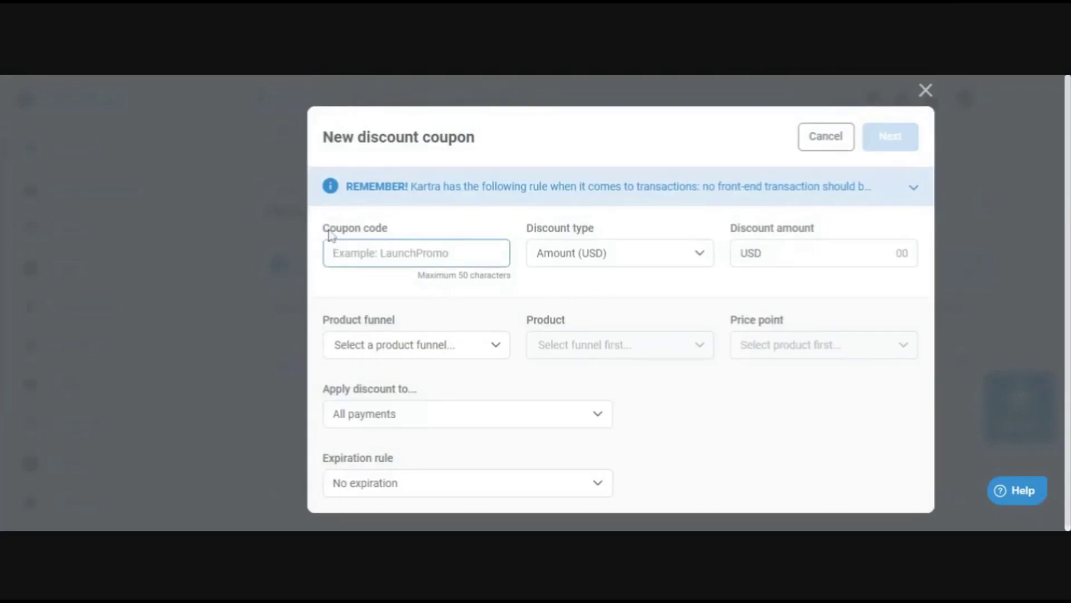
{"action": "left_click_drag", "start_coordinate": [323, 230], "coordinate": [389, 230]}
{"action": "left_click", "coordinate": [333, 252]}
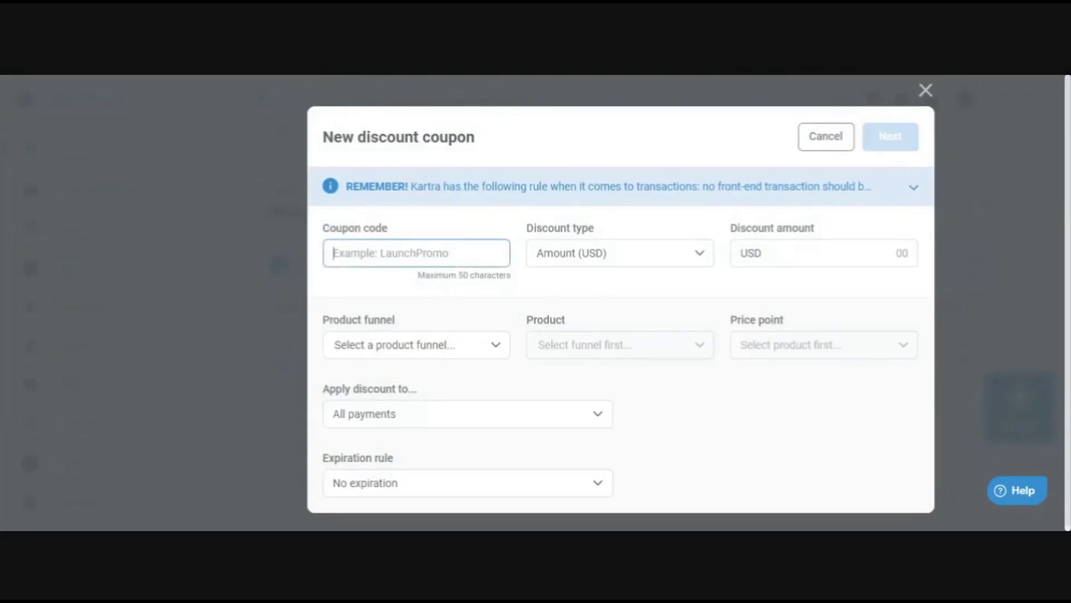
- Set the new coupon's discount type to Percentage (%) and its discount amount to 30%
{"action": "left_click", "coordinate": [625, 263]}
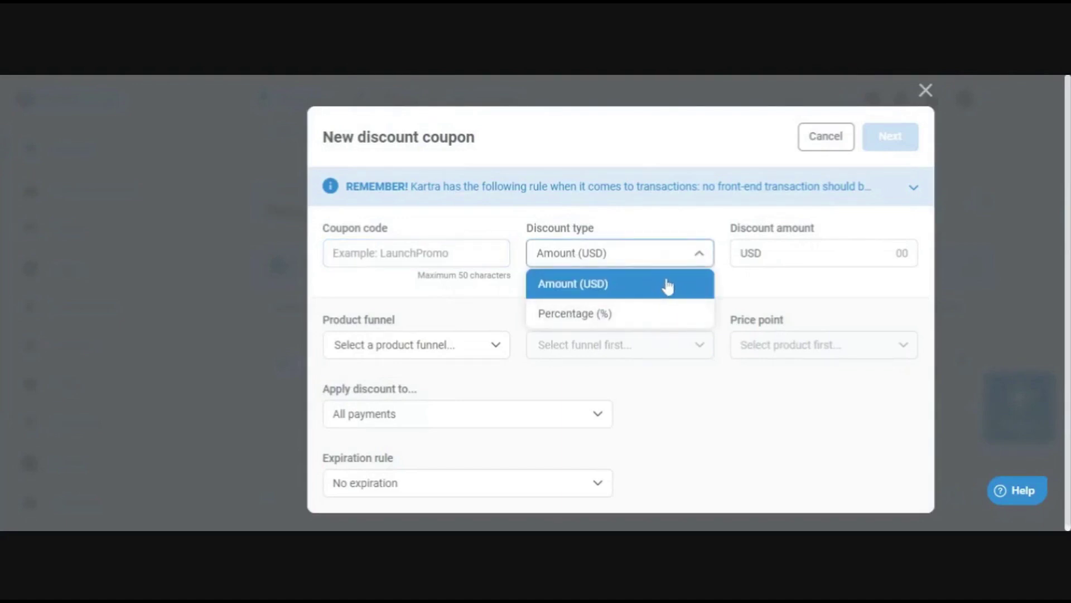
{"action": "left_click", "coordinate": [812, 261]}
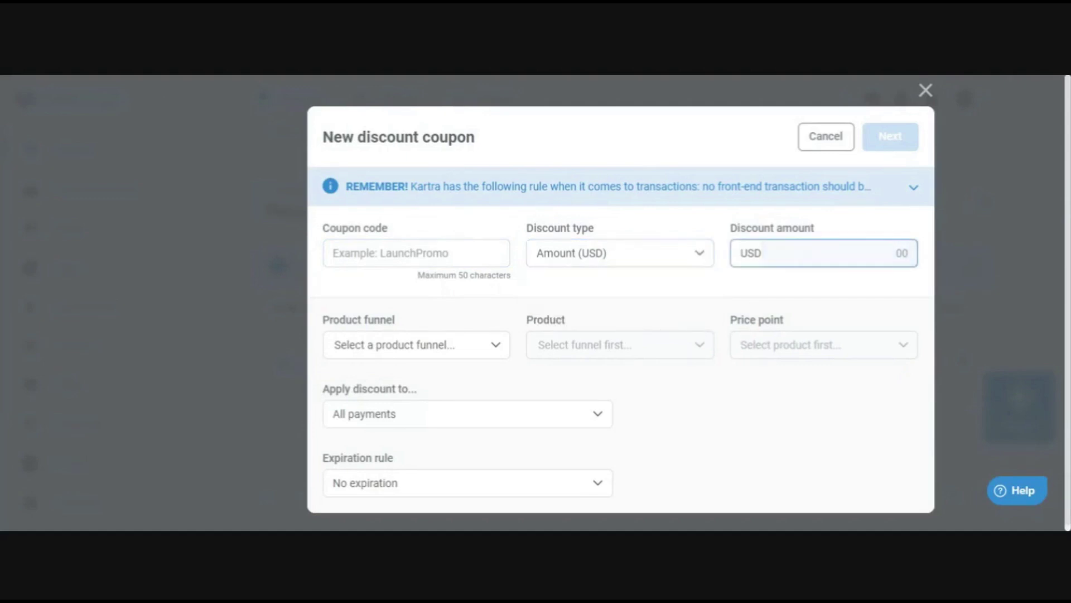
{"action": "left_click", "coordinate": [416, 253]}
{"action": "left_click", "coordinate": [629, 253]}
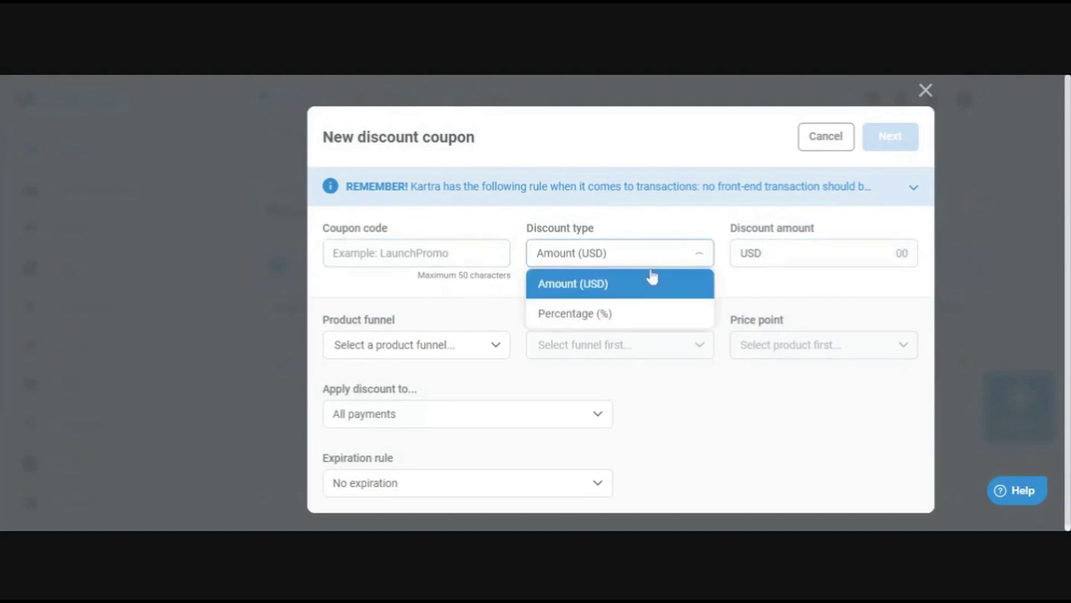
{"action": "left_click", "coordinate": [604, 314]}
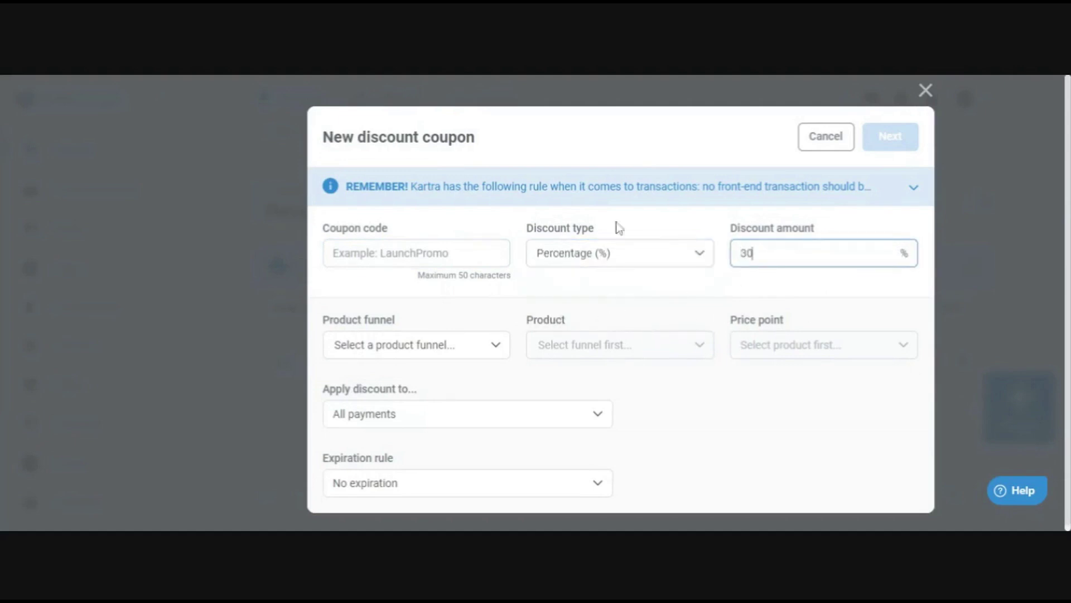
{"action": "left_click", "coordinate": [333, 252]}
- Assign the coupon to the GET FIT. STAY FIT. product funnel, the GET FIT. STAY FIT. product and Price point 1
{"action": "left_click", "coordinate": [444, 349]}
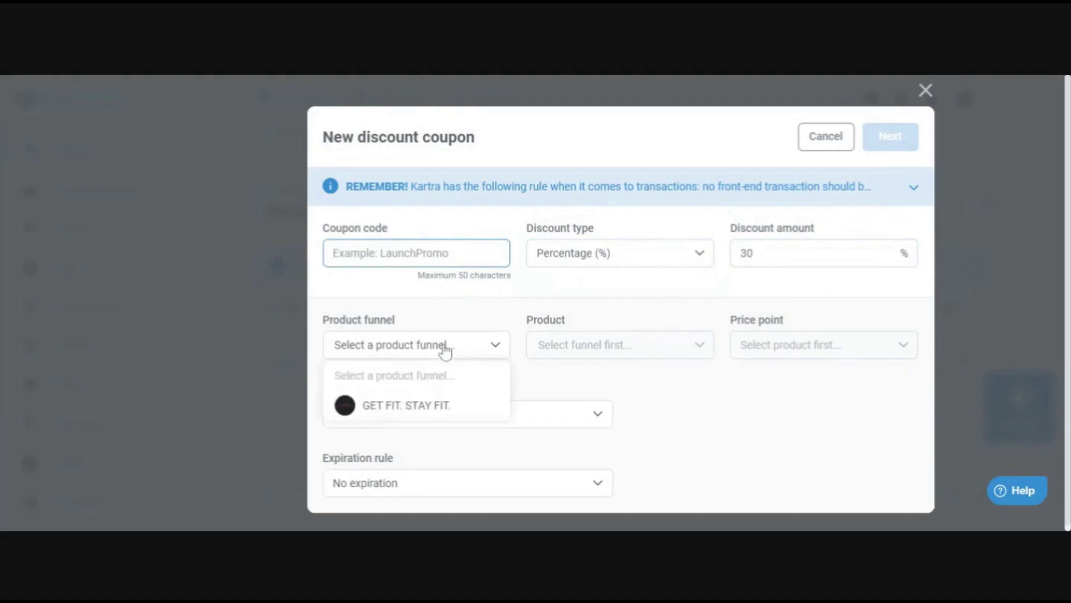
{"action": "left_click", "coordinate": [385, 412]}
{"action": "left_click", "coordinate": [610, 344]}
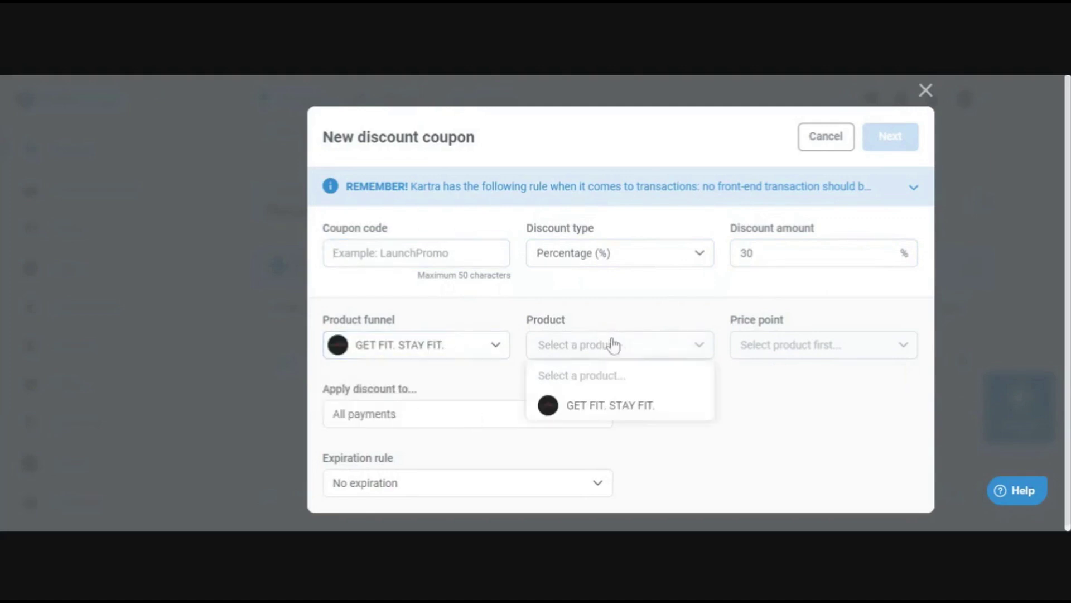
{"action": "left_click", "coordinate": [623, 409]}
{"action": "left_click", "coordinate": [810, 347]}
{"action": "left_click", "coordinate": [791, 405]}
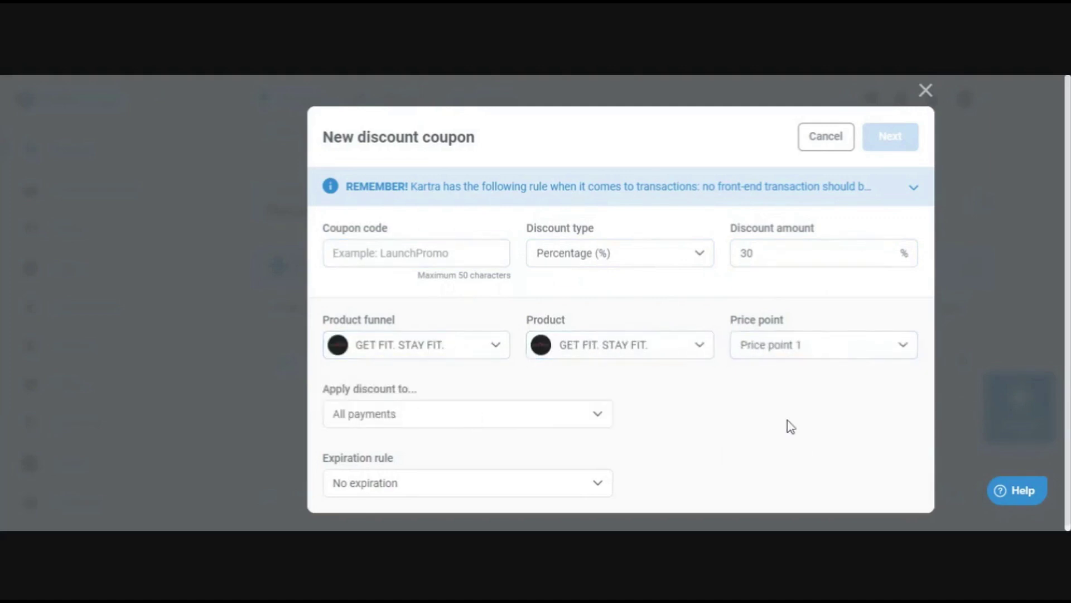
{"action": "left_click", "coordinate": [792, 357]}
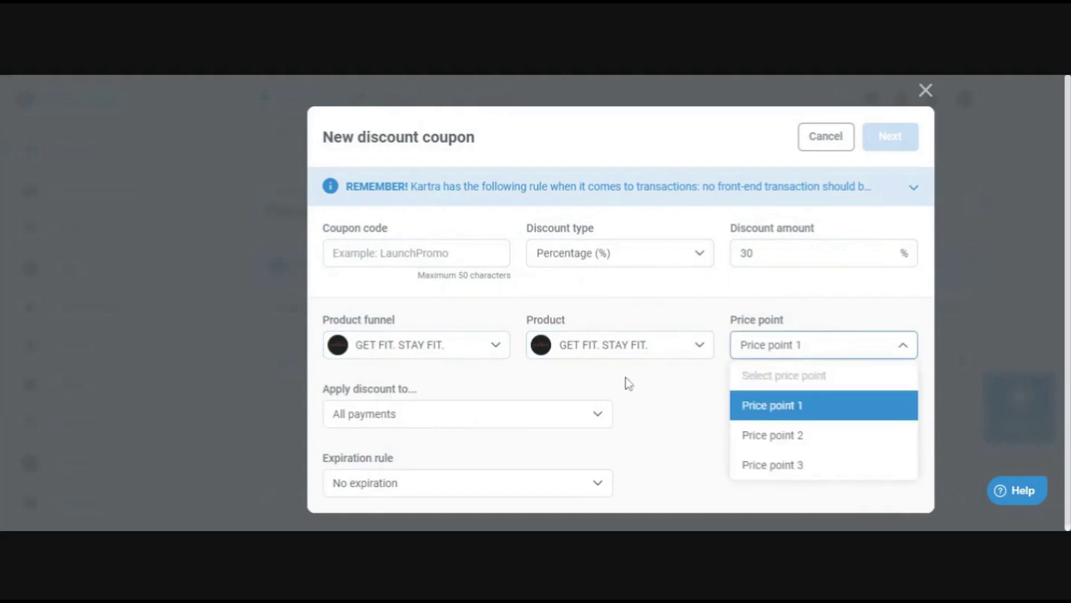
{"action": "left_click", "coordinate": [558, 388]}
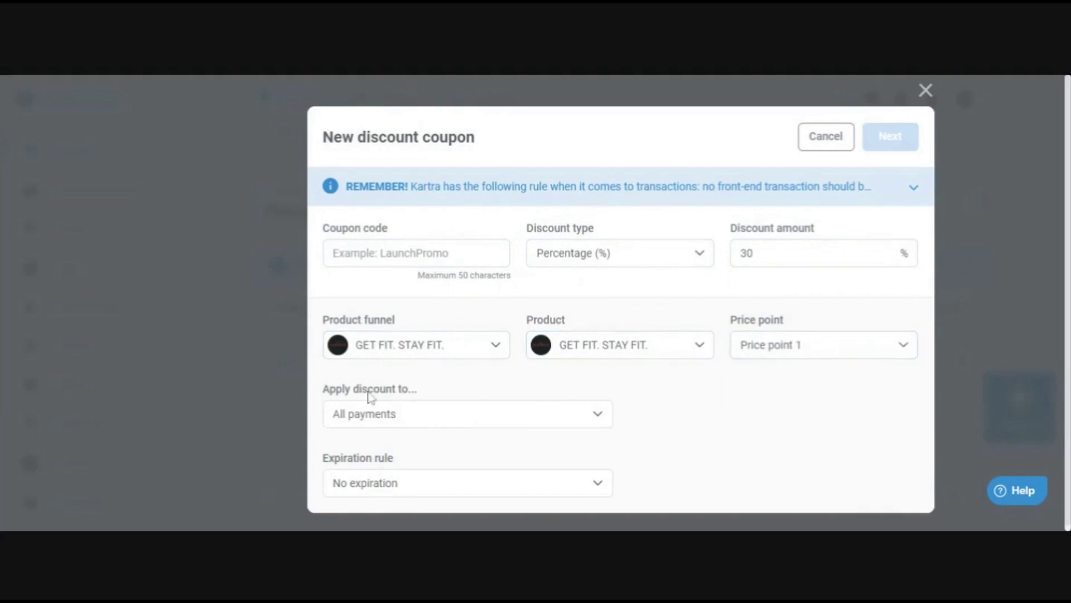
- Keep the discount applied to All payments and set the coupon's expiration rule to By sales with 50 sales
{"action": "left_click", "coordinate": [409, 420]}
{"action": "scroll", "coordinate": [416, 479], "scroll_direction": "down", "scroll_amount": 1}
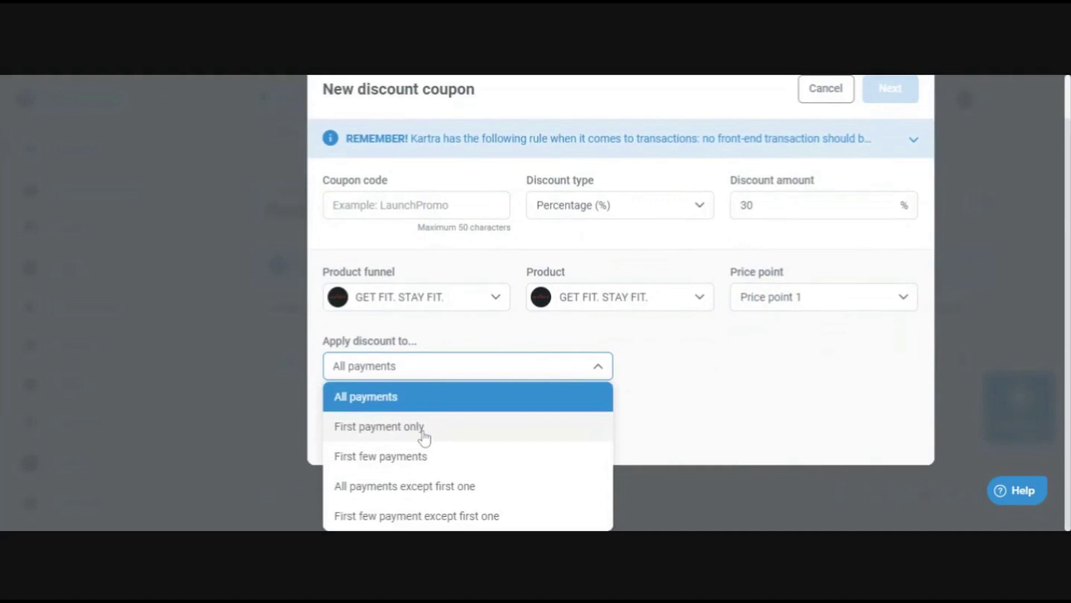
{"action": "scroll", "coordinate": [706, 395], "scroll_direction": "up", "scroll_amount": 1}
{"action": "left_click", "coordinate": [706, 395]}
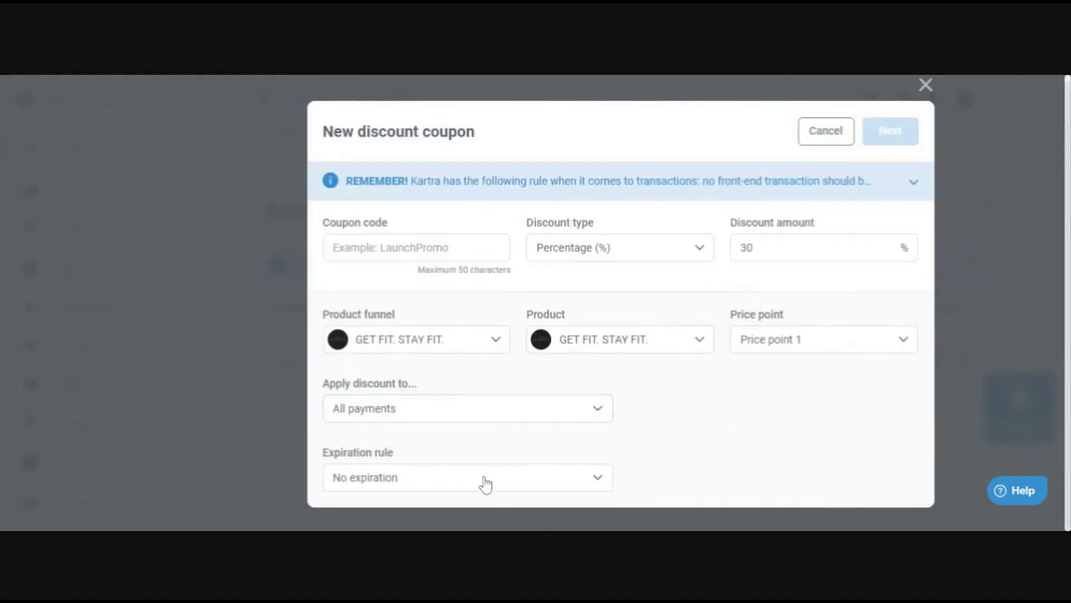
{"action": "left_click", "coordinate": [603, 479]}
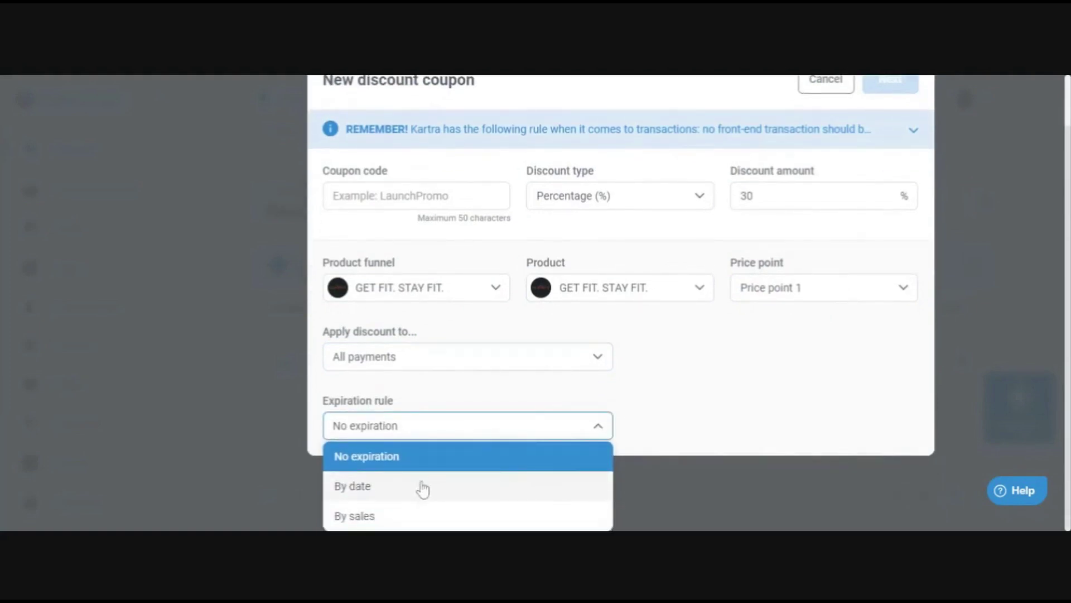
{"action": "left_click", "coordinate": [357, 517]}
{"action": "left_click", "coordinate": [639, 478]}
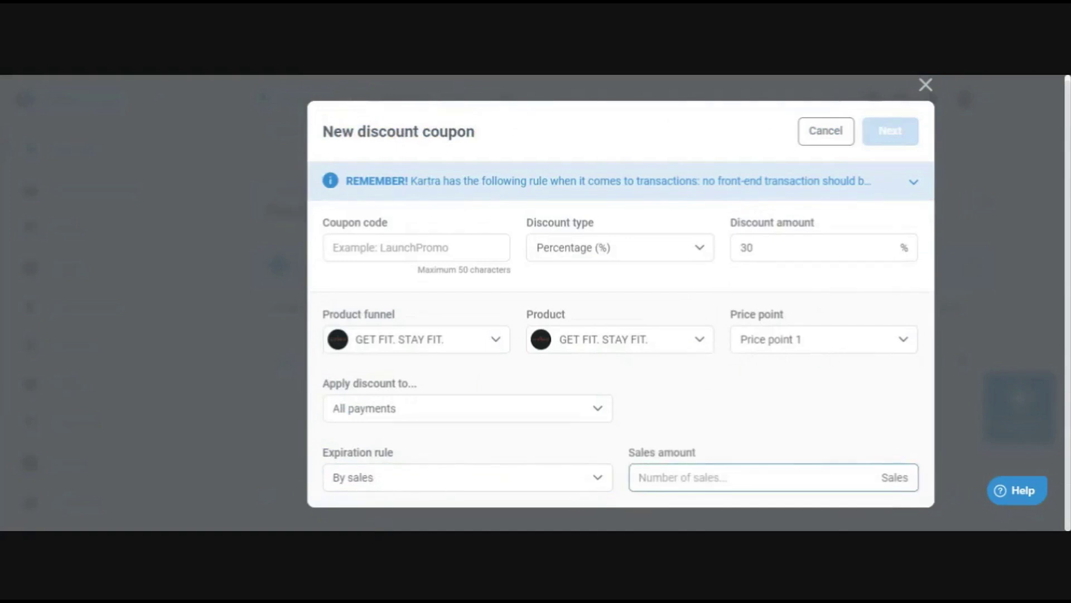
{"action": "type", "text": "50"}
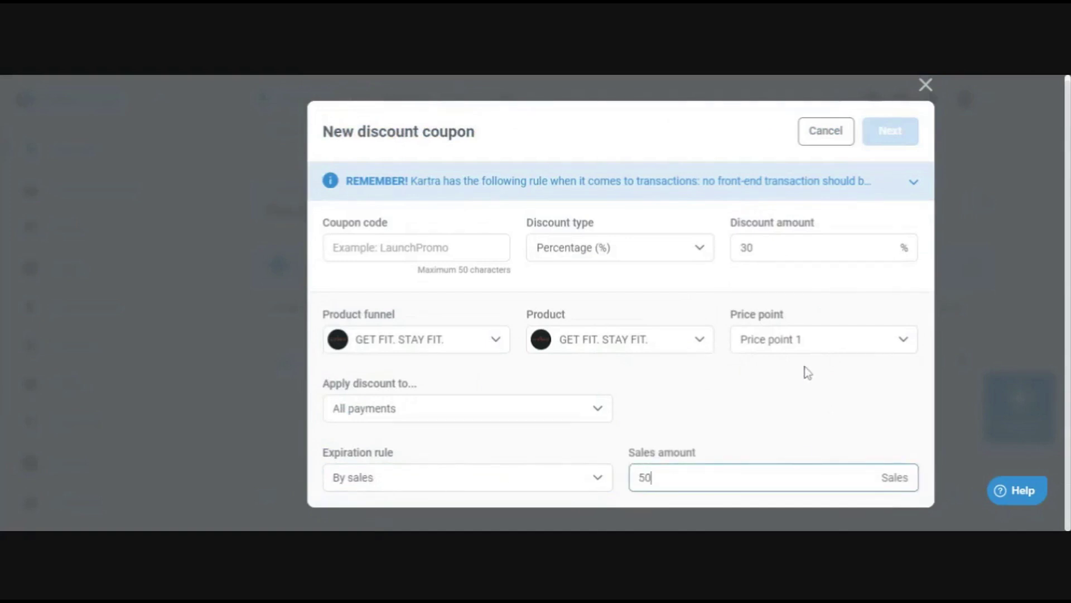
- Discard the unfinished discount coupon and open the Self billing settings
{"action": "left_click", "coordinate": [821, 144]}
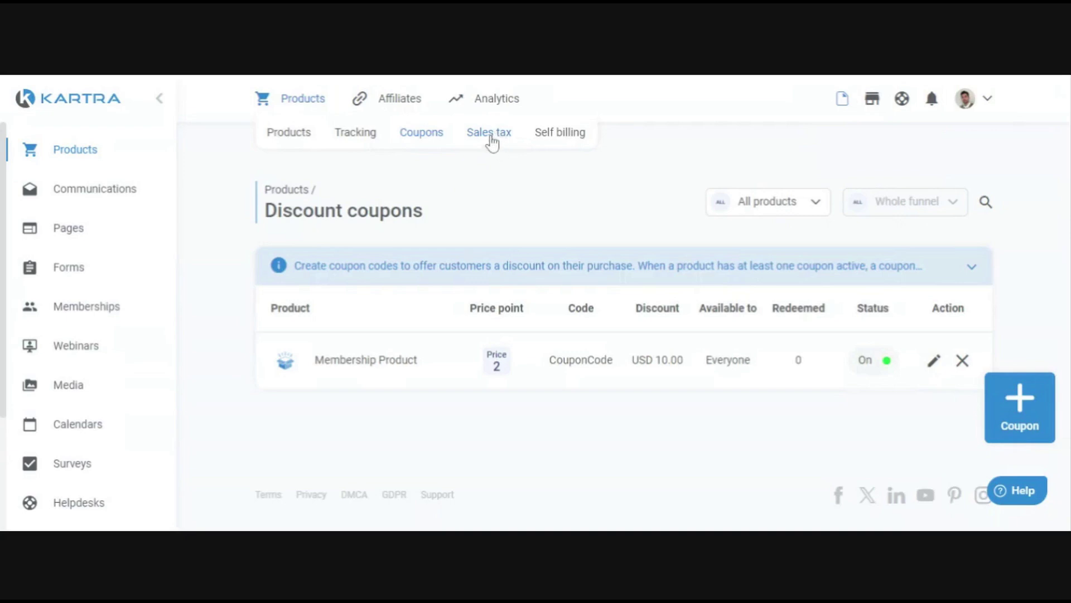
{"action": "left_click", "coordinate": [571, 146]}
{"action": "scroll", "coordinate": [538, 210], "scroll_direction": "down", "scroll_amount": 3}
{"action": "scroll", "coordinate": [538, 206], "scroll_direction": "up", "scroll_amount": 2}
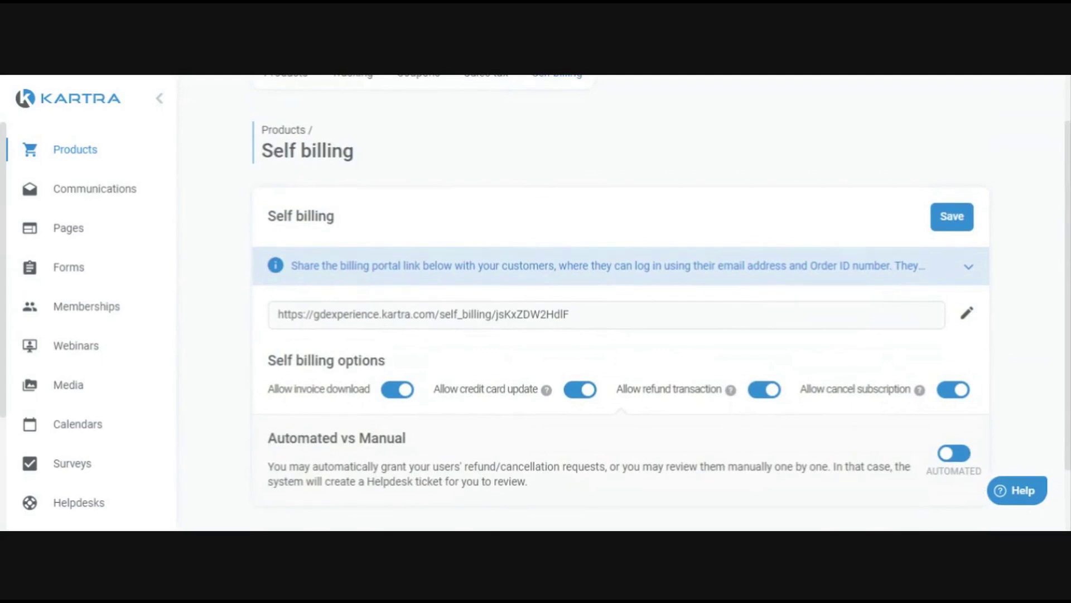
- Review the self billing portal link and the options for invoice download, credit card update and refund transactions
{"action": "left_click", "coordinate": [600, 323]}
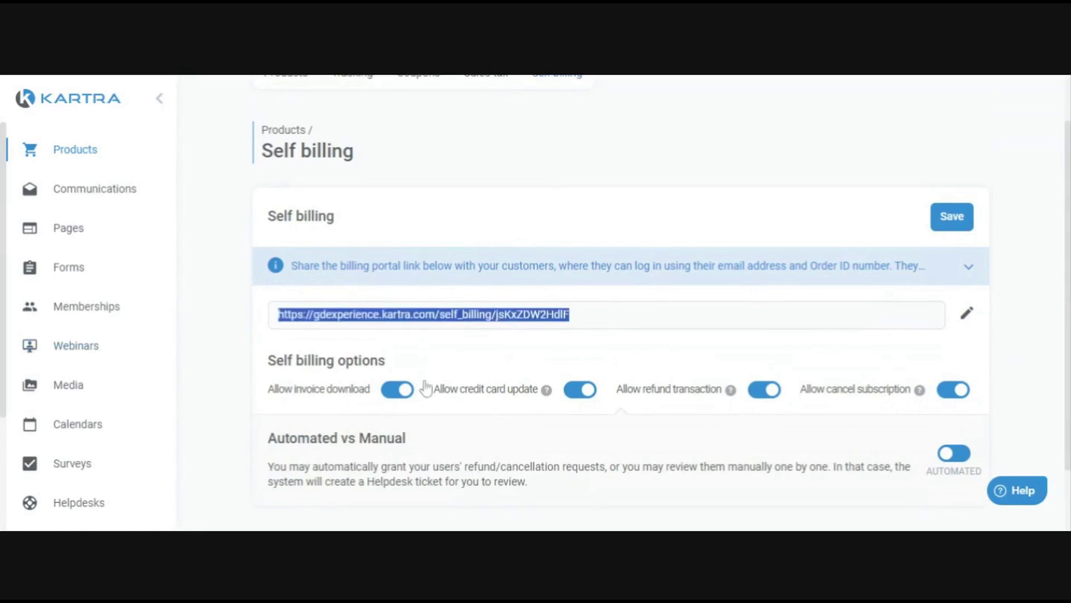
{"action": "left_click_drag", "start_coordinate": [429, 389], "coordinate": [538, 391]}
{"action": "left_click", "coordinate": [511, 405]}
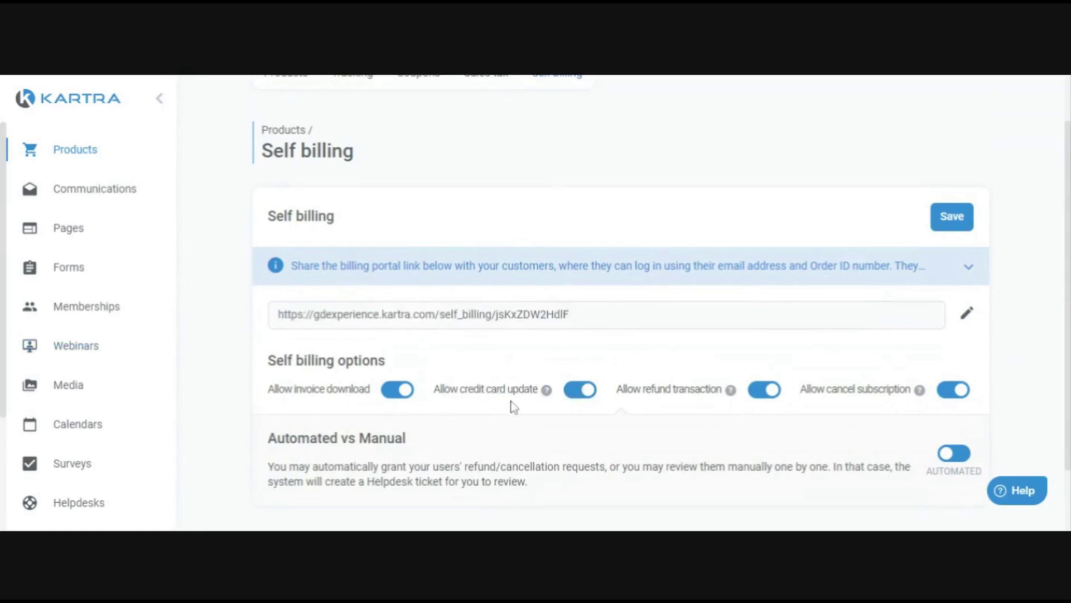
{"action": "left_click_drag", "start_coordinate": [261, 398], "coordinate": [375, 389]}
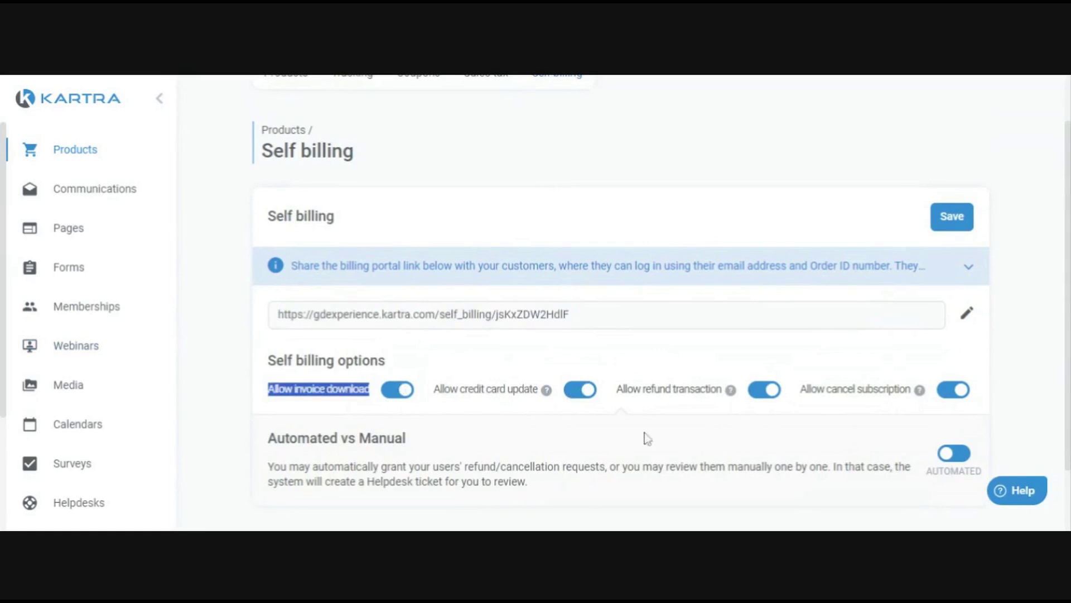
{"action": "left_click_drag", "start_coordinate": [613, 392], "coordinate": [729, 390]}
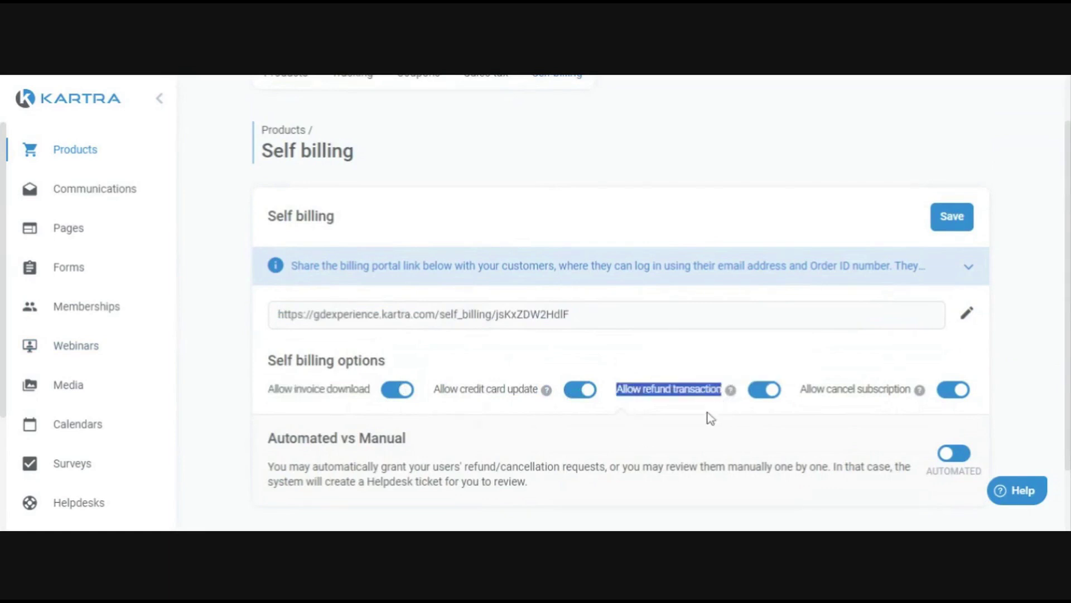
{"action": "scroll", "coordinate": [776, 371], "scroll_direction": "down", "scroll_amount": 2}
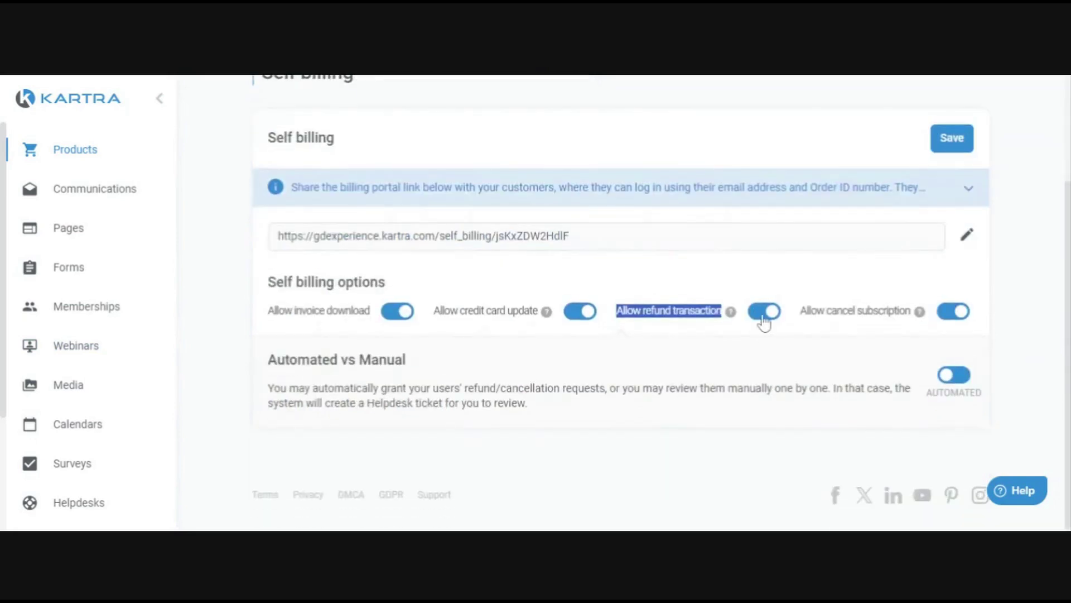
- Switch the Allow refund transaction option off and back on
{"action": "left_click", "coordinate": [764, 312]}
{"action": "left_click", "coordinate": [764, 312]}
{"action": "left_click", "coordinate": [840, 279]}
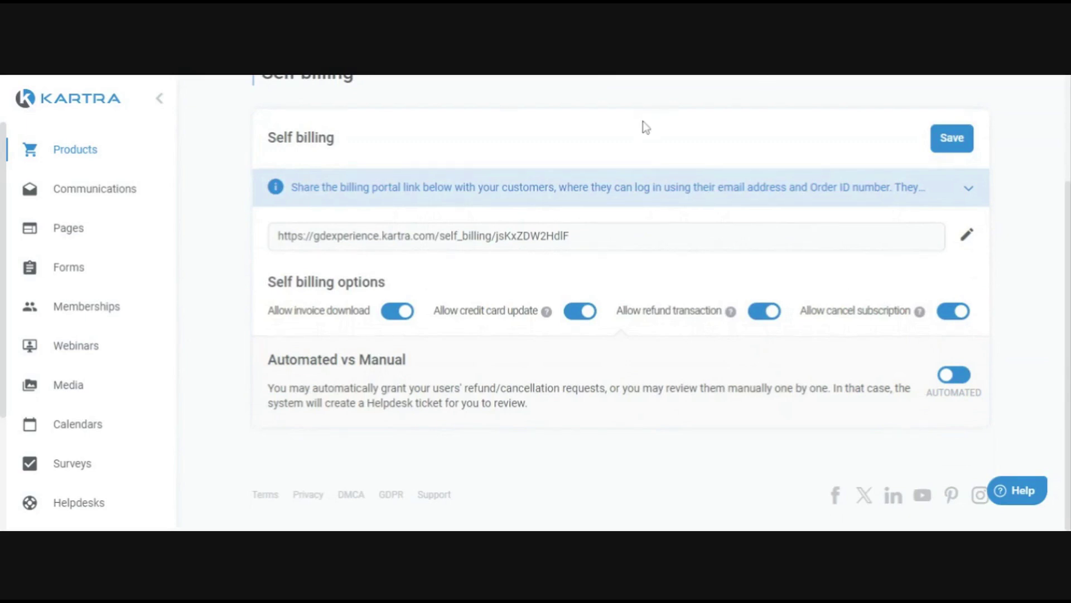
{"action": "scroll", "coordinate": [643, 126], "scroll_direction": "up", "scroll_amount": 3}
{"action": "scroll", "coordinate": [687, 140], "scroll_direction": "down", "scroll_amount": 2}
{"action": "scroll", "coordinate": [558, 145], "scroll_direction": "up", "scroll_amount": 2}
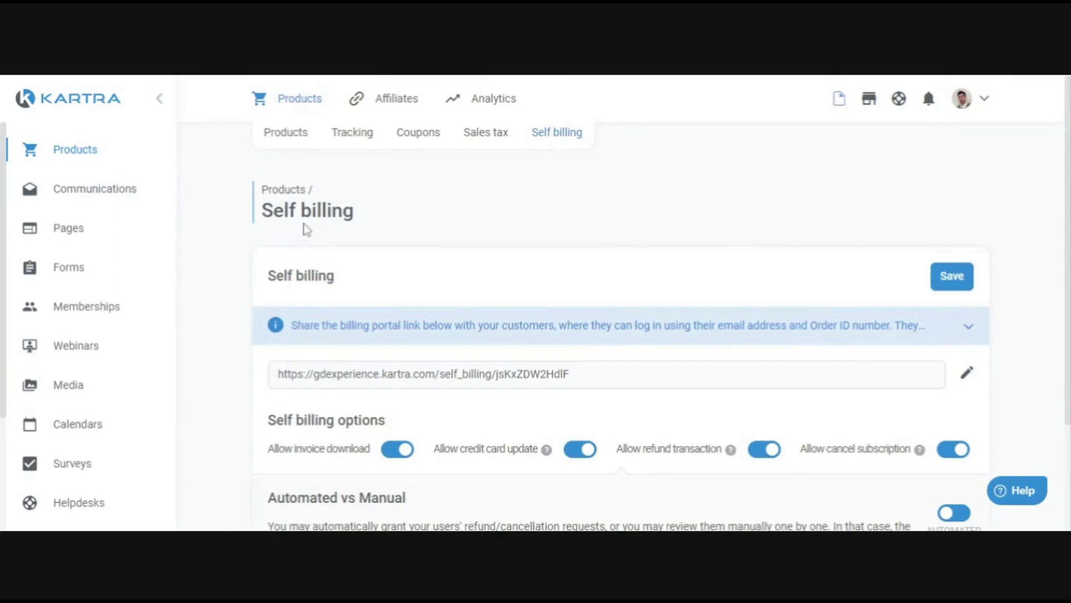
{"action": "scroll", "coordinate": [342, 270], "scroll_direction": "down", "scroll_amount": 2}
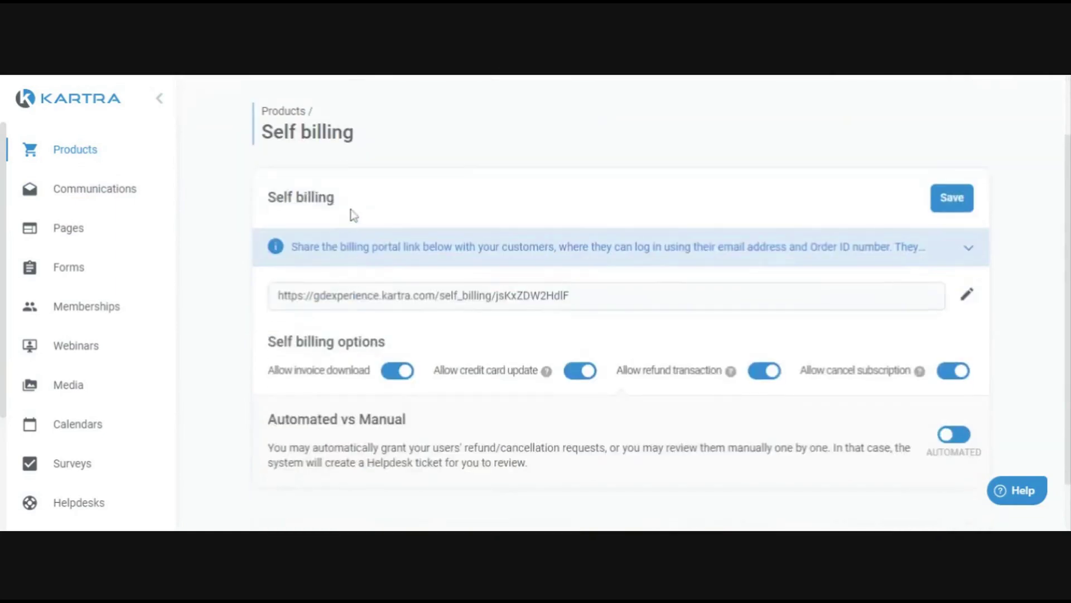
{"action": "scroll", "coordinate": [357, 223], "scroll_direction": "down", "scroll_amount": 1}
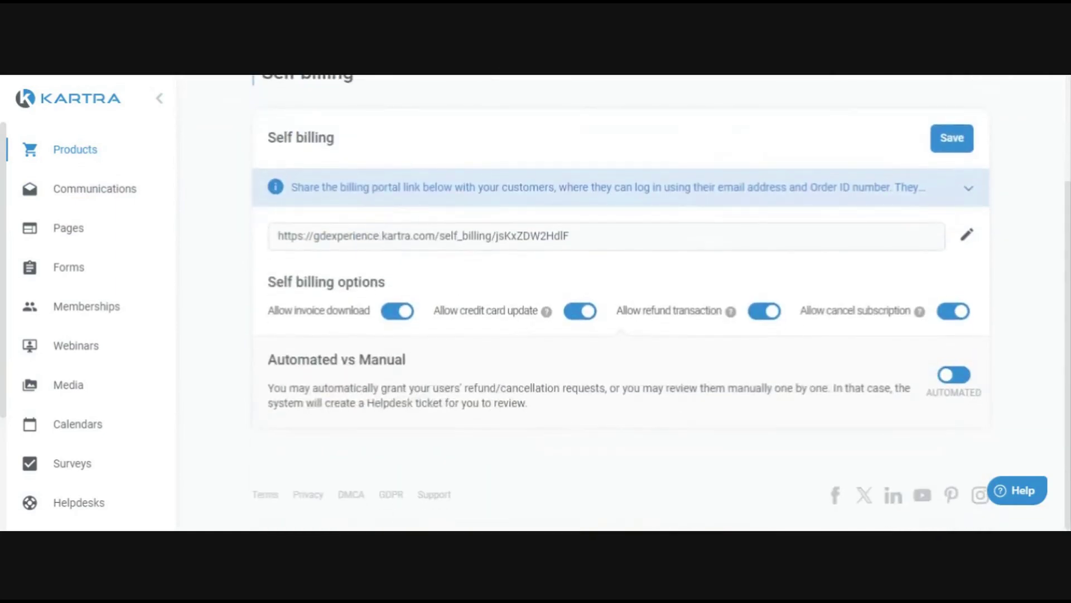
{"action": "scroll", "coordinate": [898, 294], "scroll_direction": "up", "scroll_amount": 2}
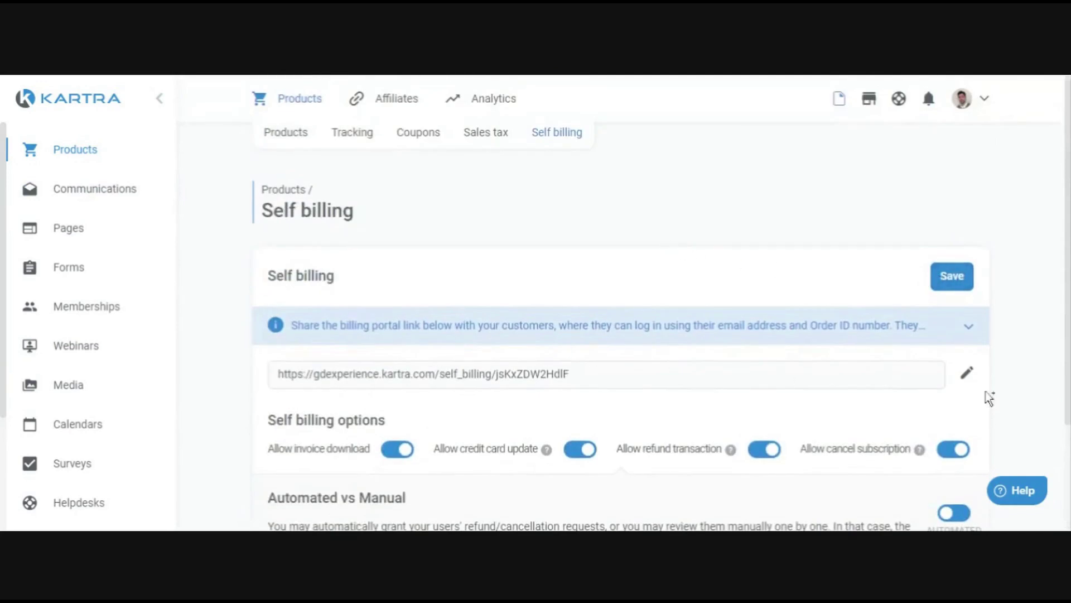
{"action": "left_click", "coordinate": [967, 372]}
{"action": "scroll", "coordinate": [674, 325], "scroll_direction": "down", "scroll_amount": 1}
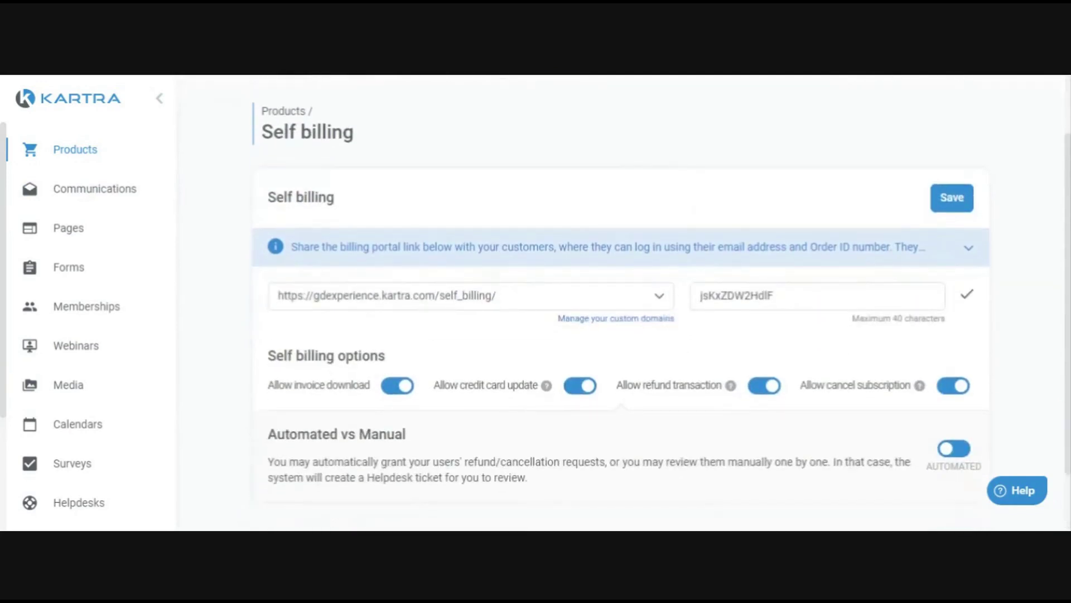
{"action": "left_click", "coordinate": [611, 294]}
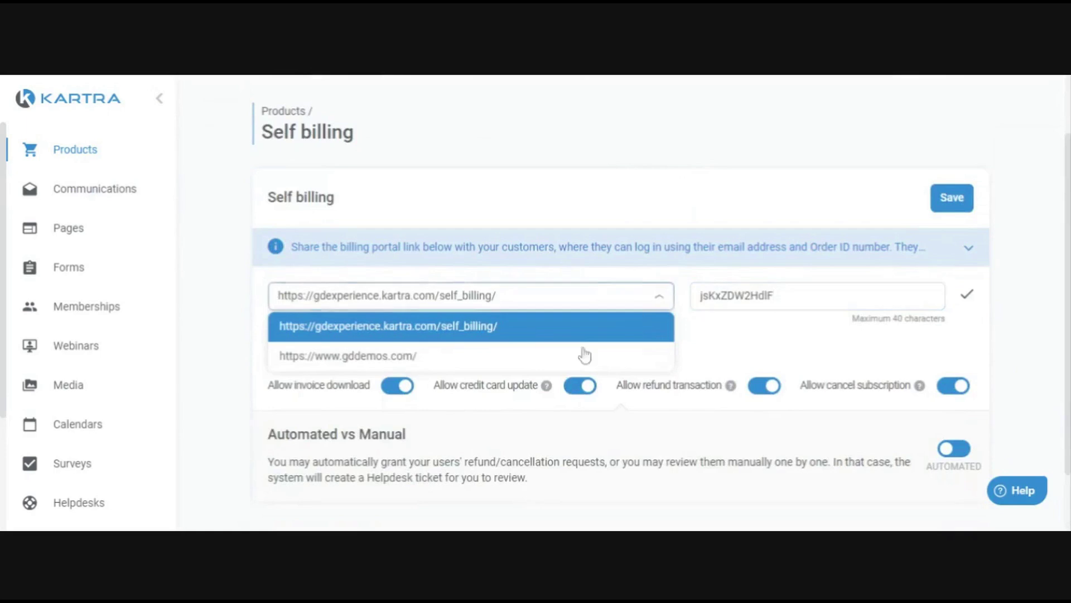
{"action": "left_click", "coordinate": [419, 357]}
{"action": "left_click", "coordinate": [614, 296]}
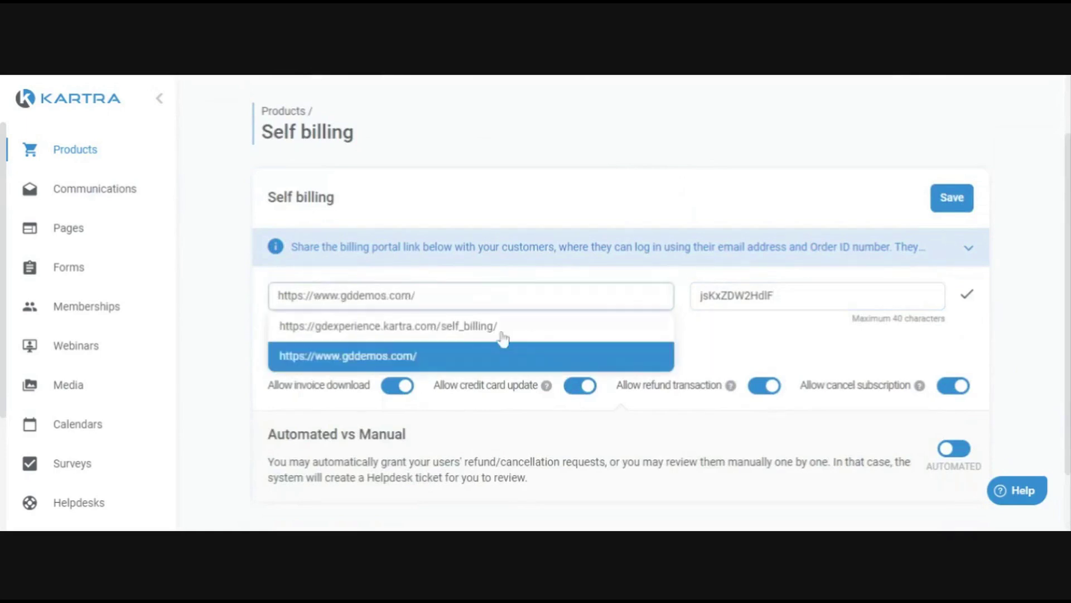
{"action": "left_click", "coordinate": [502, 326]}
{"action": "left_click", "coordinate": [962, 208]}
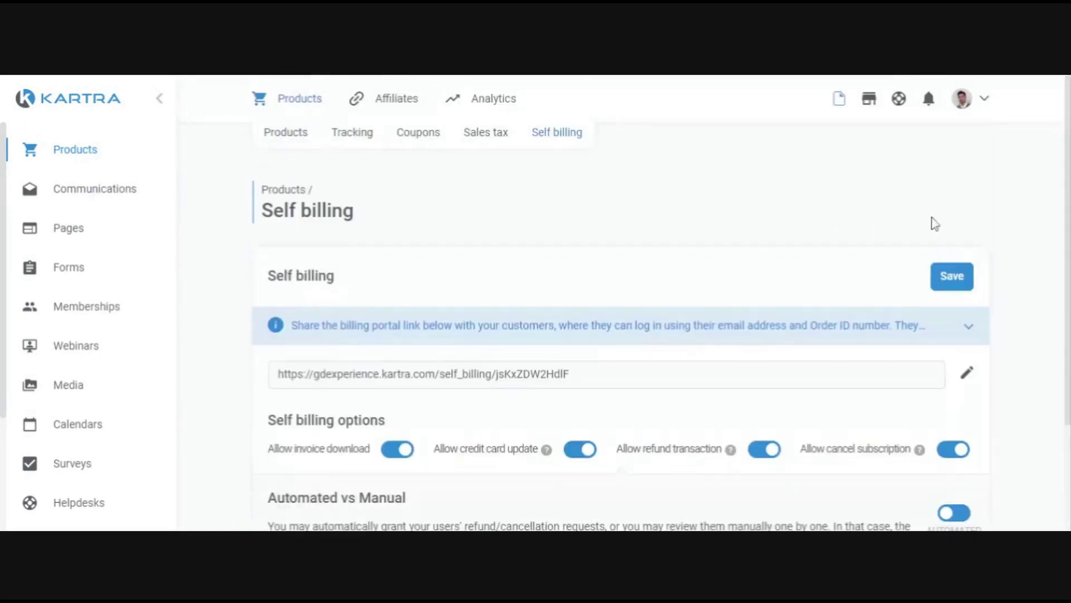
- Open the product Sales analytics and look through the report
{"action": "mouse_move", "coordinate": [383, 114]}
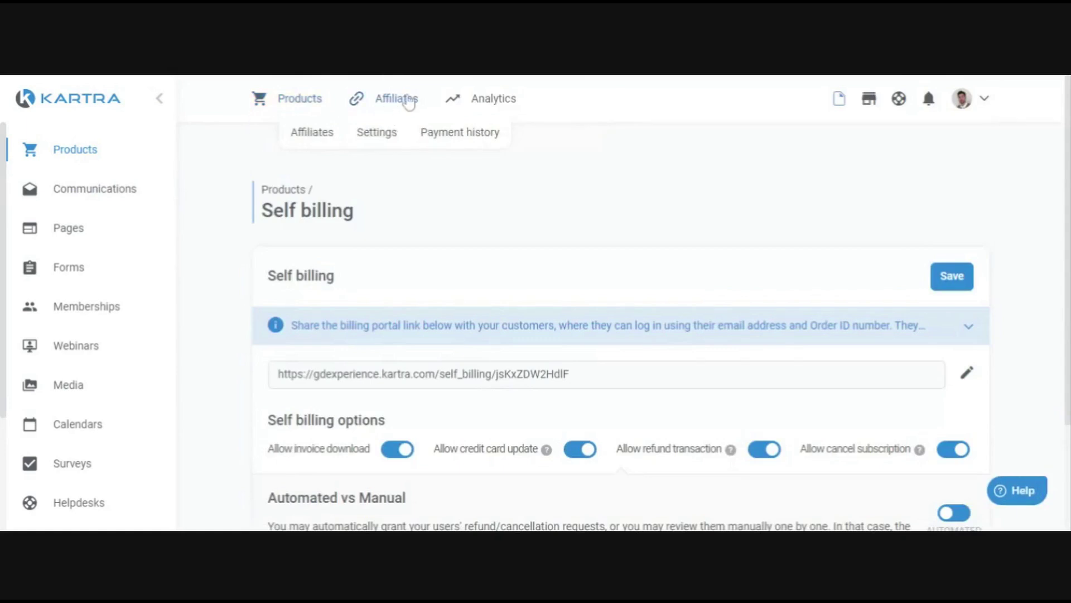
{"action": "mouse_move", "coordinate": [485, 93]}
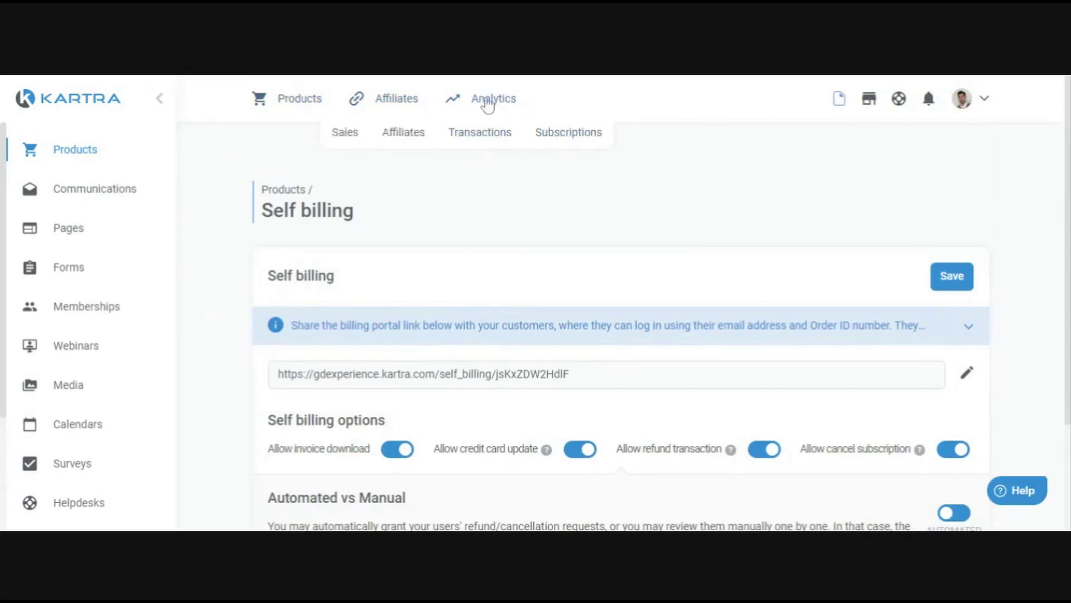
{"action": "left_click", "coordinate": [354, 142]}
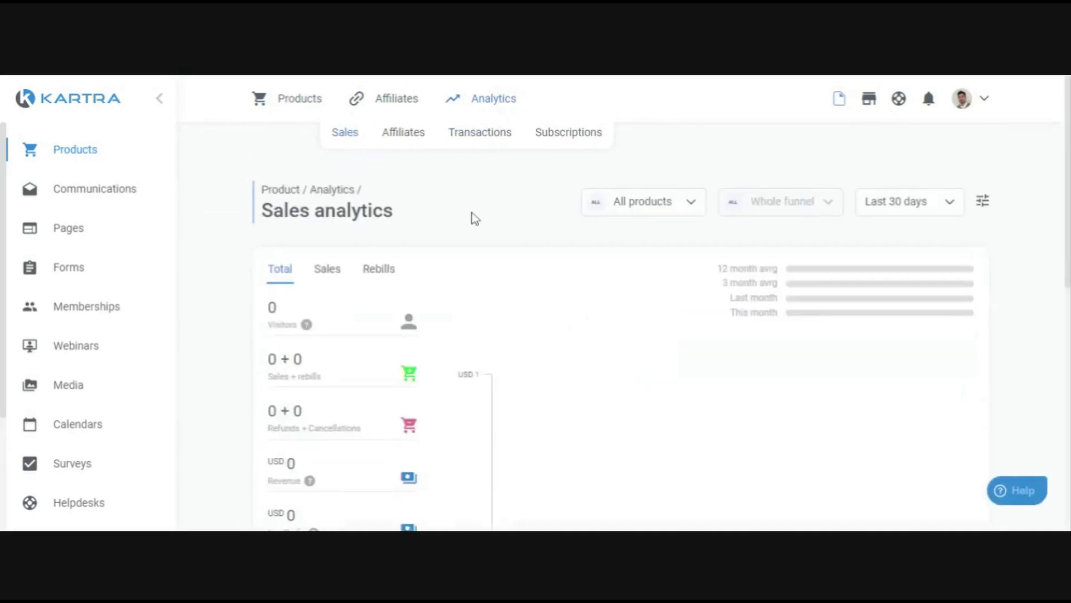
{"action": "scroll", "coordinate": [472, 216], "scroll_direction": "down", "scroll_amount": 3}
{"action": "scroll", "coordinate": [472, 217], "scroll_direction": "down", "scroll_amount": 2}
{"action": "scroll", "coordinate": [443, 371], "scroll_direction": "up", "scroll_amount": 6}
- View the Affiliates, Transactions and Subscriptions reports in the product analytics
{"action": "left_click", "coordinate": [404, 140]}
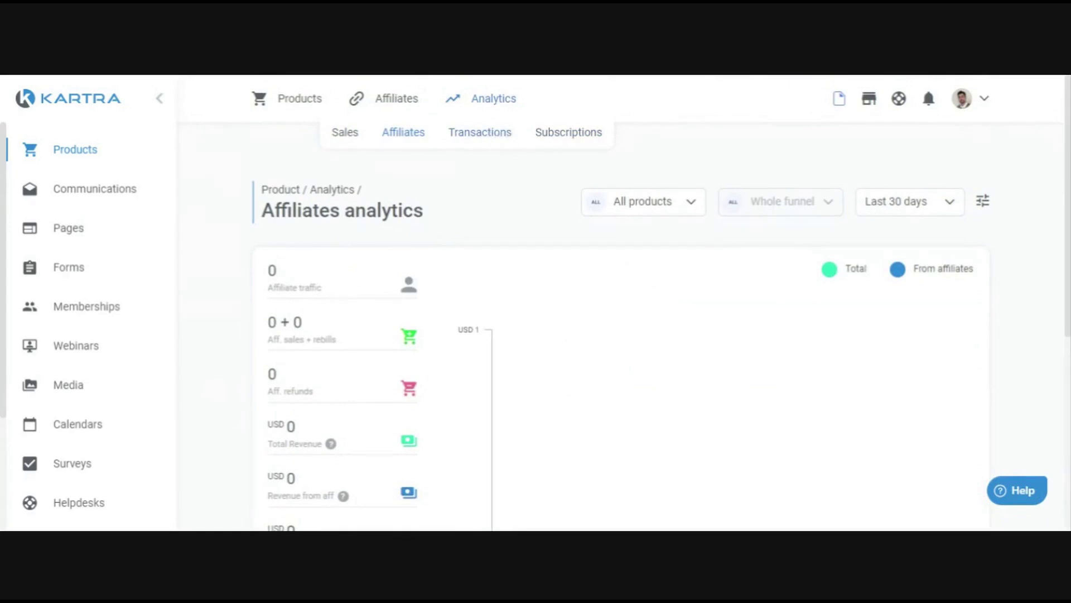
{"action": "left_click", "coordinate": [481, 143]}
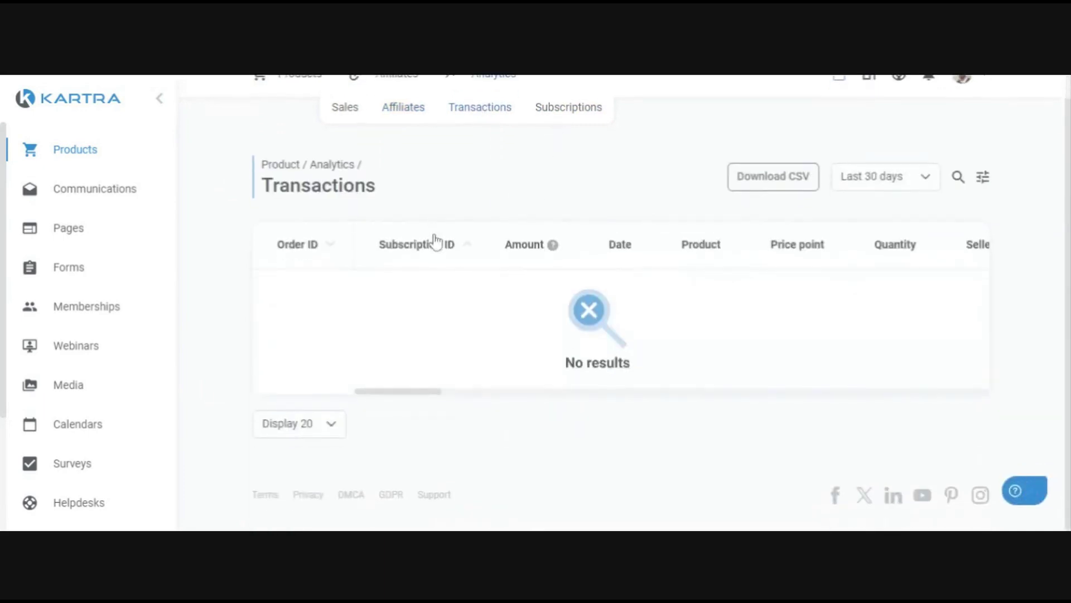
{"action": "left_click", "coordinate": [570, 134]}
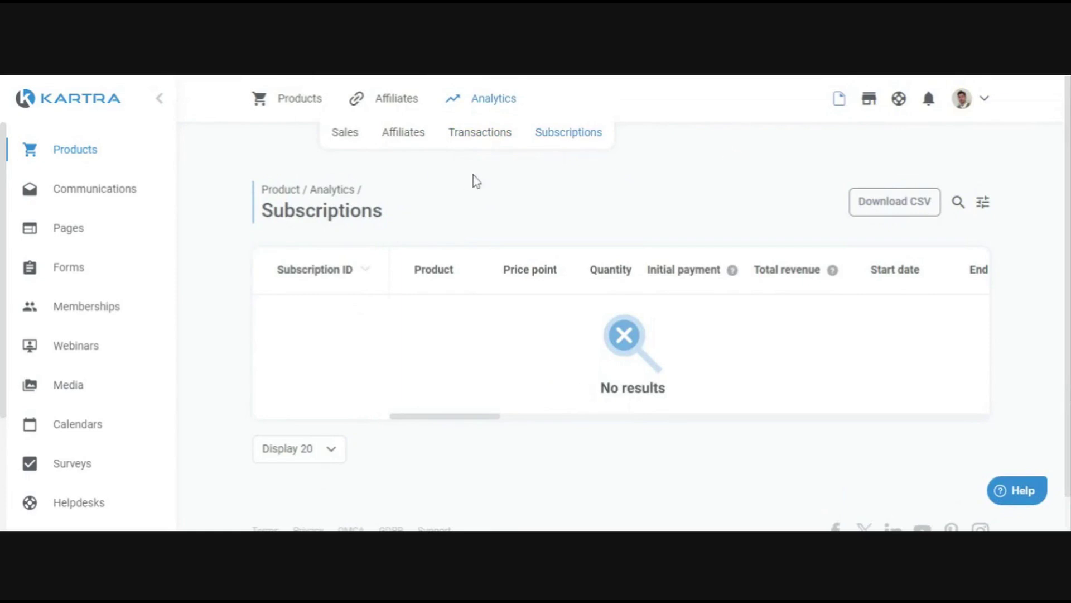
{"action": "scroll", "coordinate": [524, 181], "scroll_direction": "down", "scroll_amount": 1}
{"action": "scroll", "coordinate": [583, 183], "scroll_direction": "up", "scroll_amount": 1}
- Go to My calendars, preview the Live event model for a new calendar and cancel the creation
{"action": "scroll", "coordinate": [129, 330], "scroll_direction": "down", "scroll_amount": 2}
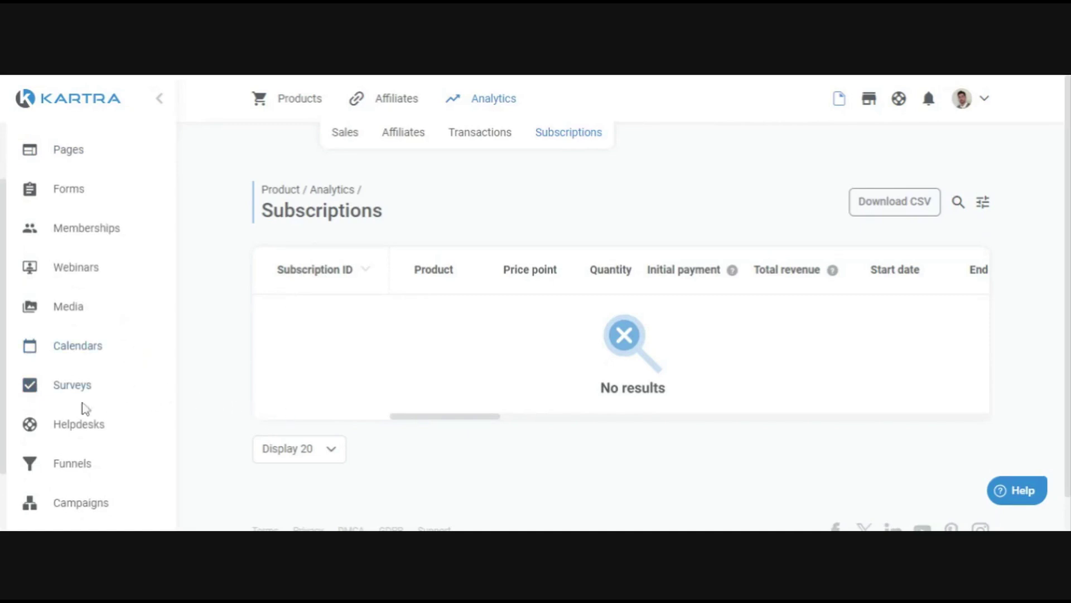
{"action": "left_click", "coordinate": [80, 349]}
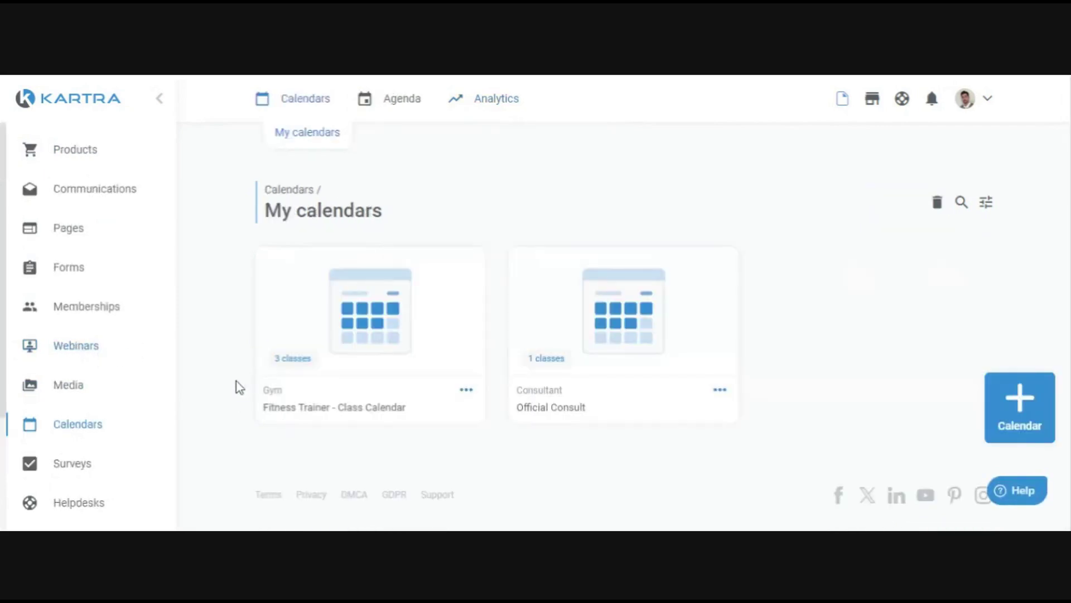
{"action": "left_click", "coordinate": [1006, 414]}
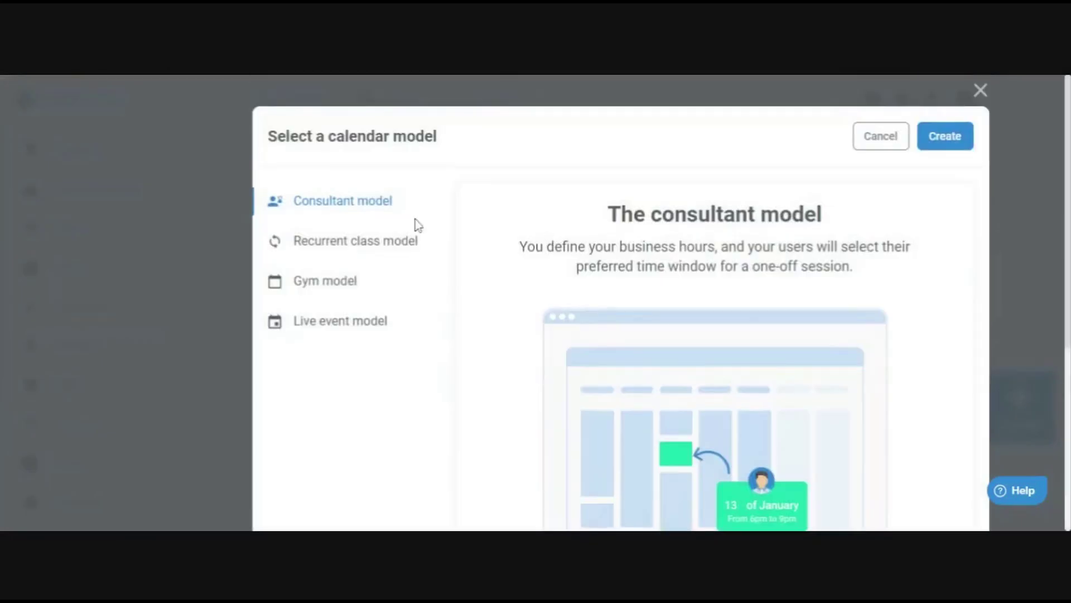
{"action": "left_click", "coordinate": [354, 327]}
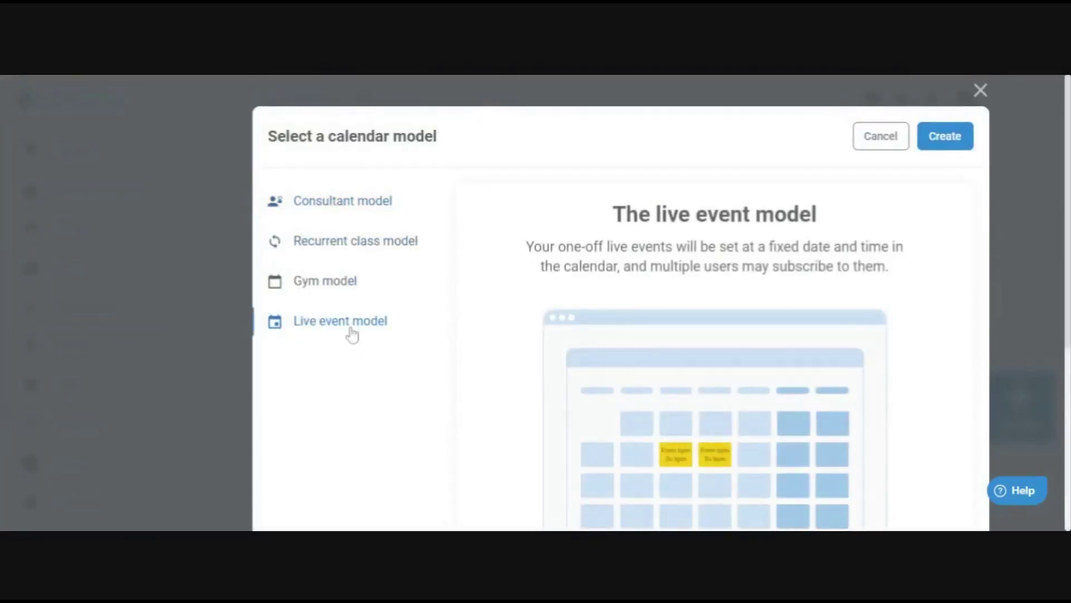
{"action": "scroll", "coordinate": [300, 318], "scroll_direction": "down", "scroll_amount": 2}
{"action": "scroll", "coordinate": [571, 296], "scroll_direction": "up", "scroll_amount": 2}
{"action": "left_click", "coordinate": [870, 142]}
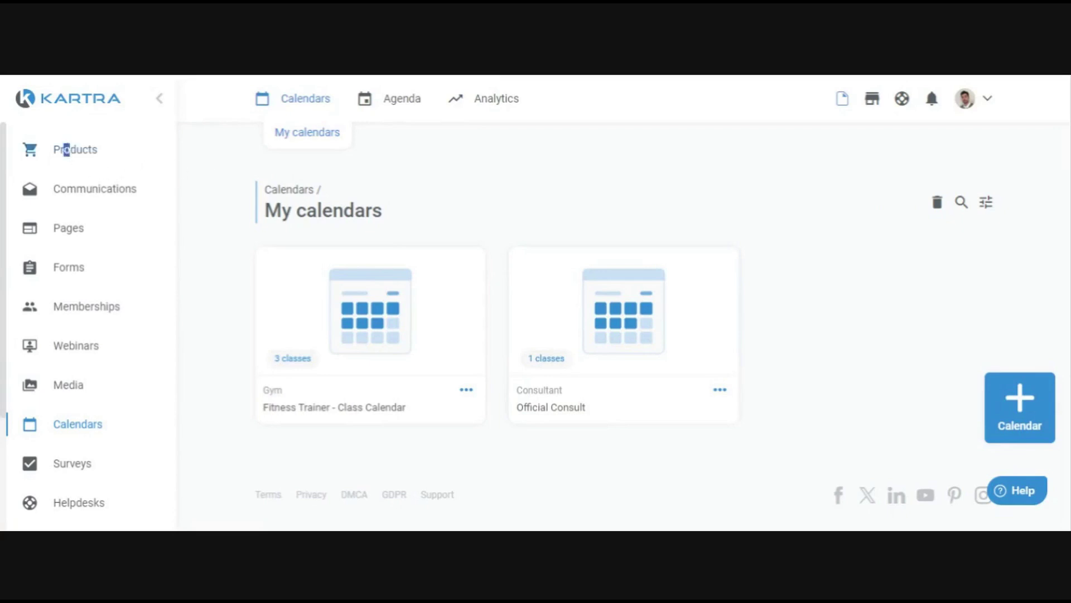
- Revisit the product list, go to the Integrations and show only the Payment integrations
{"action": "left_click_drag", "start_coordinate": [64, 149], "coordinate": [69, 149]}
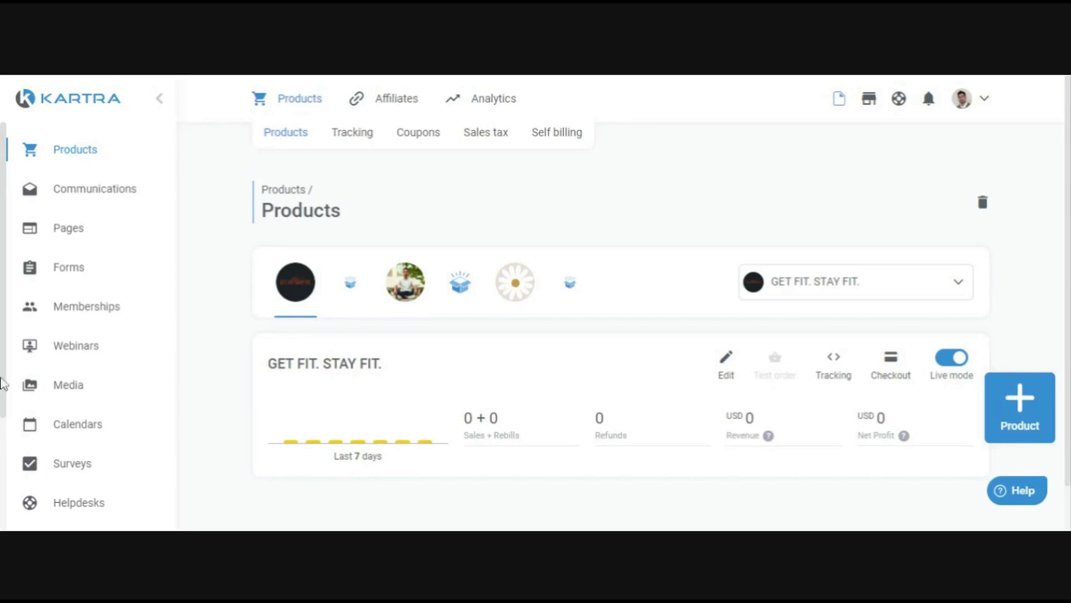
{"action": "scroll", "coordinate": [57, 417], "scroll_direction": "down", "scroll_amount": 3}
{"action": "left_click", "coordinate": [80, 469]}
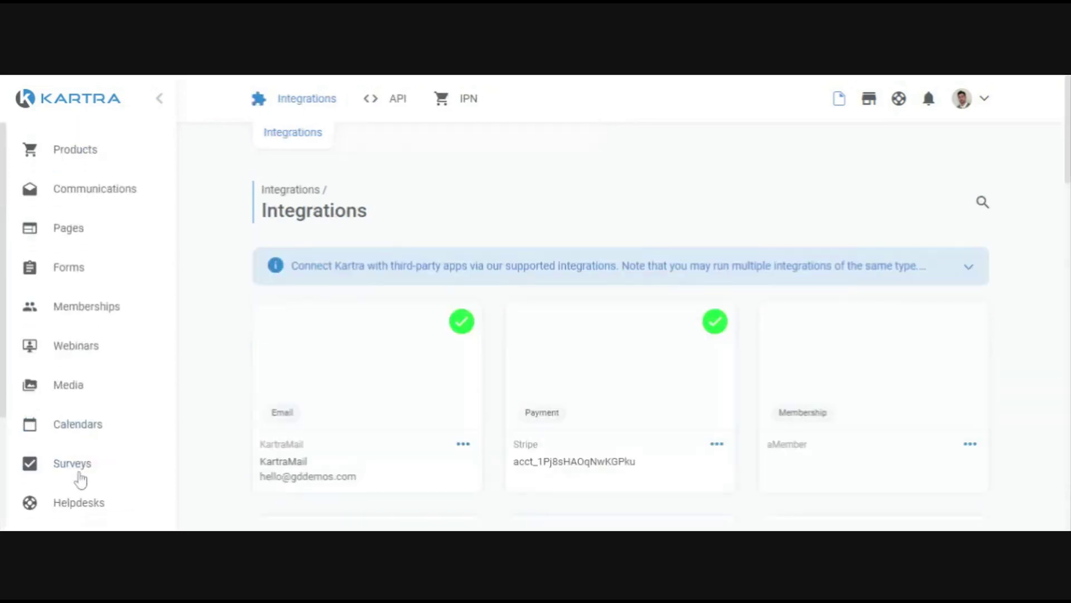
{"action": "left_click", "coordinate": [905, 214]}
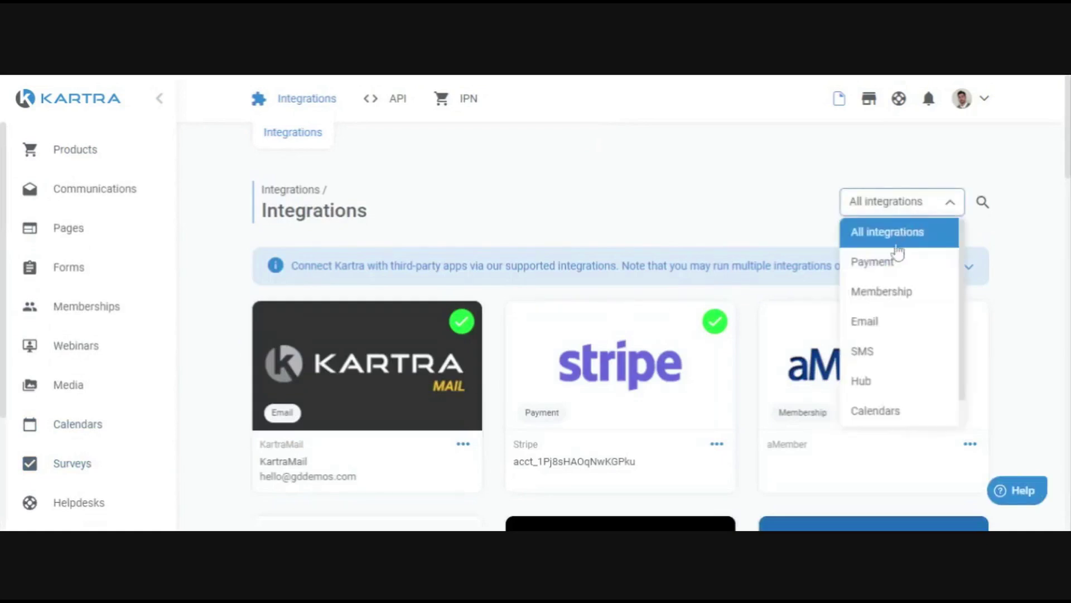
{"action": "left_click", "coordinate": [879, 258]}
{"action": "scroll", "coordinate": [704, 221], "scroll_direction": "down", "scroll_amount": 3}
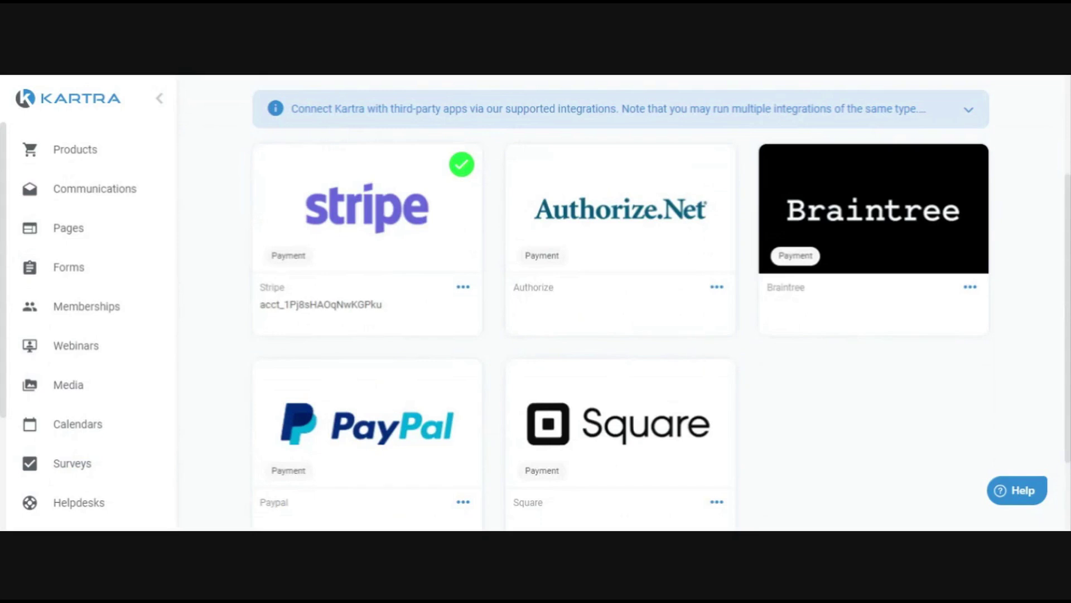
{"action": "scroll", "coordinate": [768, 447], "scroll_direction": "up", "scroll_amount": 3}
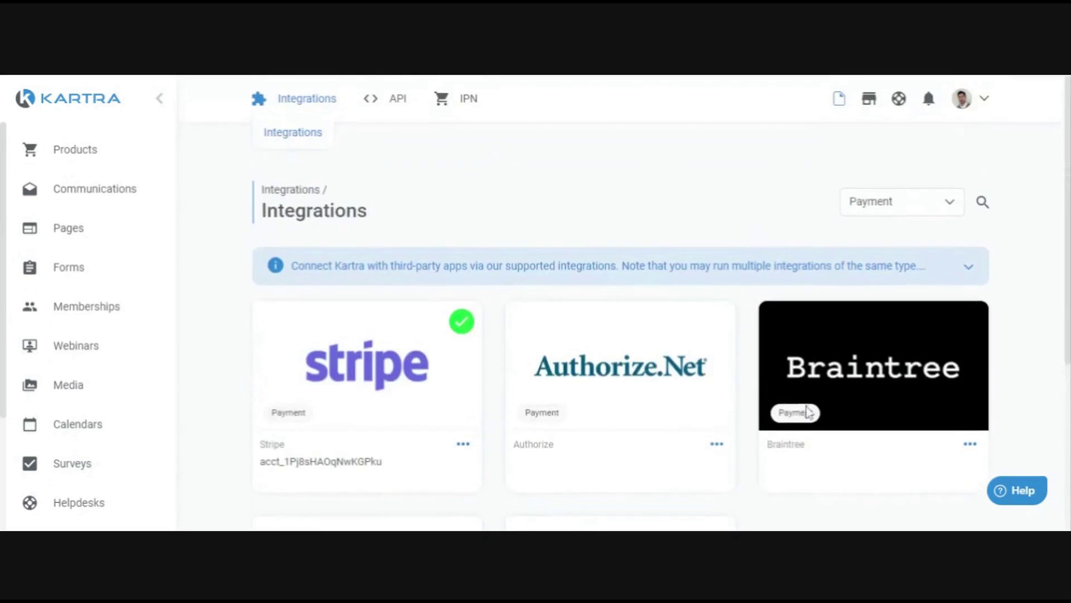
- Check the available integration categories and filter the integrations by Hub
{"action": "left_click", "coordinate": [915, 202]}
{"action": "scroll", "coordinate": [899, 332], "scroll_direction": "down", "scroll_amount": 1}
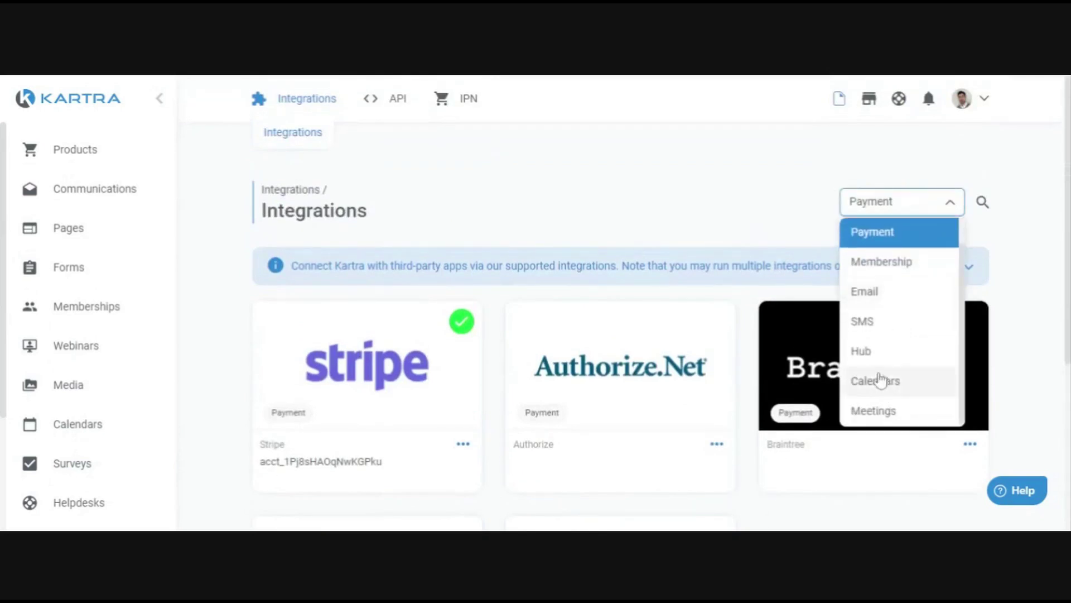
{"action": "scroll", "coordinate": [876, 368], "scroll_direction": "up", "scroll_amount": 1}
{"action": "scroll", "coordinate": [877, 333], "scroll_direction": "down", "scroll_amount": 1}
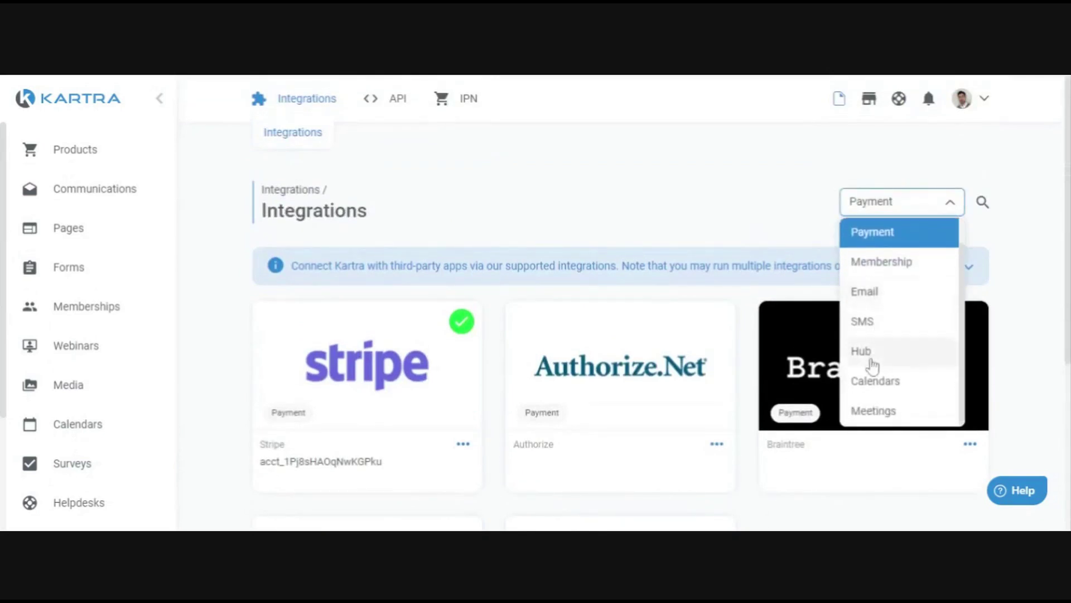
{"action": "left_click", "coordinate": [872, 359]}
{"action": "scroll", "coordinate": [642, 327], "scroll_direction": "down", "scroll_amount": 1}
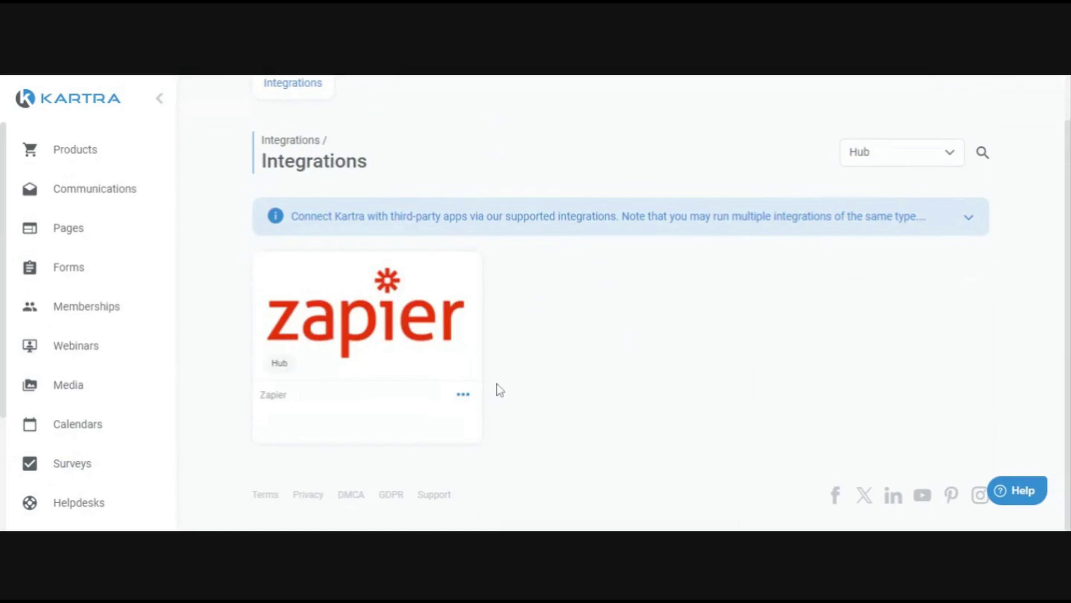
- Filter the integrations by Payment and look through the available payment gateways
{"action": "left_click", "coordinate": [896, 163]}
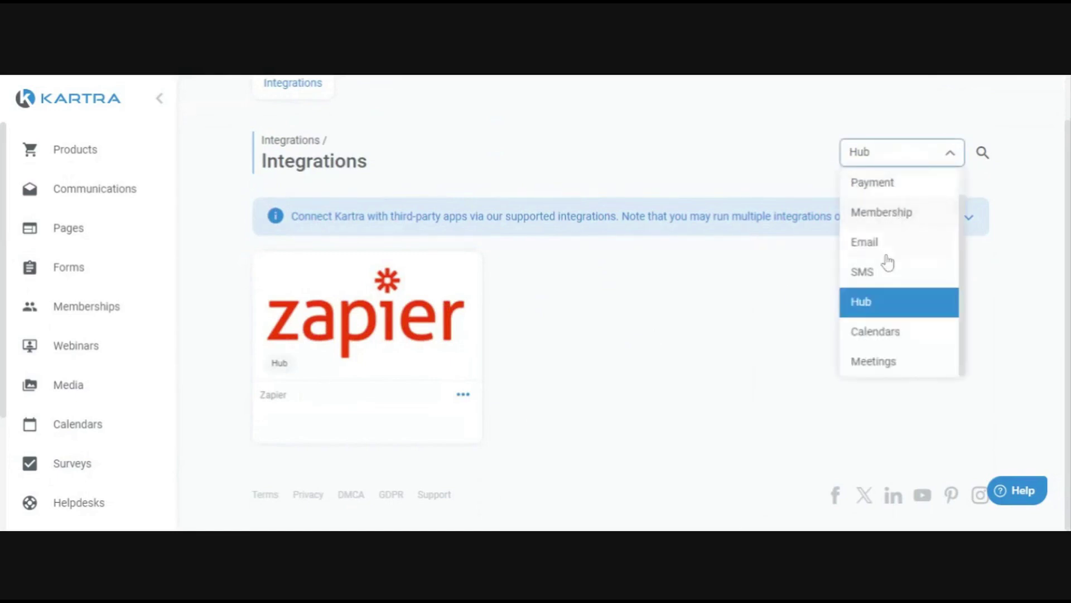
{"action": "scroll", "coordinate": [877, 267], "scroll_direction": "up", "scroll_amount": 1}
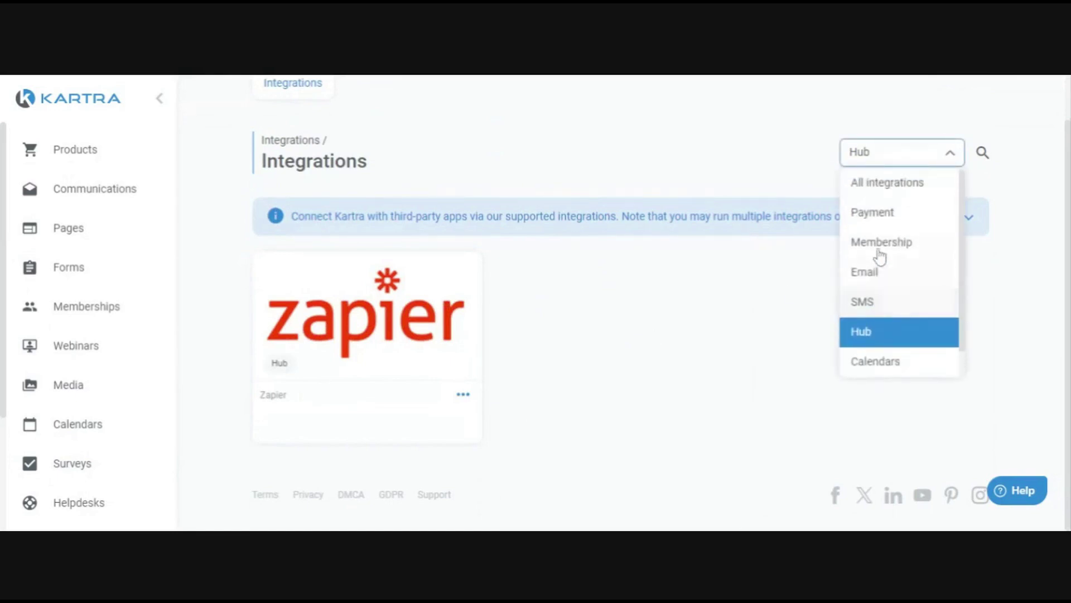
{"action": "left_click", "coordinate": [877, 220]}
{"action": "scroll", "coordinate": [691, 240], "scroll_direction": "down", "scroll_amount": 1}
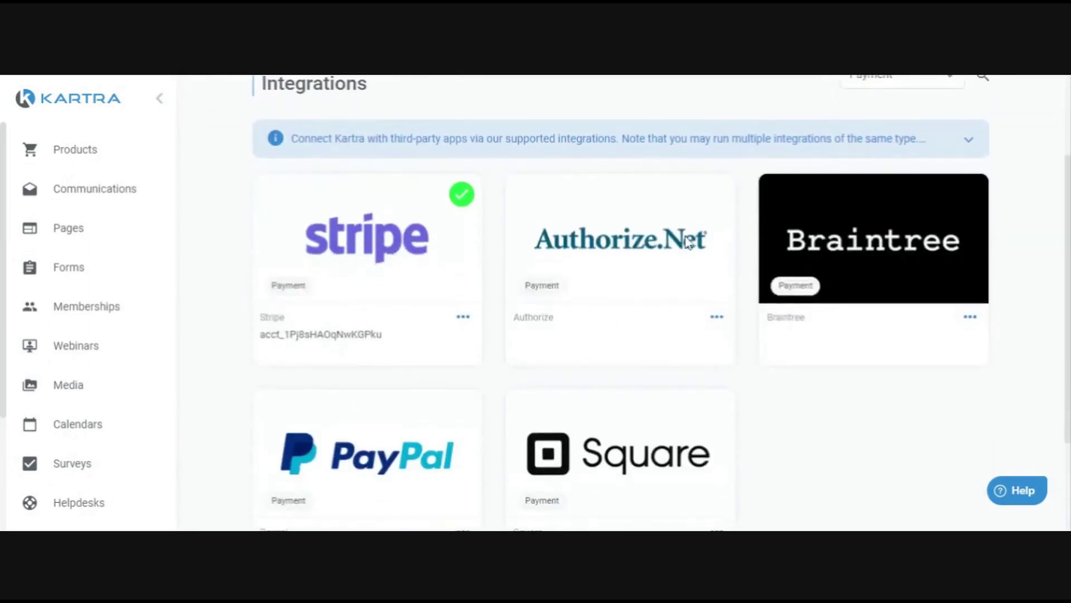
{"action": "scroll", "coordinate": [673, 163], "scroll_direction": "down", "scroll_amount": 1}
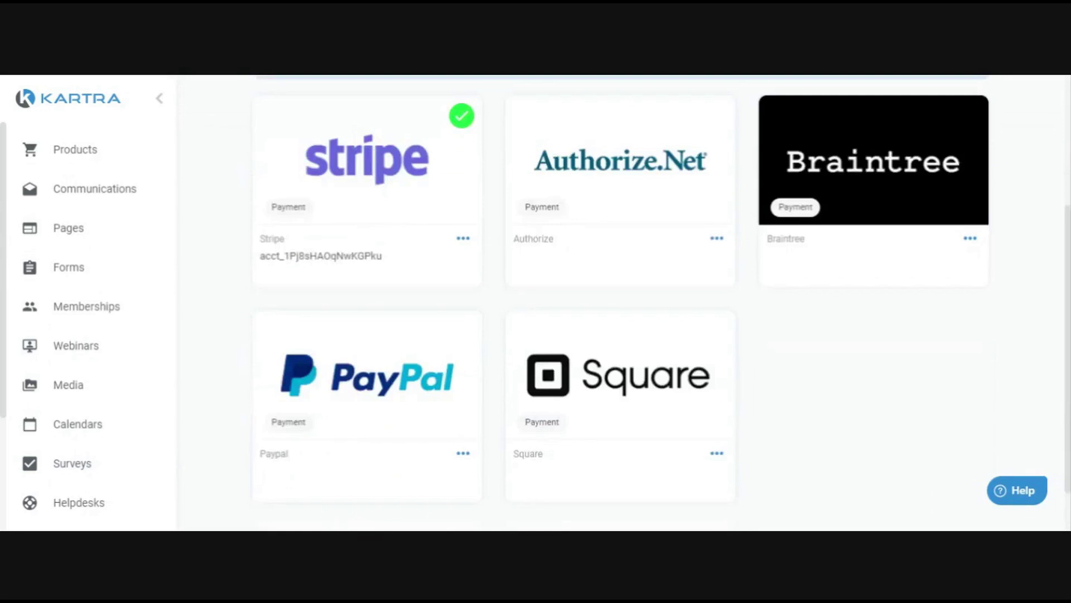
{"action": "scroll", "coordinate": [725, 159], "scroll_direction": "up", "scroll_amount": 1}
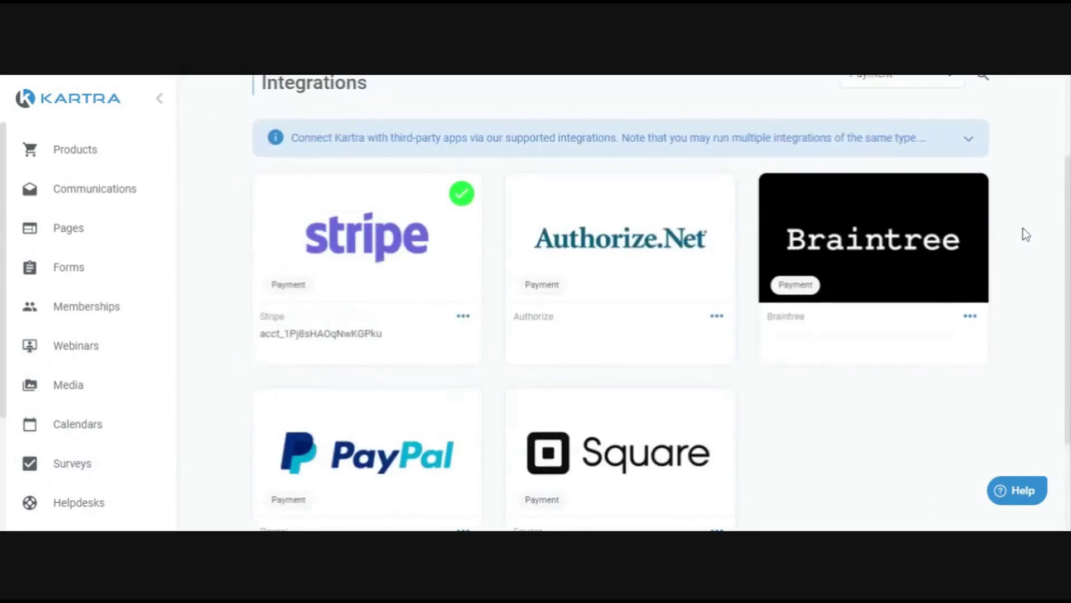
- Switch the integrations filter to Hub to view its options, and set it back to Payment to review the payment providers again
{"action": "scroll", "coordinate": [1023, 229], "scroll_direction": "up", "scroll_amount": 1}
{"action": "left_click", "coordinate": [874, 151]}
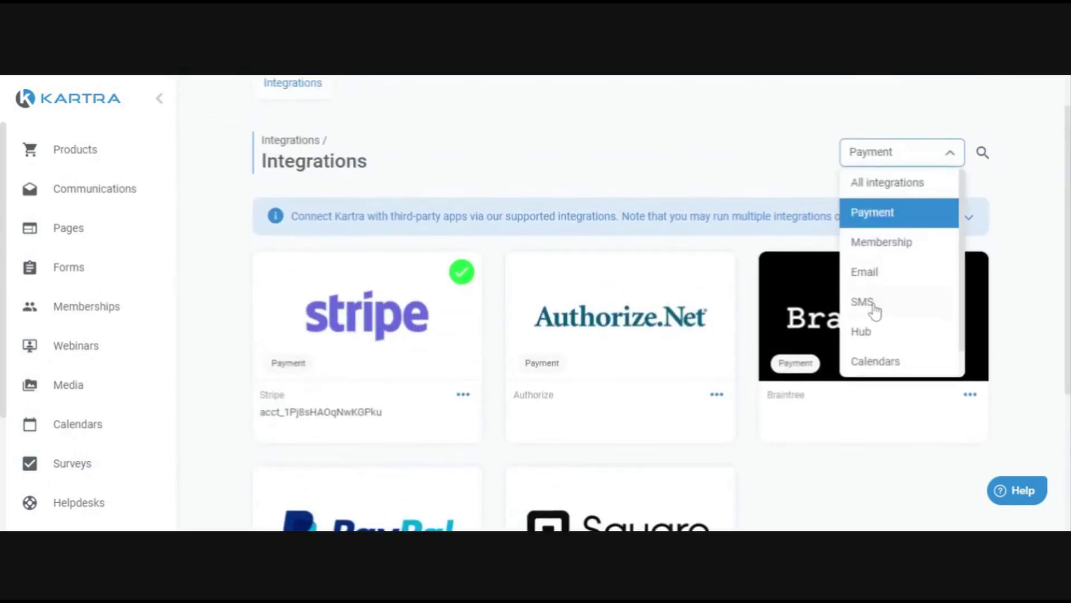
{"action": "left_click", "coordinate": [871, 331]}
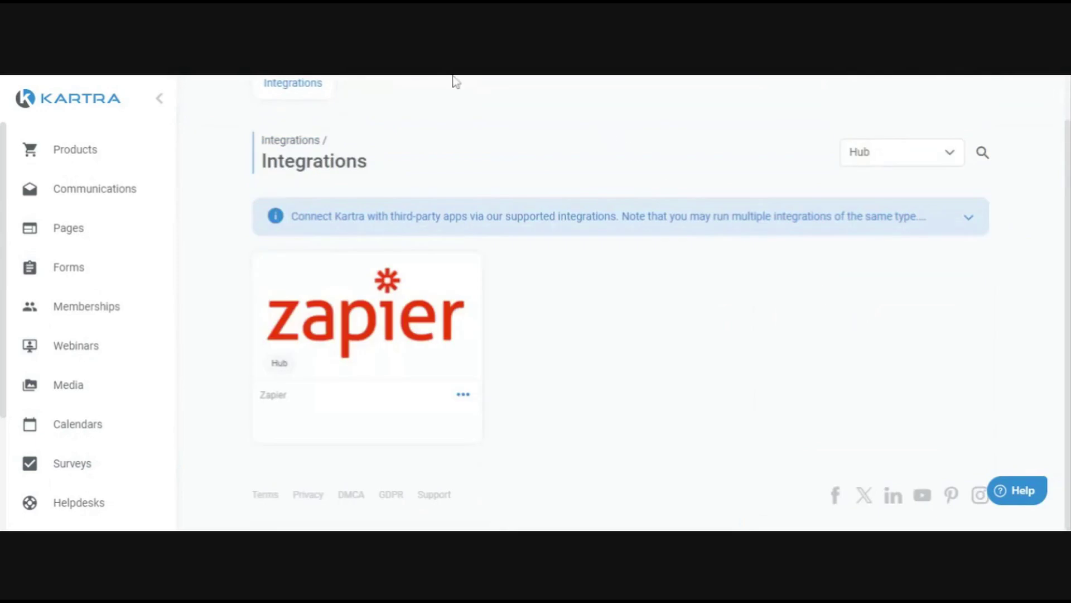
{"action": "left_click", "coordinate": [896, 163]}
{"action": "left_click", "coordinate": [880, 218]}
{"action": "scroll", "coordinate": [661, 268], "scroll_direction": "down", "scroll_amount": 4}
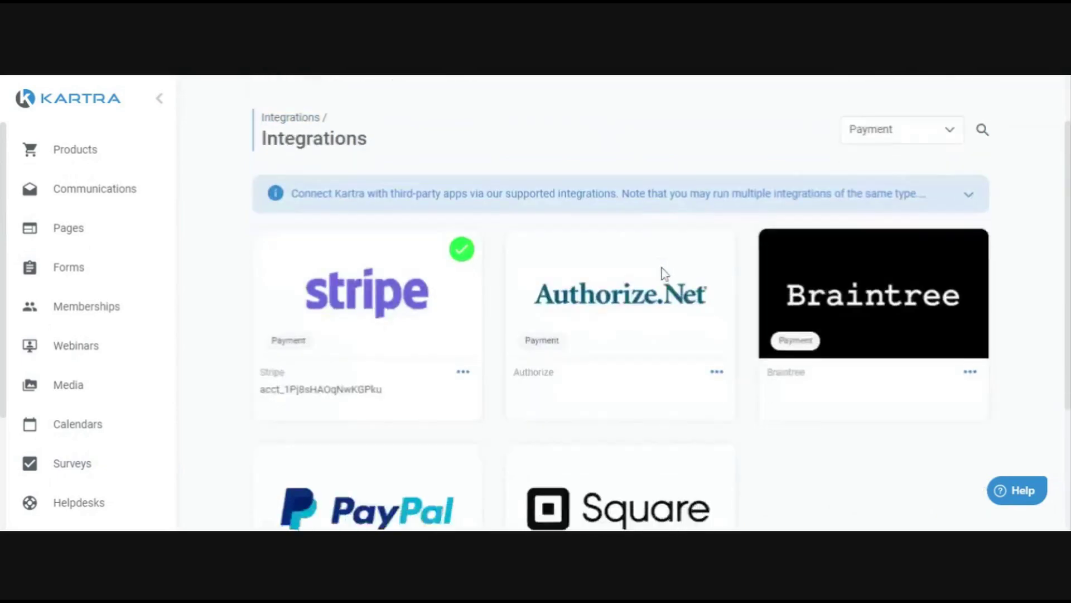
{"action": "scroll", "coordinate": [662, 268], "scroll_direction": "up", "scroll_amount": 3}
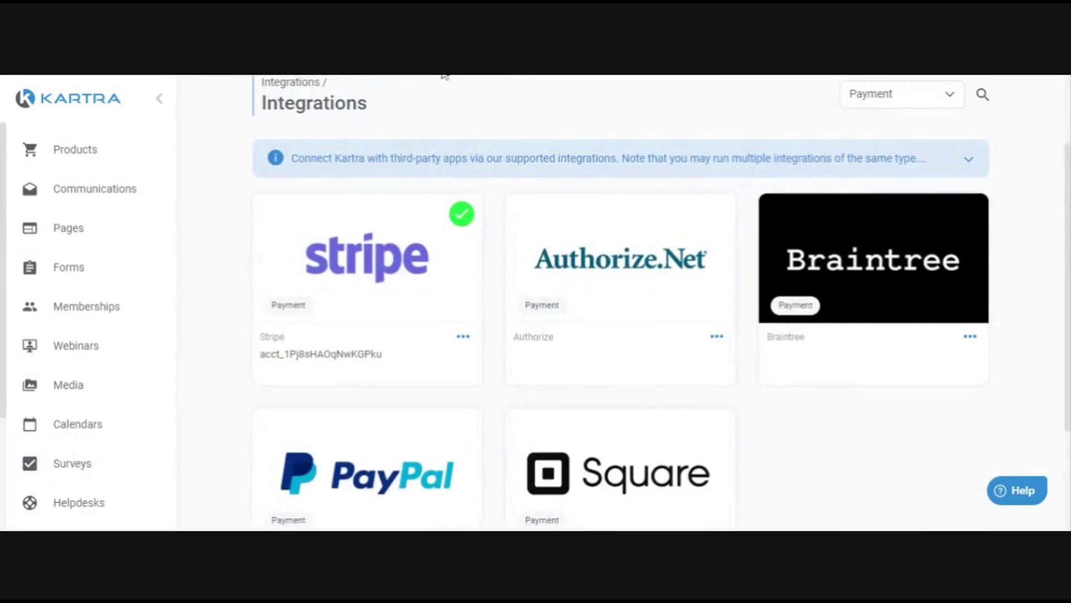